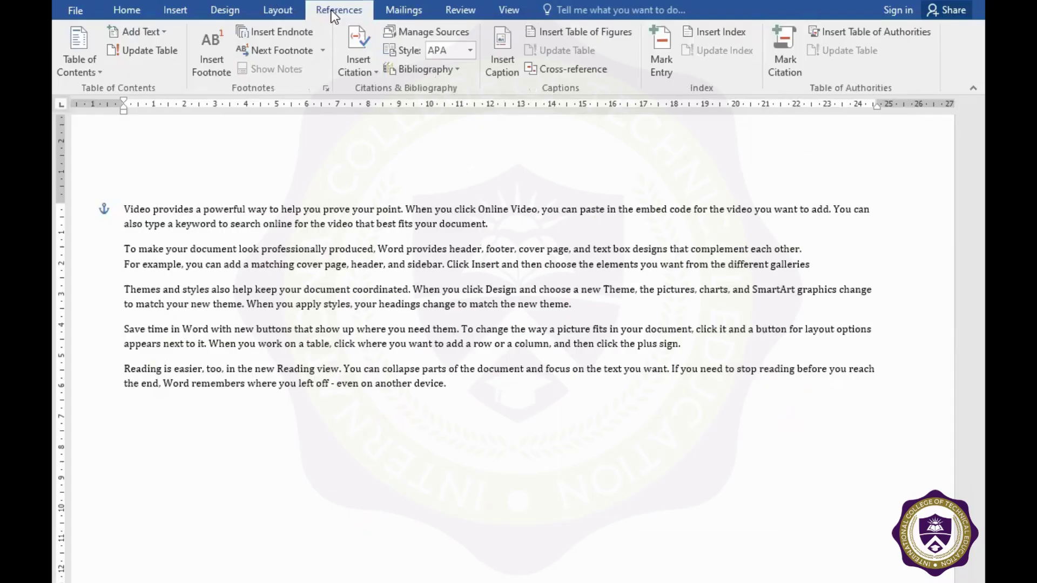
# Select all five sample paragraphs and delete them, leaving a blank page with the watermark.
pyautogui.click(277, 10)
pyautogui.scroll(-1, 298, 9)
pyautogui.scroll(1, 313, 8)
pyautogui.scroll(-1, 292, 8)
pyautogui.click(287, 8)
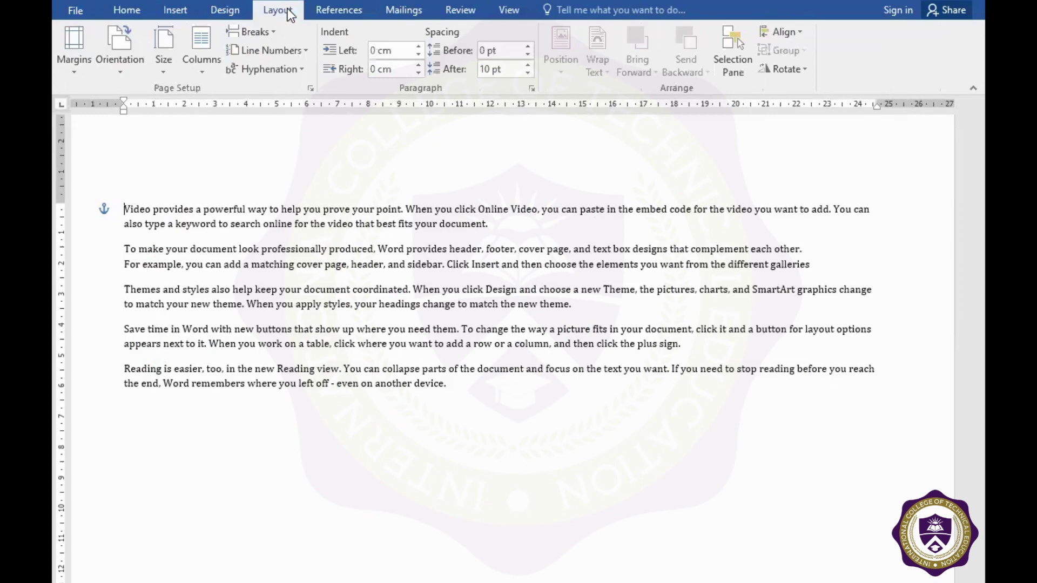
pyautogui.click(337, 10)
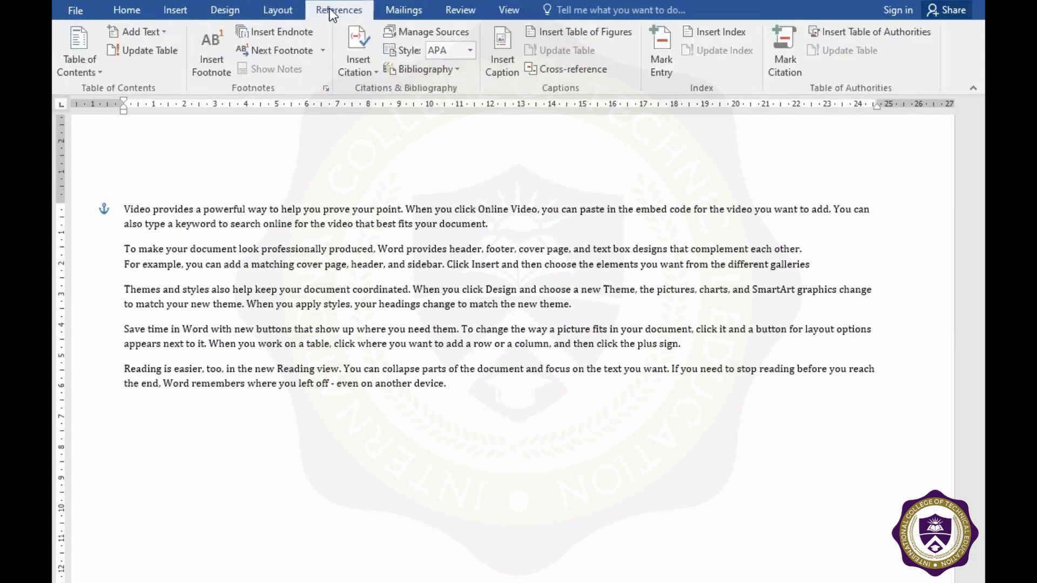
pyautogui.scroll(1, 349, 12)
pyautogui.click(348, 11)
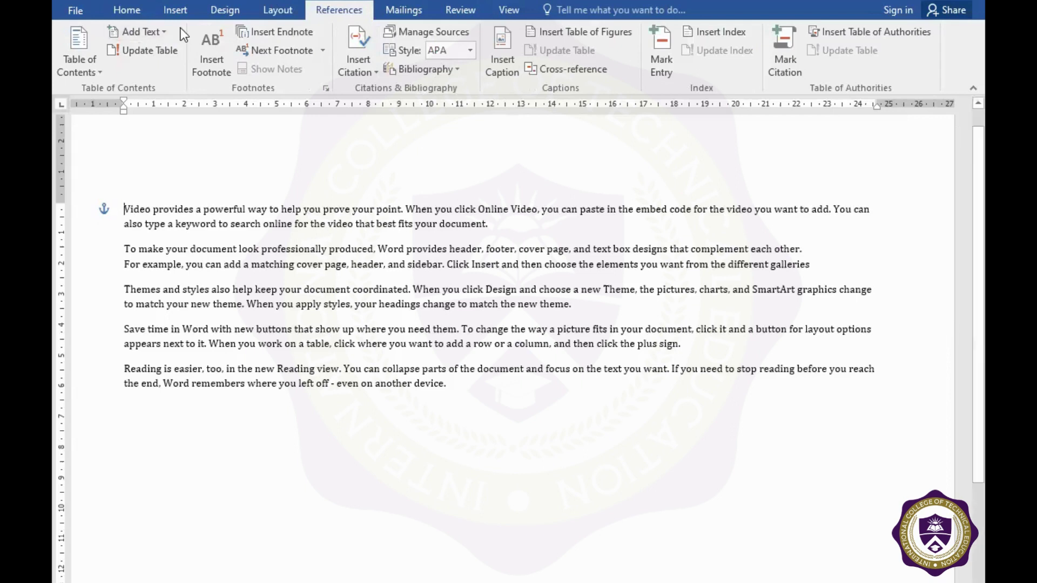
pyautogui.hotkey('ctrl', 'a')
pyautogui.press('Delete')
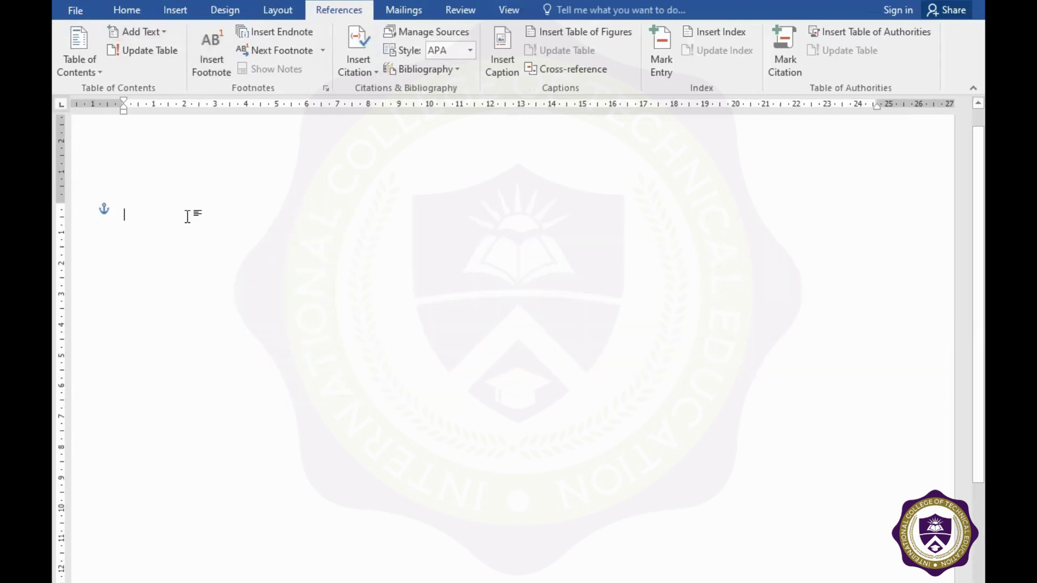
# Enter =rand() on the blank page to generate five sample paragraphs.
pyautogui.write('=ra')
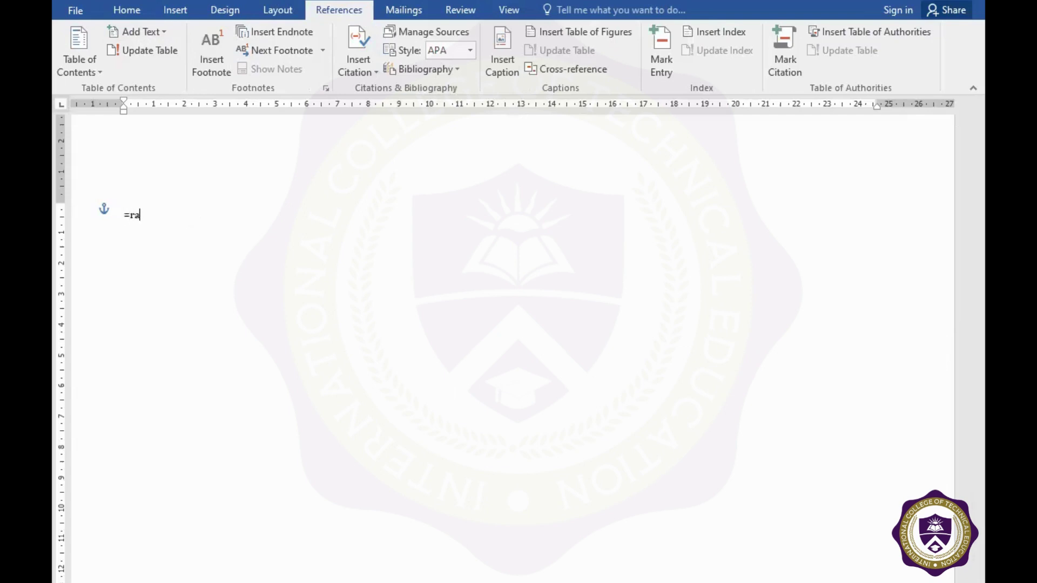
pyautogui.write('nd()')
pyautogui.press('Return')
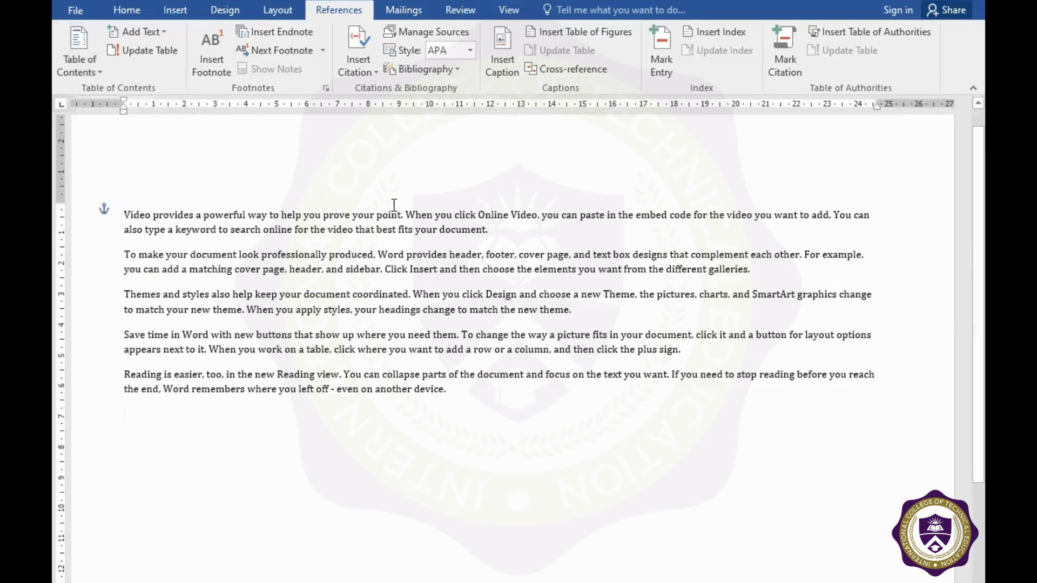
pyautogui.click(86, 69)
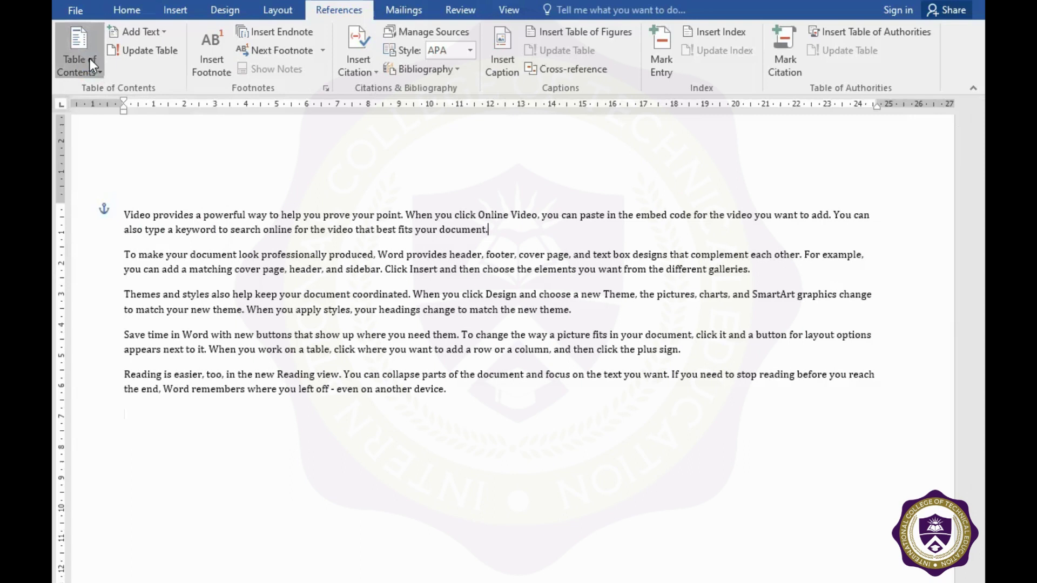
pyautogui.click(90, 58)
pyautogui.click(437, 186)
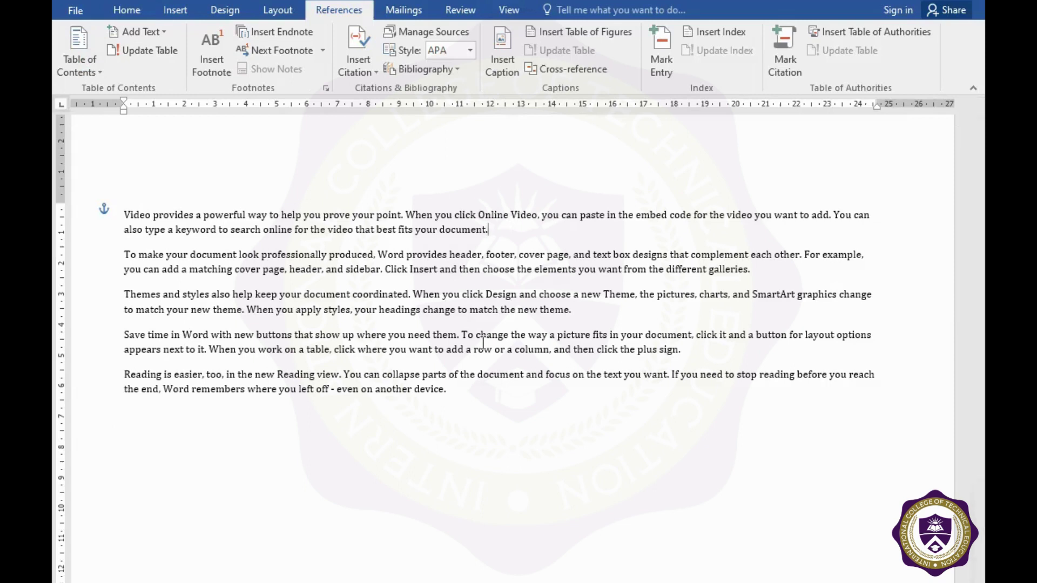
pyautogui.click(686, 351)
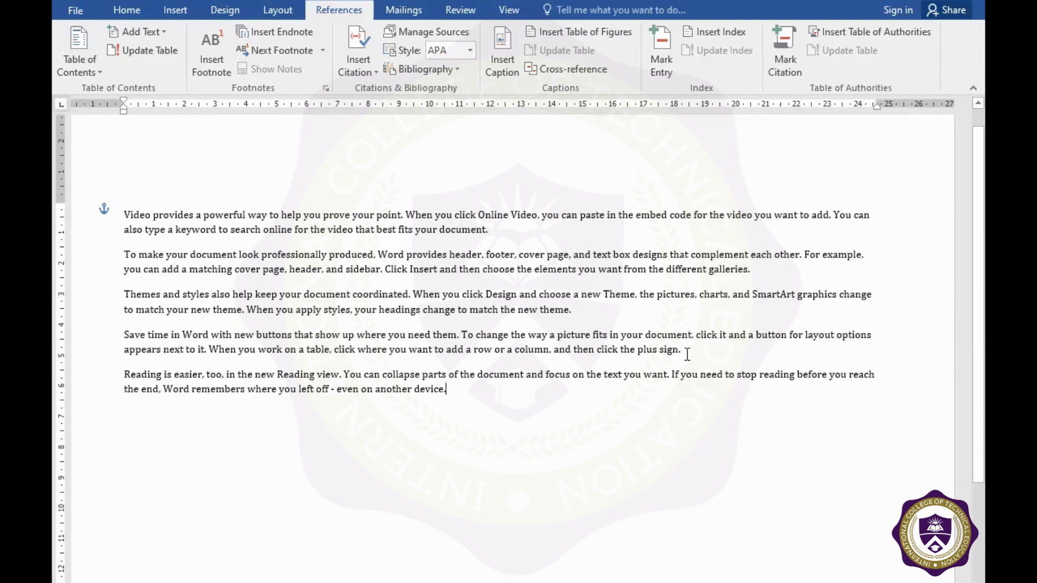
pyautogui.click(607, 308)
# Insert page breaks before the 'Reading is easier' and 'Save time in Word' paragraphs.
pyautogui.click(690, 354)
pyautogui.hotkey('ctrl', 'Return')
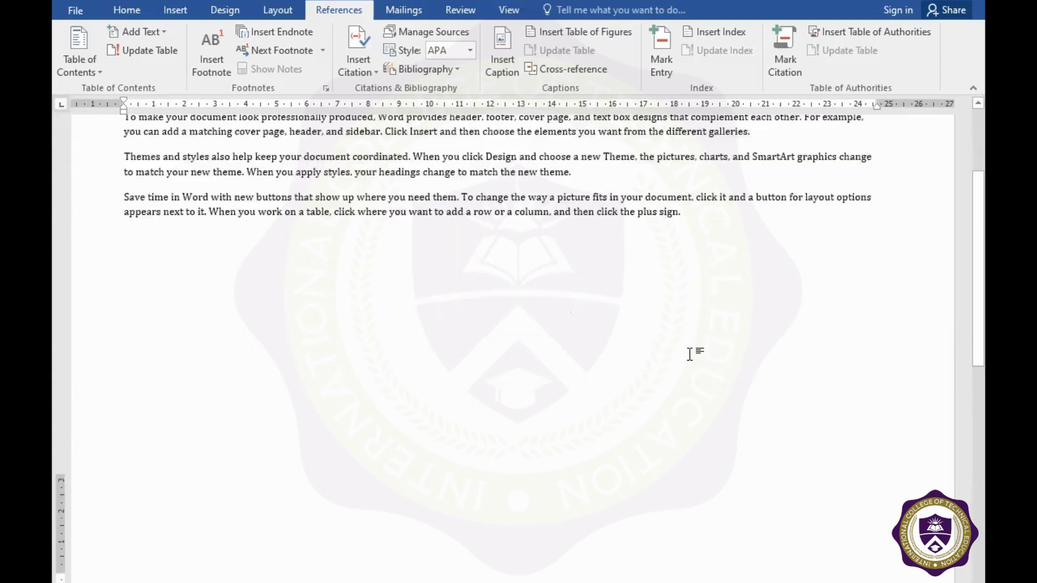
pyautogui.scroll(10, 631, 240)
pyautogui.click(601, 335)
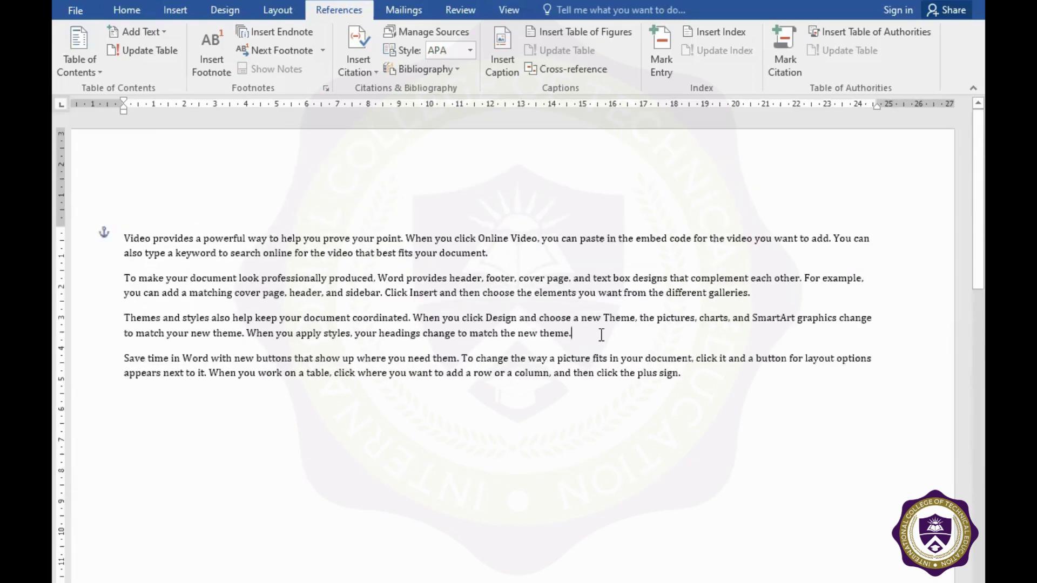
pyautogui.hotkey('ctrl', 'Return')
pyautogui.scroll(10, 602, 308)
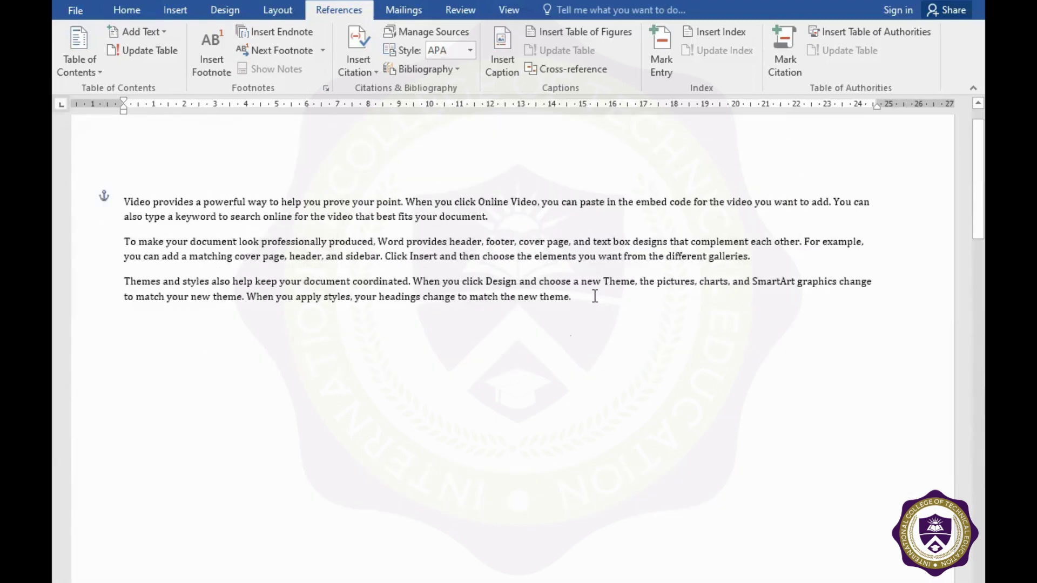
# Insert page breaks before the 'Themes and styles' and second paragraphs, then review from the top.
pyautogui.click(794, 293)
pyautogui.hotkey('ctrl', 'Return')
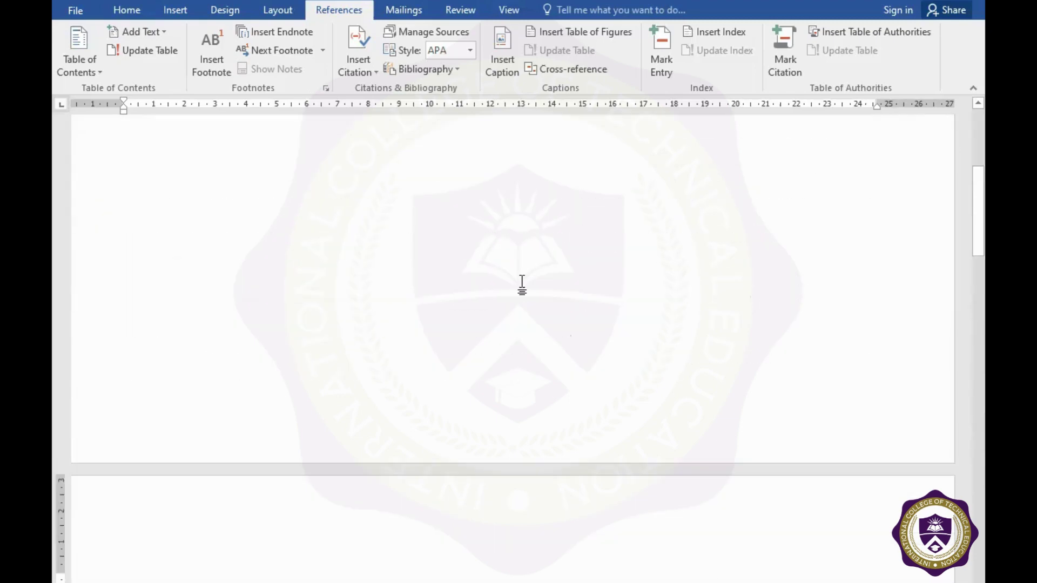
pyautogui.scroll(10, 520, 289)
pyautogui.scroll(3, 484, 265)
pyautogui.click(512, 260)
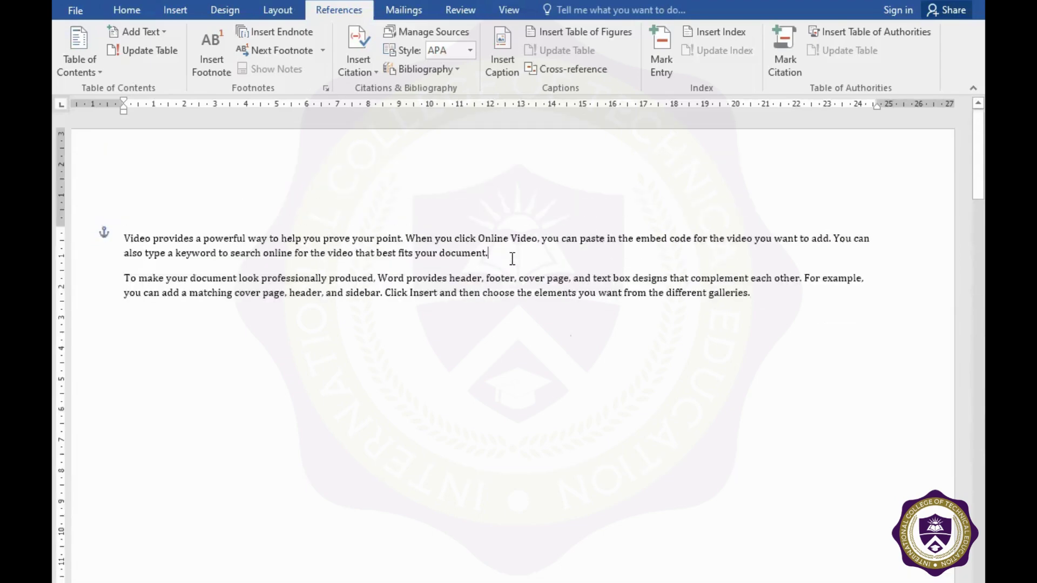
pyautogui.hotkey('ctrl', 'Return')
pyautogui.scroll(10, 473, 273)
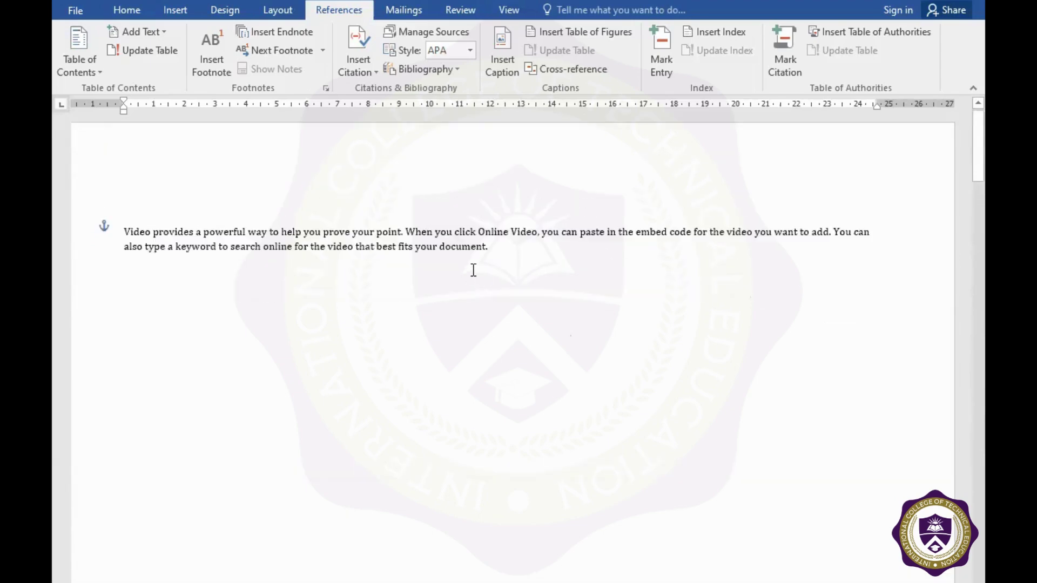
pyautogui.scroll(-10, 478, 292)
pyautogui.scroll(-5, 491, 284)
pyautogui.scroll(5, 498, 283)
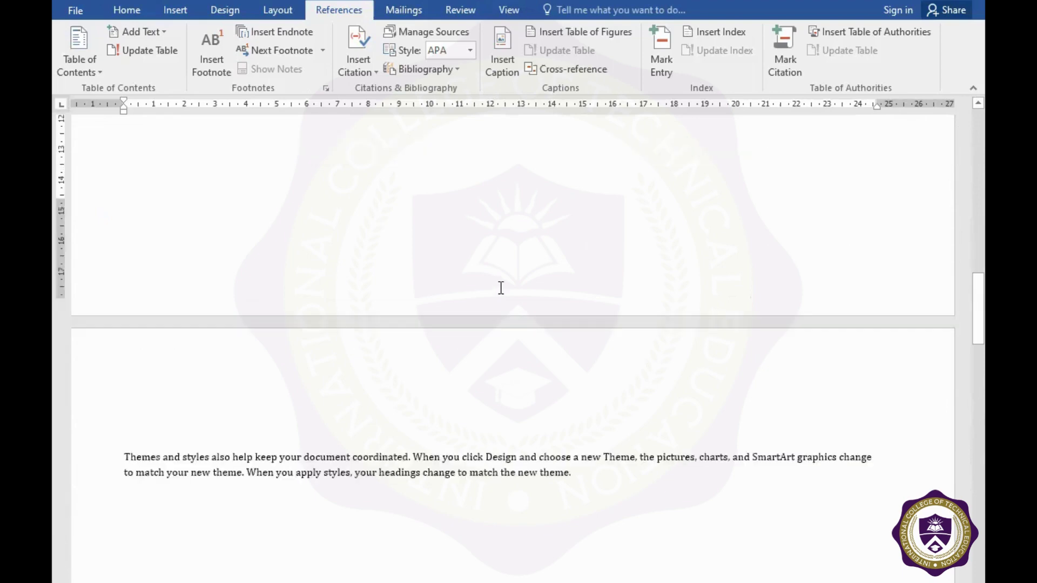
pyautogui.scroll(-5, 501, 287)
pyautogui.scroll(-3, 500, 294)
pyautogui.scroll(-3, 494, 322)
pyautogui.scroll(-2, 498, 324)
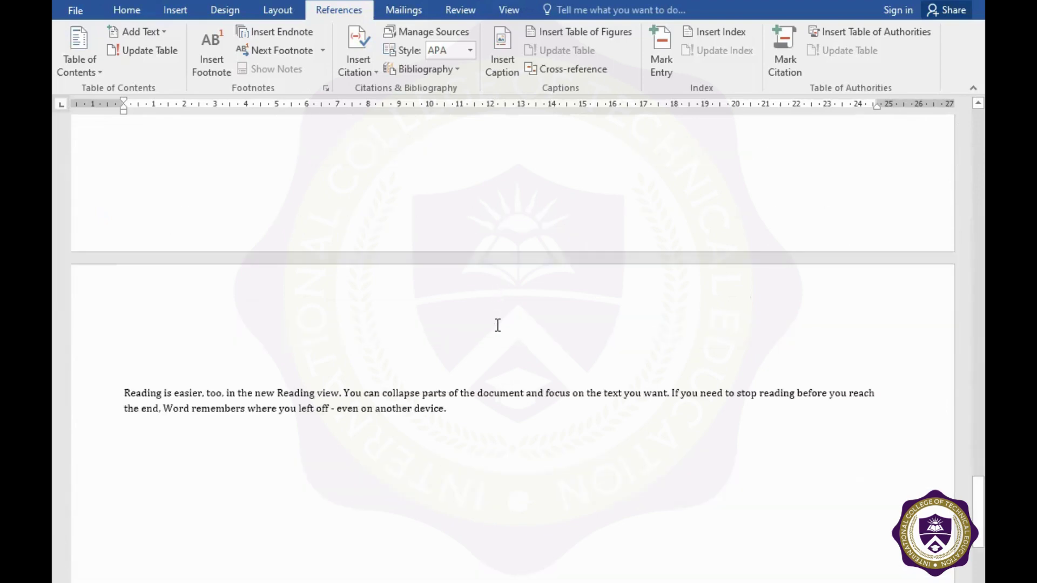
pyautogui.scroll(10, 498, 325)
pyautogui.scroll(10, 498, 323)
pyautogui.scroll(10, 499, 321)
pyautogui.scroll(5, 499, 317)
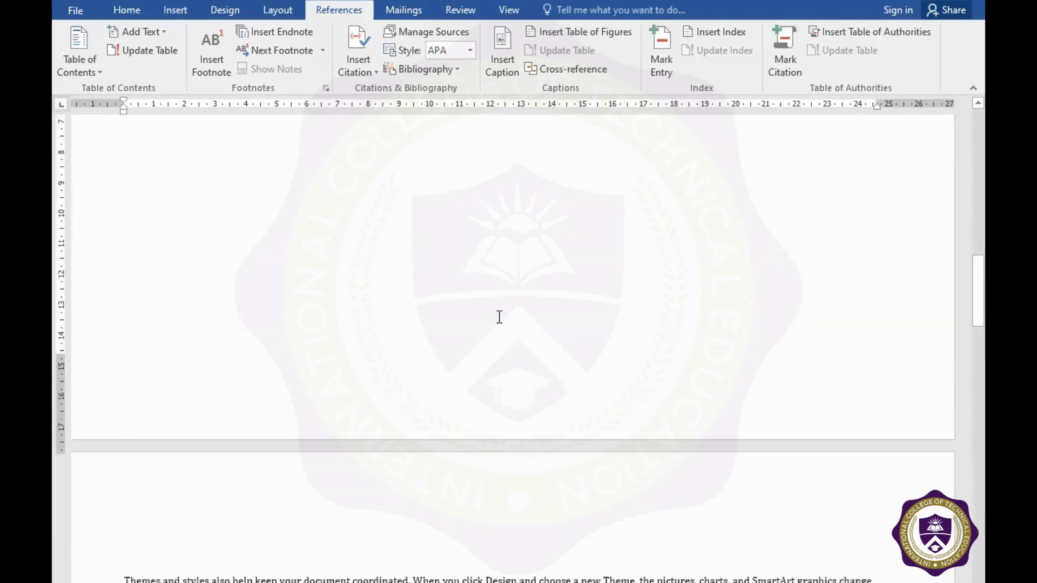
pyautogui.scroll(10, 498, 319)
pyautogui.scroll(5, 496, 319)
pyautogui.scroll(10, 491, 311)
pyautogui.scroll(1, 489, 302)
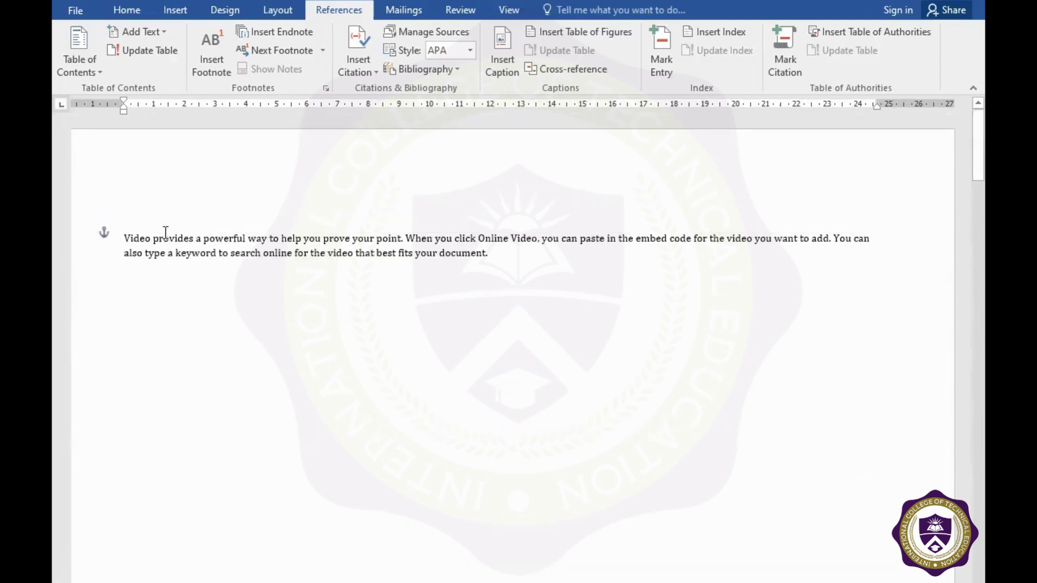
# Put 'Video' and 'To make' on their own title lines, capitalising 'Provides'.
pyautogui.click(152, 239)
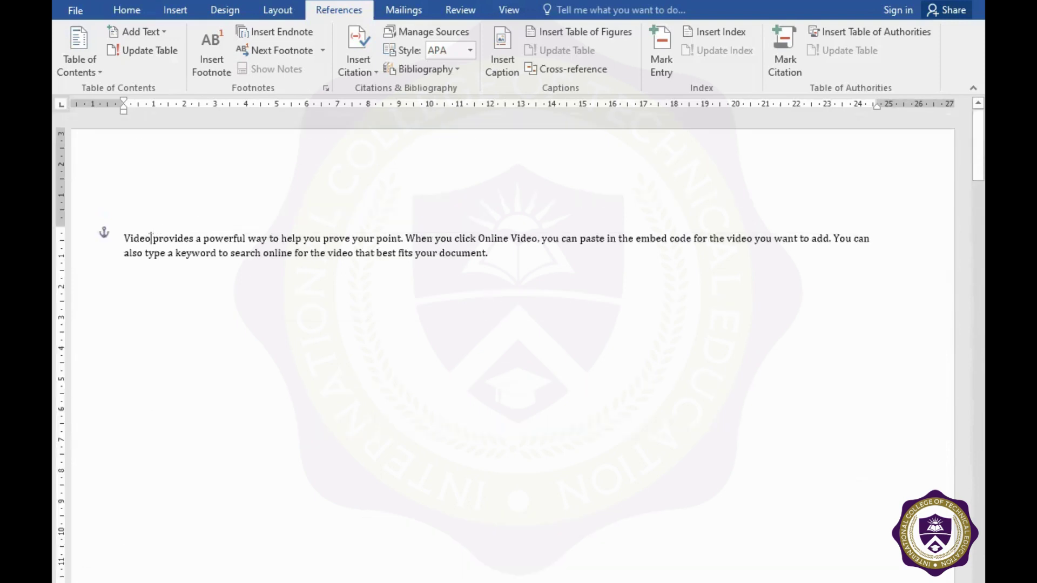
pyautogui.press('Return')
pyautogui.press('Delete')
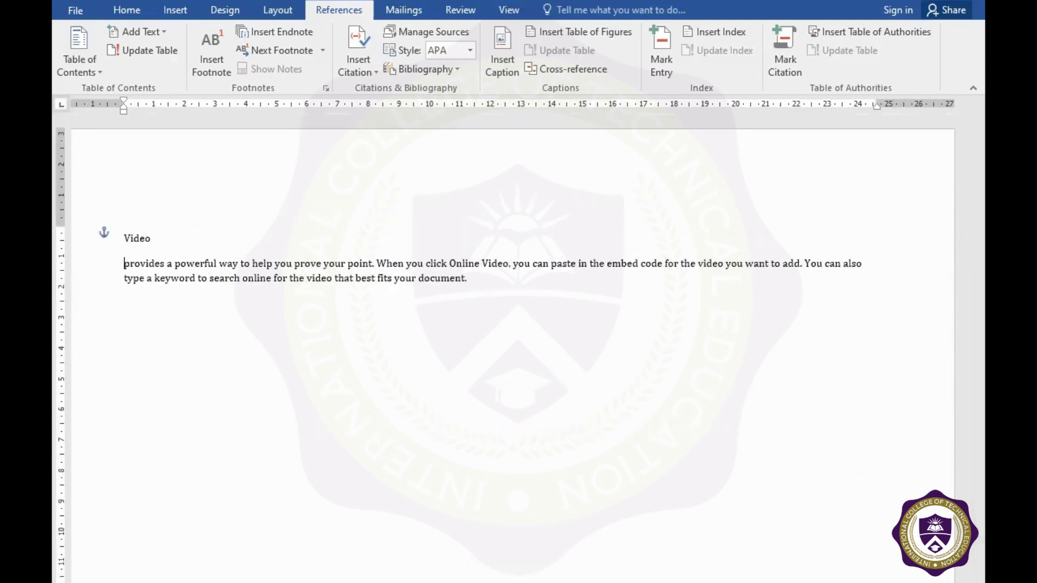
pyautogui.press('Delete')
pyautogui.write('P')
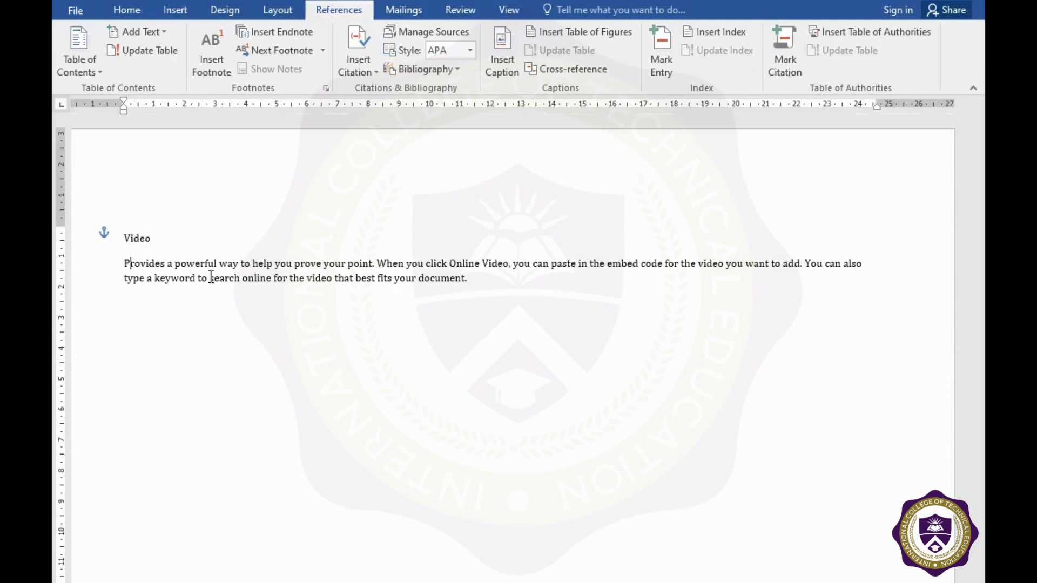
pyautogui.scroll(-3, 202, 310)
pyautogui.scroll(-8, 162, 407)
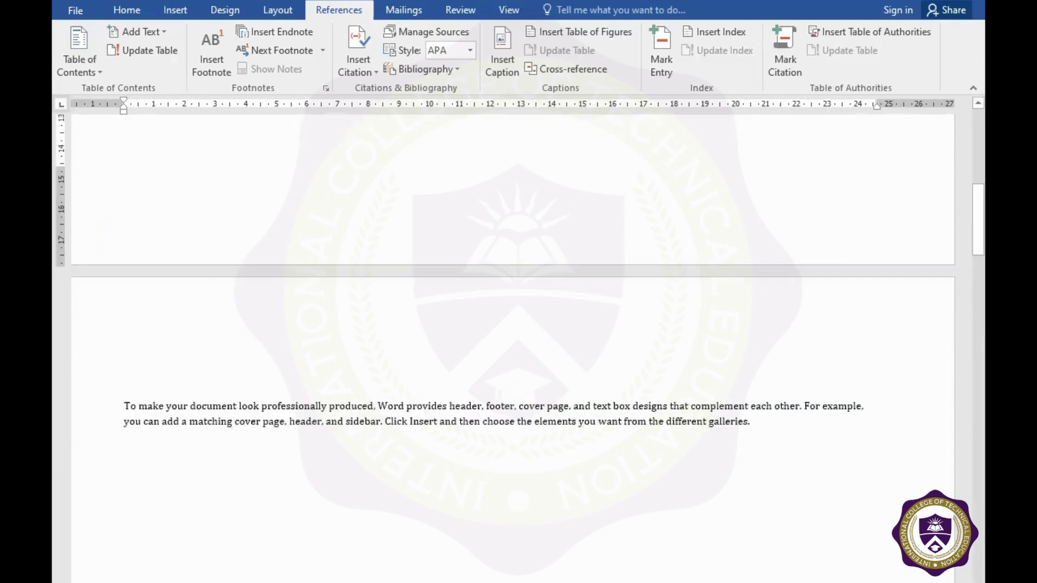
pyautogui.press('Return')
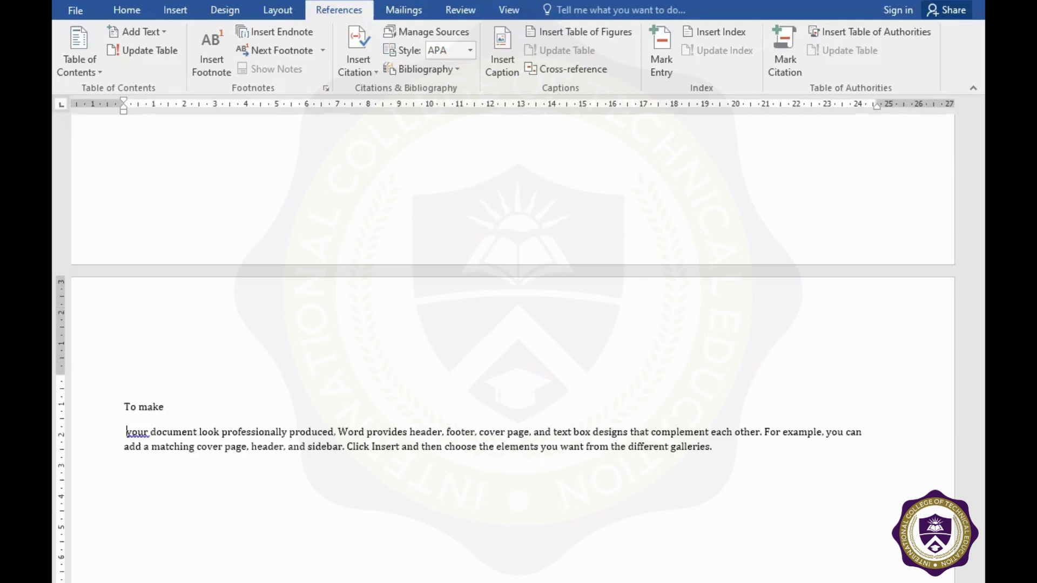
pyautogui.press('Delete')
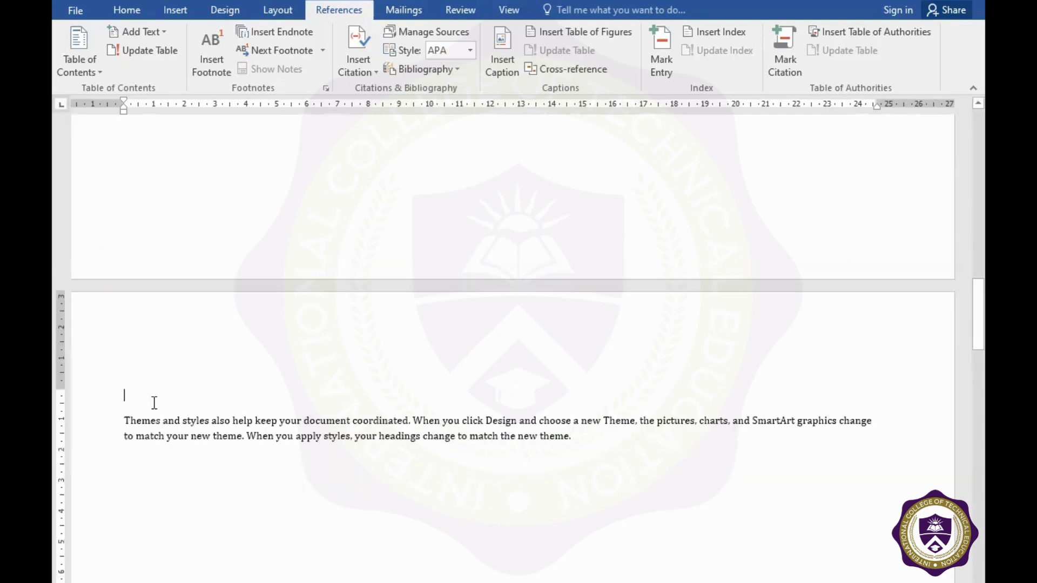
# Remove the empty line above Themes, put 'Themes' on its own line, and capitalise 'And'.
pyautogui.press('Right')
pyautogui.press('Right')
pyautogui.press('BackSpace')
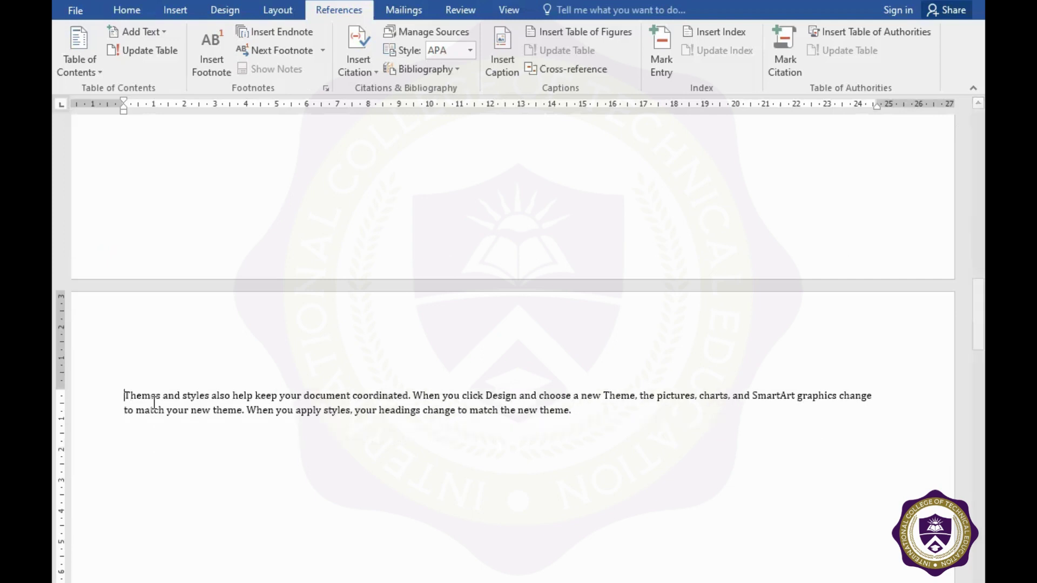
pyautogui.click(162, 400)
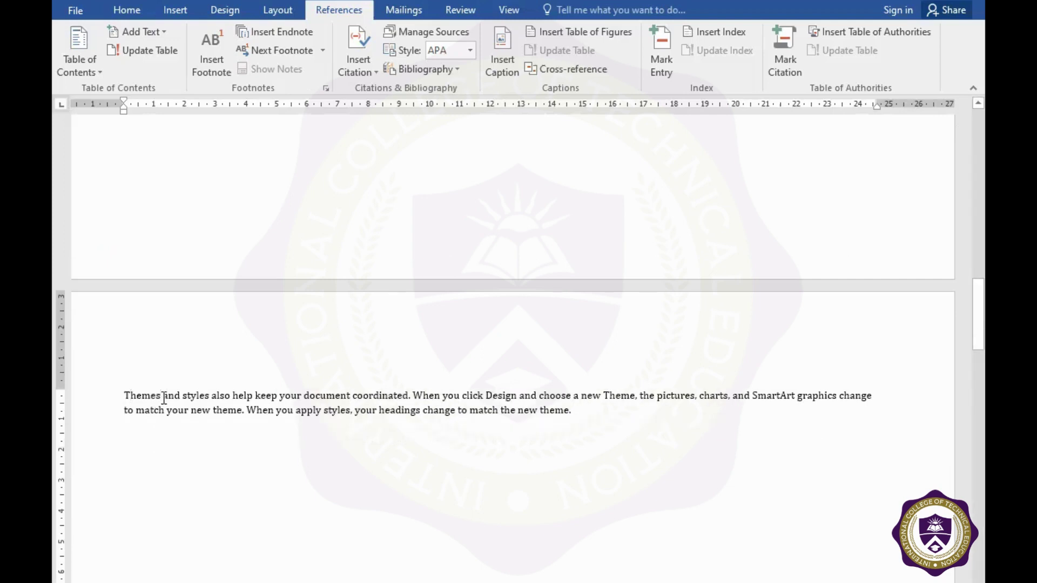
pyautogui.press('Return')
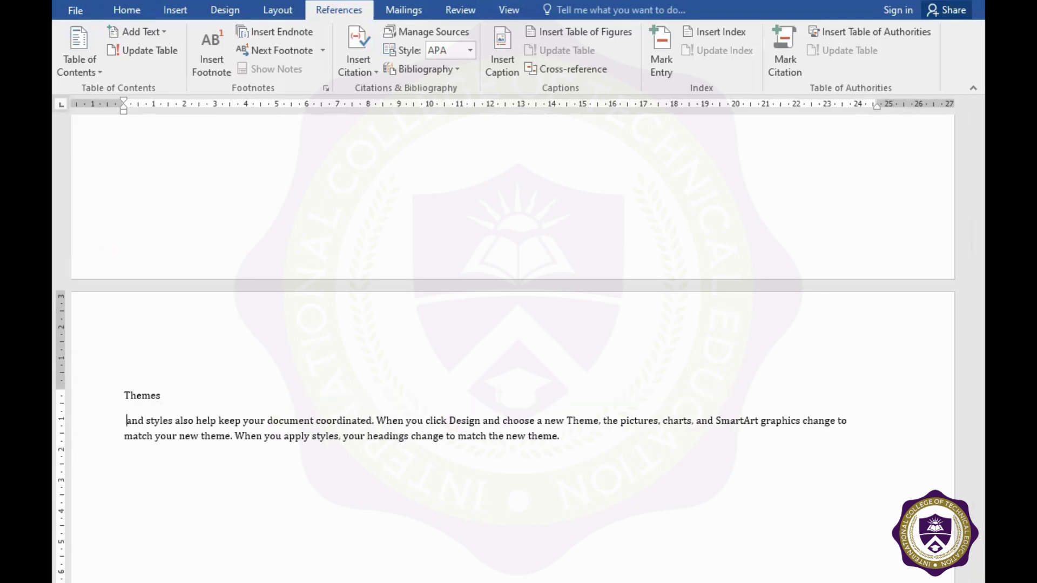
pyautogui.press('Delete')
pyautogui.write('A')
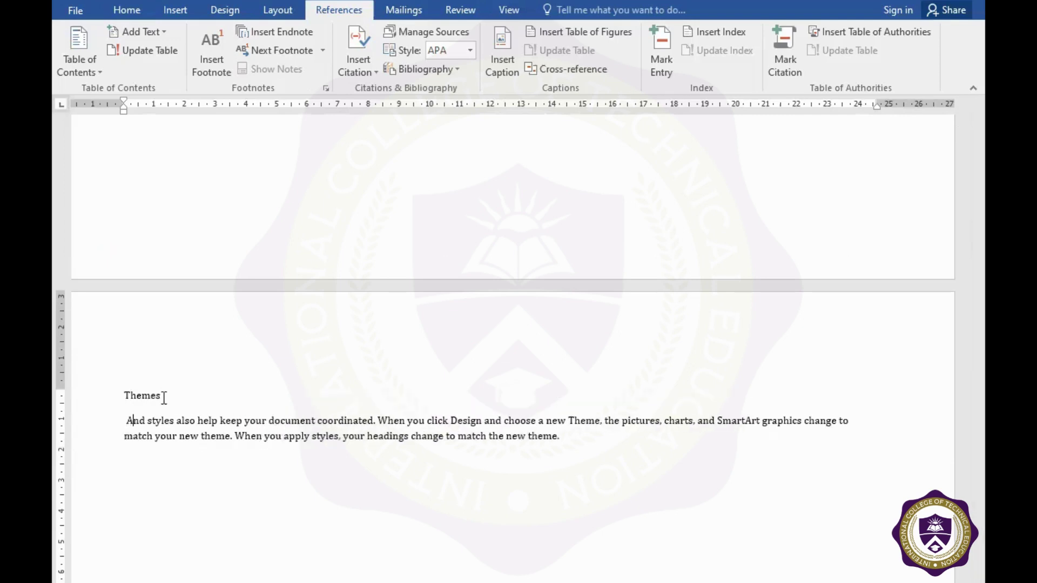
pyautogui.press('Left')
pyautogui.press('BackSpace')
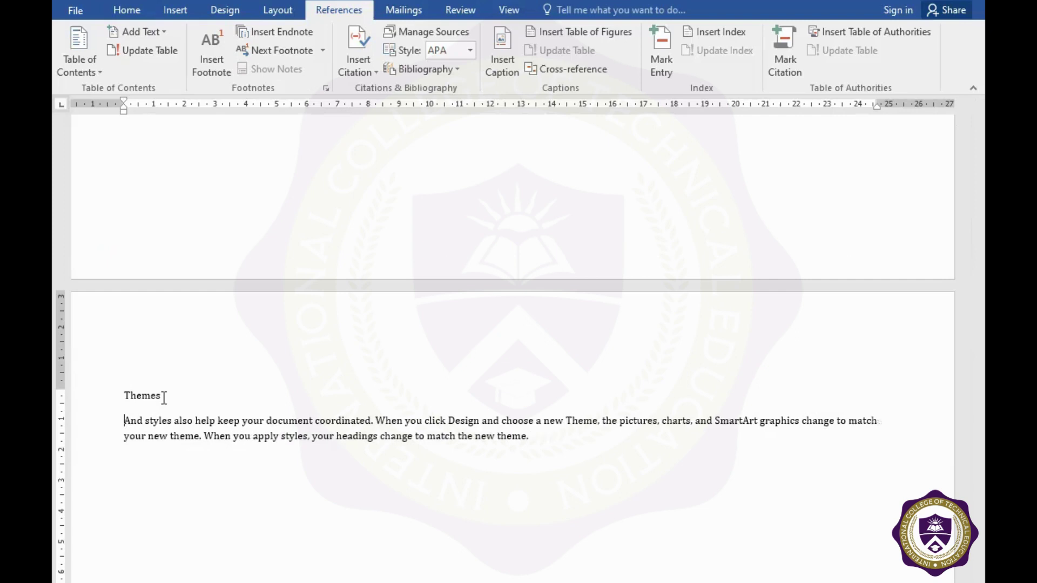
# Break 'Save' and 'Reading' onto their own title lines above their paragraphs.
pyautogui.press('Down')
pyautogui.press('Down')
pyautogui.hotkey('ctrl', 'Return')
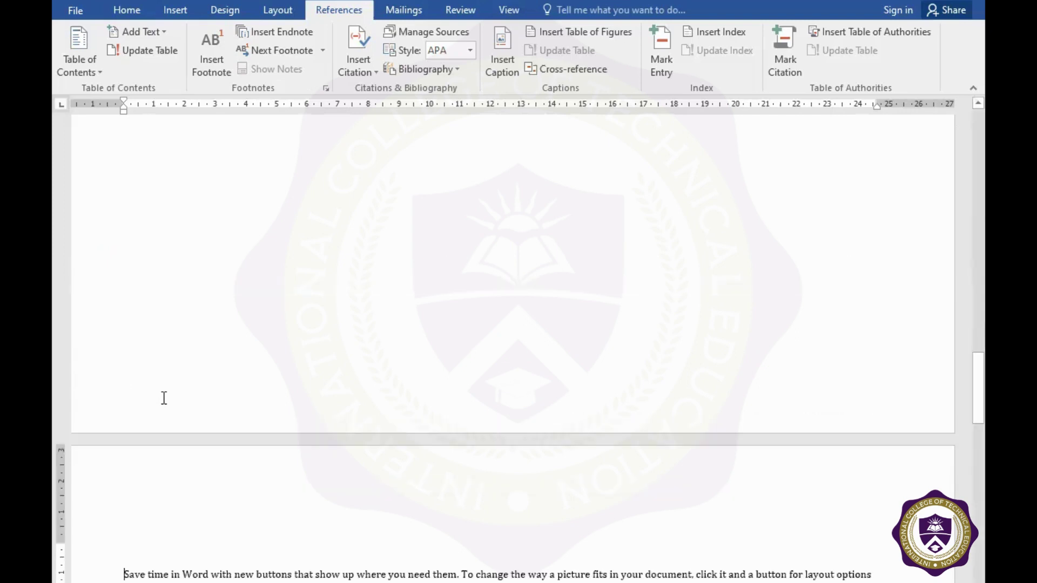
pyautogui.press('Right')
pyautogui.press('Right')
pyautogui.press('Right')
pyautogui.press('Right')
pyautogui.press('Right')
pyautogui.press('Return')
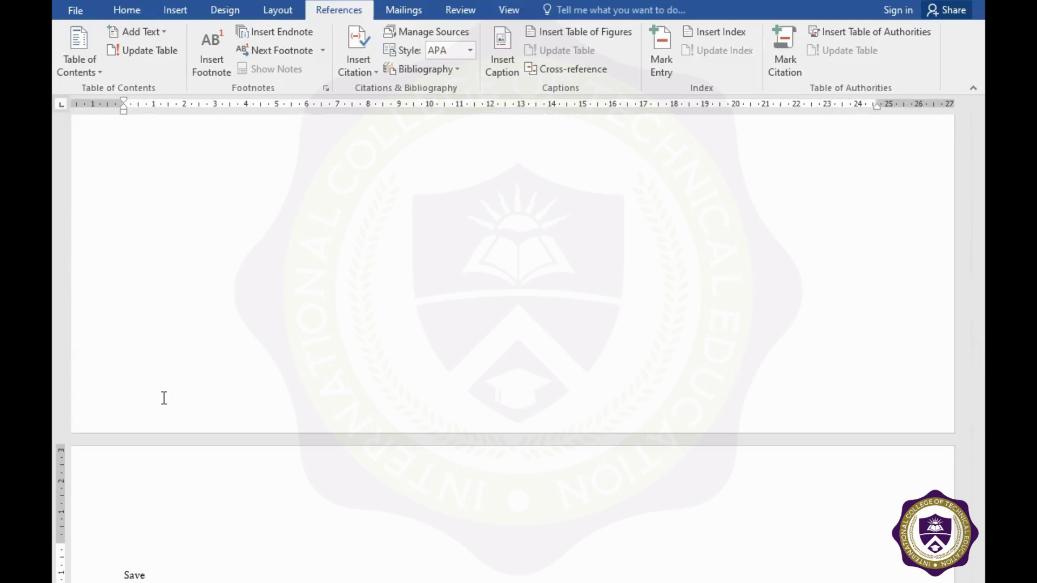
pyautogui.scroll(3, 164, 398)
pyautogui.scroll(-1, 164, 398)
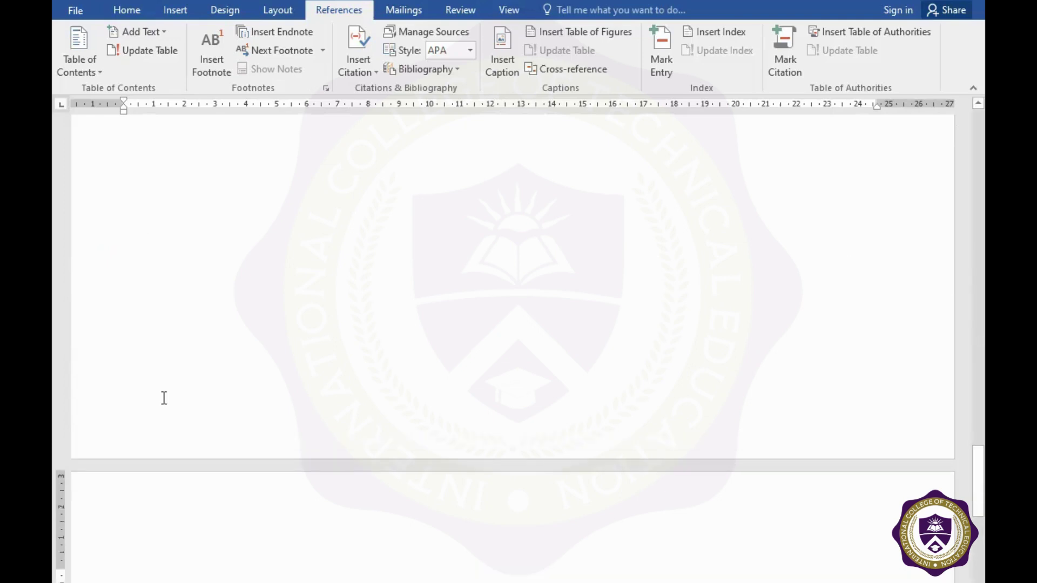
pyautogui.press('Right')
pyautogui.press('Right')
pyautogui.press('Right')
pyautogui.press('Right')
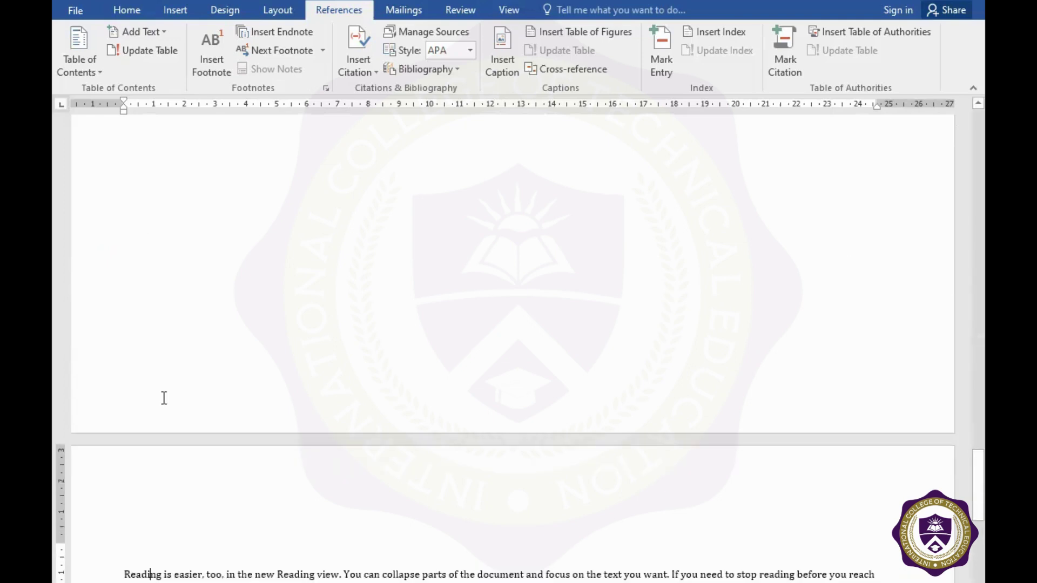
pyautogui.press('Right')
pyautogui.press('Right')
pyautogui.press('Return')
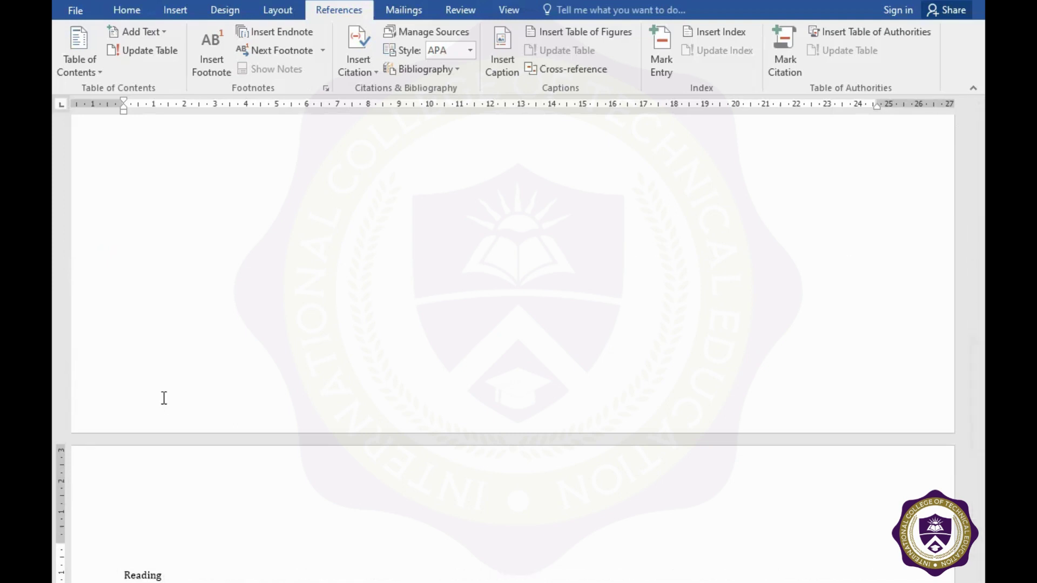
pyautogui.scroll(-3, 130, 366)
pyautogui.scroll(-4, 158, 362)
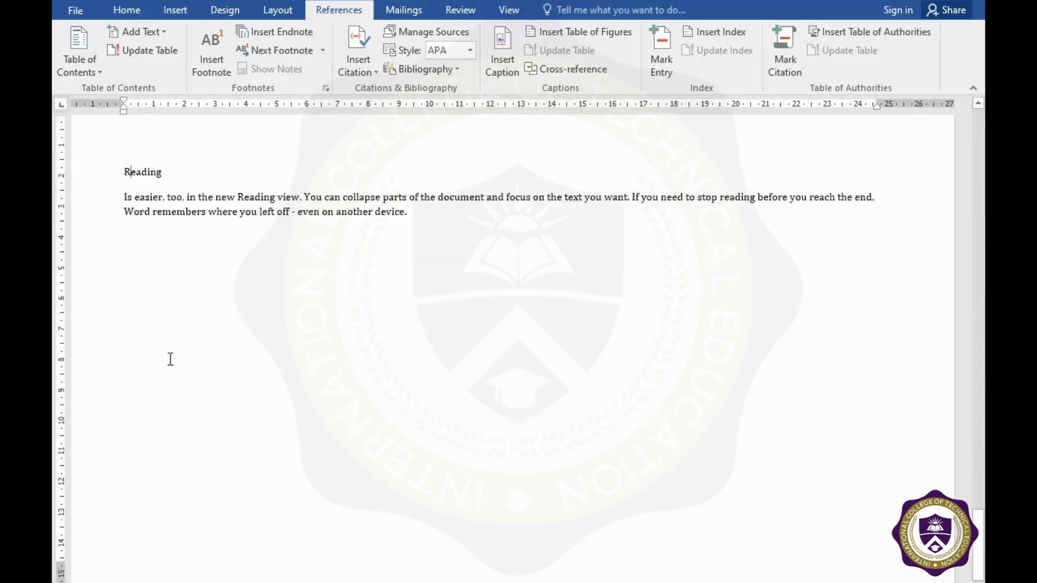
pyautogui.scroll(-2, 169, 359)
pyautogui.scroll(3, 197, 222)
pyautogui.scroll(3, 167, 292)
pyautogui.scroll(2, 155, 290)
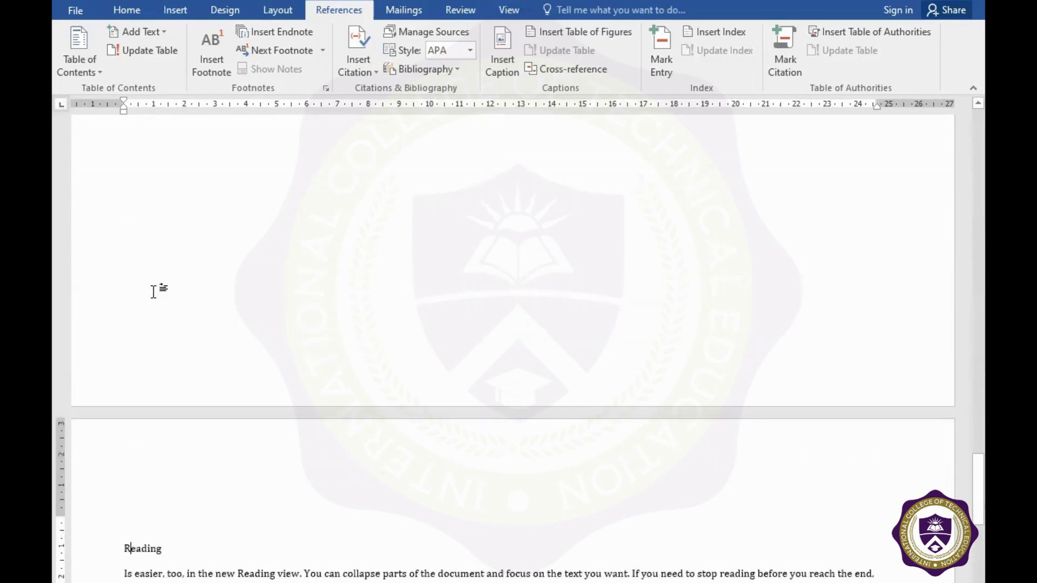
pyautogui.scroll(3, 151, 301)
pyautogui.scroll(3, 151, 297)
pyautogui.scroll(3, 147, 292)
pyautogui.scroll(3, 146, 286)
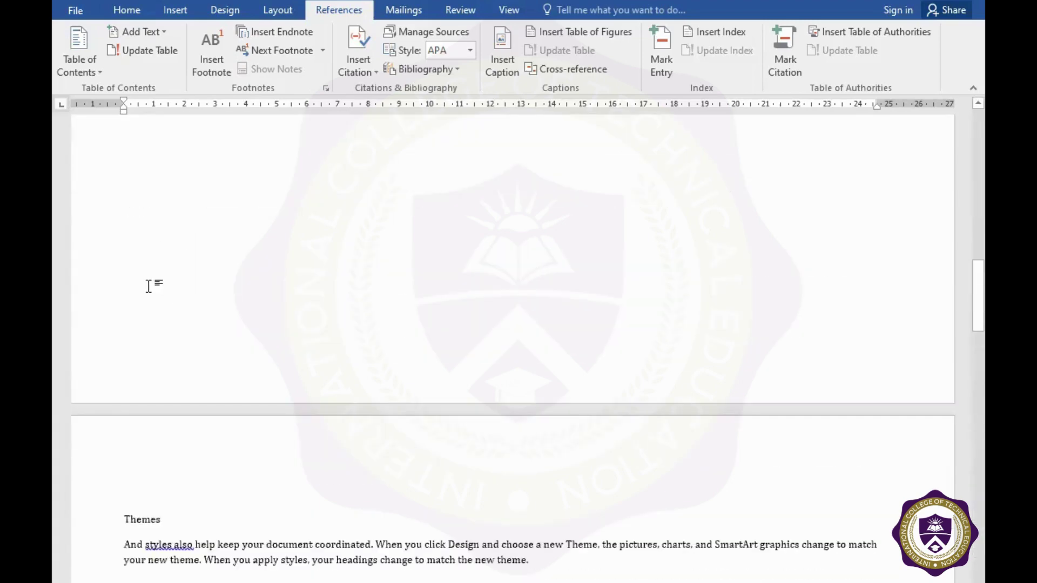
pyautogui.scroll(3, 150, 286)
pyautogui.scroll(3, 148, 281)
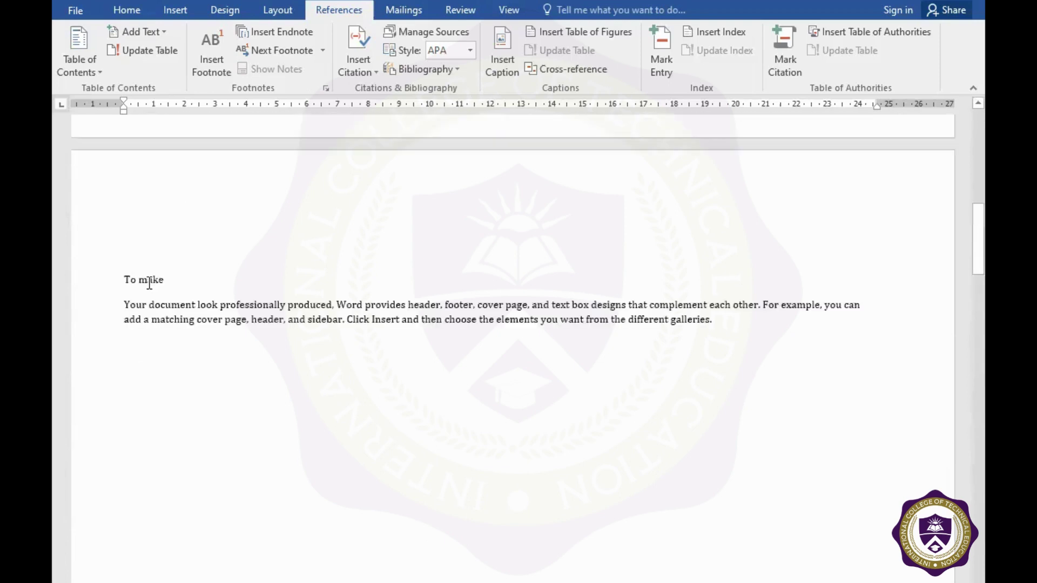
pyautogui.scroll(5, 162, 262)
pyautogui.scroll(-1, 155, 208)
# Make the 'Video' title a Level 1 table-of-contents heading.
pyautogui.click(120, 202)
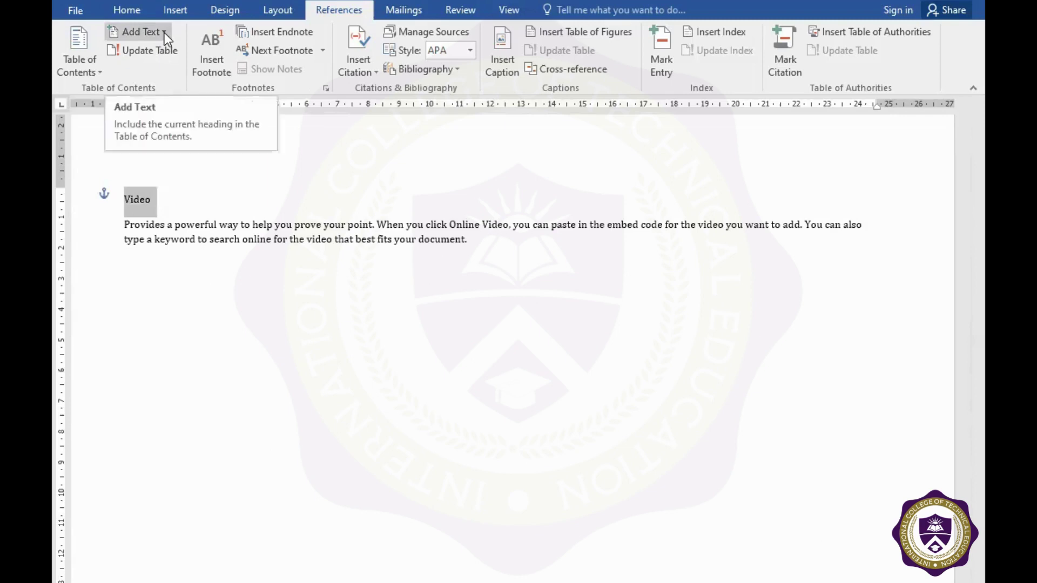
pyautogui.click(164, 32)
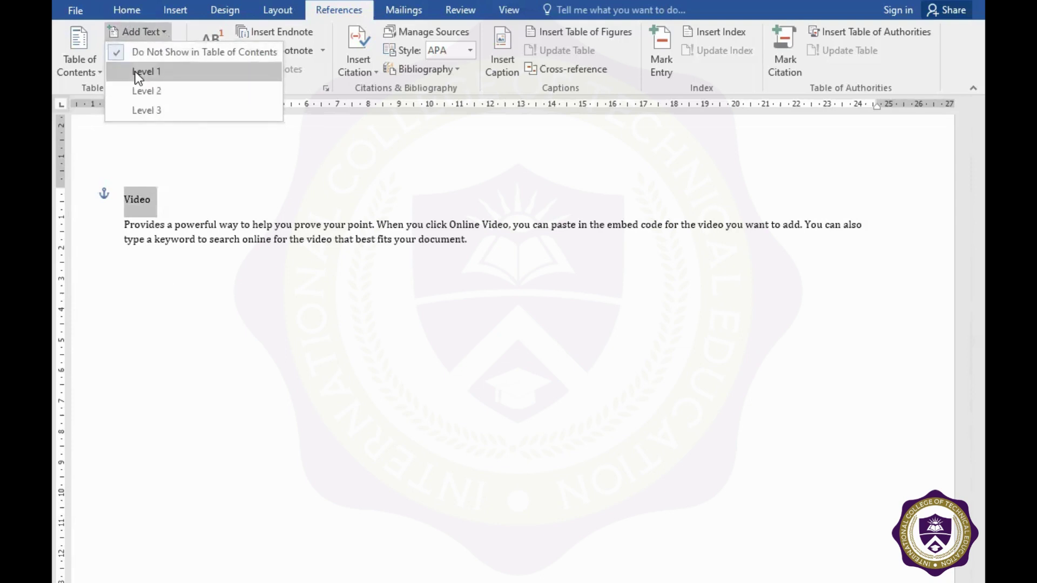
pyautogui.click(147, 89)
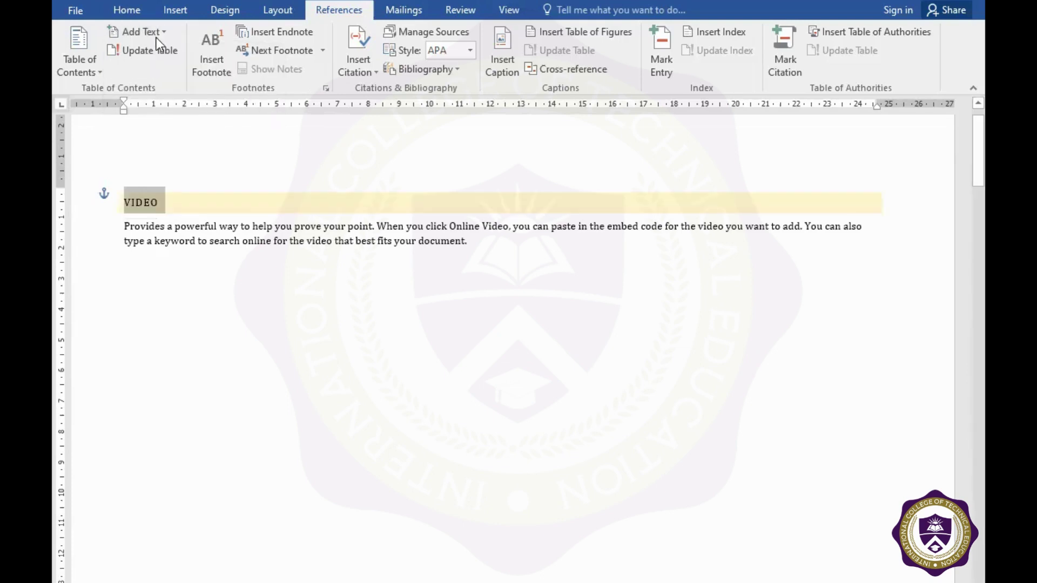
pyautogui.click(135, 7)
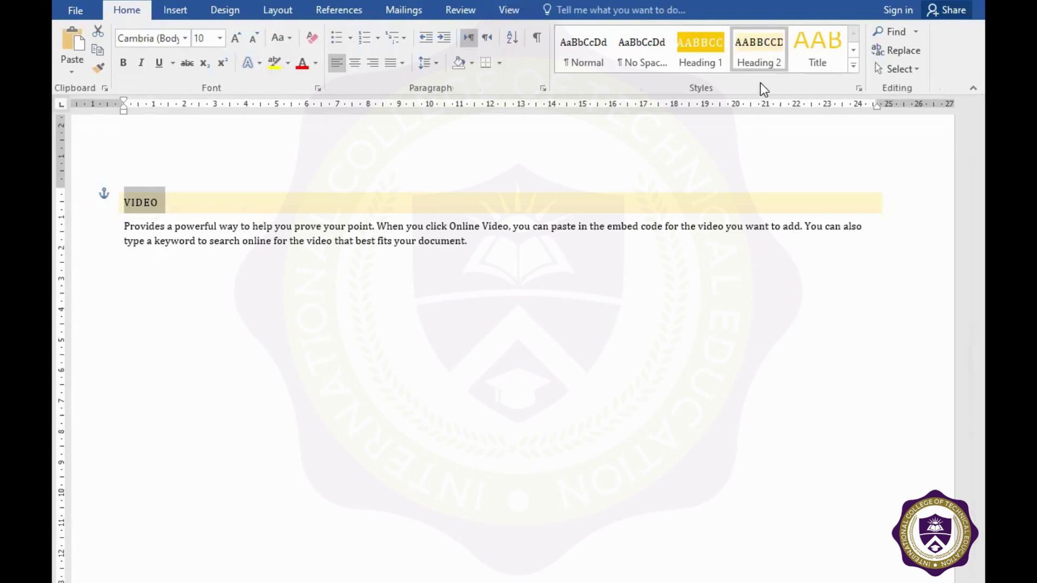
pyautogui.click(348, 9)
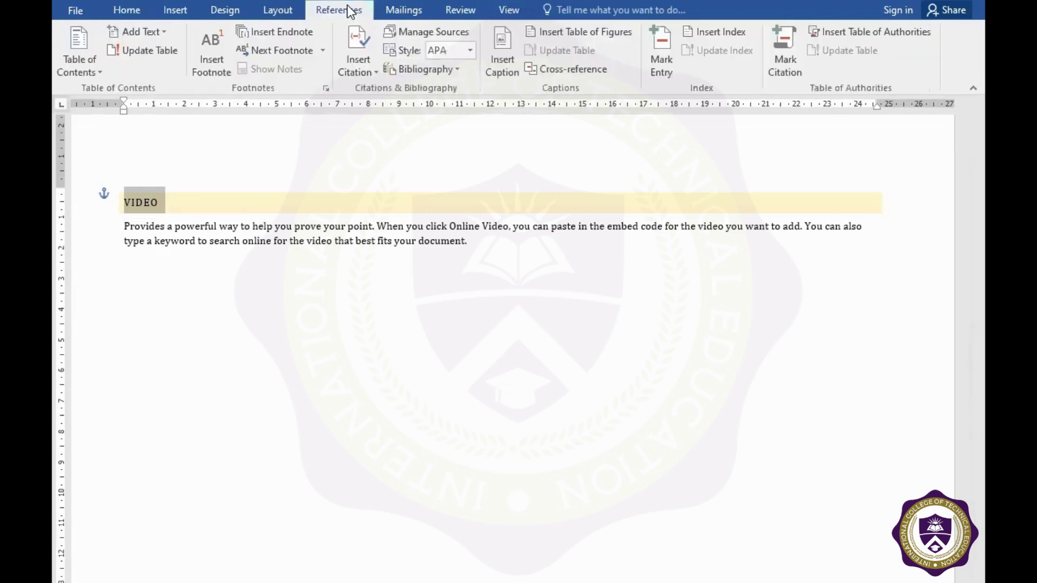
pyautogui.click(142, 33)
pyautogui.click(145, 69)
# Make the 'To make' and 'Themes' titles Level 1 contents headings.
pyautogui.scroll(-4, 192, 325)
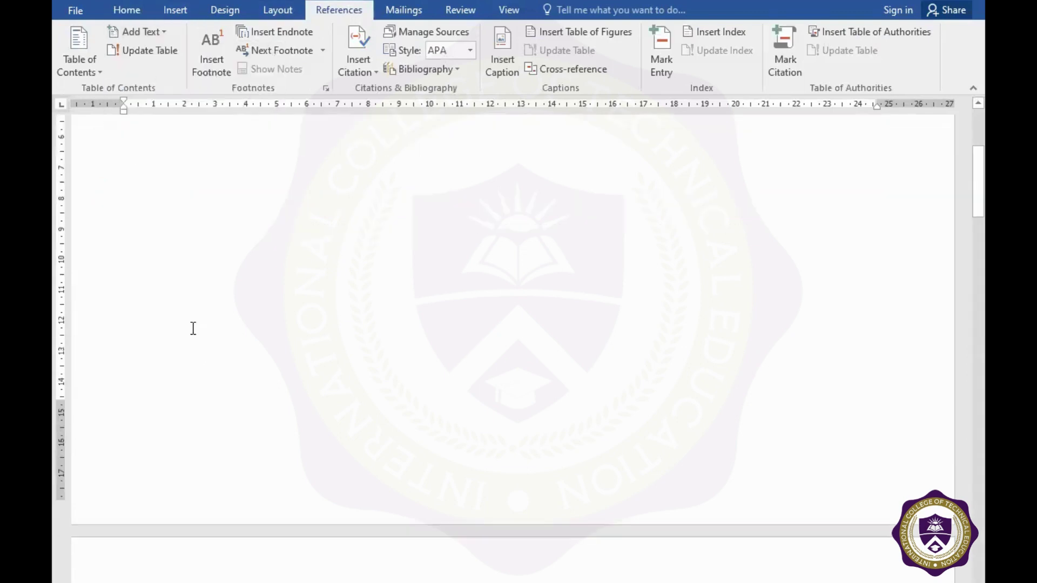
pyautogui.scroll(-4, 193, 329)
pyautogui.click(139, 36)
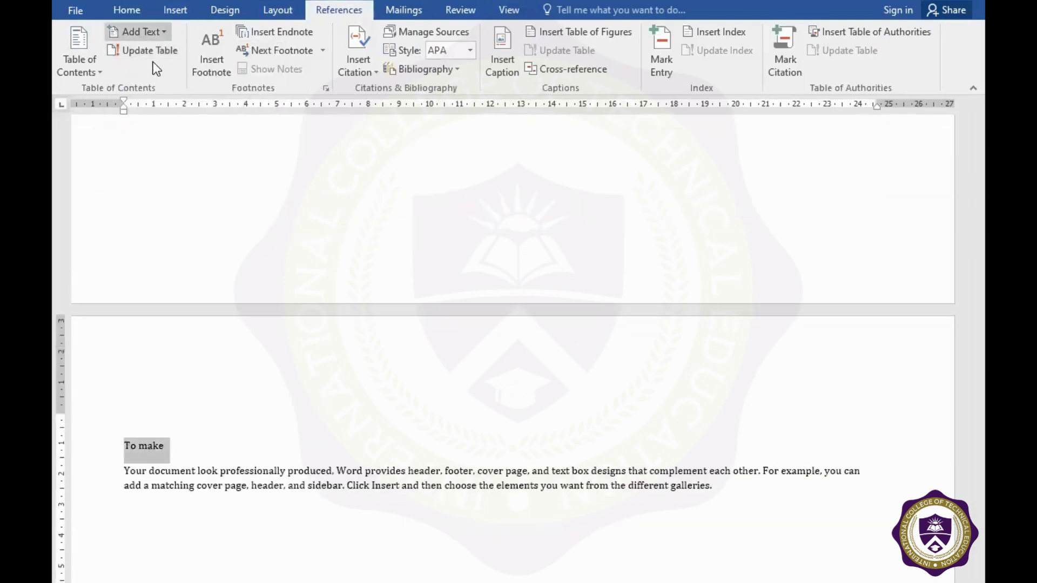
pyautogui.click(154, 70)
pyautogui.scroll(-3, 226, 303)
pyautogui.scroll(-7, 190, 419)
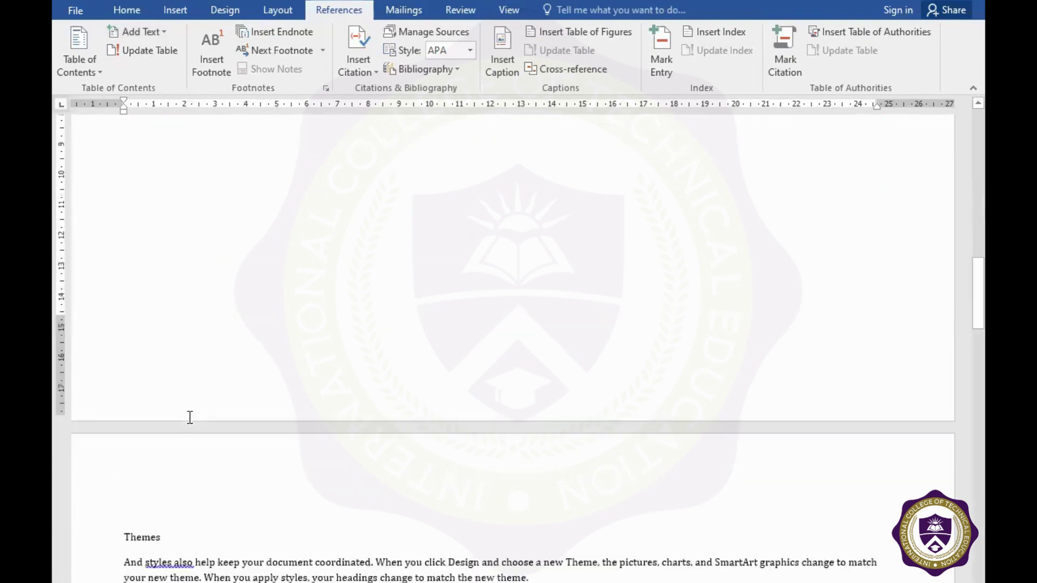
pyautogui.scroll(-2, 158, 424)
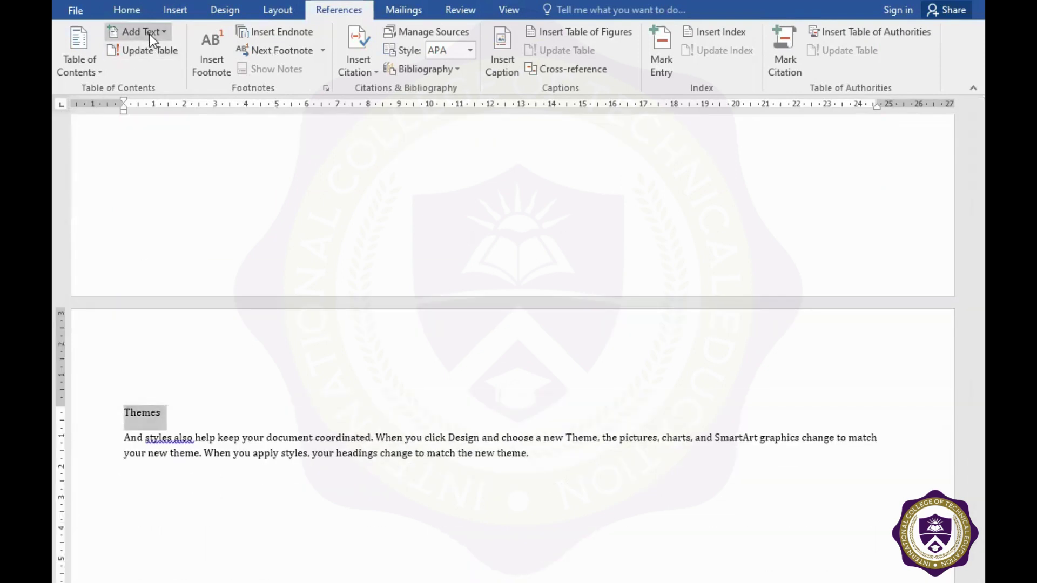
pyautogui.click(150, 34)
pyautogui.click(158, 79)
# Select the 'Save' title and make it a Level 1 contents heading.
pyautogui.scroll(-10, 140, 294)
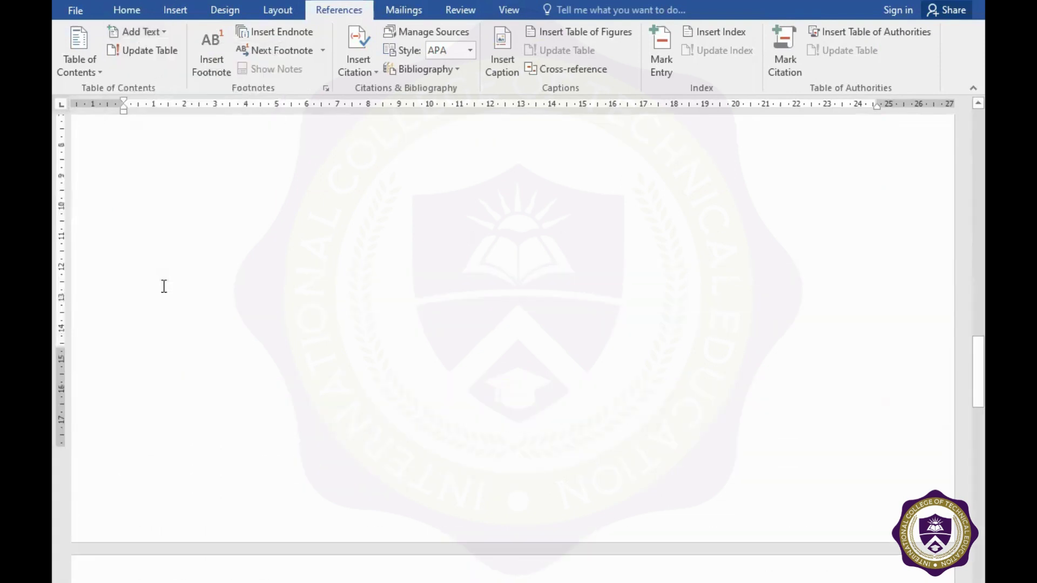
pyautogui.scroll(-10, 162, 288)
pyautogui.scroll(1, 167, 274)
pyautogui.click(135, 289)
pyautogui.moveTo(149, 314); pyautogui.dragTo(123, 315)
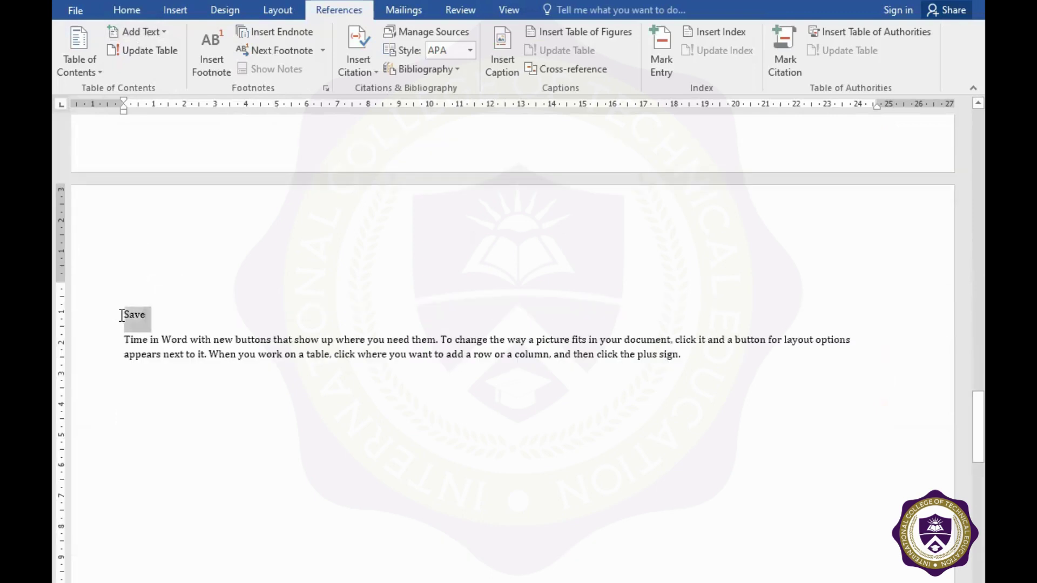
pyautogui.click(138, 33)
pyautogui.click(146, 73)
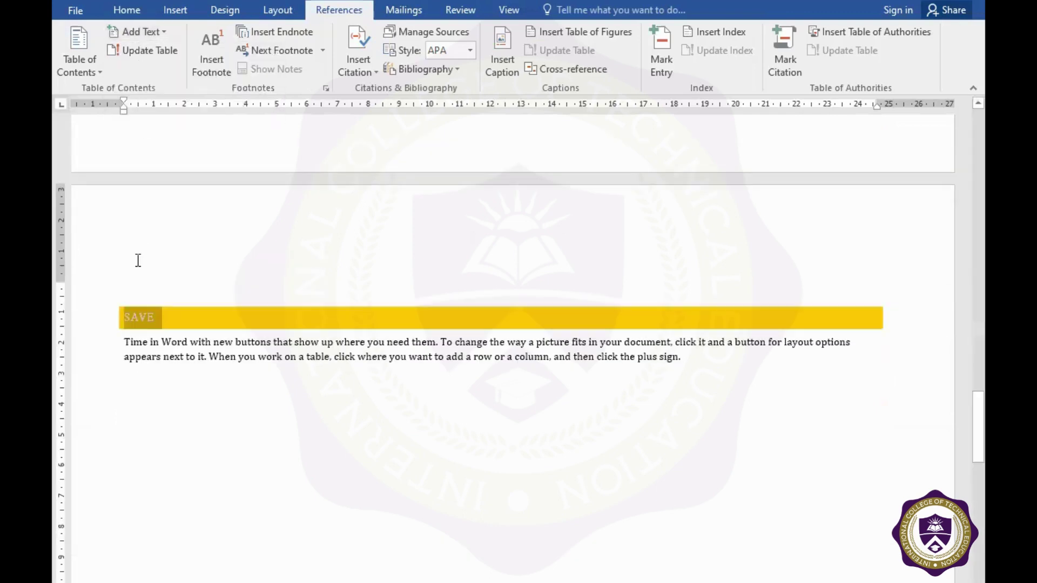
pyautogui.click(115, 312)
# Make the 'Reading' title a Level 1 contents heading.
pyautogui.scroll(-5, 118, 292)
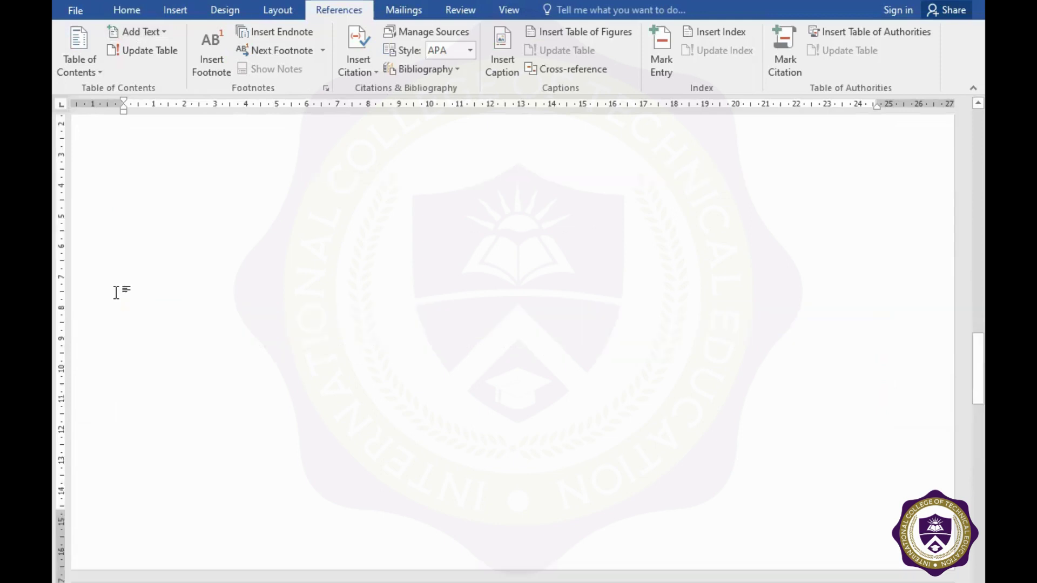
pyautogui.scroll(2, 162, 282)
pyautogui.scroll(-5, 162, 281)
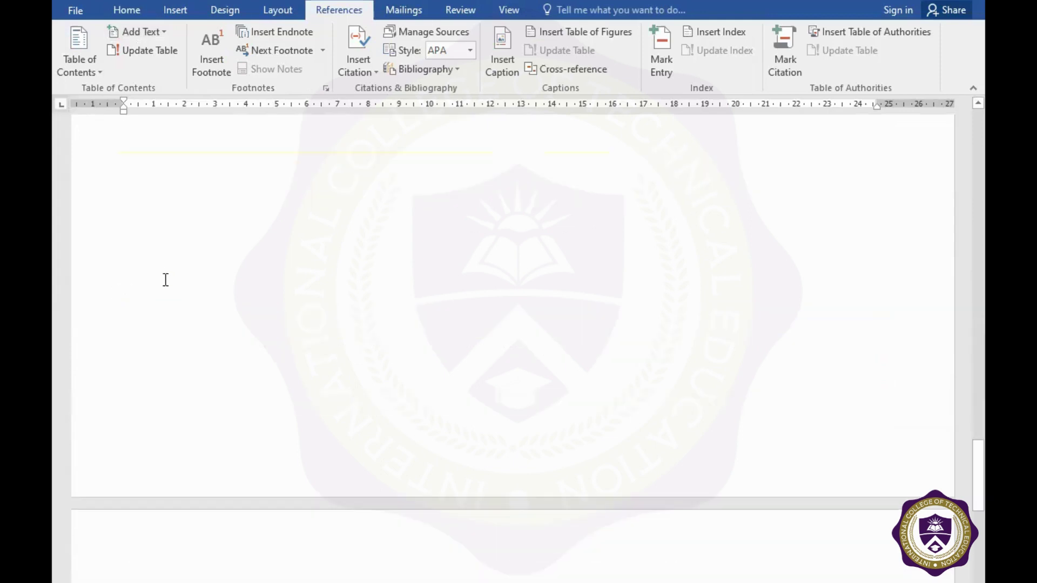
pyautogui.scroll(-7, 176, 271)
pyautogui.click(115, 273)
pyautogui.click(141, 32)
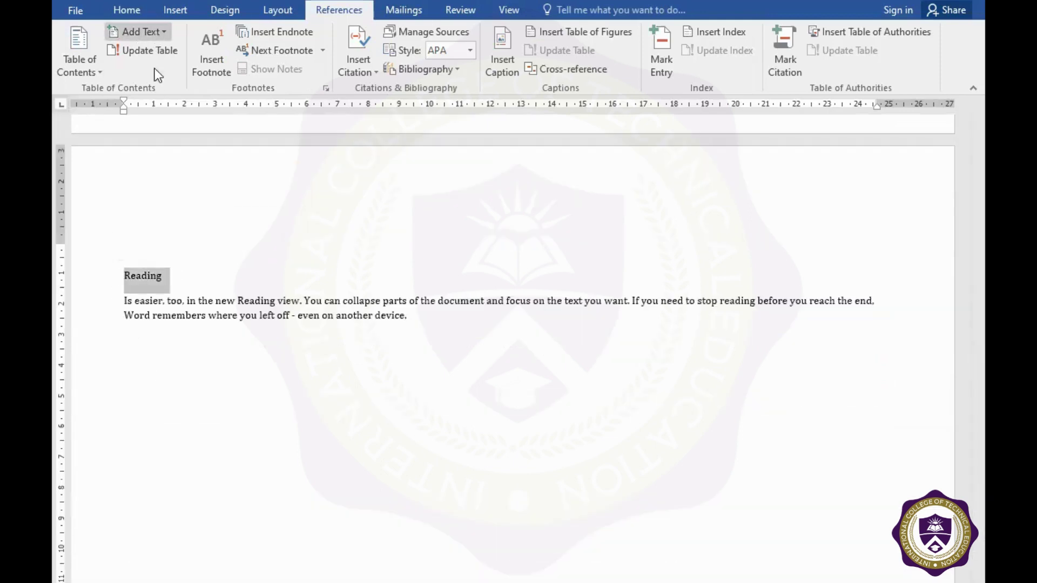
pyautogui.click(157, 76)
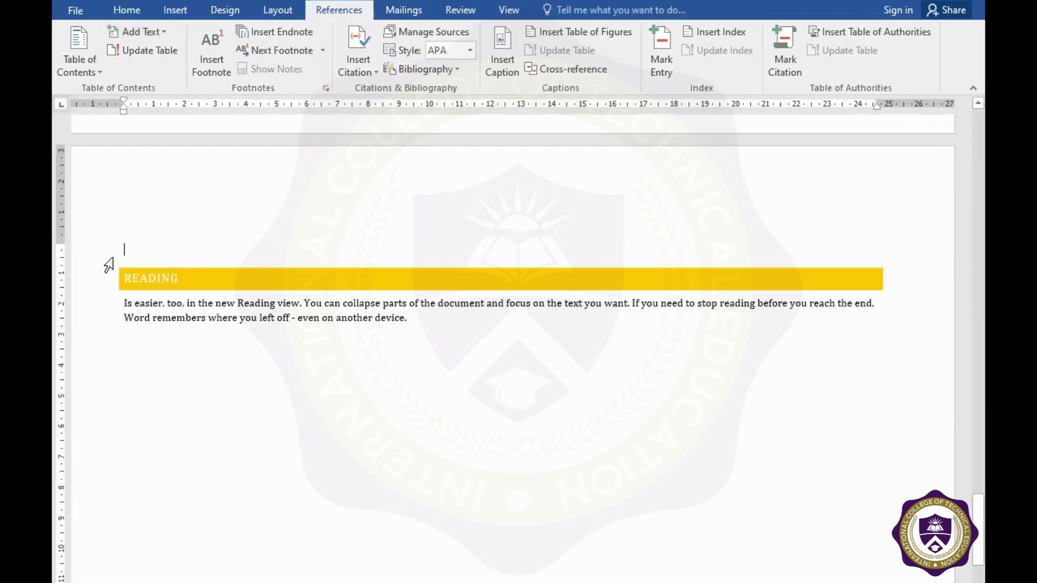
pyautogui.scroll(6, 108, 265)
pyautogui.scroll(3, 108, 265)
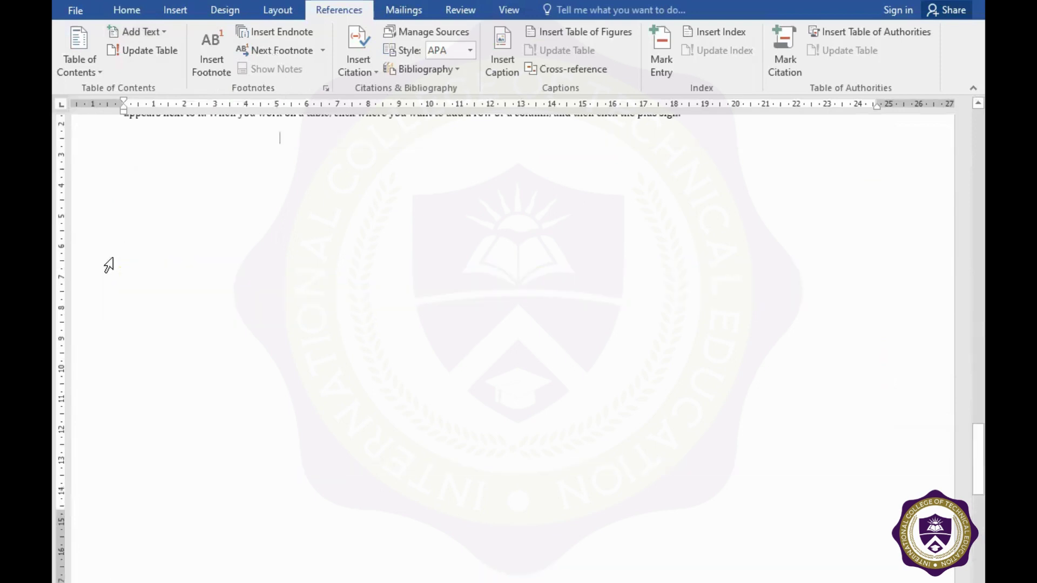
pyautogui.scroll(3, 175, 231)
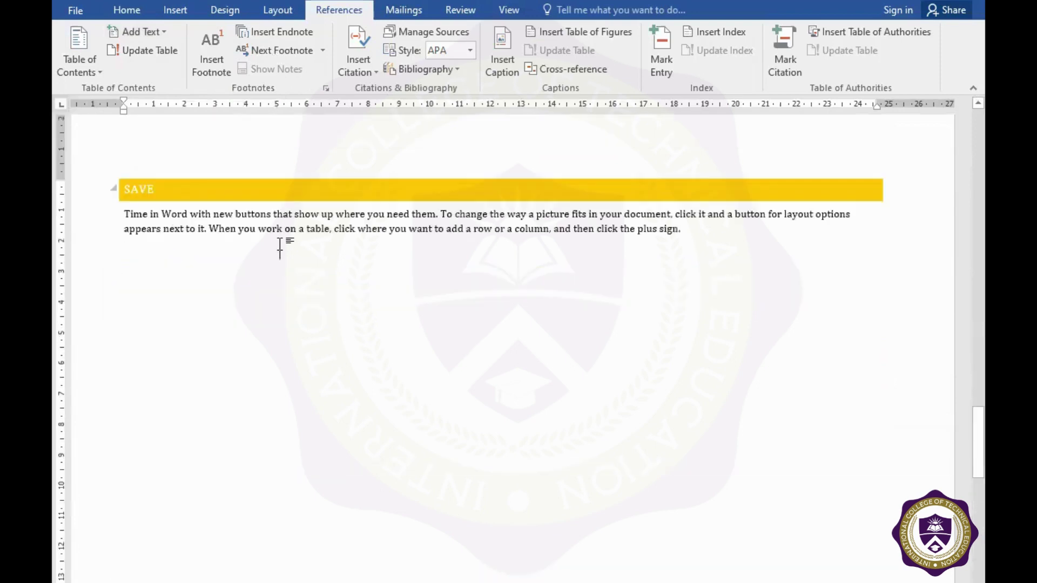
pyautogui.scroll(5, 282, 241)
pyautogui.scroll(5, 280, 244)
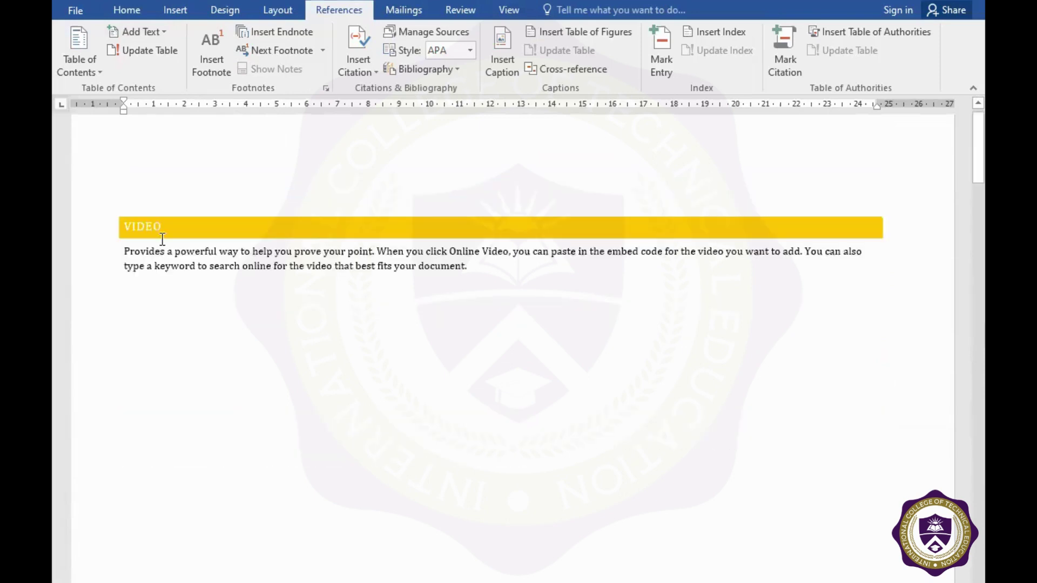
pyautogui.scroll(1, 140, 226)
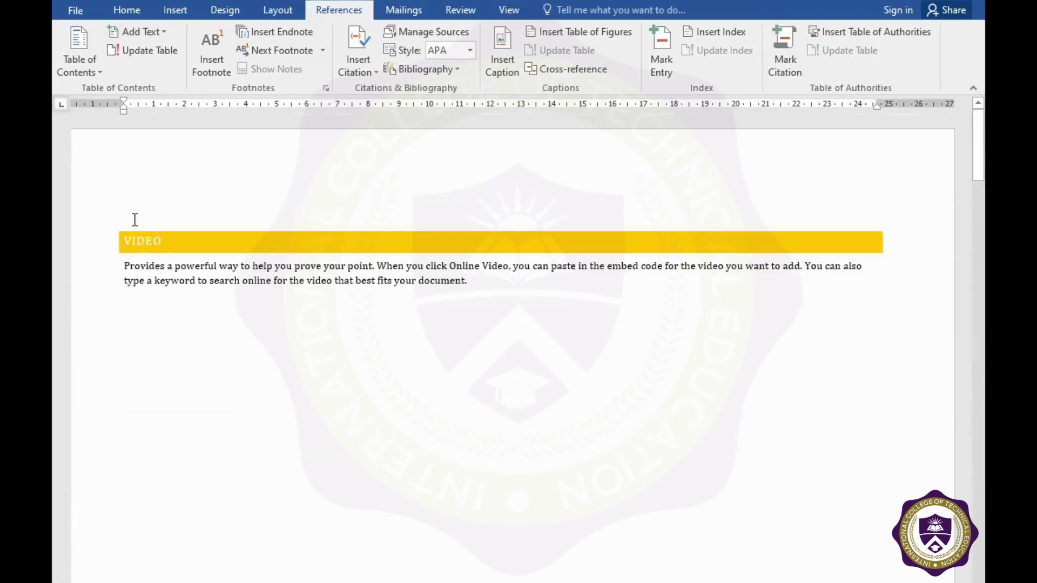
pyautogui.scroll(-5, 141, 221)
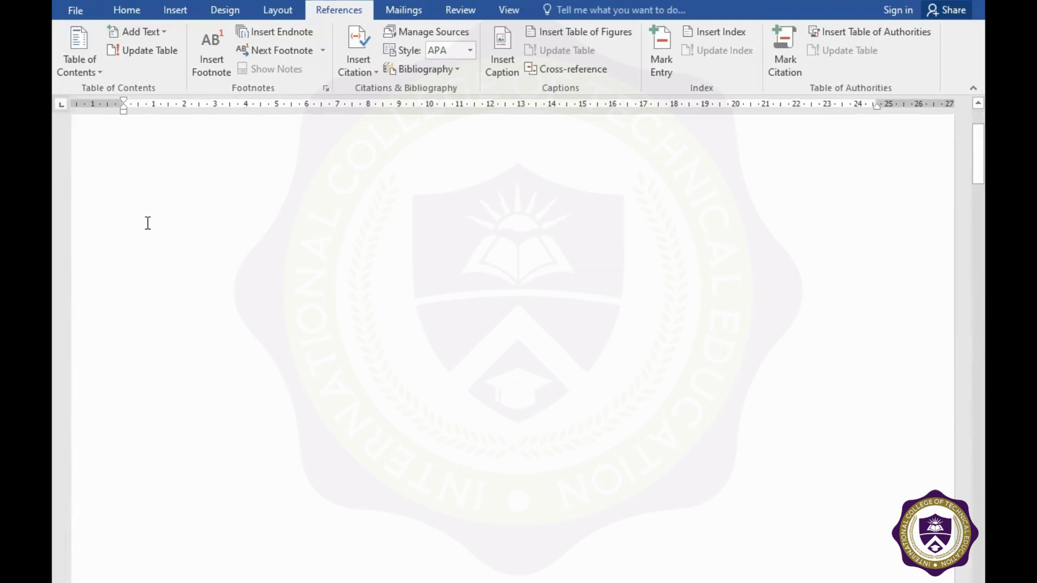
# Insert Automatic Table 1, headed CONTENTS, on the blank first page.
pyautogui.click(148, 223)
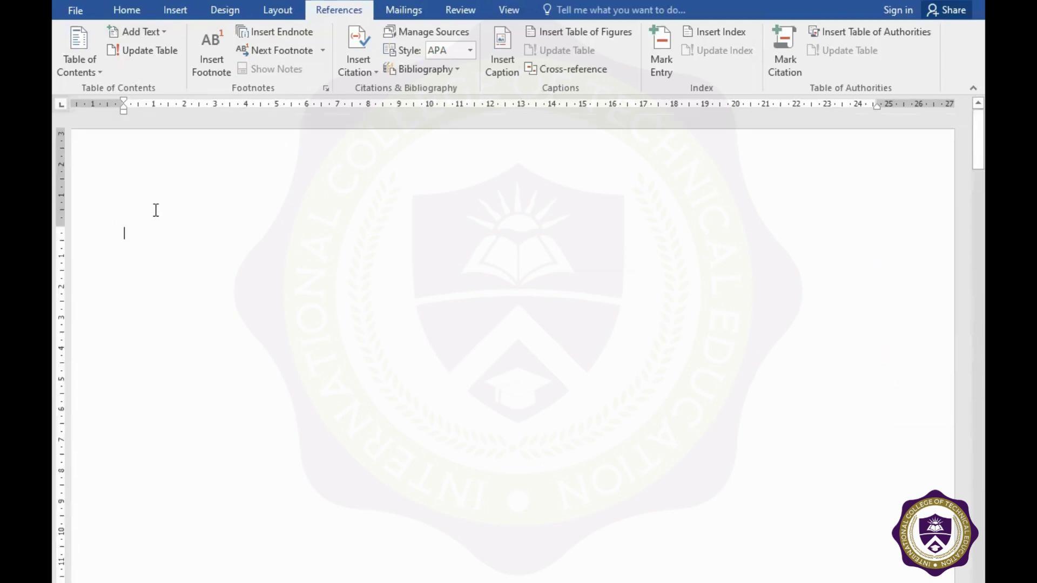
pyautogui.click(92, 73)
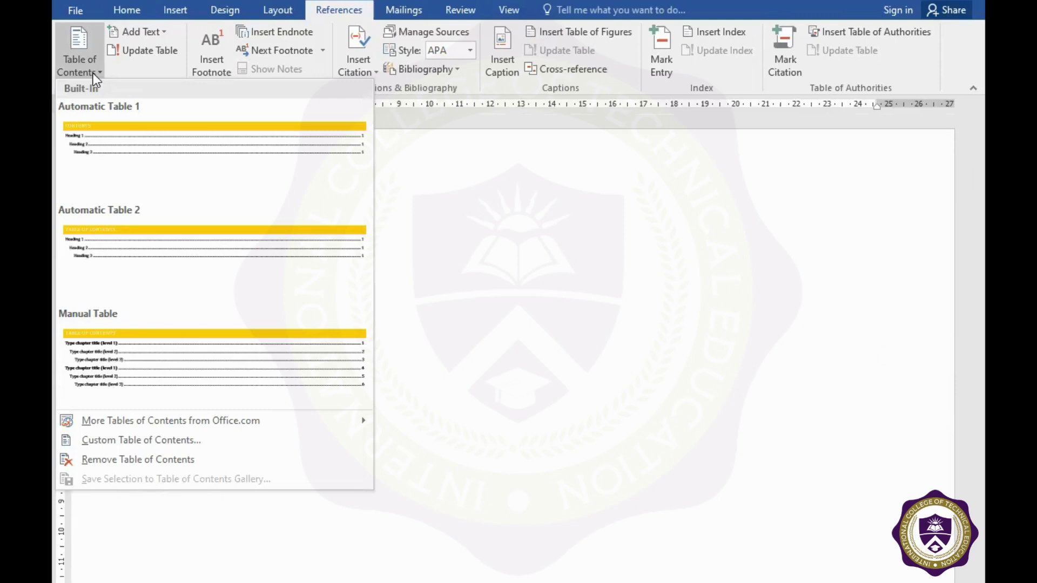
pyautogui.click(119, 125)
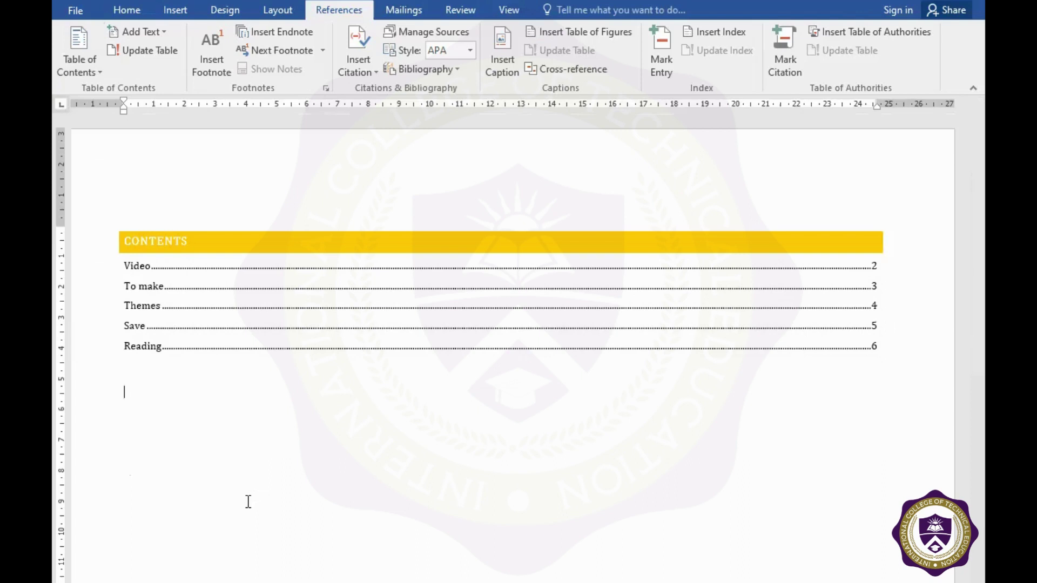
# Switch to Automatic Table 2 (TABLE OF CONTENTS) and open the Custom Table of Contents settings.
pyautogui.click(85, 73)
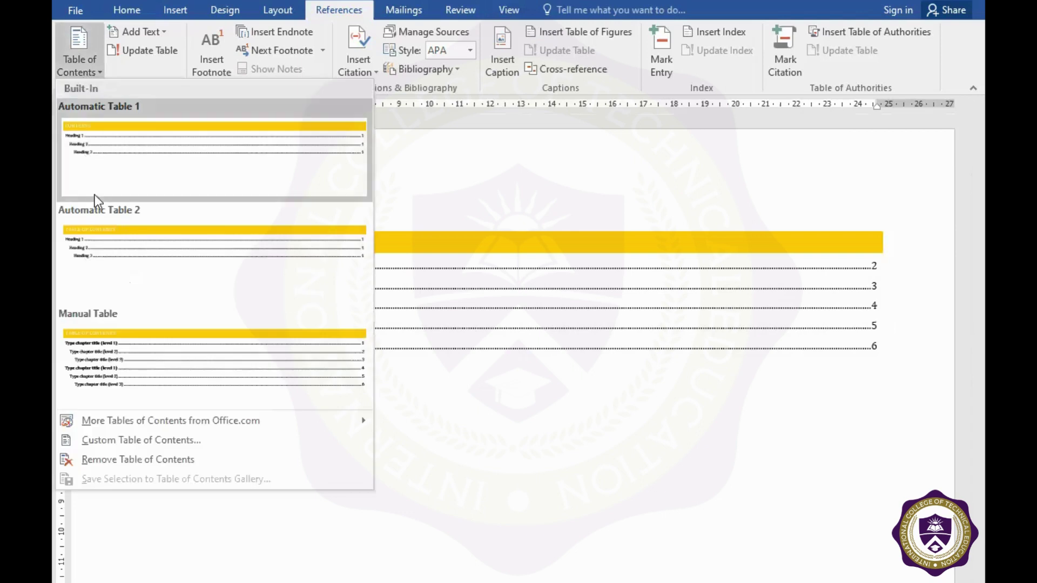
pyautogui.click(96, 232)
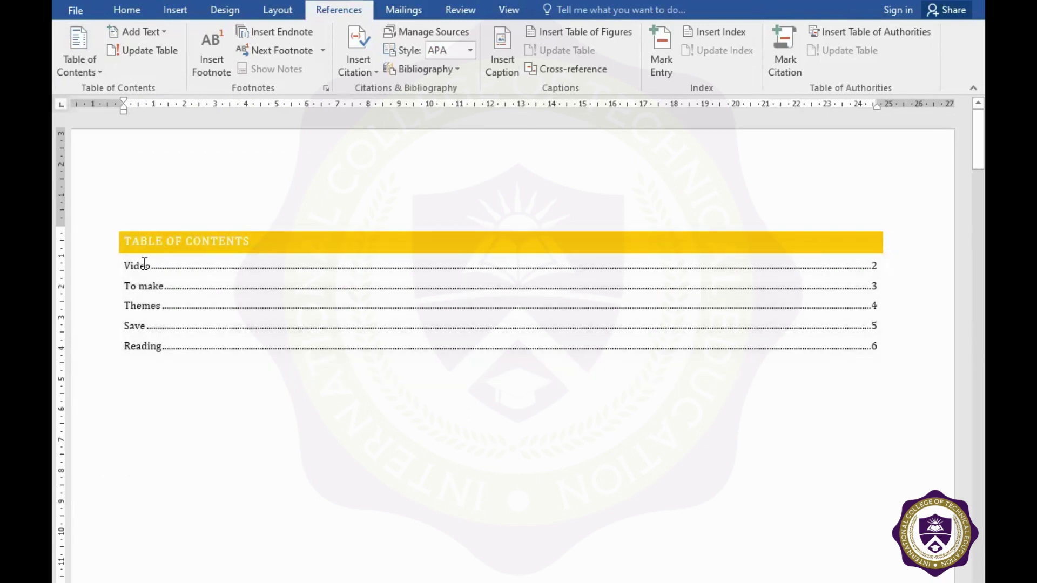
pyautogui.click(82, 77)
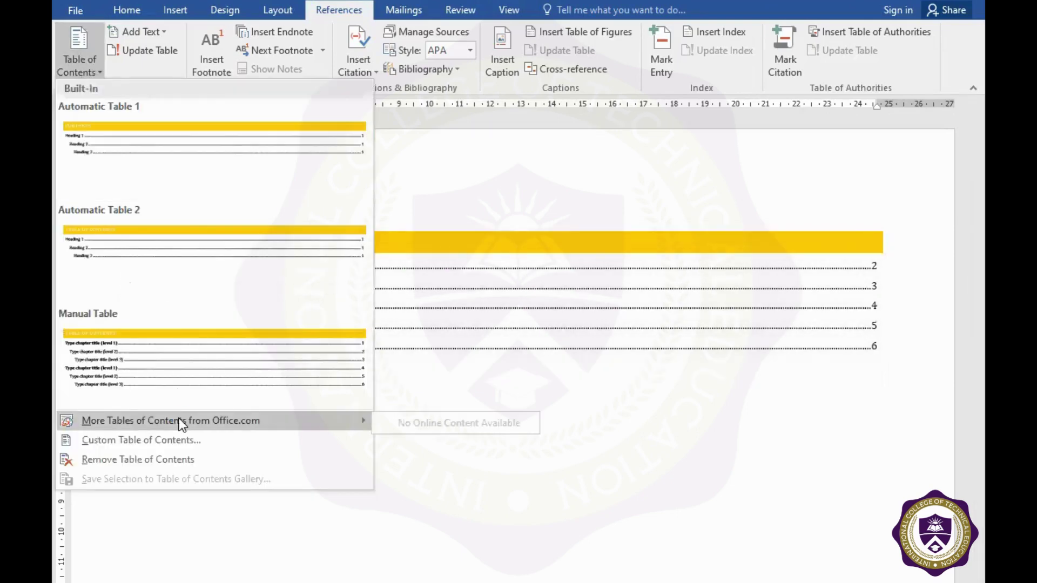
pyautogui.moveTo(170, 420)
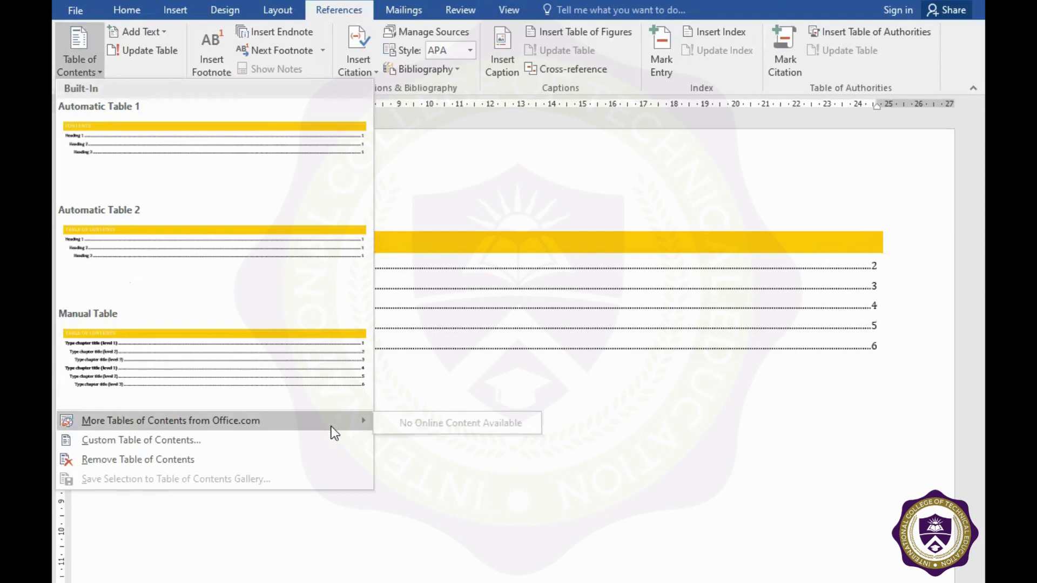
pyautogui.click(176, 441)
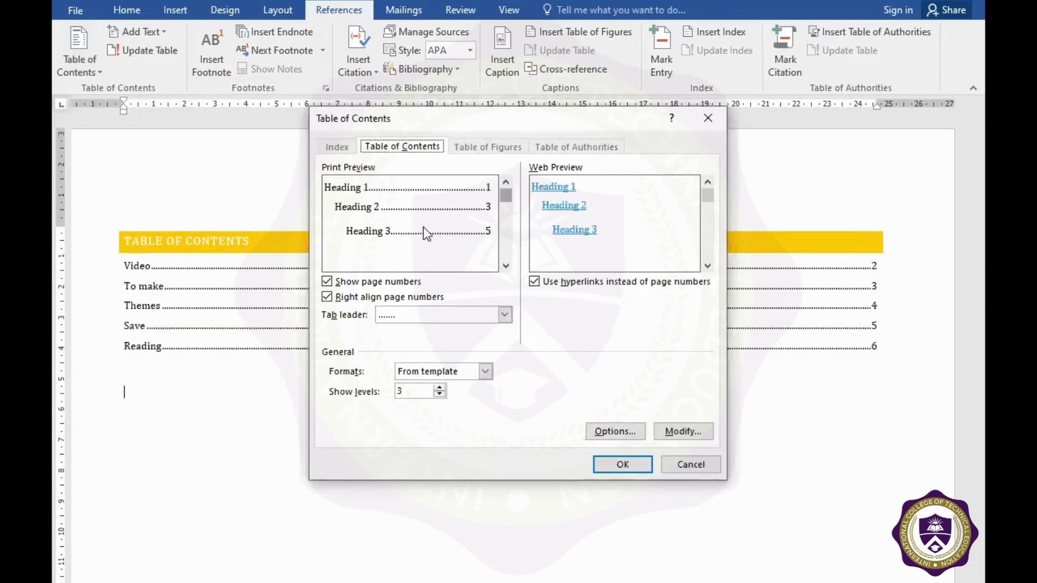
# Set the tab leader to underscore with right-aligned page numbers and replace the existing table.
pyautogui.click(327, 282)
pyautogui.click(327, 282)
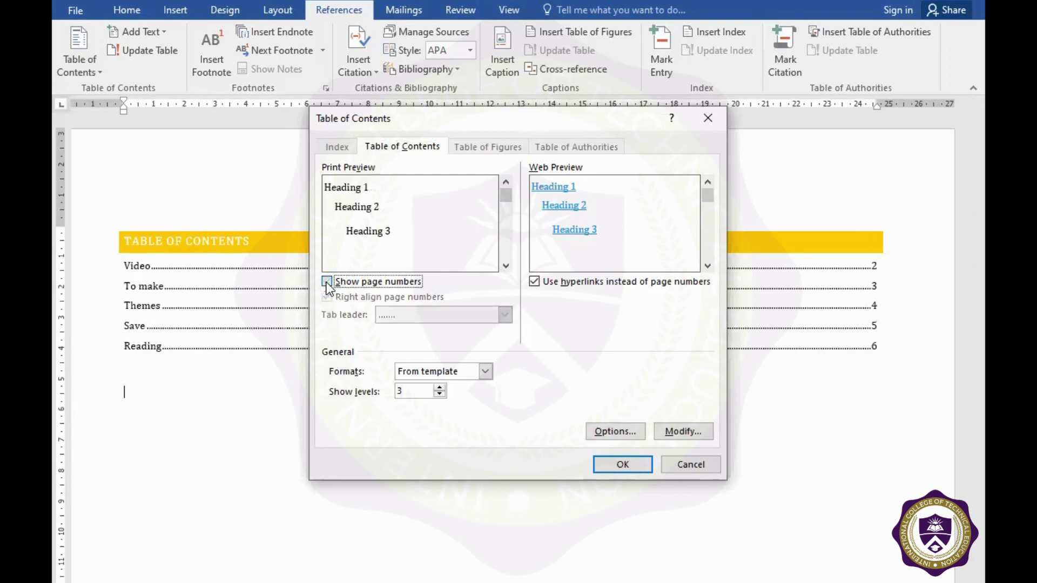
pyautogui.click(326, 282)
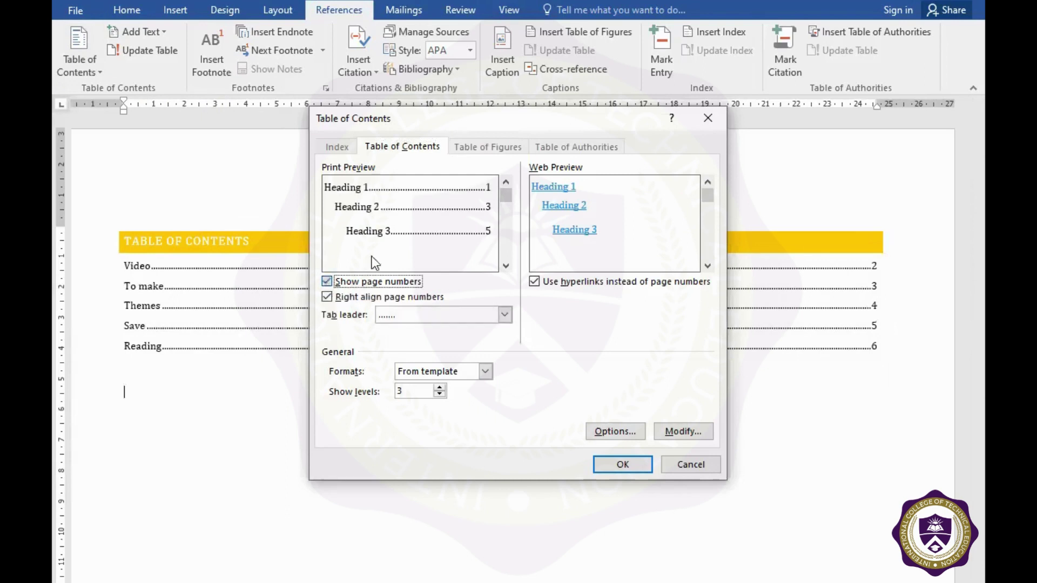
pyautogui.click(327, 282)
pyautogui.click(328, 296)
pyautogui.click(327, 296)
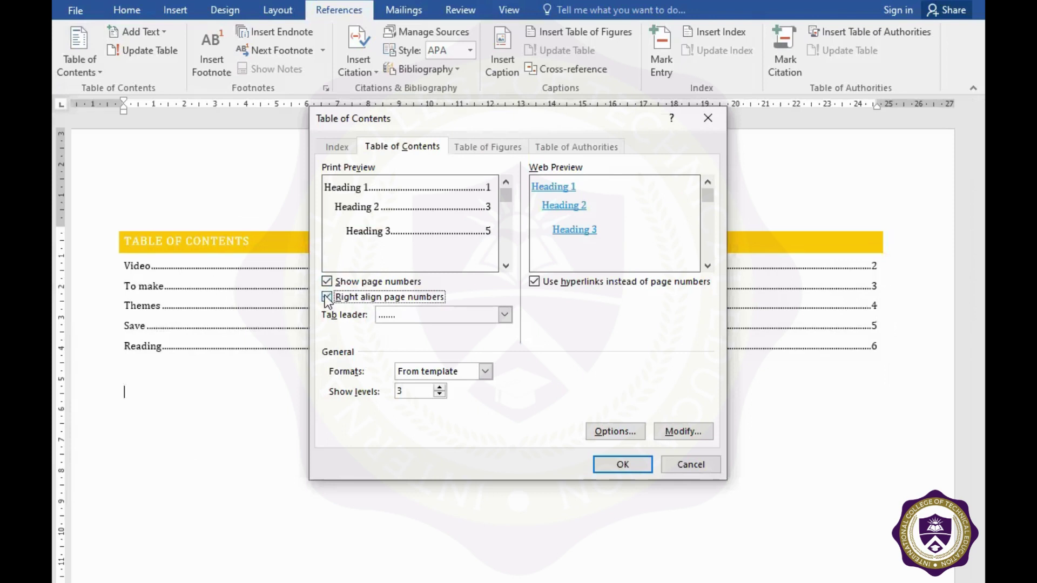
pyautogui.click(504, 315)
pyautogui.click(440, 373)
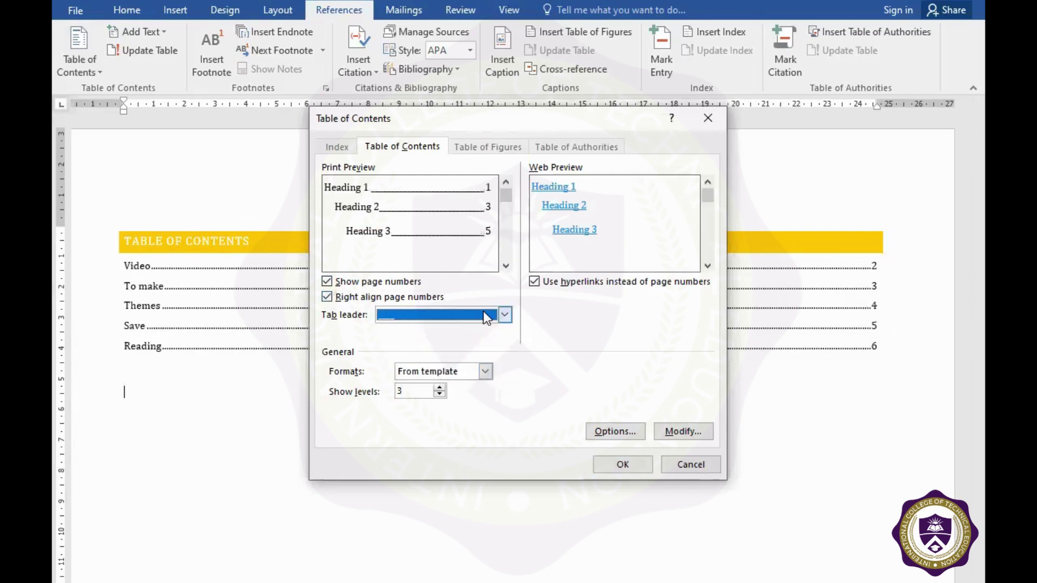
pyautogui.click(619, 468)
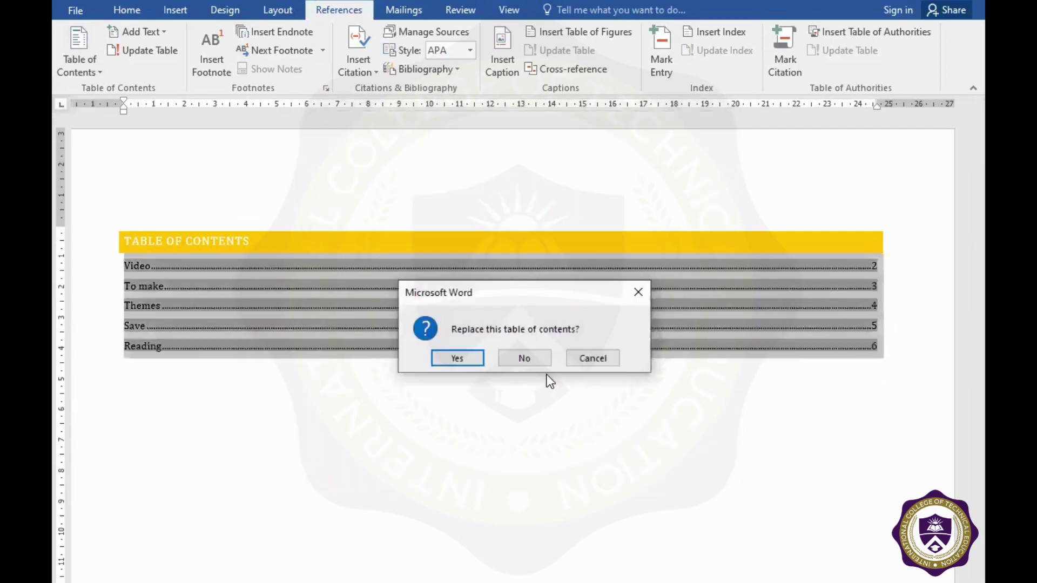
pyautogui.click(457, 358)
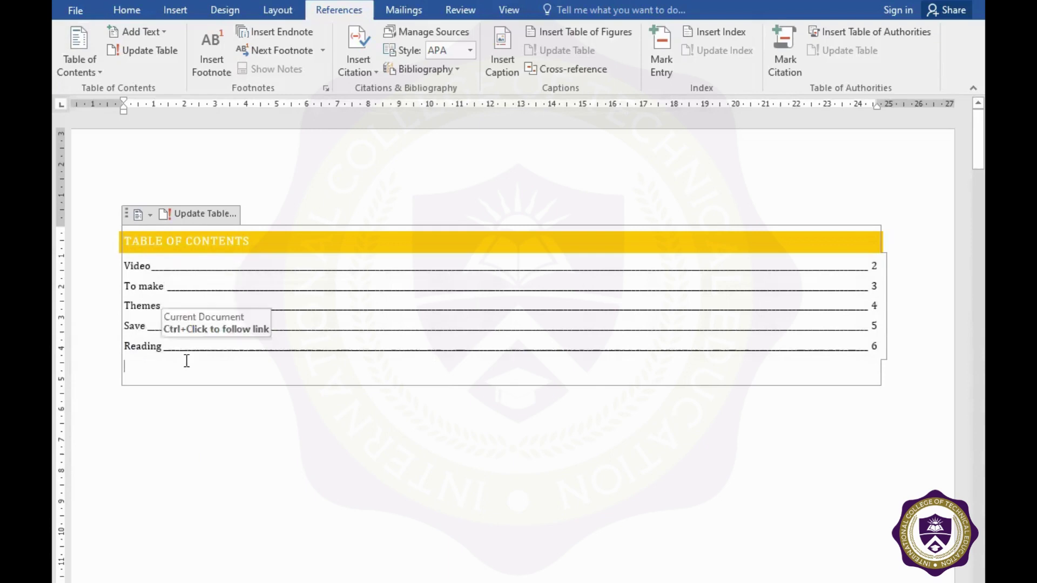
pyautogui.scroll(-3, 183, 354)
pyautogui.scroll(-3, 187, 357)
pyautogui.scroll(5, 186, 359)
pyautogui.scroll(3, 186, 359)
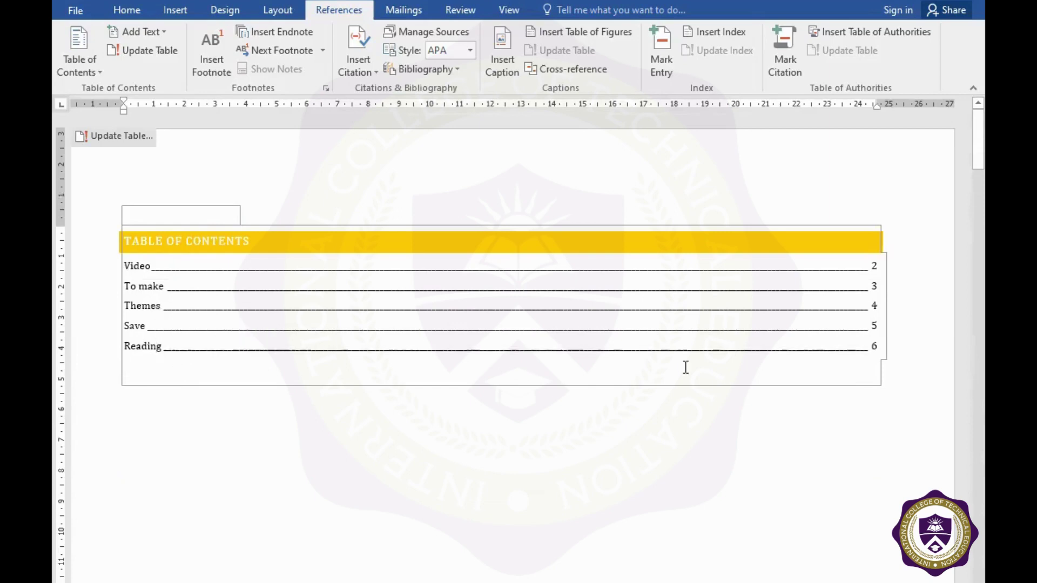
pyautogui.keyDown('ctrl'); pyautogui.click(140, 351); pyautogui.keyUp('ctrl')
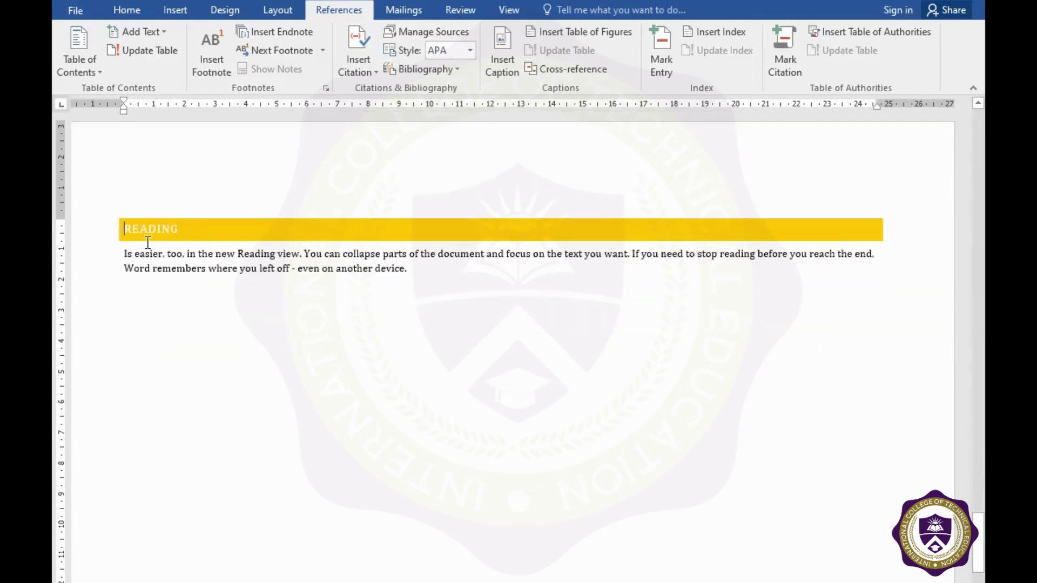
pyautogui.scroll(-10, 147, 242)
pyautogui.scroll(-5, 145, 242)
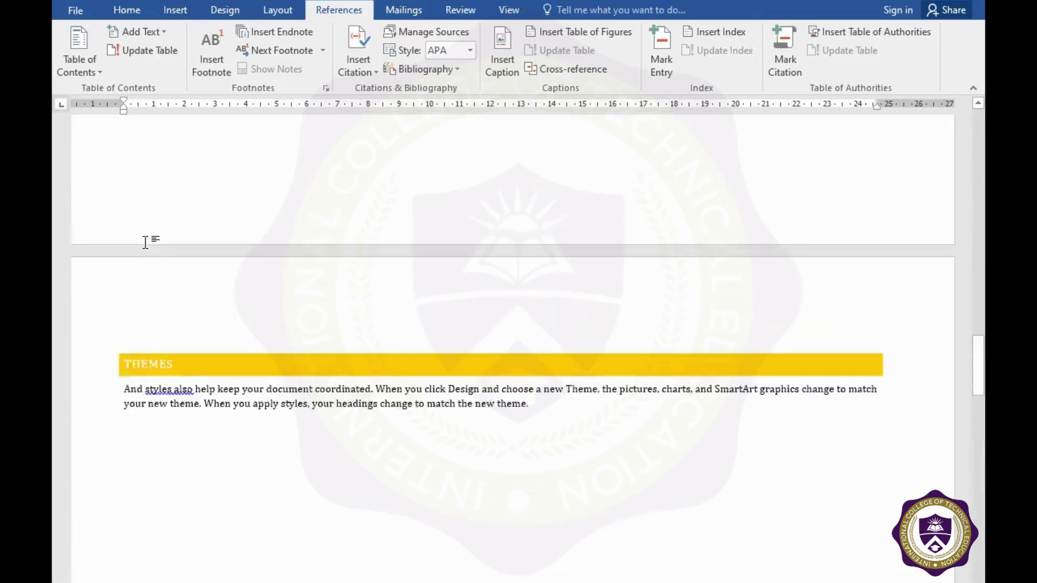
pyautogui.scroll(2, 145, 242)
pyautogui.scroll(3, 145, 241)
pyautogui.scroll(10, 146, 241)
pyautogui.scroll(3, 147, 242)
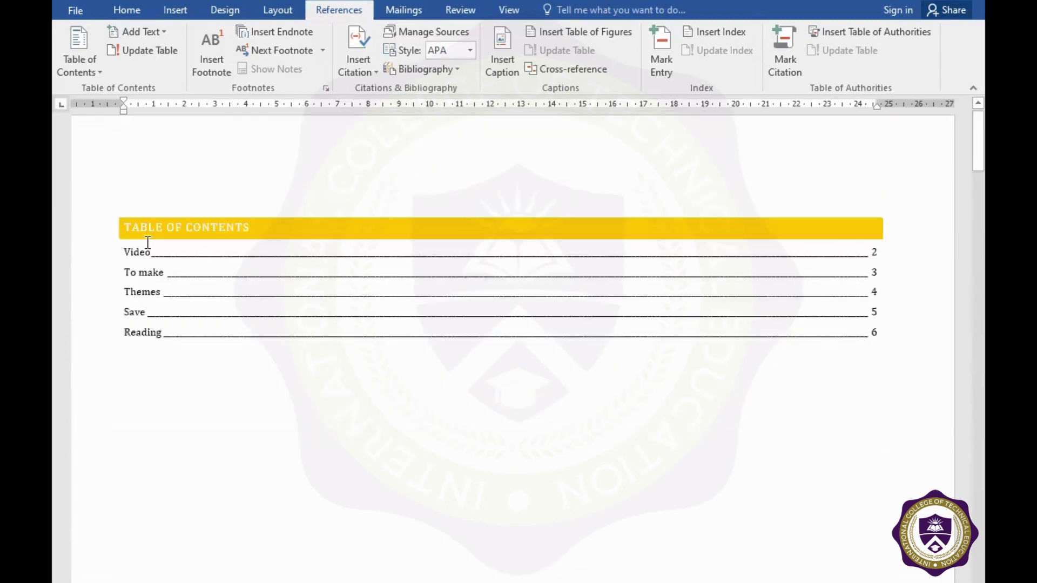
pyautogui.click(150, 359)
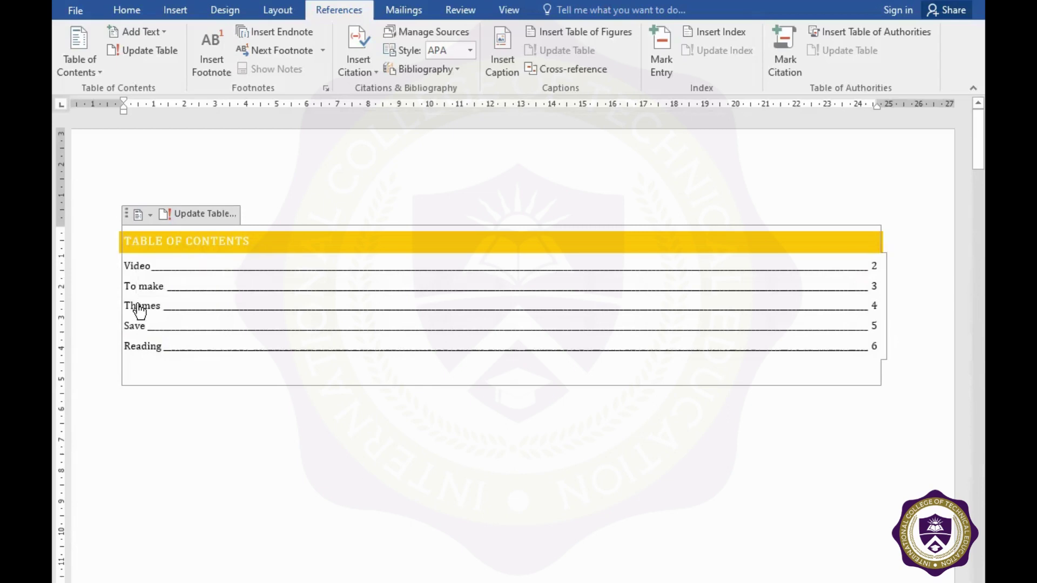
pyautogui.keyDown('ctrl'); pyautogui.click(140, 308); pyautogui.keyUp('ctrl')
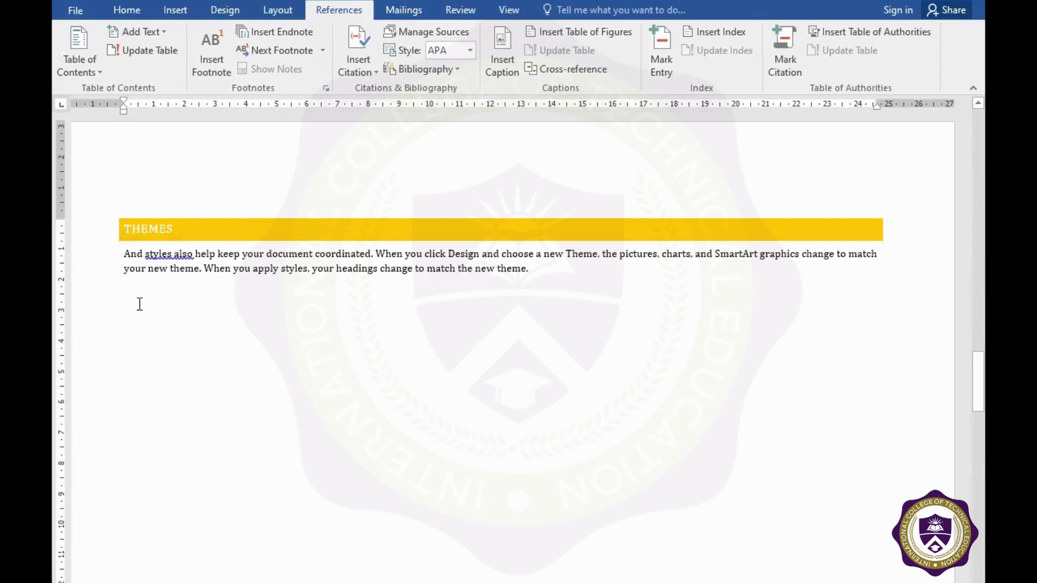
pyautogui.scroll(5, 140, 303)
pyautogui.scroll(5, 139, 302)
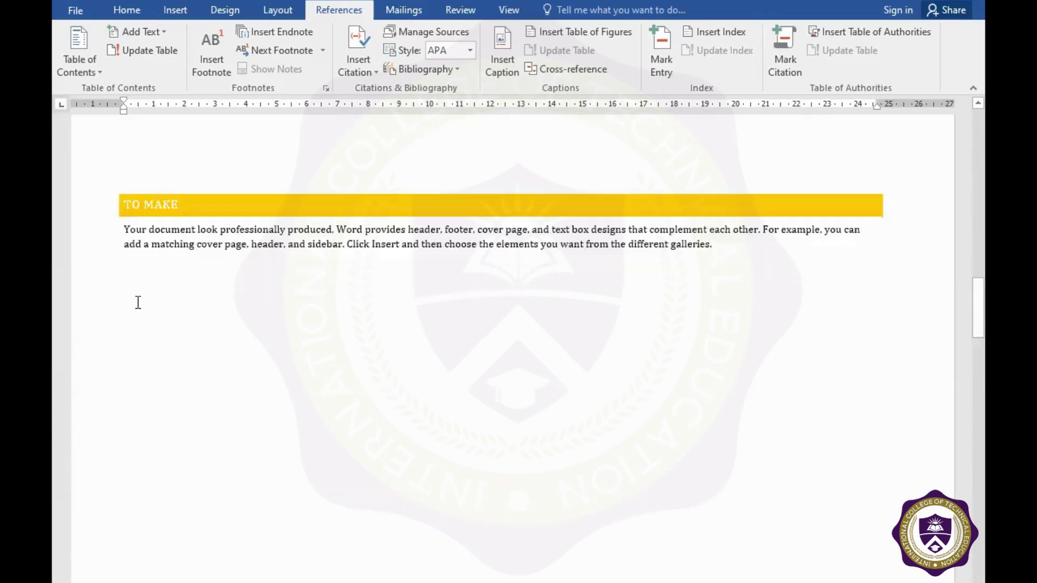
pyautogui.scroll(5, 140, 303)
pyautogui.scroll(5, 139, 302)
pyautogui.scroll(5, 139, 302)
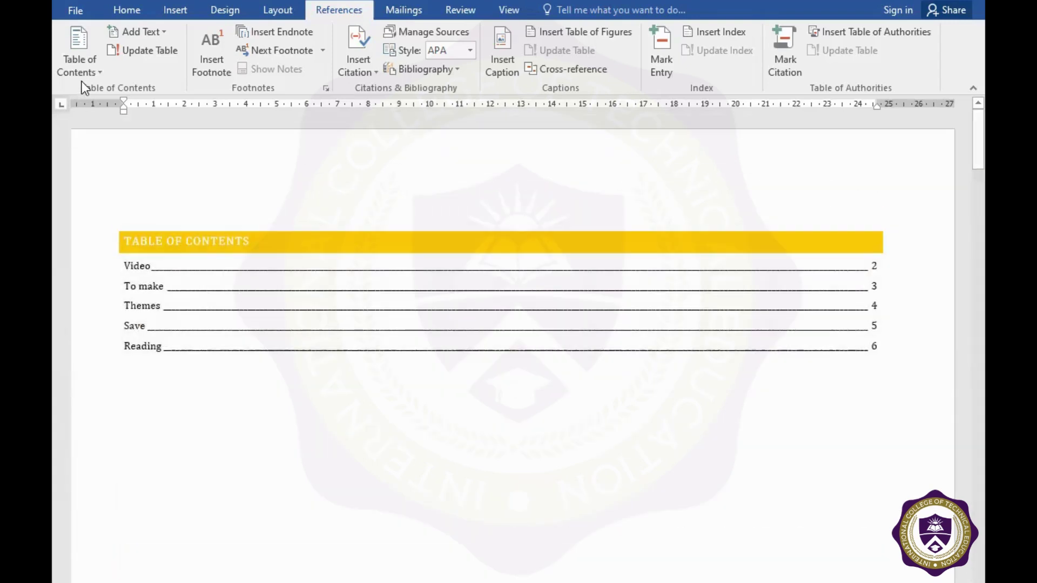
# Rebuild the custom table of contents with 'Use hyperlinks instead of page numbers' turned off.
pyautogui.click(83, 76)
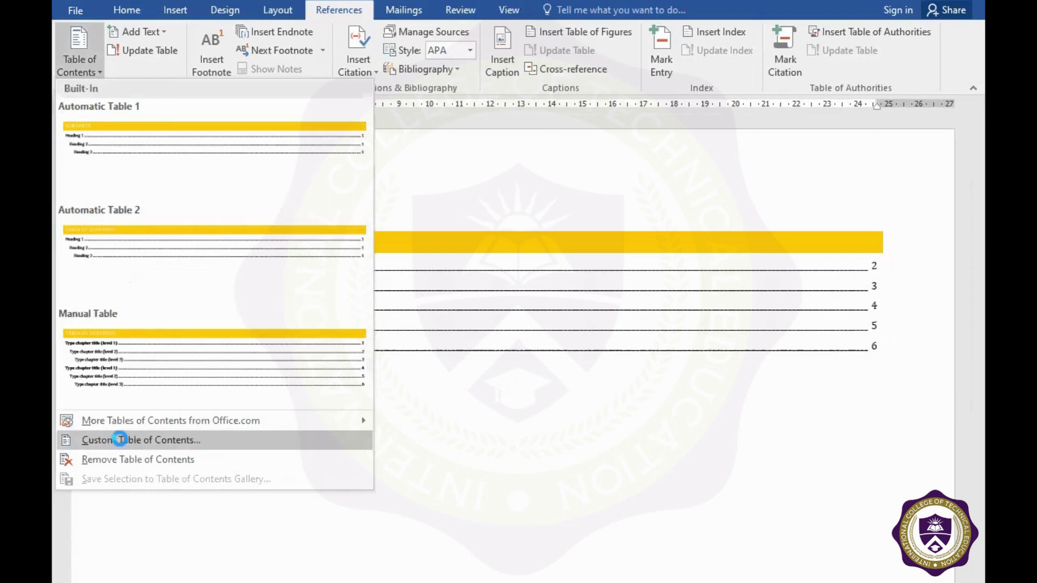
pyautogui.click(120, 440)
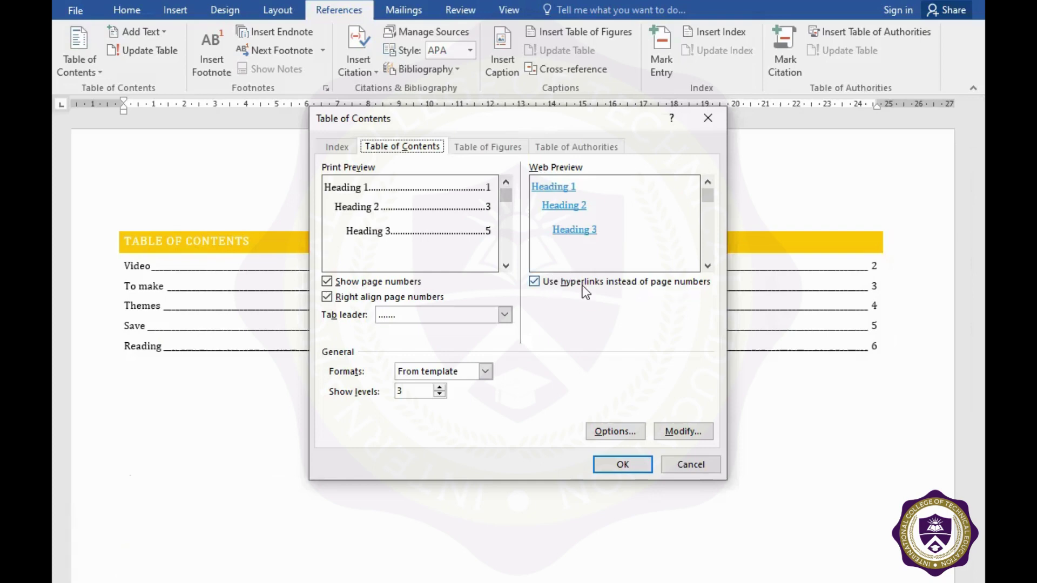
pyautogui.click(537, 282)
pyautogui.click(621, 466)
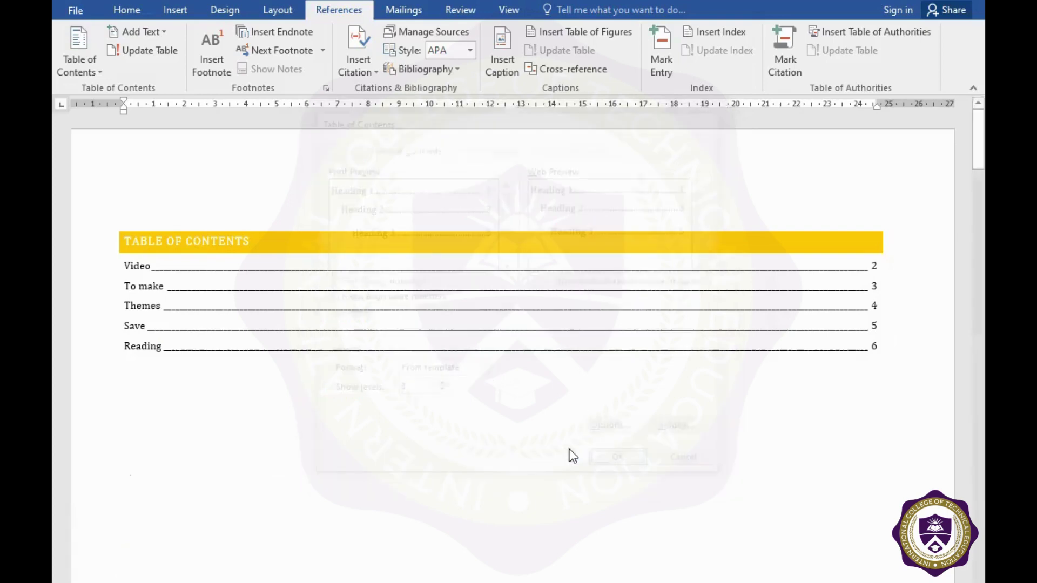
pyautogui.click(465, 359)
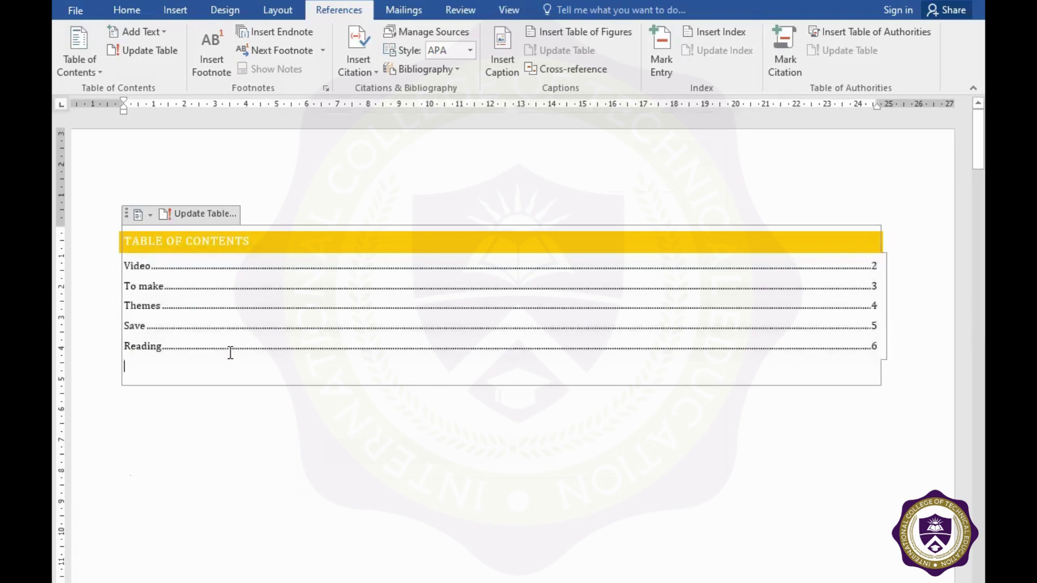
# Turn hyperlinks back on and rebuild the table listing Video through Reading on pages 2–6.
pyautogui.click(151, 346)
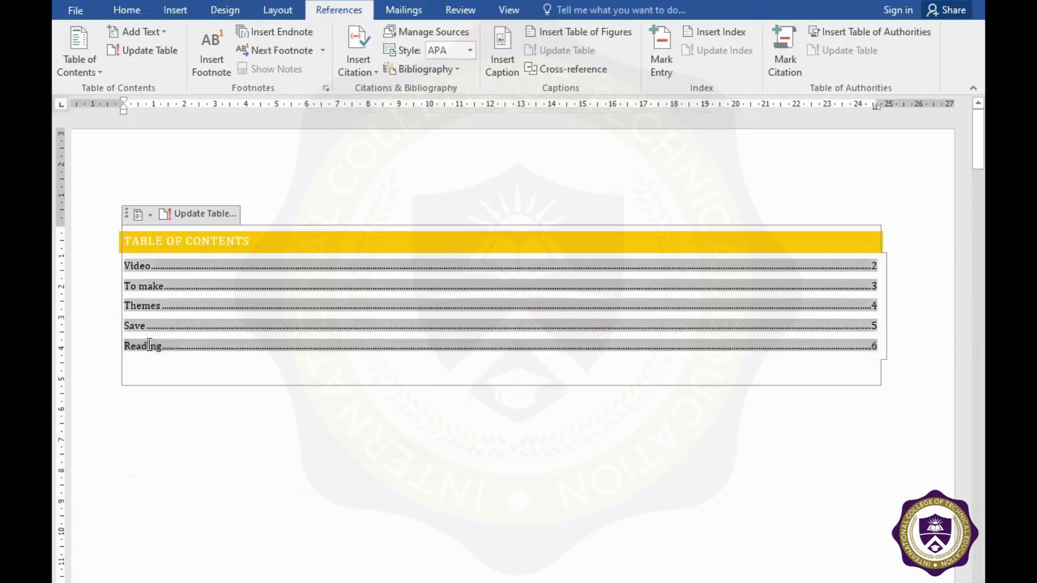
pyautogui.tripleClick(148, 345)
pyautogui.click(136, 325)
pyautogui.tripleClick(136, 325)
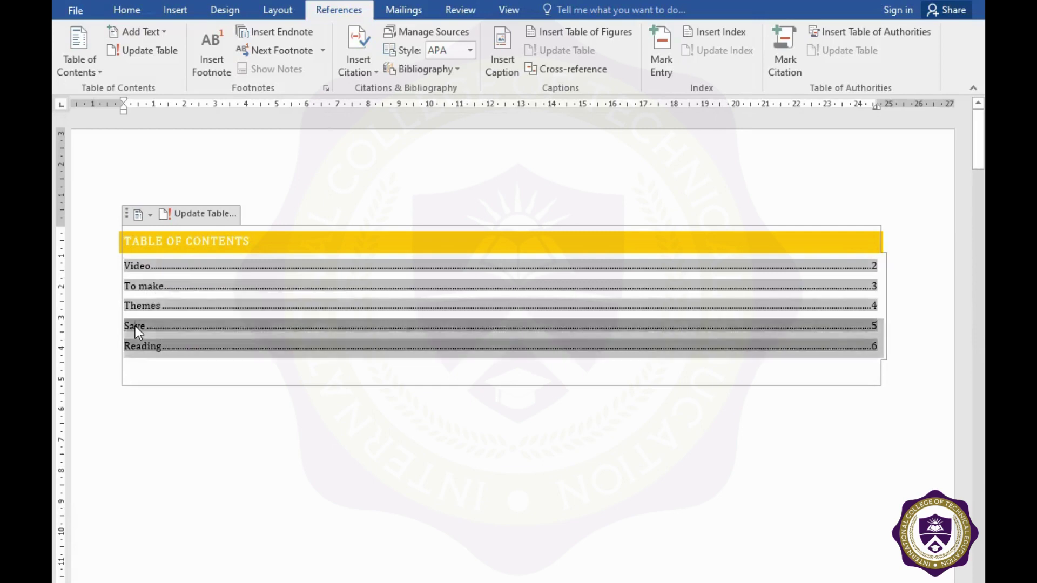
pyautogui.click(73, 66)
pyautogui.click(108, 438)
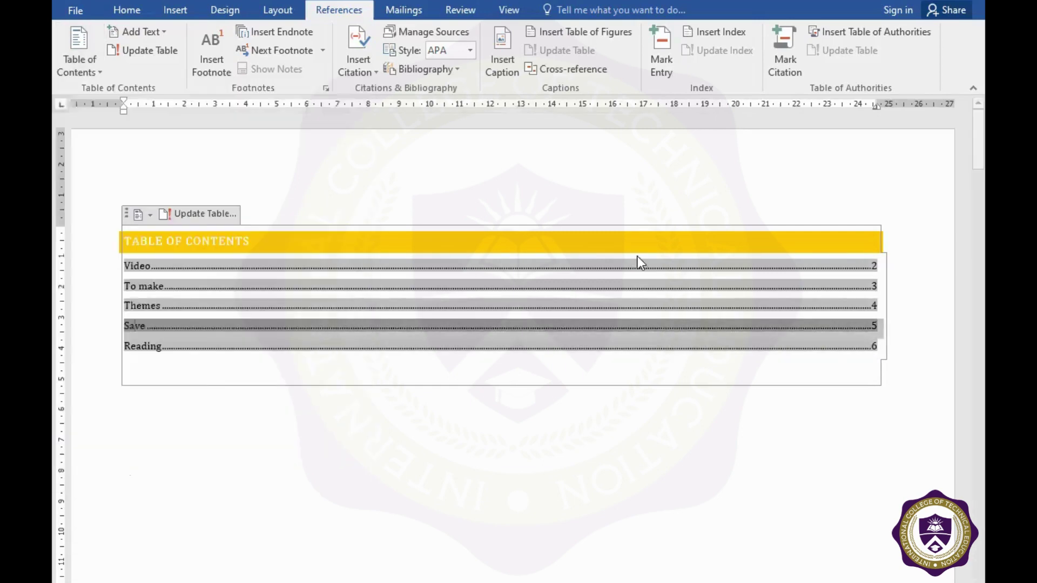
pyautogui.click(534, 282)
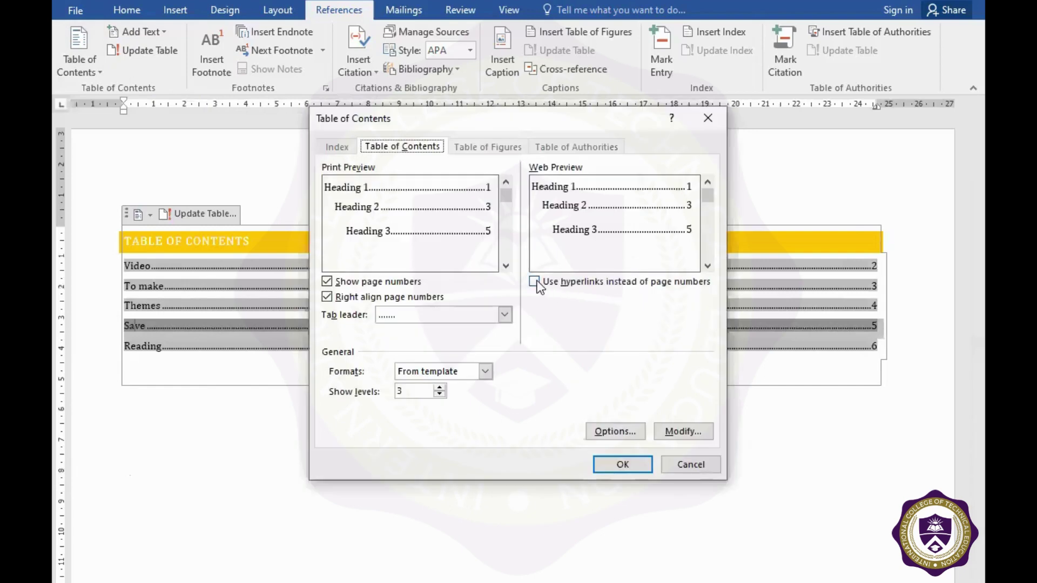
pyautogui.click(622, 463)
pyautogui.click(491, 357)
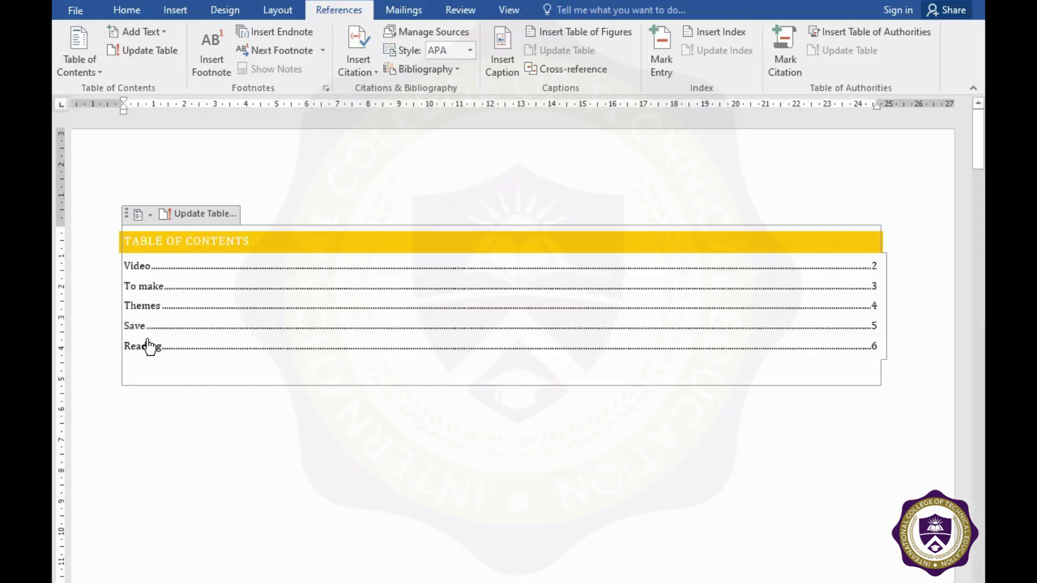
# Remove the table of contents, then undo with Ctrl+Z to restore it.
pyautogui.click(99, 73)
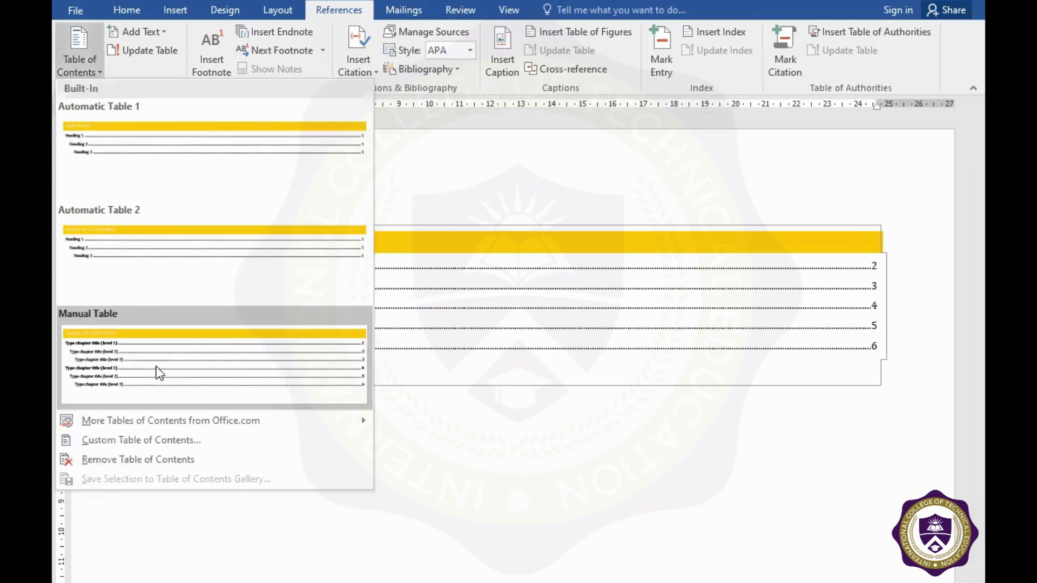
pyautogui.click(140, 458)
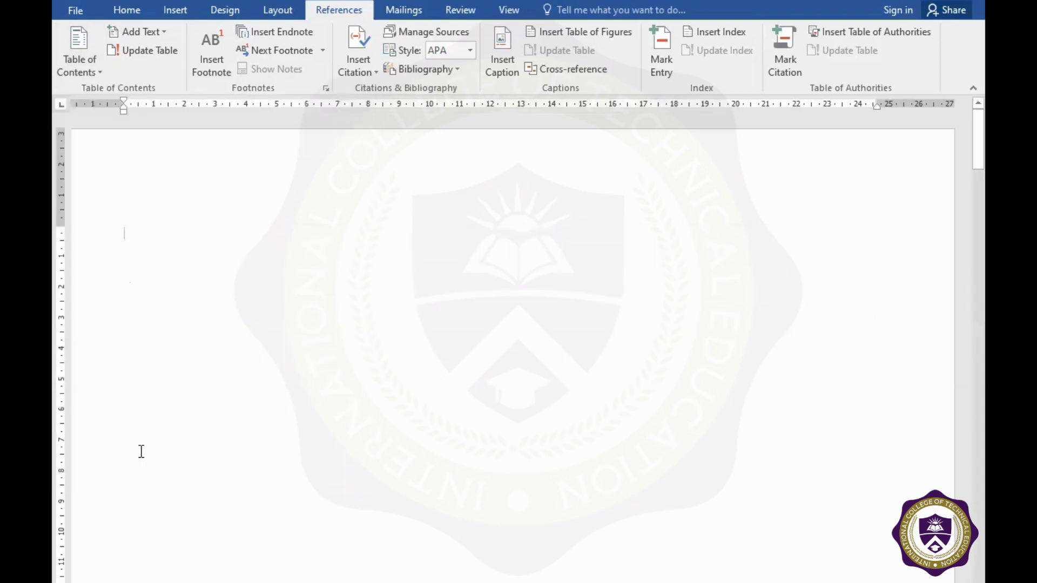
pyautogui.hotkey('ctrl', 'z')
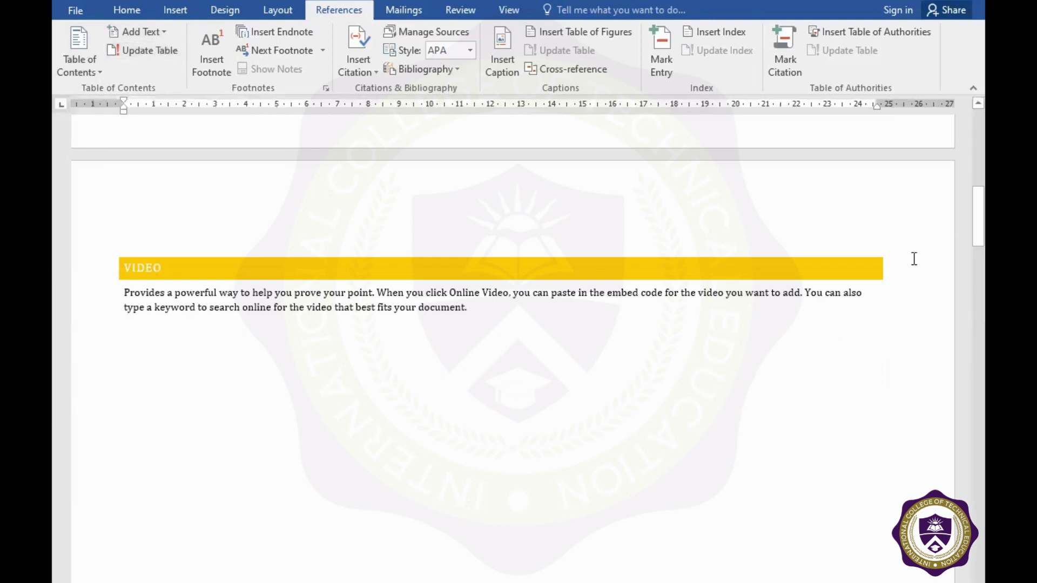
# Place the insertion point at the end of the Reading paragraph on page 6.
pyautogui.scroll(-5, 981, 244)
pyautogui.moveTo(978, 254); pyautogui.dragTo(978, 553)
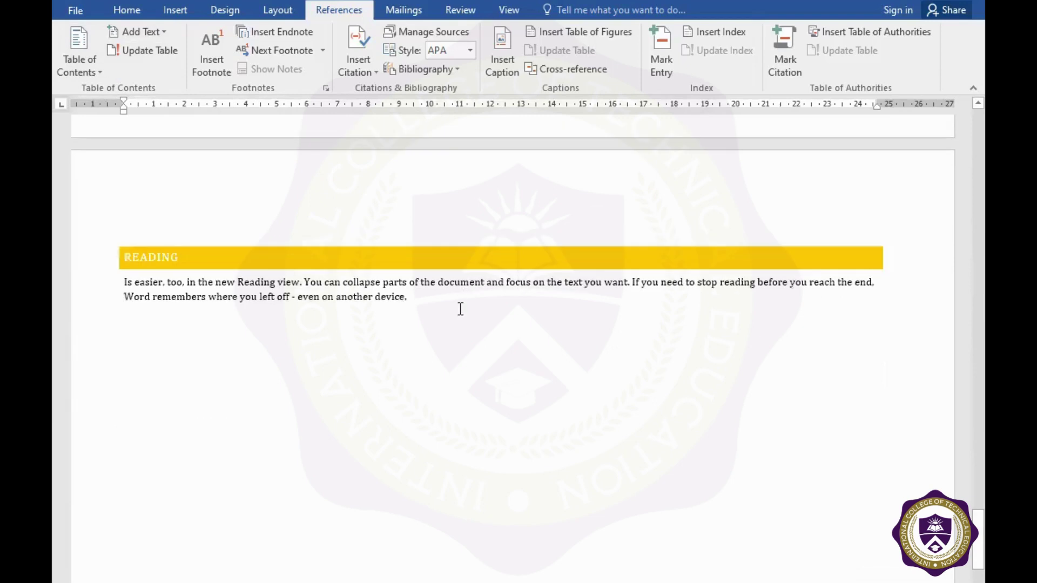
pyautogui.click(458, 309)
pyautogui.scroll(5, 458, 309)
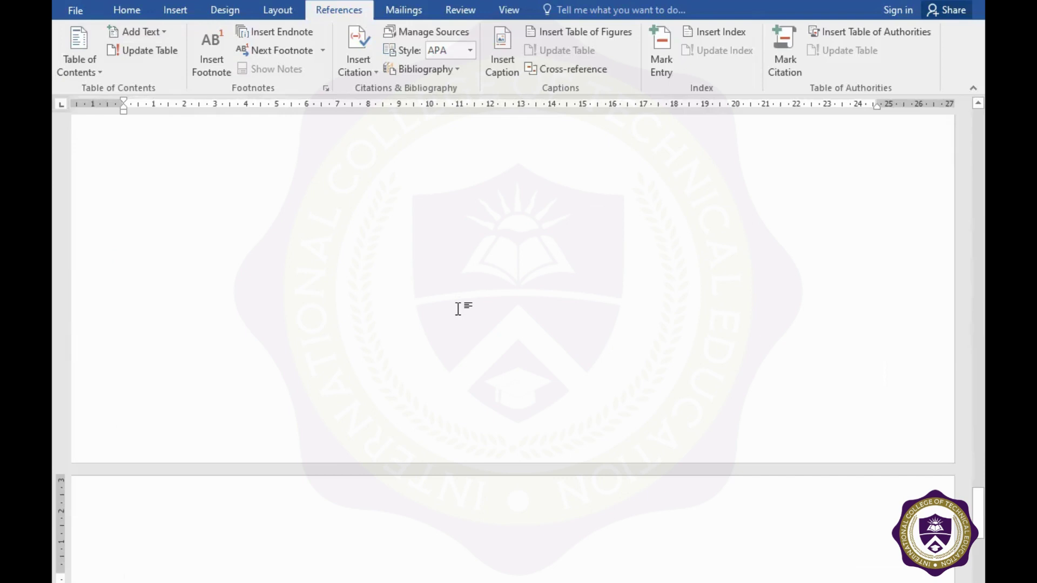
# Type Course followed by DIT, CIT, Graphics and WEb, formatting the four items as bullets.
pyautogui.write('Course')
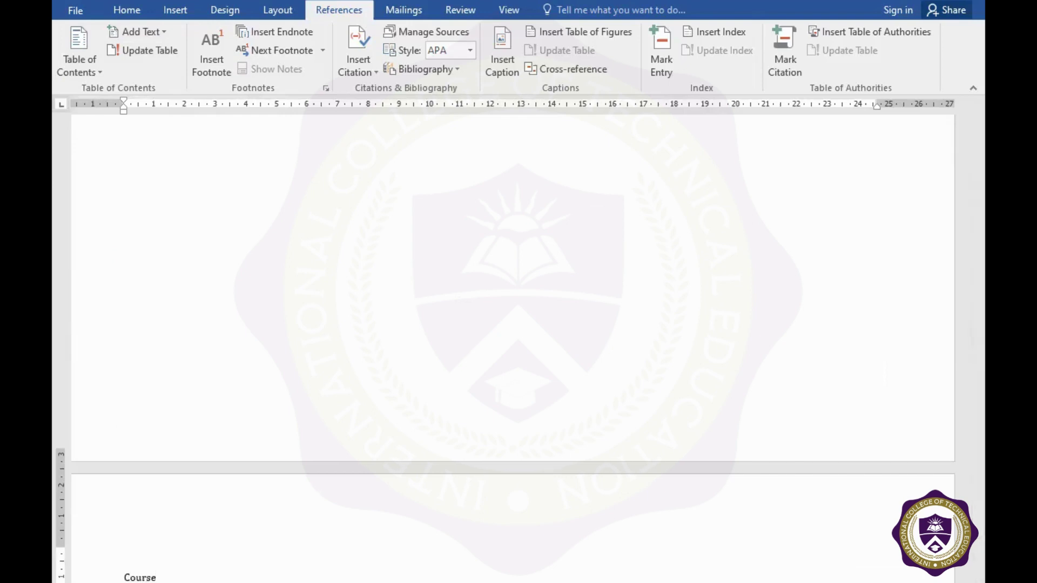
pyautogui.press('Return')
pyautogui.write('DIT')
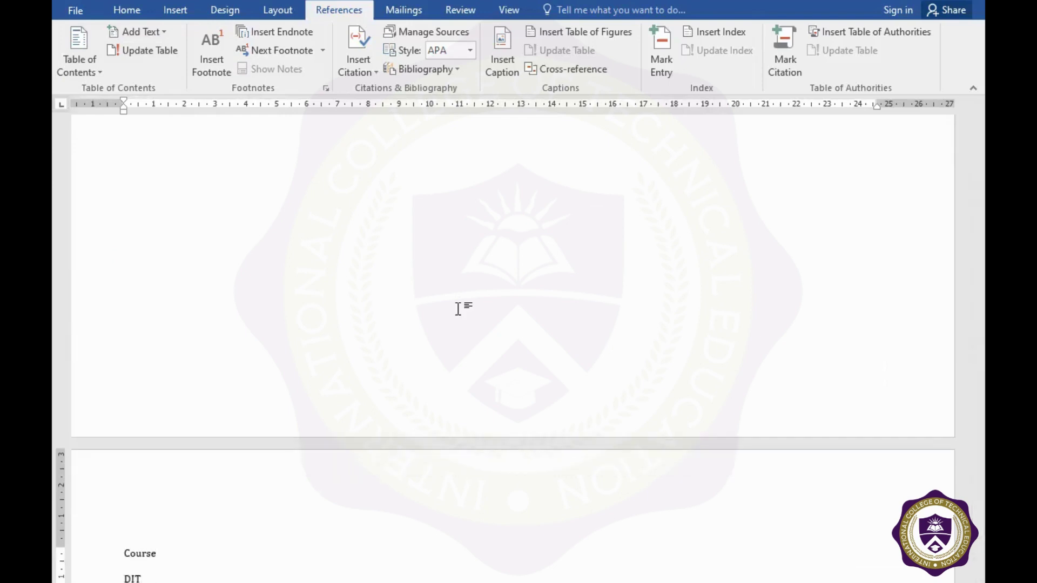
pyautogui.press('Return')
pyautogui.write('CIT')
pyautogui.press('Return')
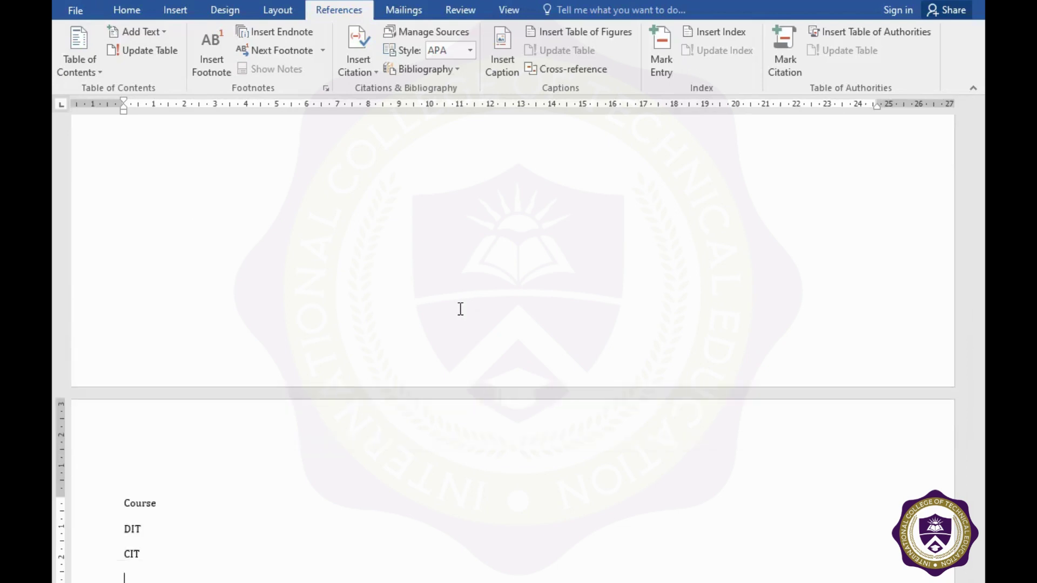
pyautogui.write('Graph')
pyautogui.write('ics')
pyautogui.press('Return')
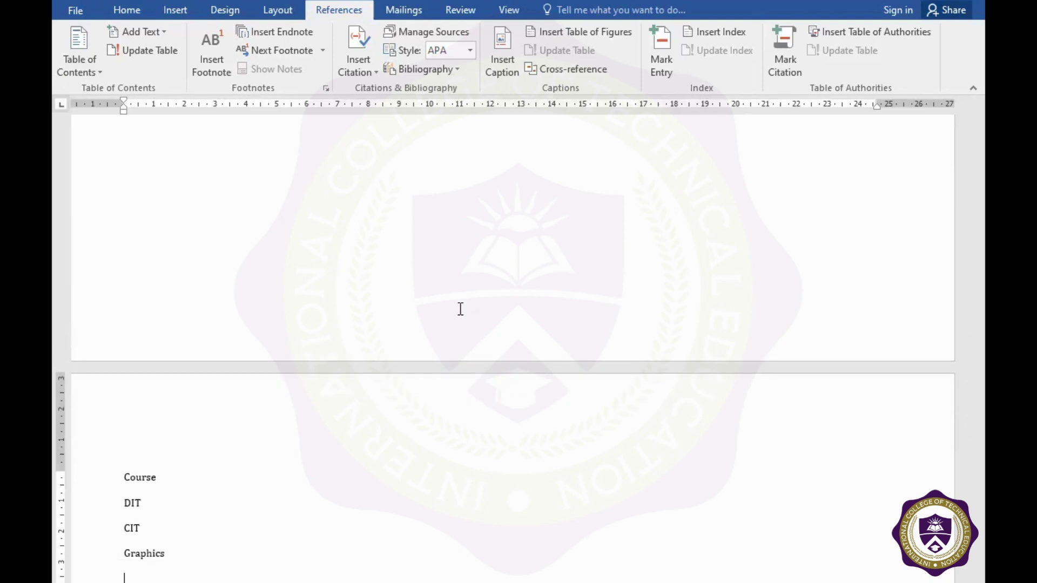
pyautogui.write('WEb')
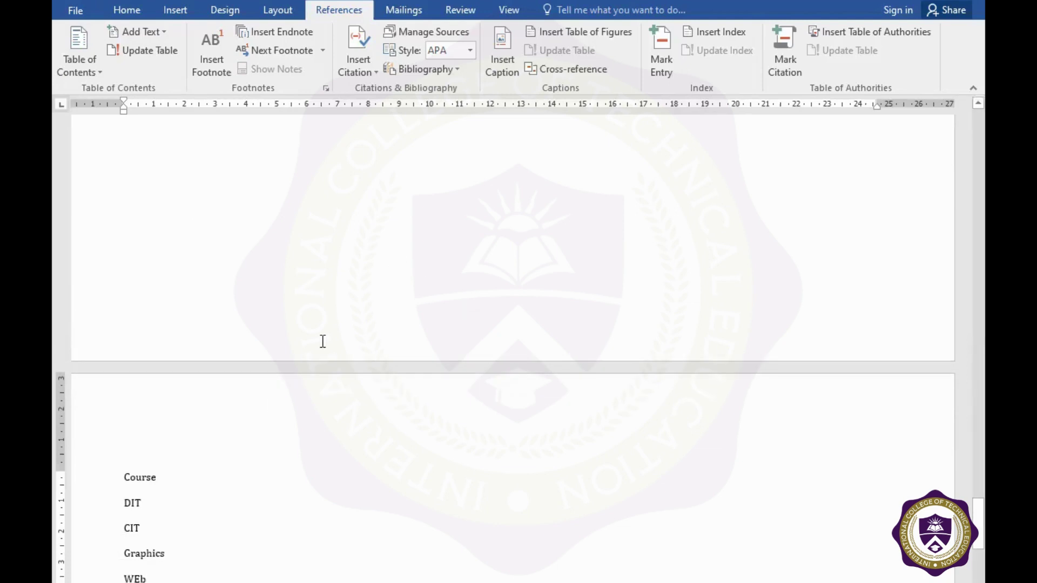
pyautogui.keyDown('shift'); pyautogui.click(111, 516); pyautogui.keyUp('shift')
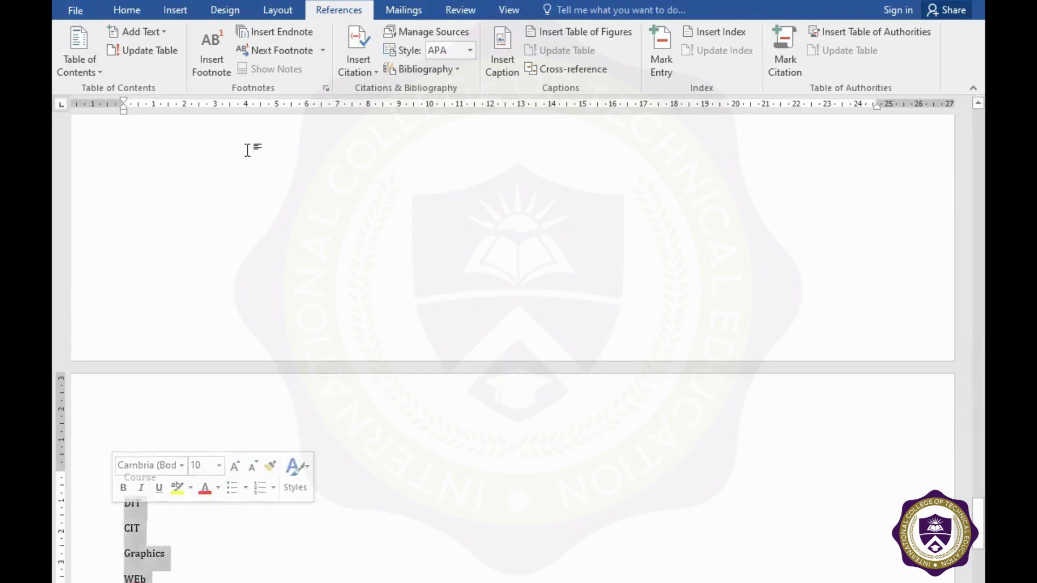
pyautogui.click(126, 11)
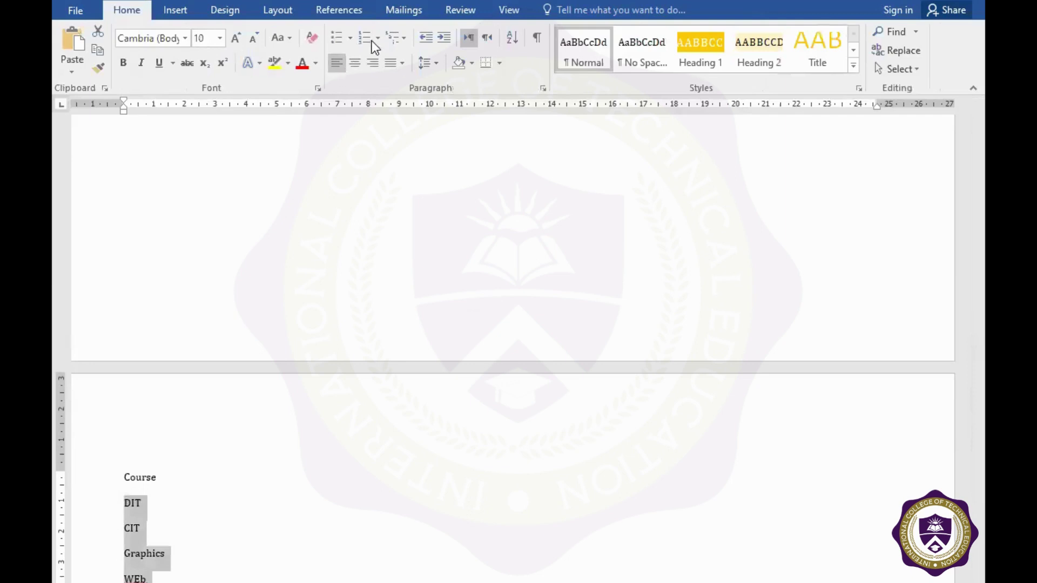
pyautogui.click(338, 37)
# Make Course a Level 1 table of contents heading via Add Text.
pyautogui.click(173, 477)
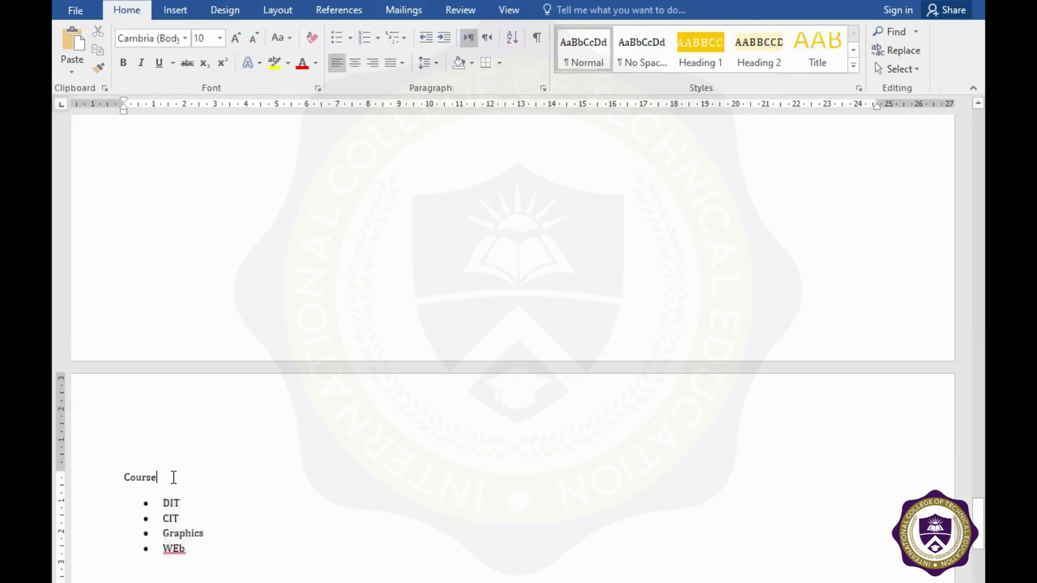
pyautogui.click(113, 478)
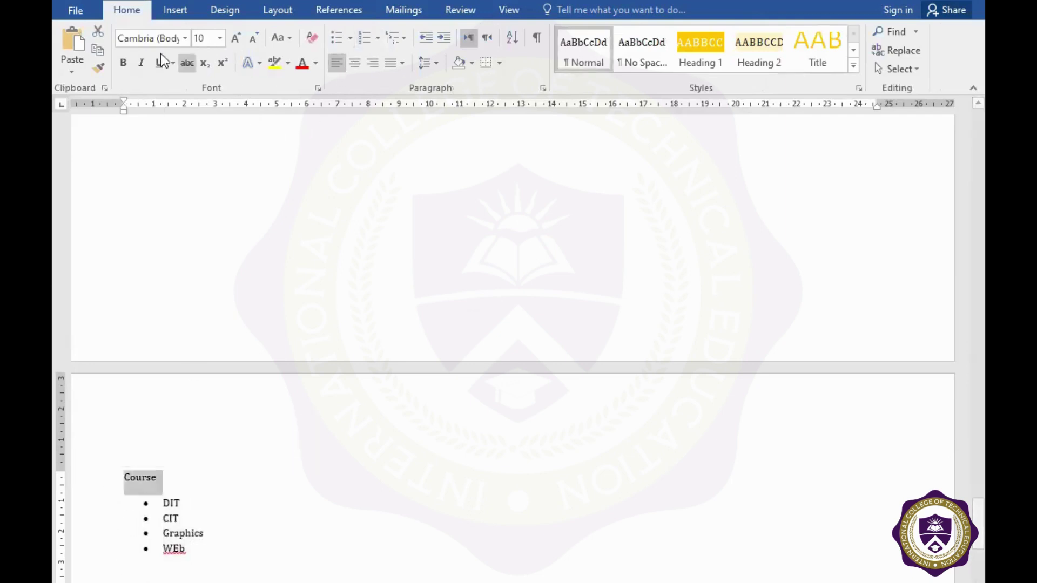
pyautogui.click(320, 9)
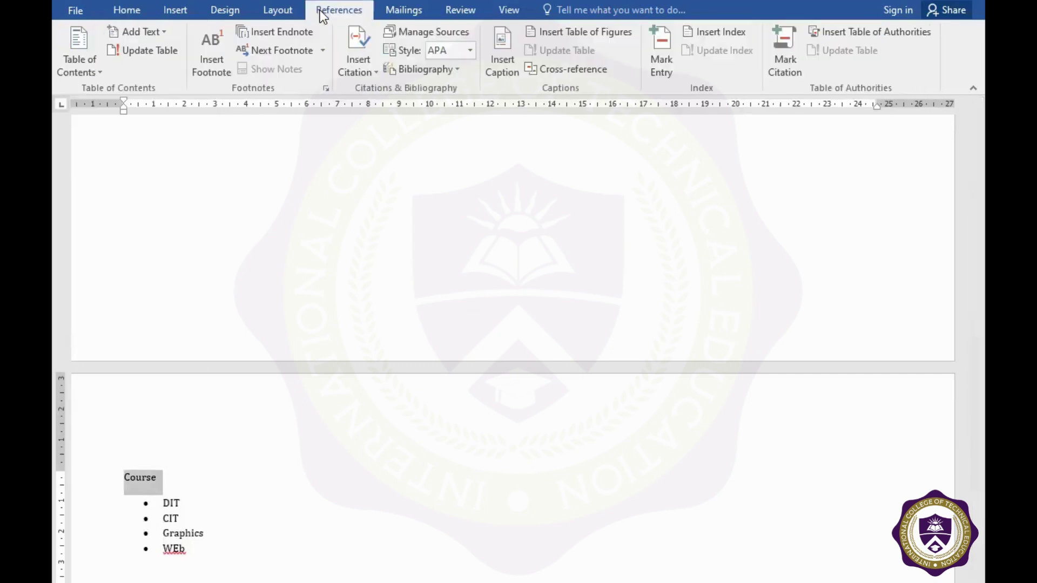
pyautogui.click(139, 32)
pyautogui.click(154, 75)
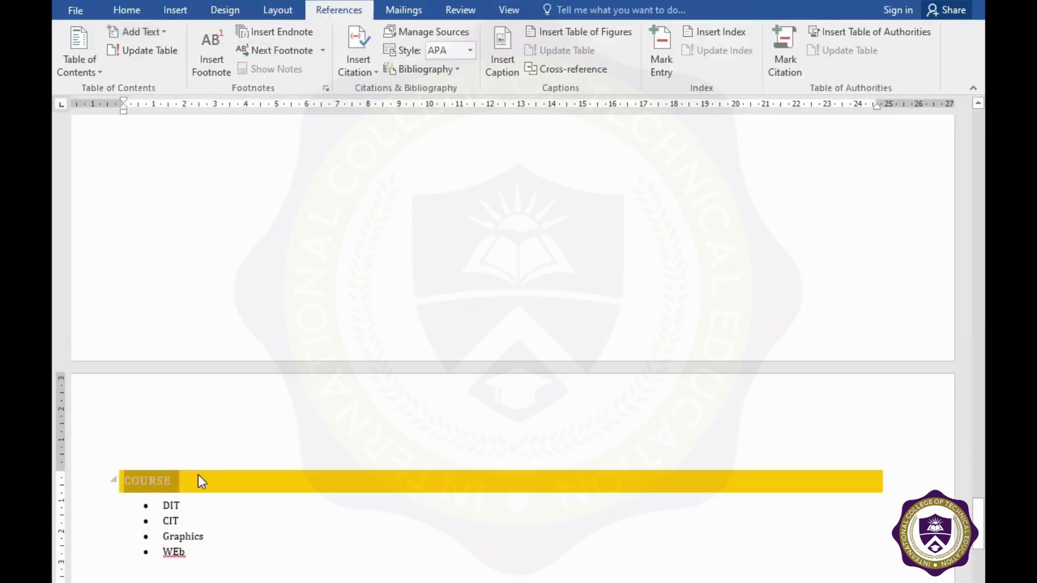
# Update the entire table of contents so it adds Course on page 7.
pyautogui.scroll(10, 559, 328)
pyautogui.scroll(5, 956, 435)
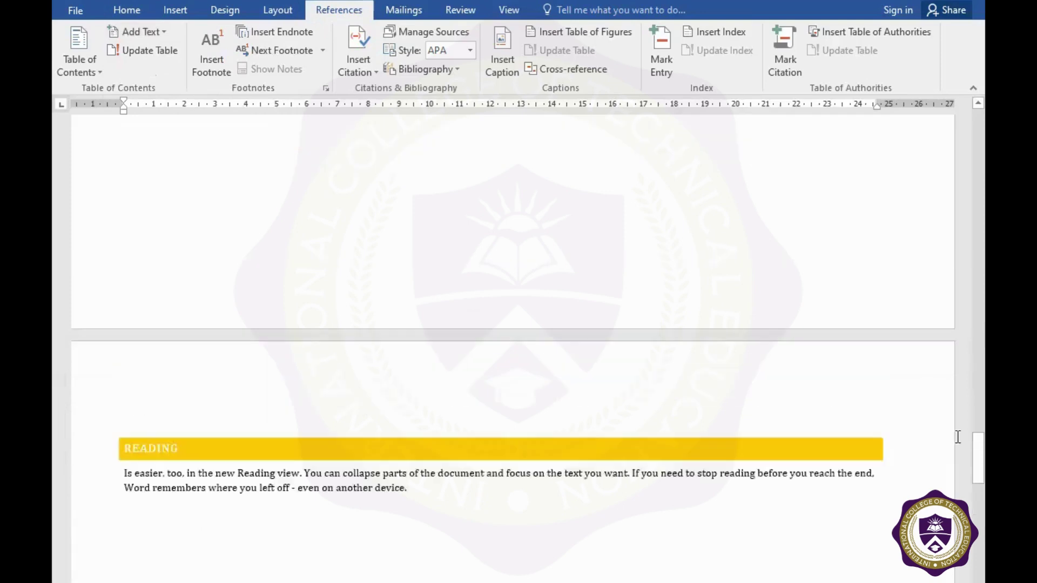
pyautogui.moveTo(983, 454); pyautogui.dragTo(978, 139)
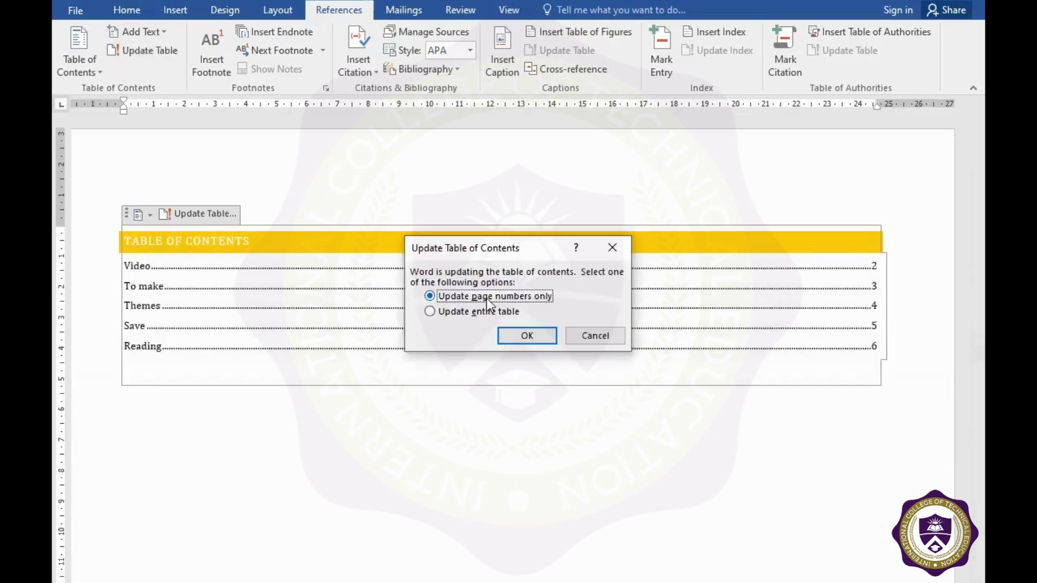
pyautogui.click(481, 312)
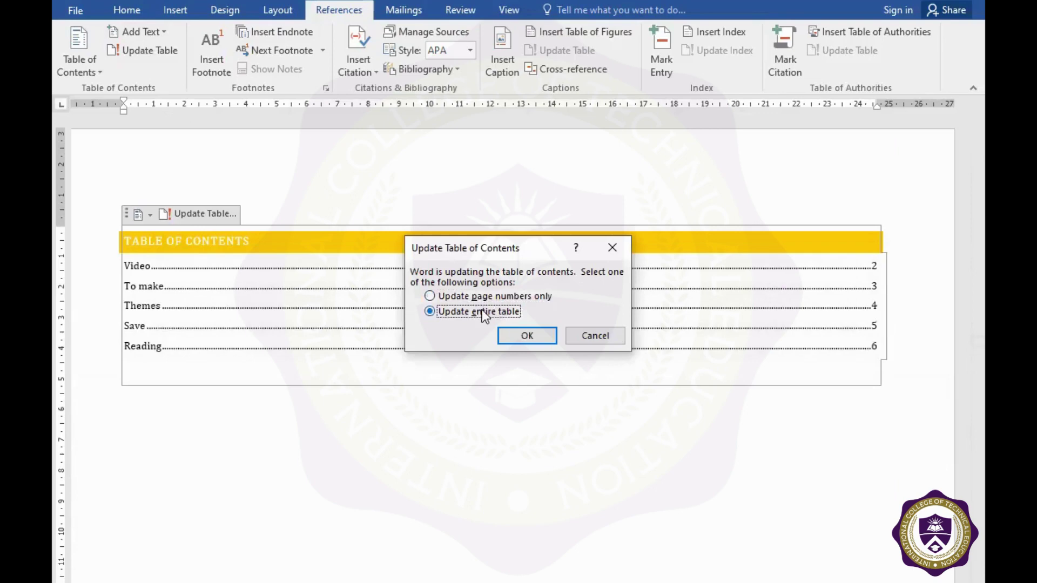
pyautogui.click(515, 337)
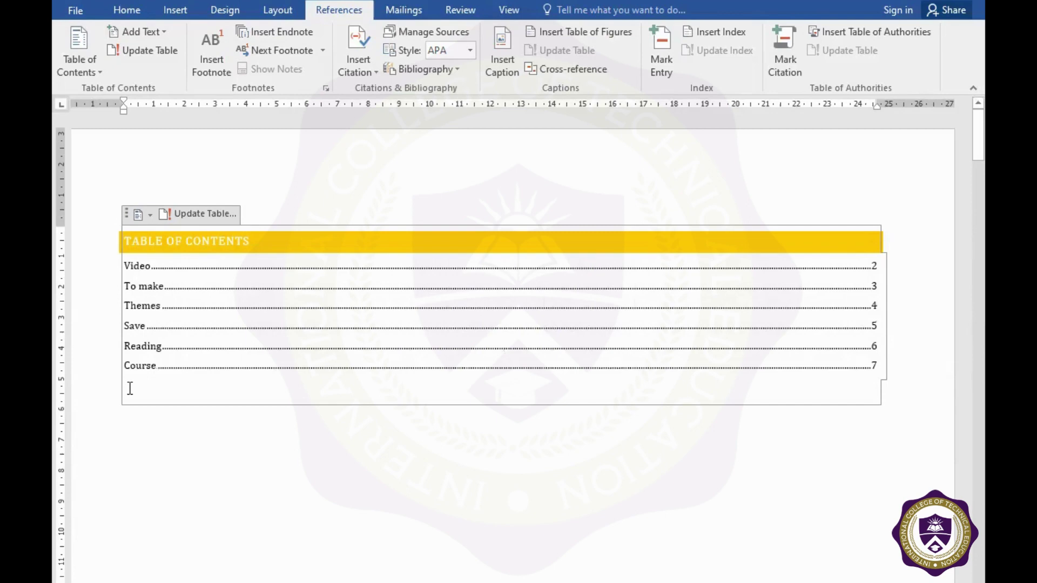
pyautogui.click(139, 386)
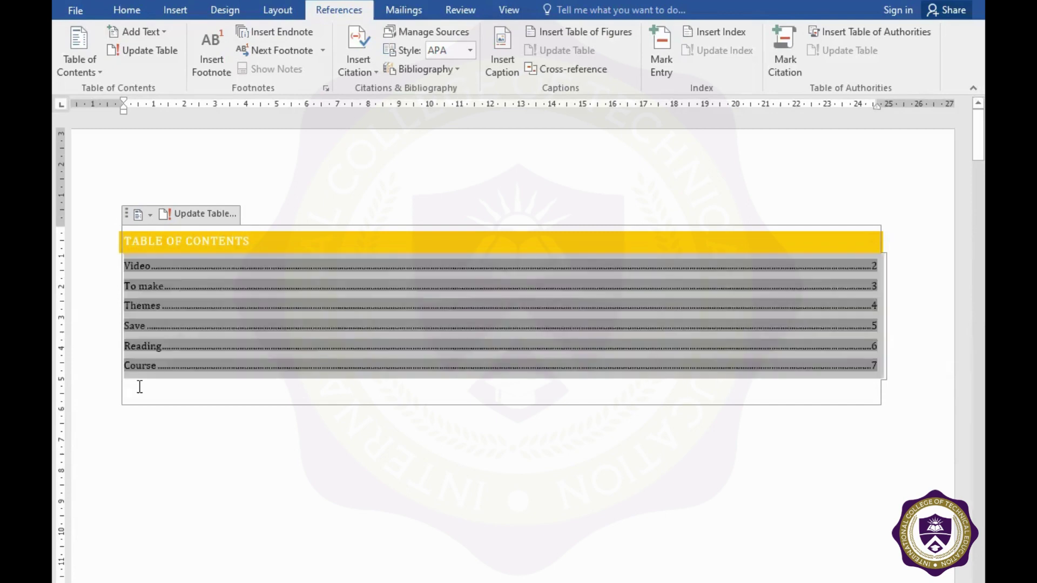
pyautogui.click(146, 372)
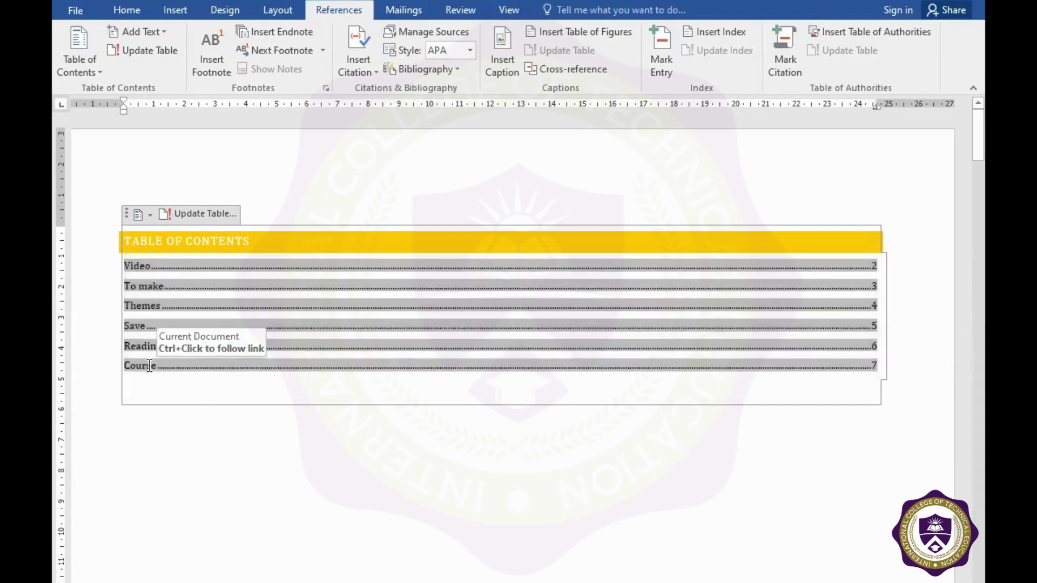
# Follow the Course entry and correct WEb to Web using the spelling suggestion.
pyautogui.keyDown('ctrl'); pyautogui.click(149, 368); pyautogui.keyUp('ctrl')
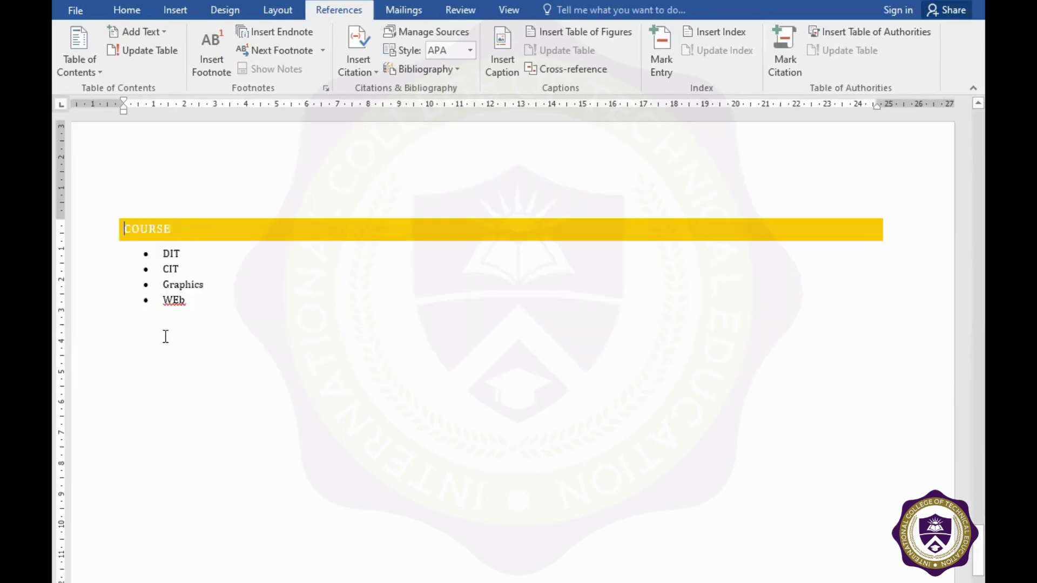
pyautogui.rightClick(186, 304)
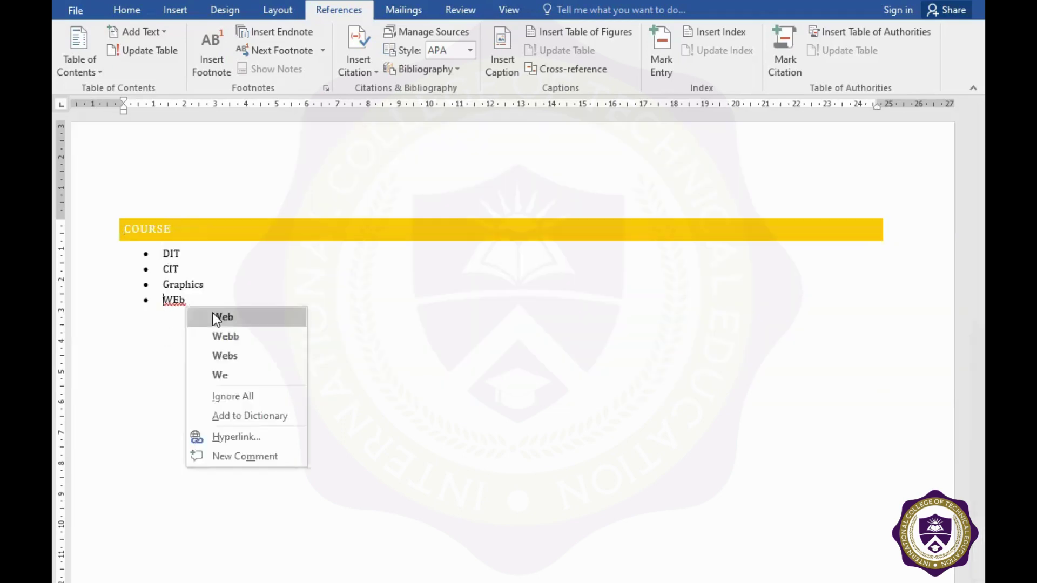
pyautogui.click(214, 313)
# Scroll back up to the table of contents page.
pyautogui.scroll(-5, 214, 313)
pyautogui.scroll(-5, 214, 313)
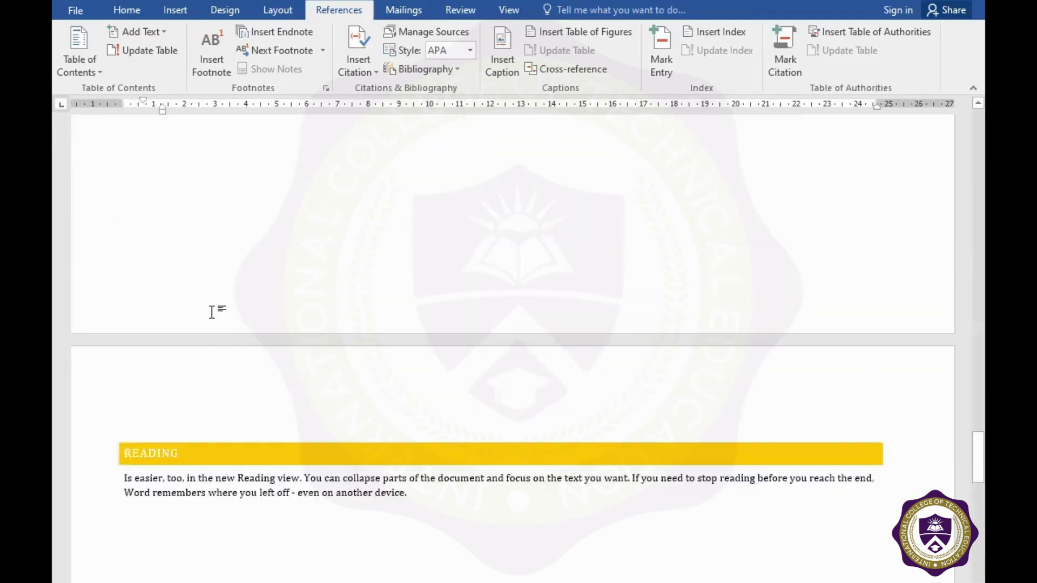
pyautogui.scroll(-5, 214, 312)
pyautogui.scroll(3, 213, 313)
pyautogui.scroll(3, 214, 313)
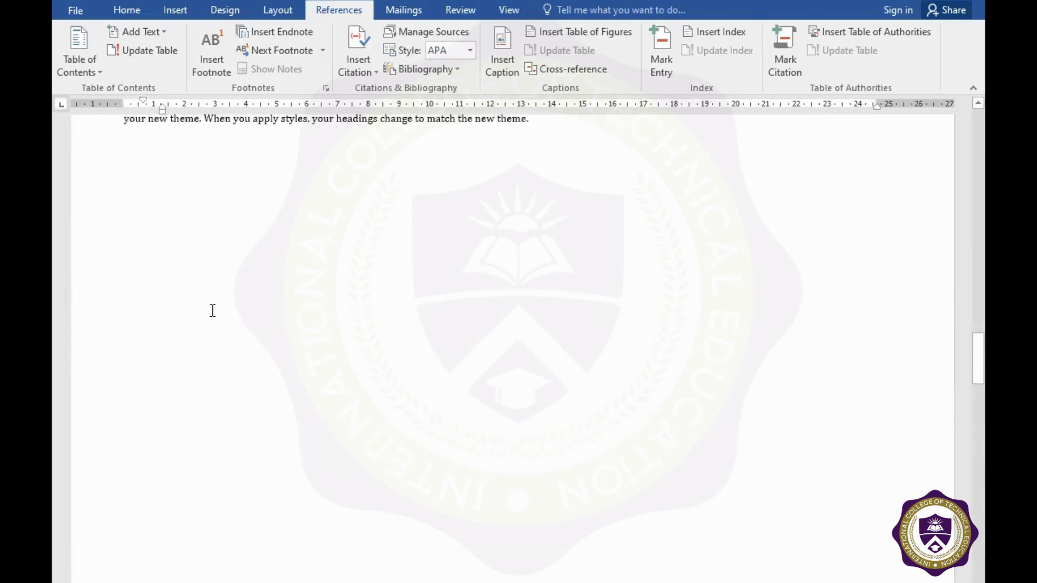
pyautogui.scroll(3, 214, 313)
pyautogui.scroll(3, 213, 310)
pyautogui.scroll(3, 213, 310)
pyautogui.scroll(3, 213, 311)
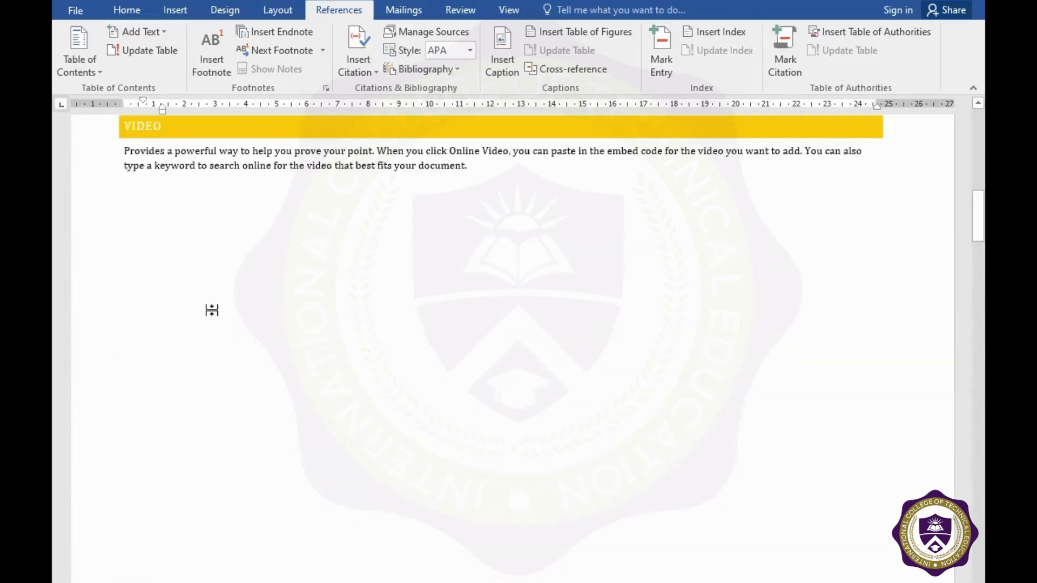
pyautogui.scroll(3, 213, 311)
pyautogui.scroll(3, 213, 311)
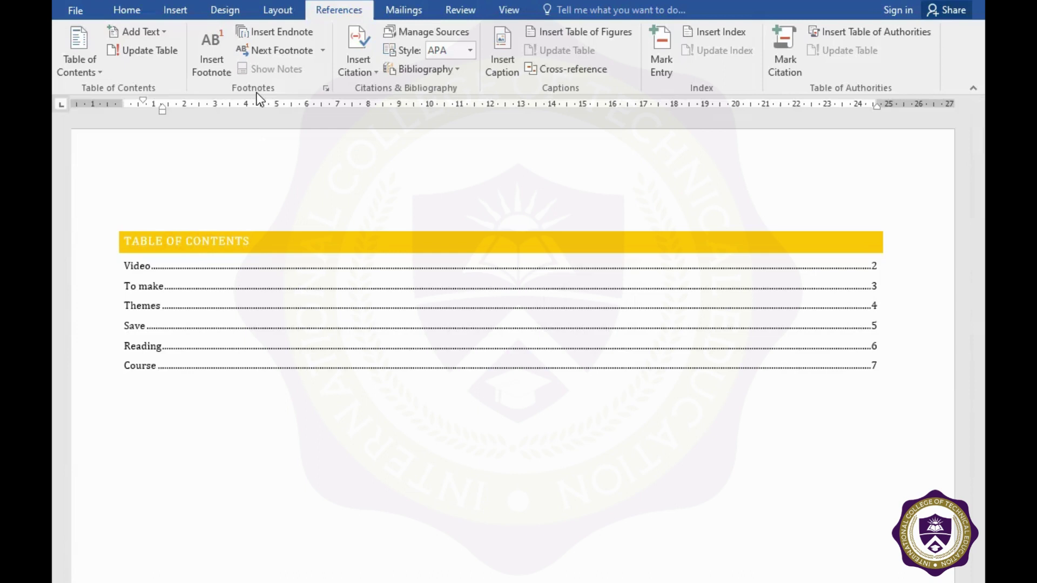
# Select the whole VIDEO paragraph and switch to the References tab.
pyautogui.scroll(-1, 290, 77)
pyautogui.scroll(-2, 290, 76)
pyautogui.scroll(-5, 271, 319)
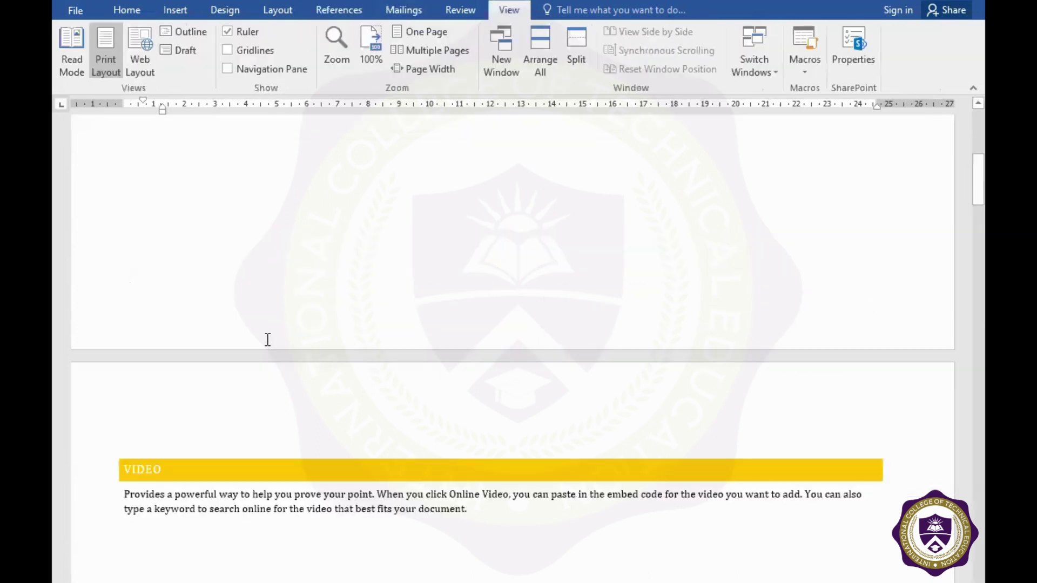
pyautogui.scroll(-3, 267, 340)
pyautogui.click(477, 348)
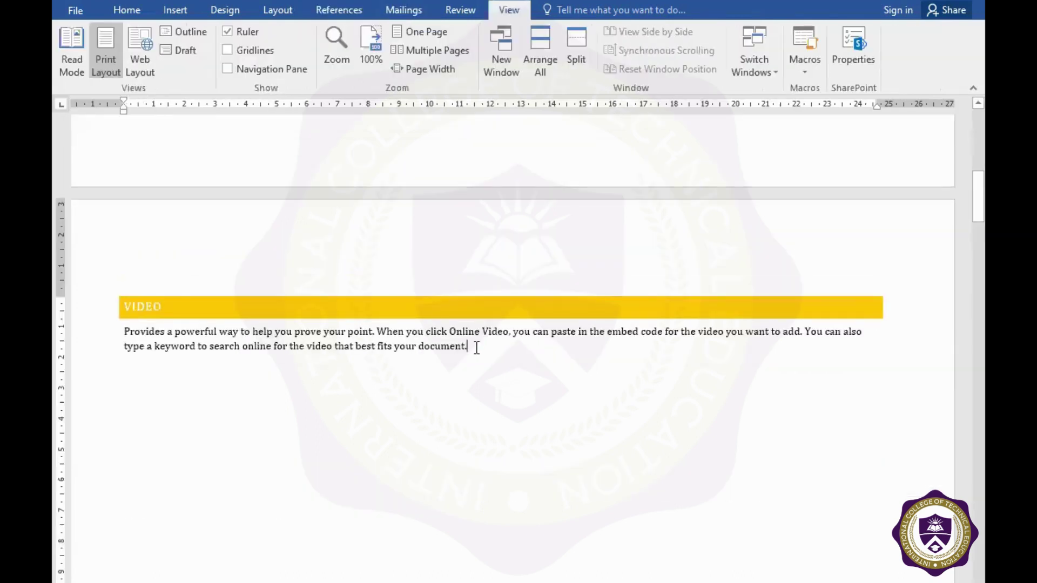
pyautogui.moveTo(477, 348); pyautogui.dragTo(120, 338)
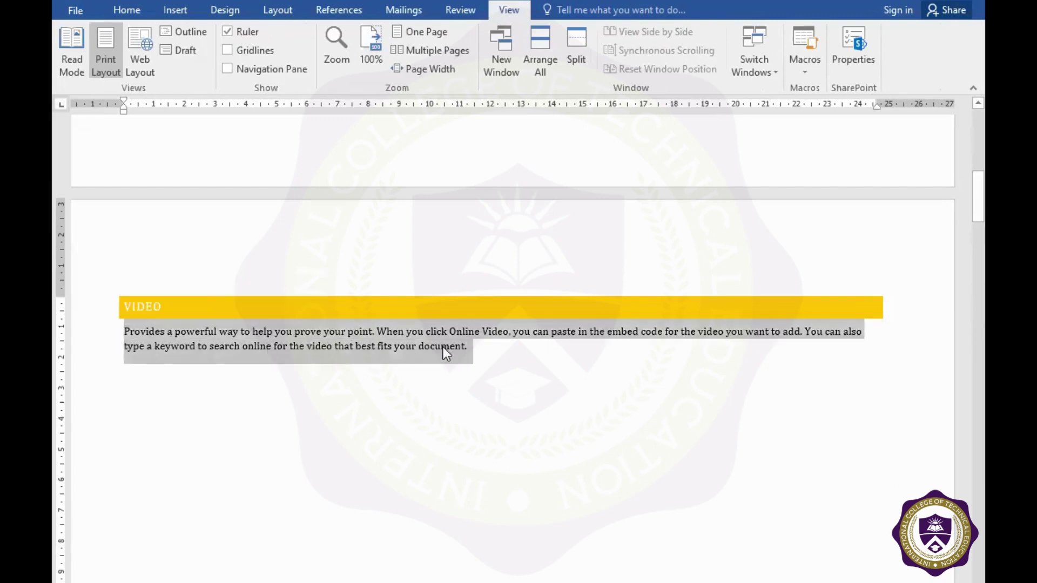
pyautogui.click(232, 10)
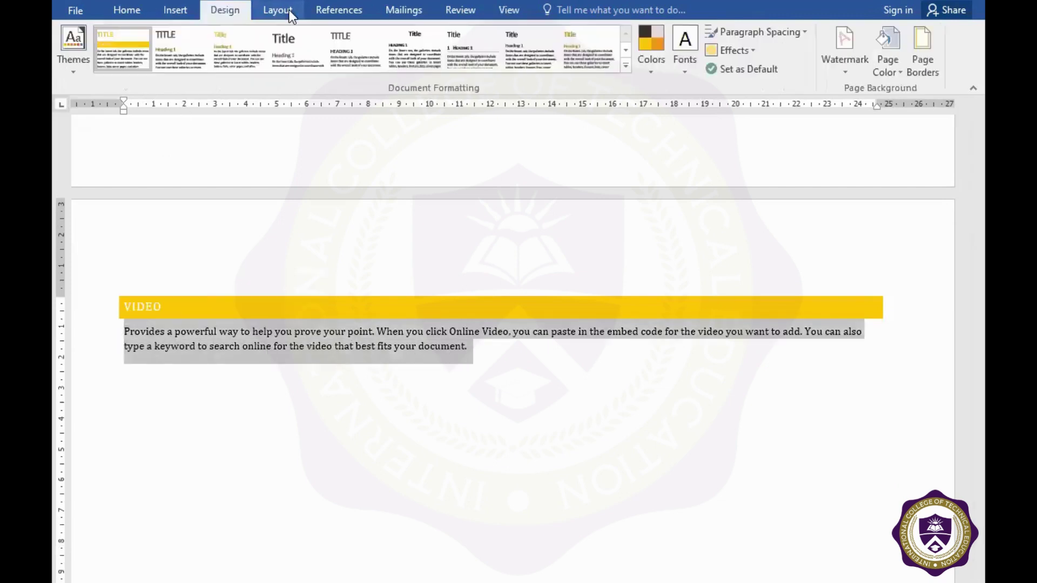
pyautogui.click(290, 10)
pyautogui.click(331, 11)
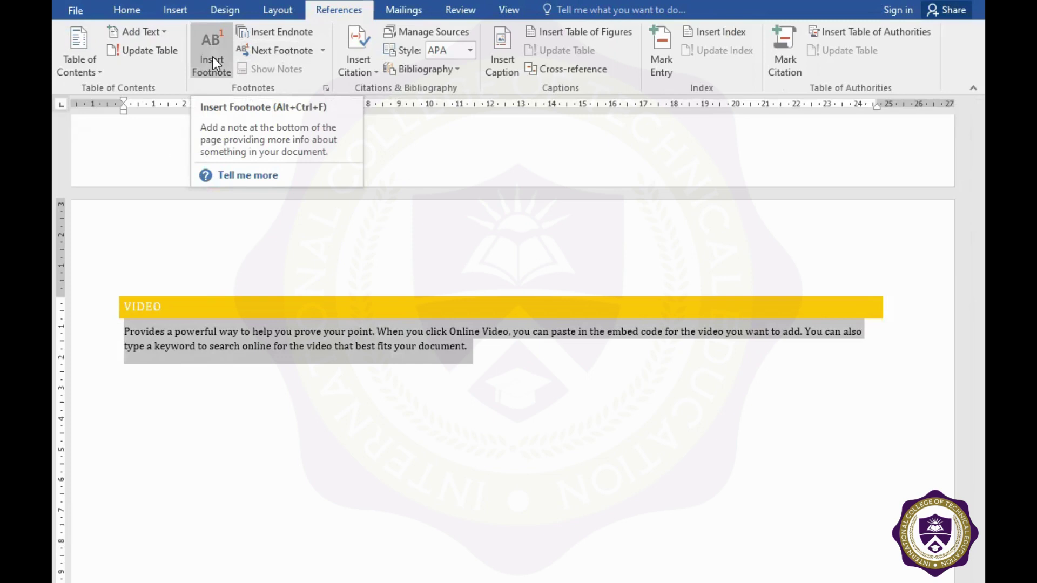
# Insert footnote 1 after the VIDEO paragraph and type an author's name as its text.
pyautogui.click(212, 58)
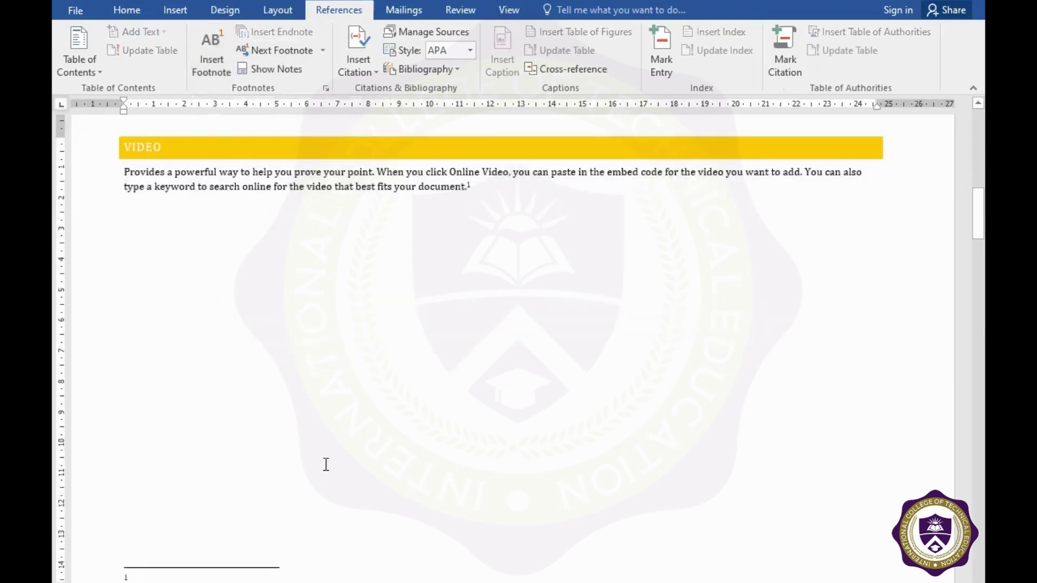
pyautogui.write('Ahma')
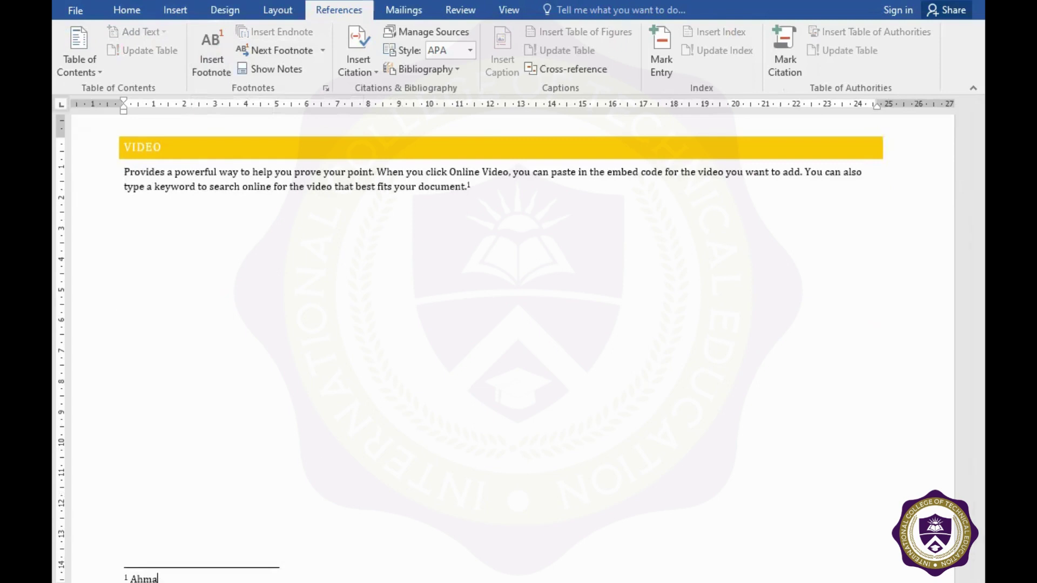
pyautogui.write('d FGara')
pyautogui.press('BackSpace')
pyautogui.press('BackSpace')
pyautogui.press('BackSpace')
pyautogui.press('BackSpace')
pyautogui.write('a')
pyautogui.write('raz')
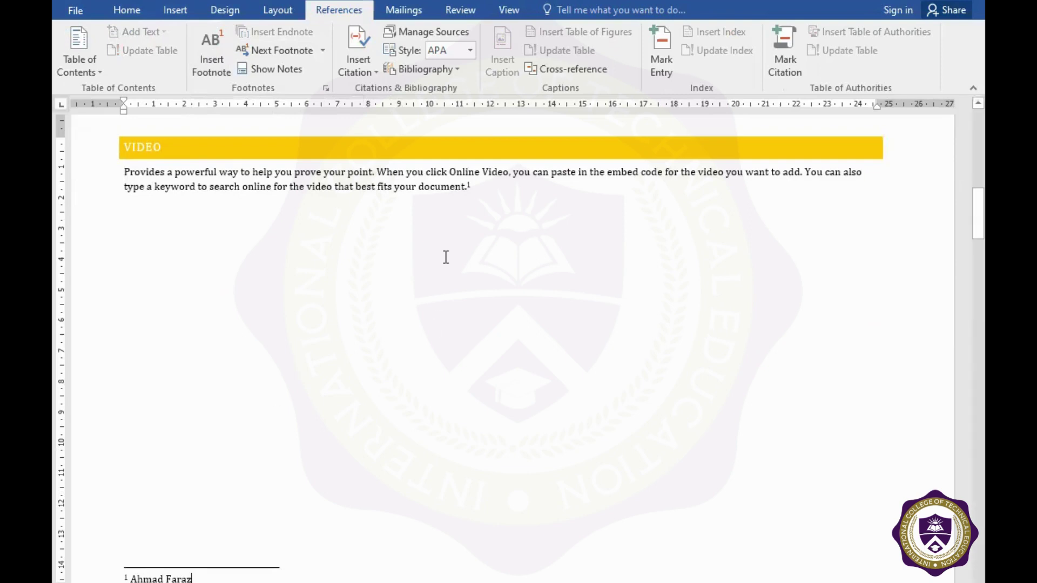
pyautogui.scroll(-3, 351, 319)
pyautogui.click(351, 319)
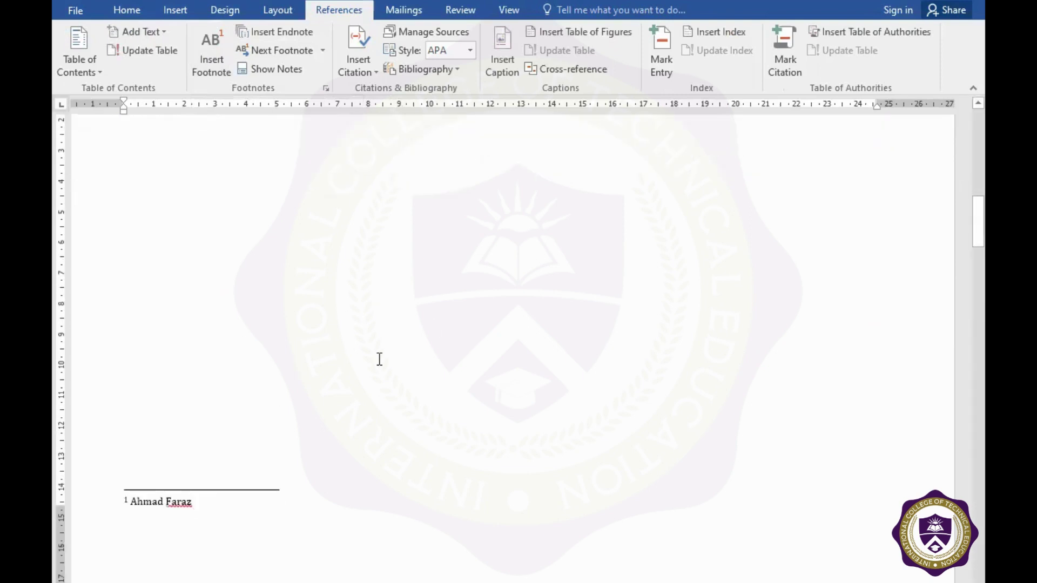
pyautogui.scroll(-5, 378, 357)
# Insert footnote 2 after the TO MAKE paragraph containing a person's name.
pyautogui.moveTo(715, 283); pyautogui.dragTo(124, 267)
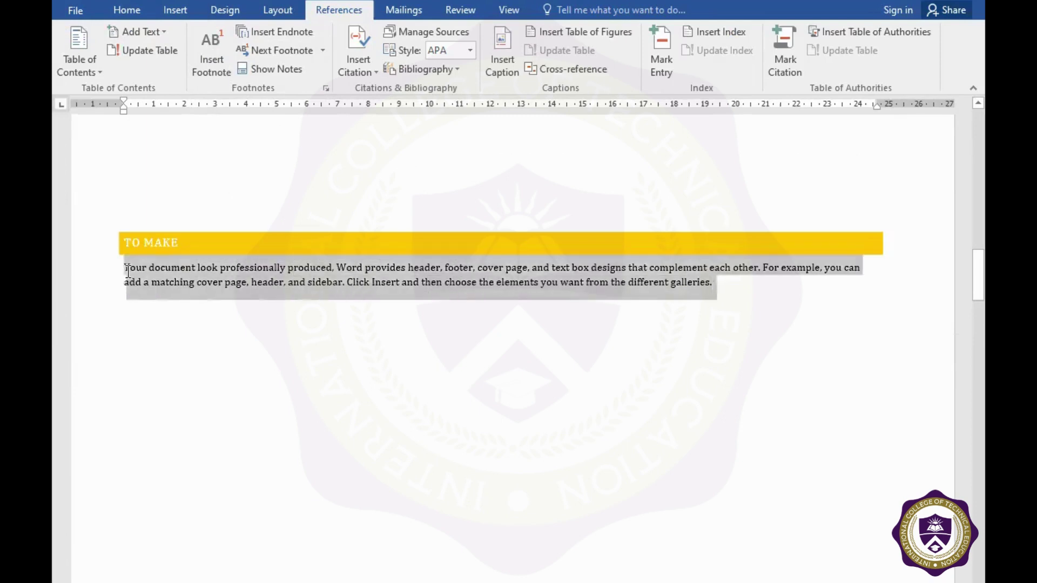
pyautogui.click(220, 52)
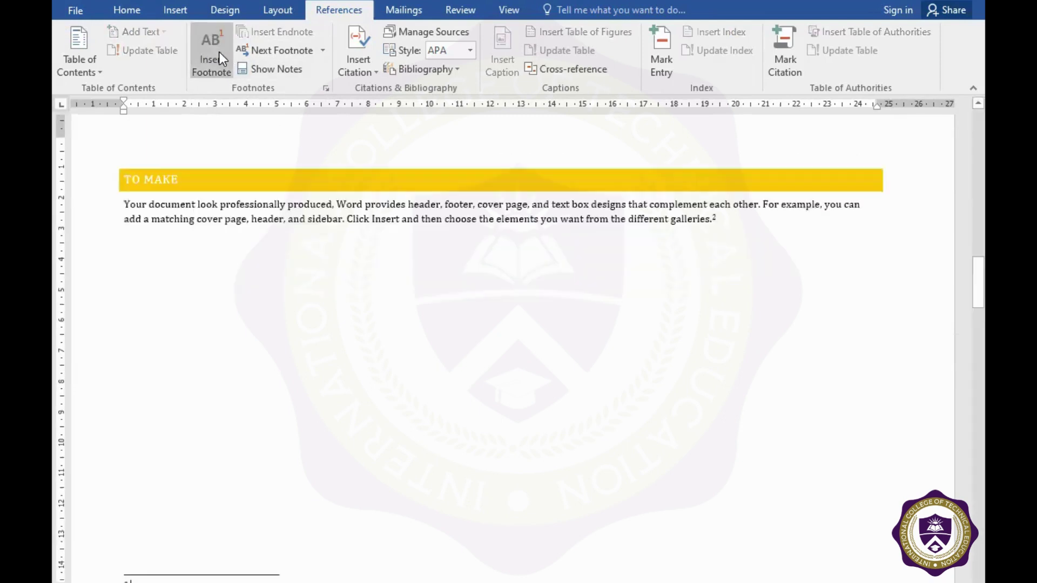
pyautogui.write('F')
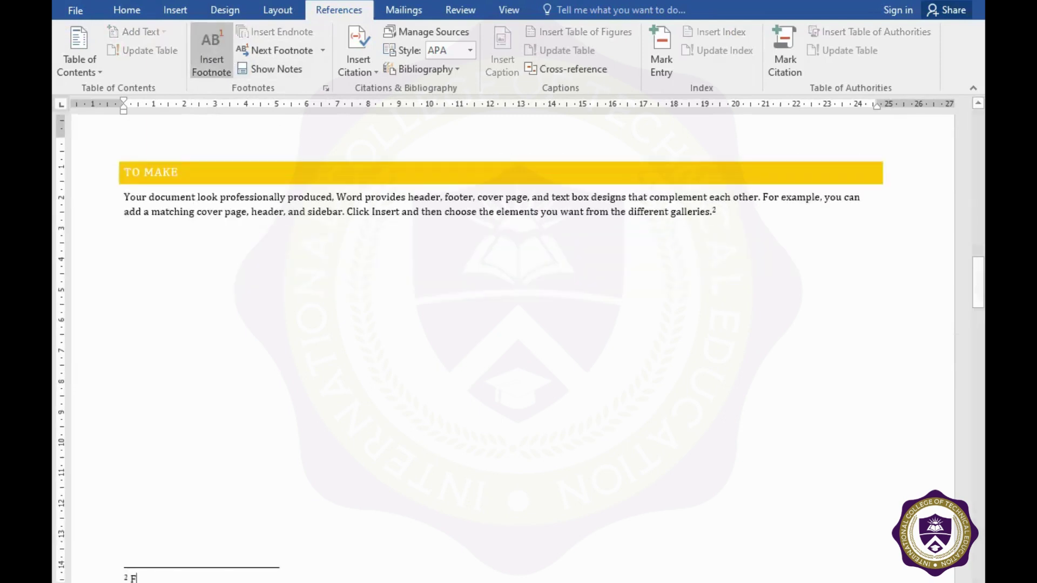
pyautogui.write('araz Al')
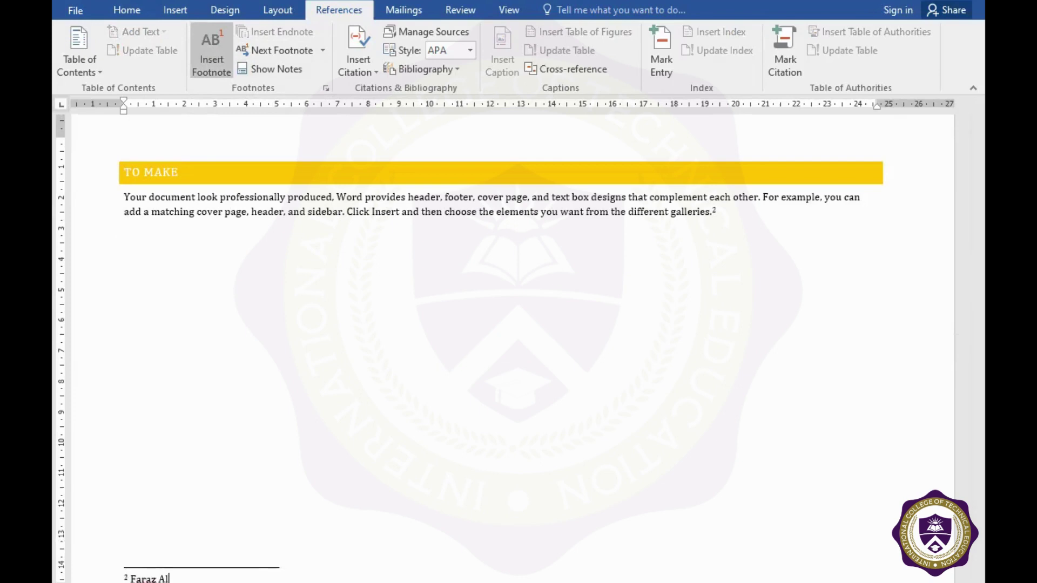
pyautogui.write('i')
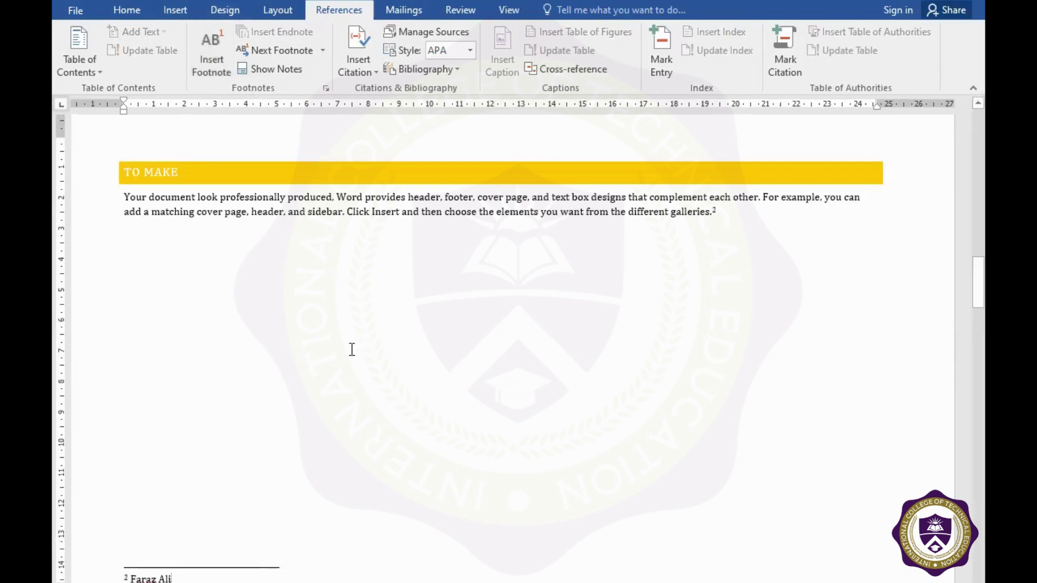
pyautogui.scroll(-9, 356, 340)
pyautogui.scroll(-2, 359, 331)
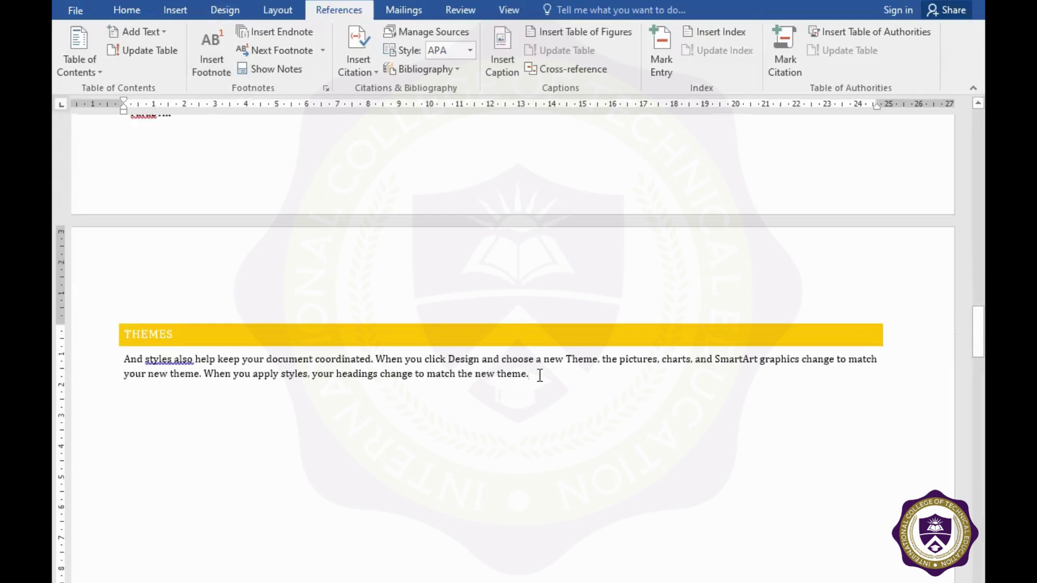
pyautogui.scroll(-3, 546, 374)
pyautogui.scroll(-5, 540, 370)
pyautogui.scroll(-4, 538, 369)
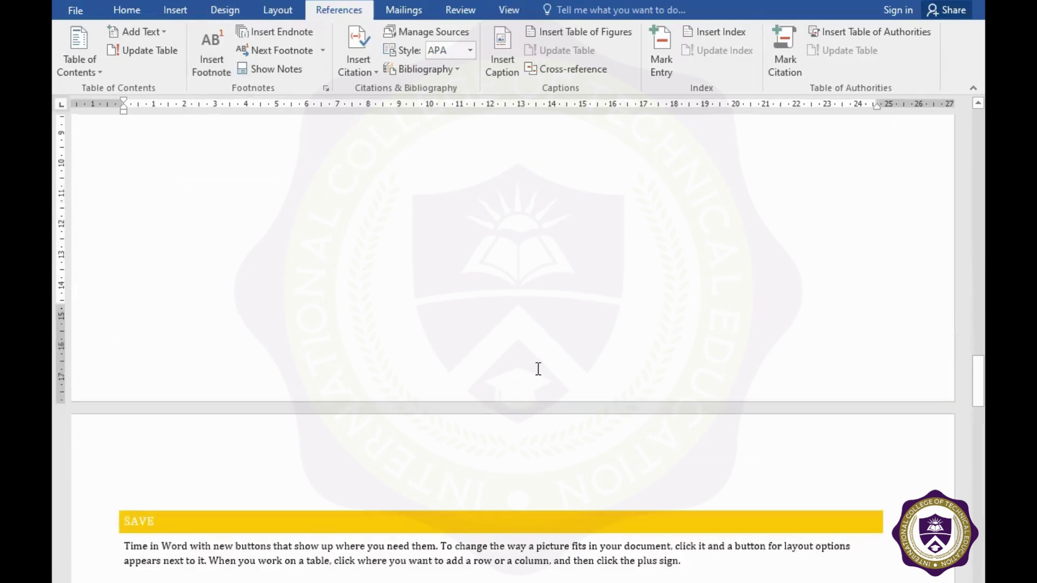
pyautogui.scroll(9, 539, 369)
pyautogui.scroll(2, 538, 369)
pyautogui.scroll(1, 538, 369)
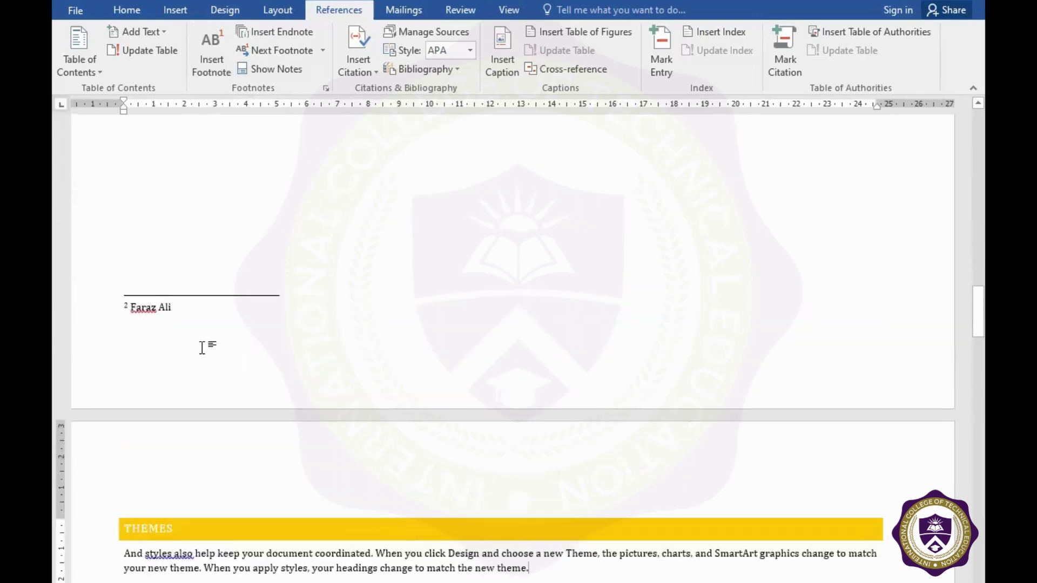
pyautogui.scroll(4, 202, 347)
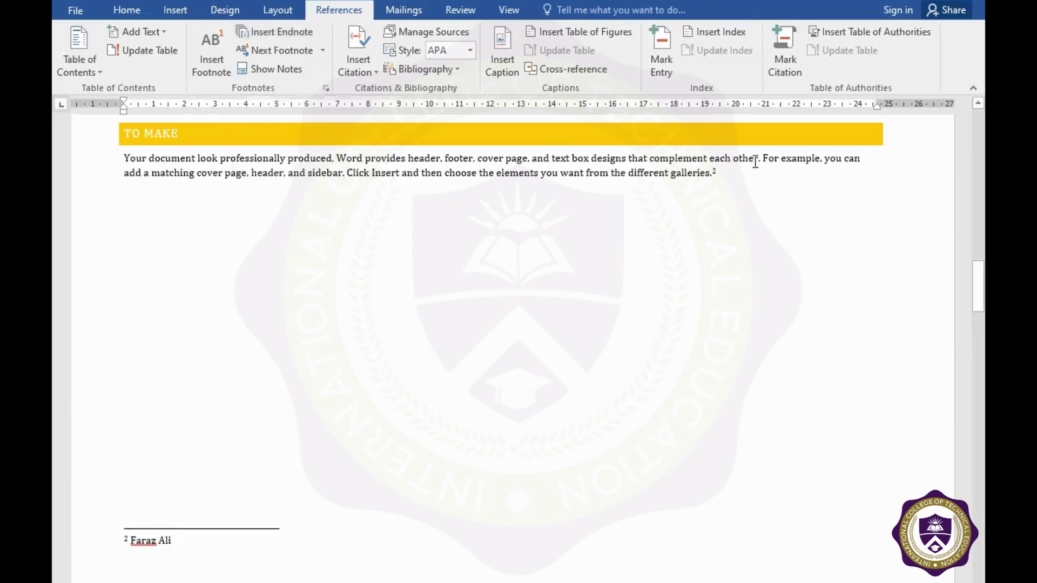
# Insert endnote i for the TO MAKE text's first line and type a person's name.
pyautogui.moveTo(758, 159); pyautogui.dragTo(130, 157)
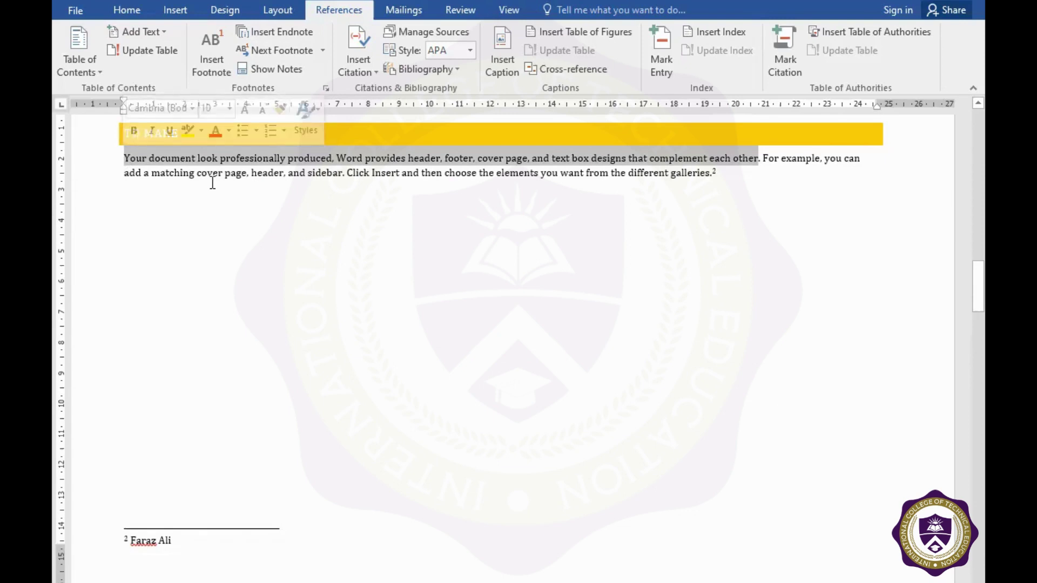
pyautogui.click(277, 34)
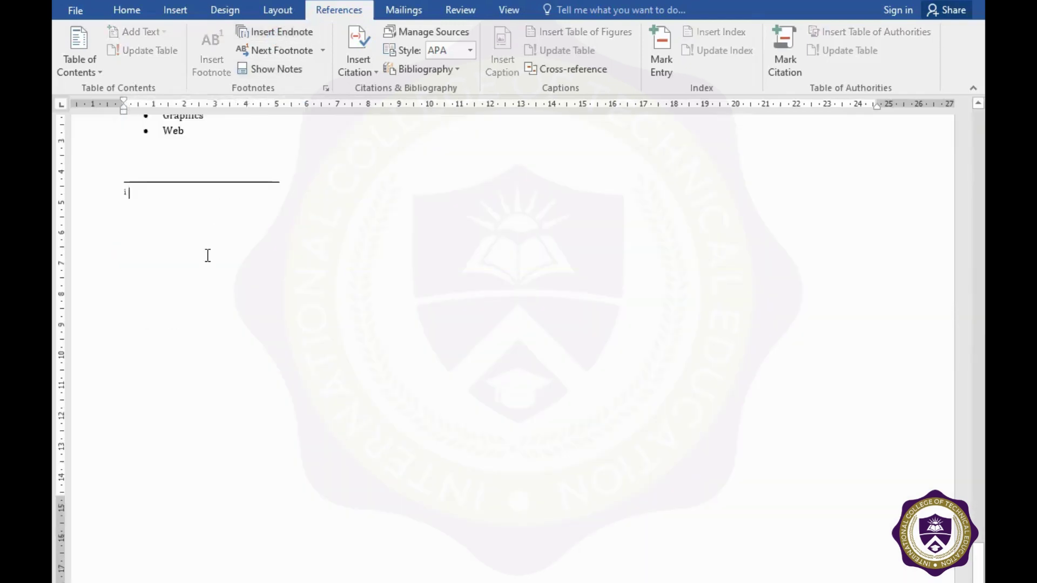
pyautogui.scroll(5, 207, 243)
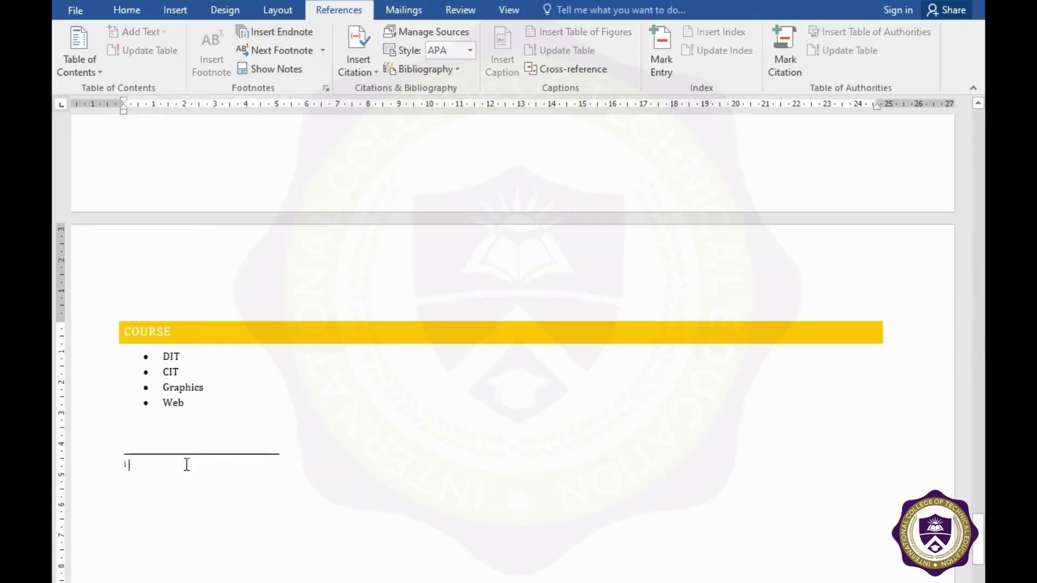
pyautogui.scroll(-2, 187, 465)
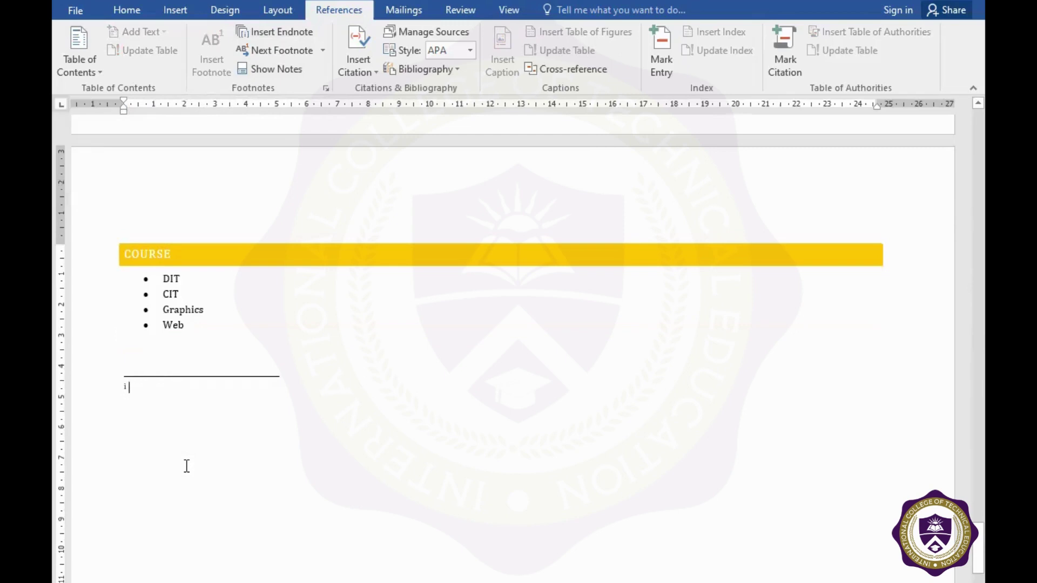
pyautogui.write('Waseem')
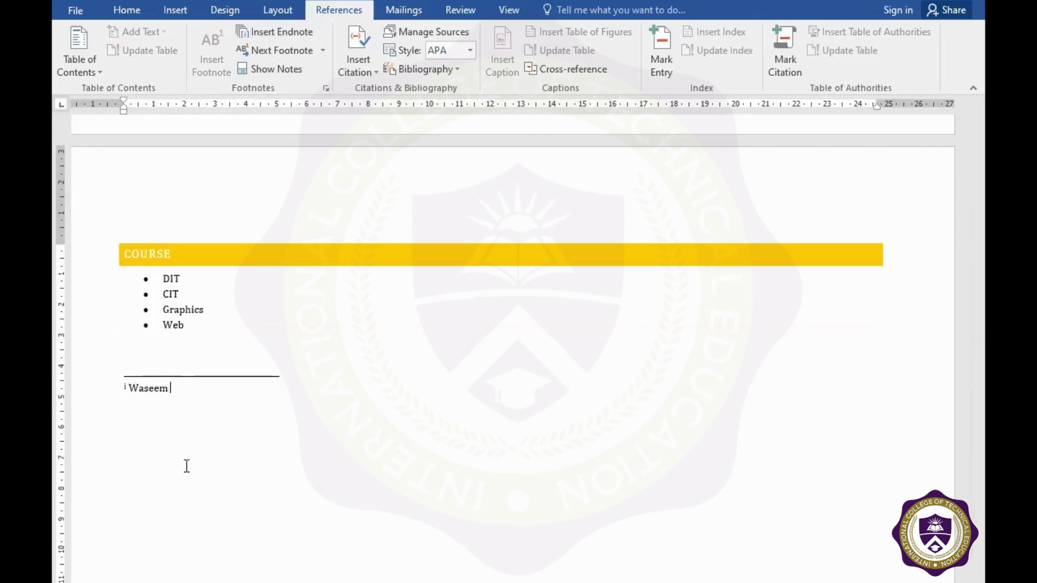
pyautogui.write(' Bada')
pyautogui.write('mi')
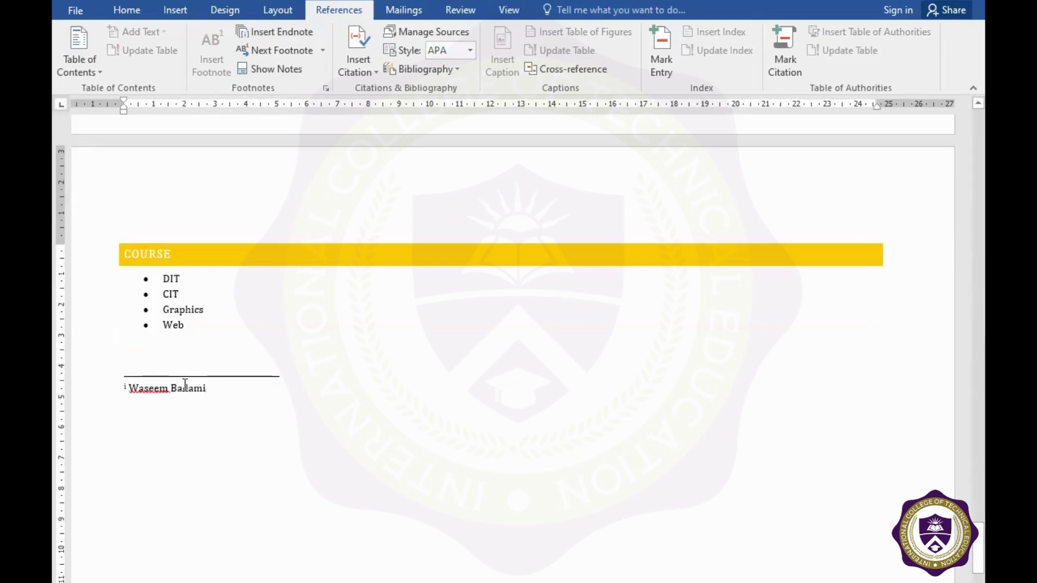
# Insert endnote ii after the READING paragraph with another person's name as its text.
pyautogui.scroll(5, 299, 329)
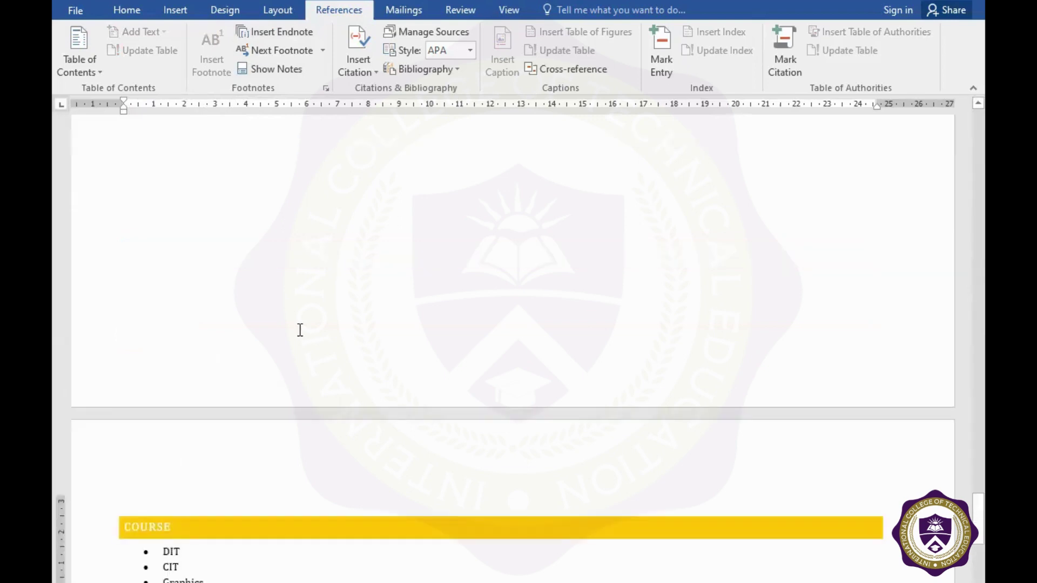
pyautogui.scroll(10, 378, 378)
pyautogui.moveTo(448, 425); pyautogui.dragTo(126, 406)
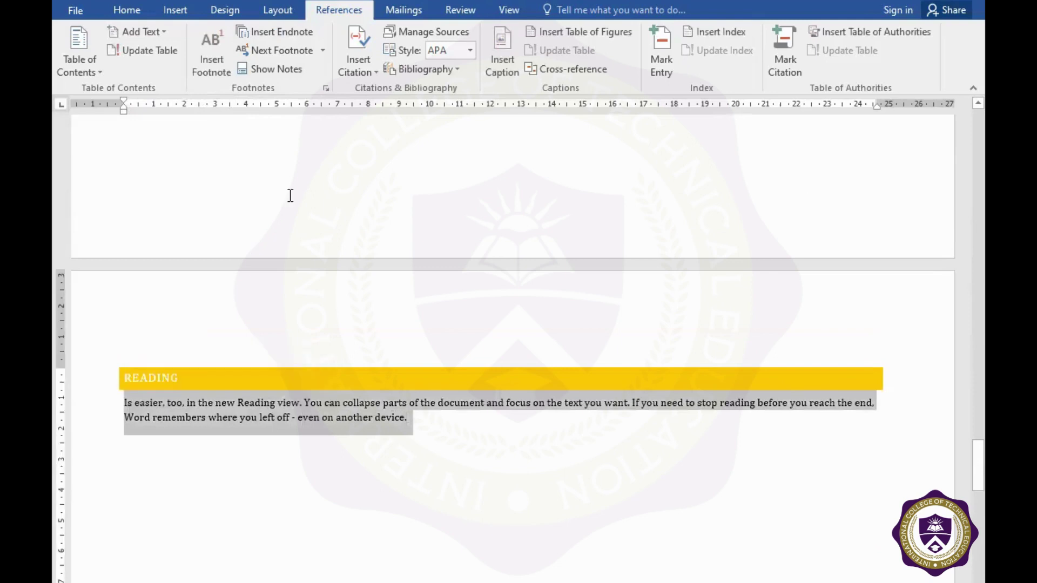
pyautogui.click(291, 31)
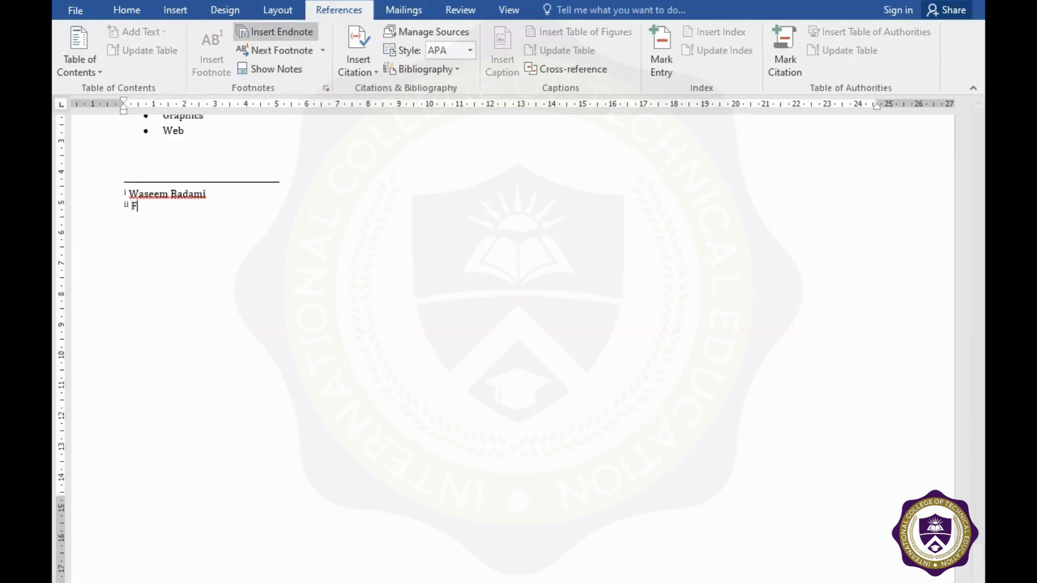
pyautogui.write('Faisal Qu')
pyautogui.write('reshi')
pyautogui.scroll(3, 244, 203)
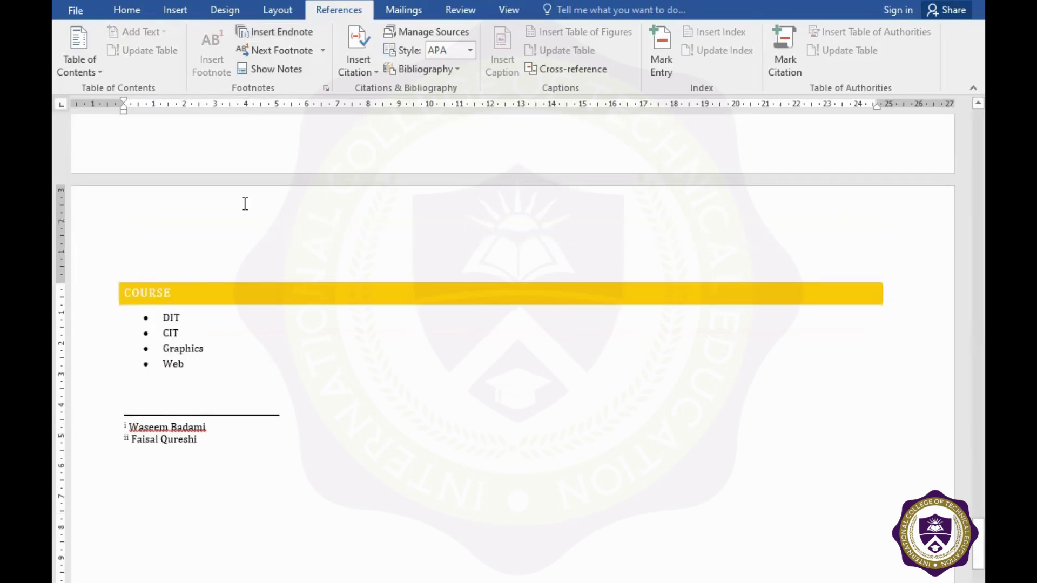
pyautogui.scroll(3, 245, 204)
pyautogui.scroll(2, 276, 204)
pyautogui.scroll(3, 455, 211)
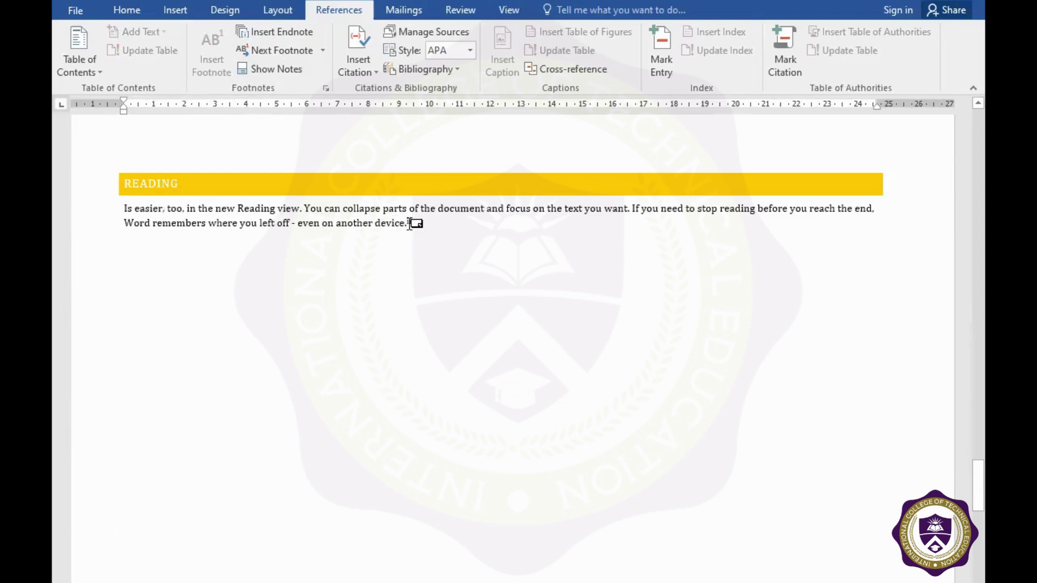
pyautogui.moveTo(410, 221)
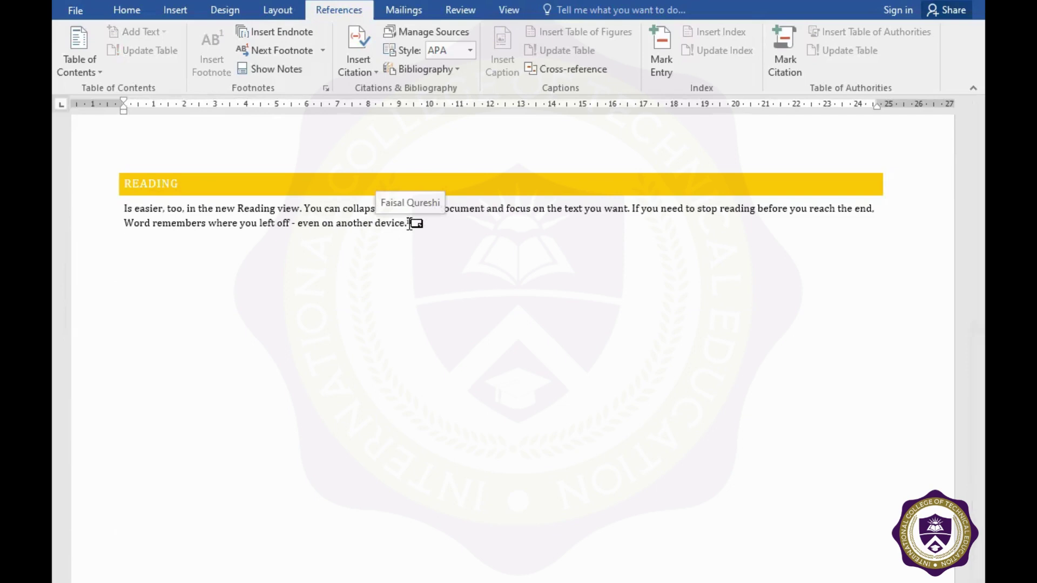
pyautogui.scroll(5, 412, 222)
pyautogui.scroll(5, 411, 222)
pyautogui.scroll(5, 419, 225)
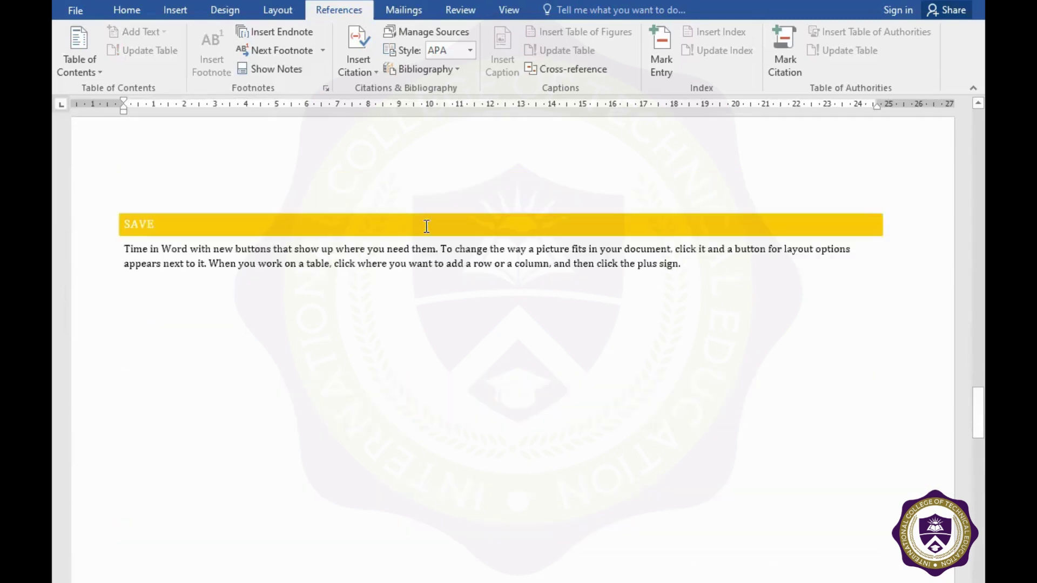
pyautogui.scroll(5, 681, 293)
pyautogui.scroll(5, 681, 293)
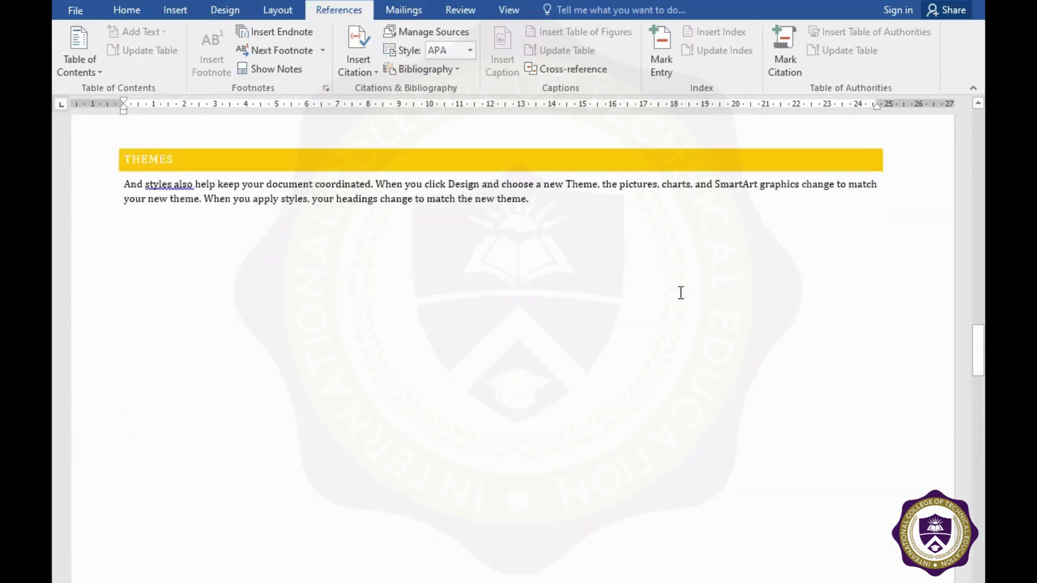
pyautogui.scroll(5, 681, 293)
pyautogui.scroll(5, 630, 290)
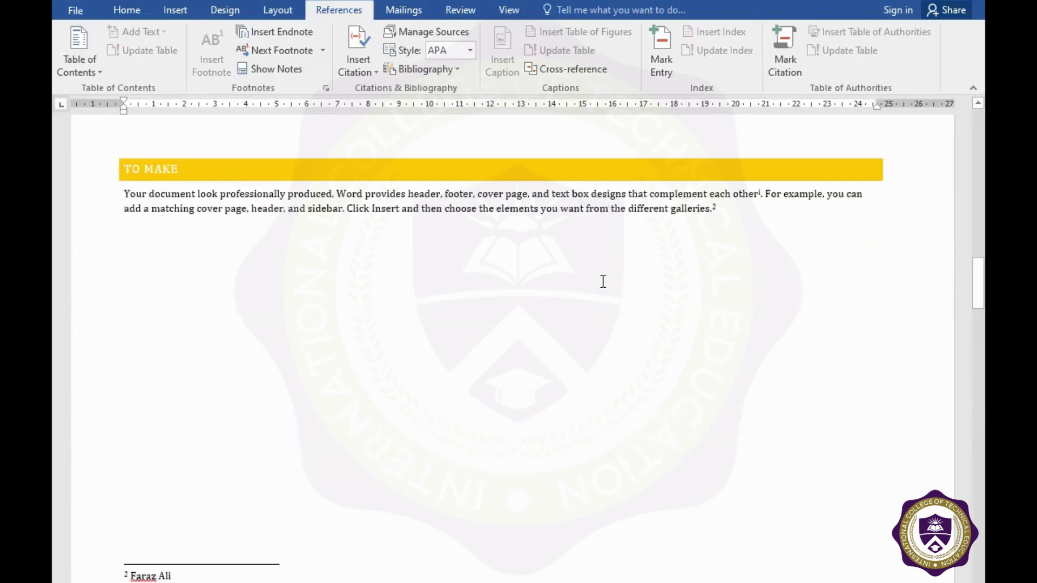
pyautogui.scroll(3, 717, 272)
pyautogui.moveTo(715, 270)
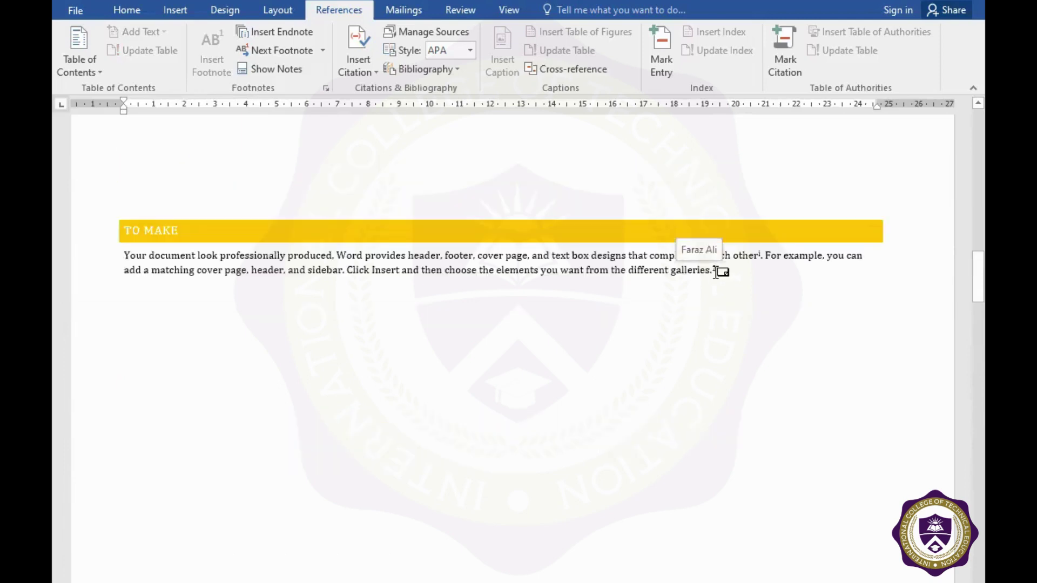
pyautogui.scroll(10, 697, 278)
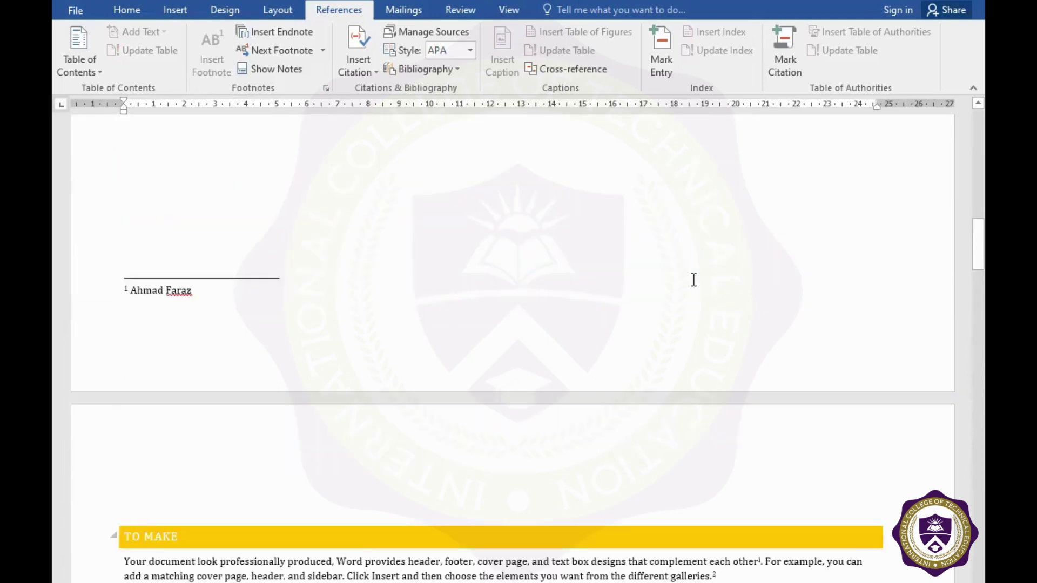
pyautogui.scroll(7, 694, 280)
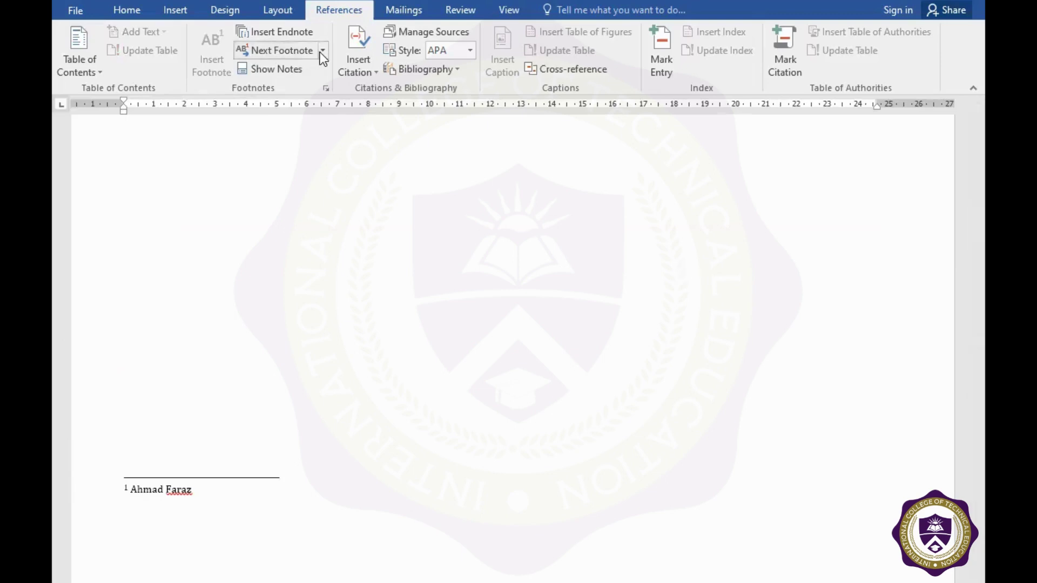
# Step forward to the next footnote reference, then back to the previous endnote reference.
pyautogui.click(303, 52)
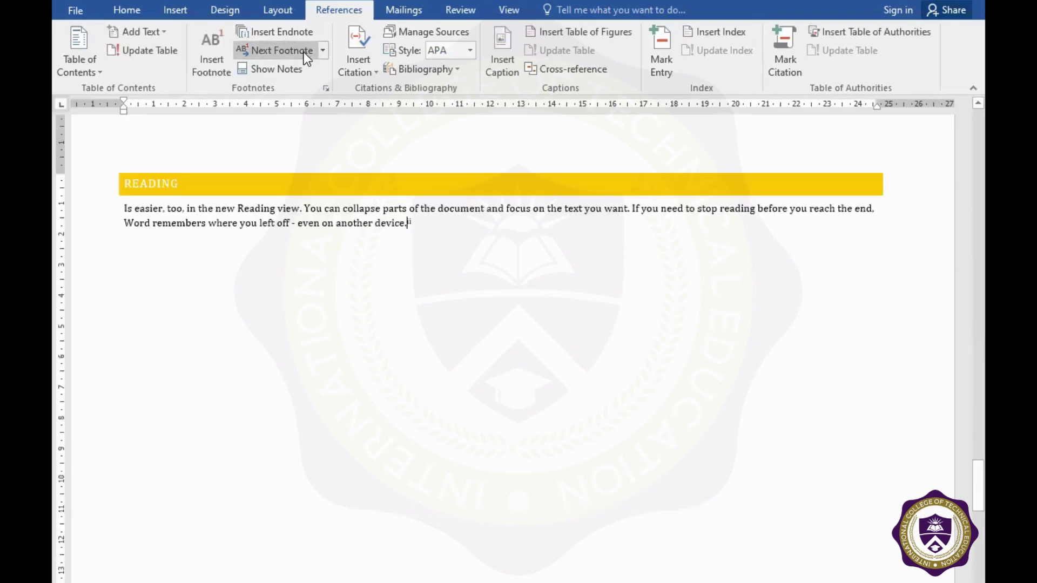
pyautogui.click(323, 52)
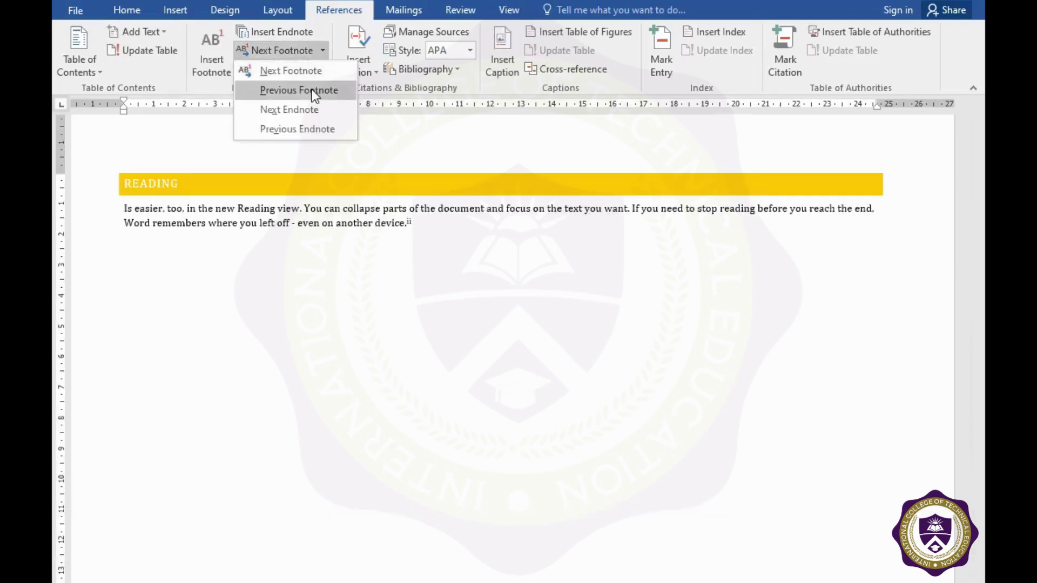
pyautogui.click(312, 104)
pyautogui.click(322, 50)
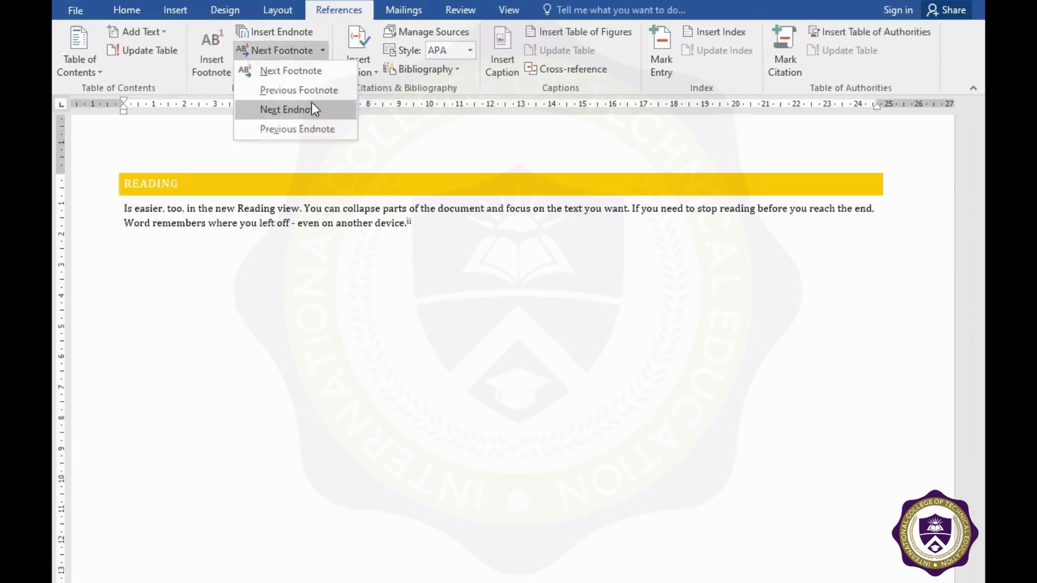
pyautogui.click(312, 104)
pyautogui.click(323, 52)
pyautogui.click(321, 130)
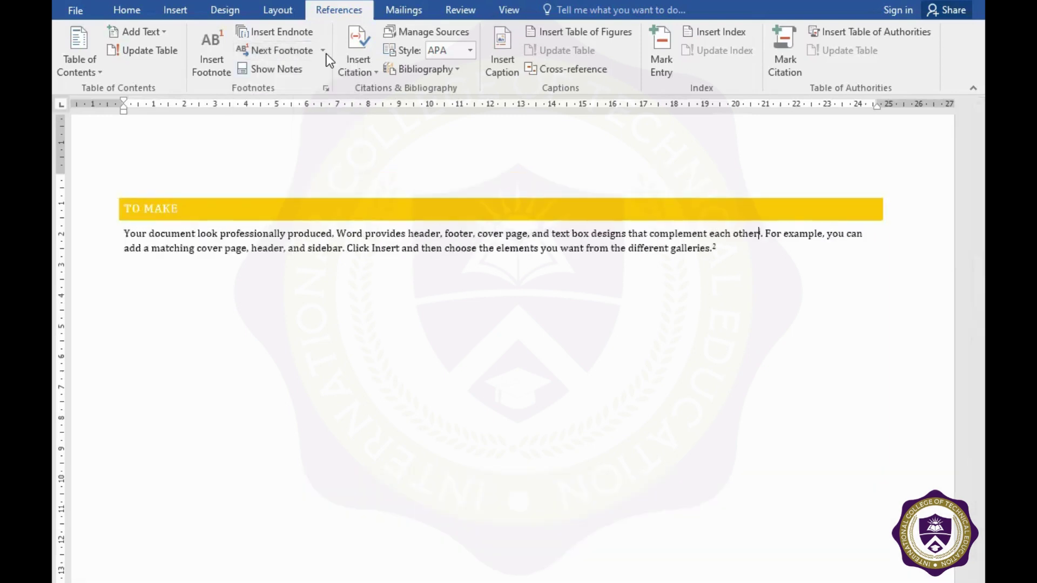
pyautogui.click(324, 51)
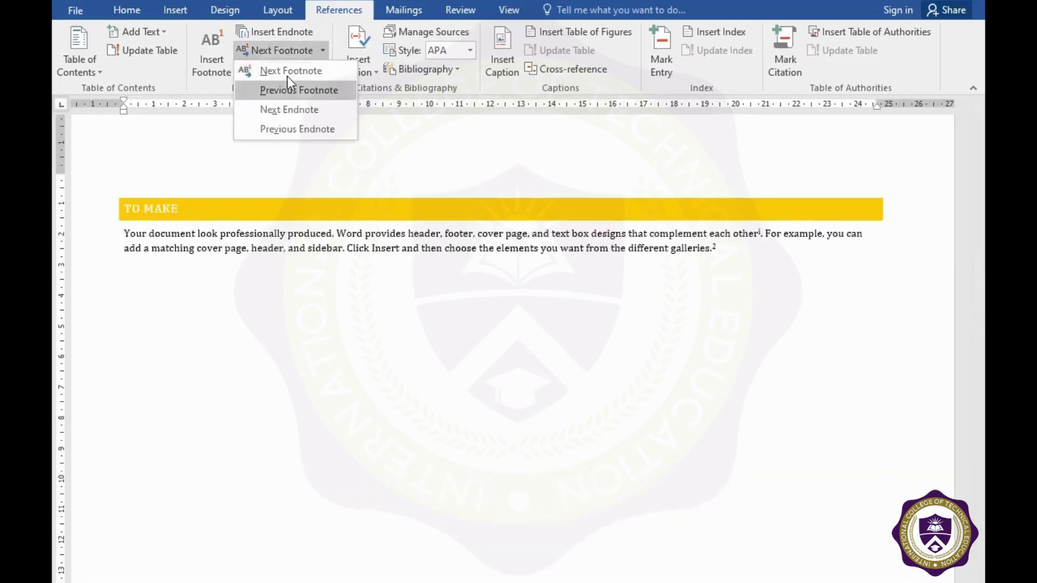
pyautogui.click(215, 137)
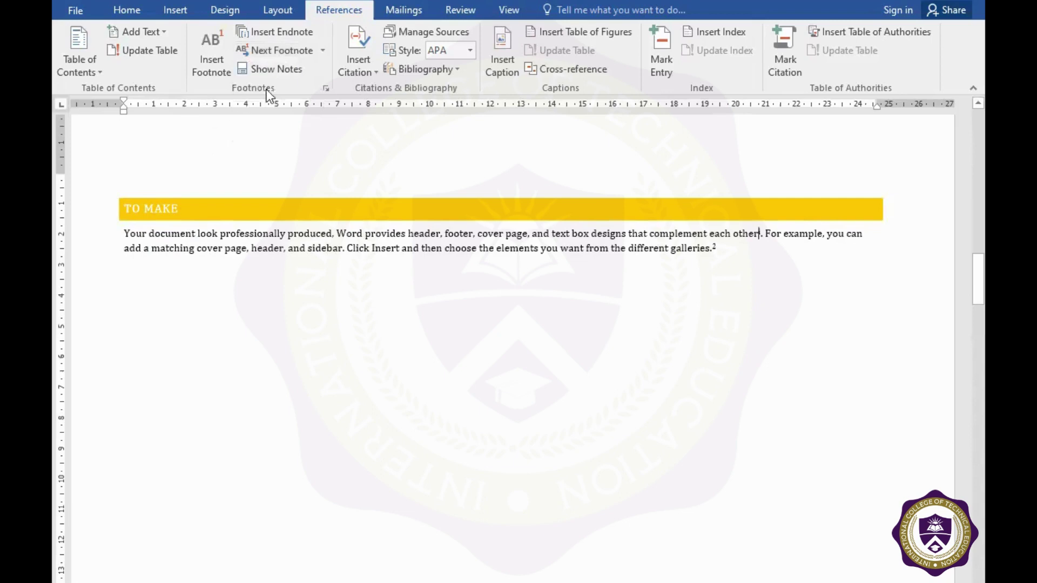
# View the endnote area via Show Notes, then return to the body text.
pyautogui.click(278, 67)
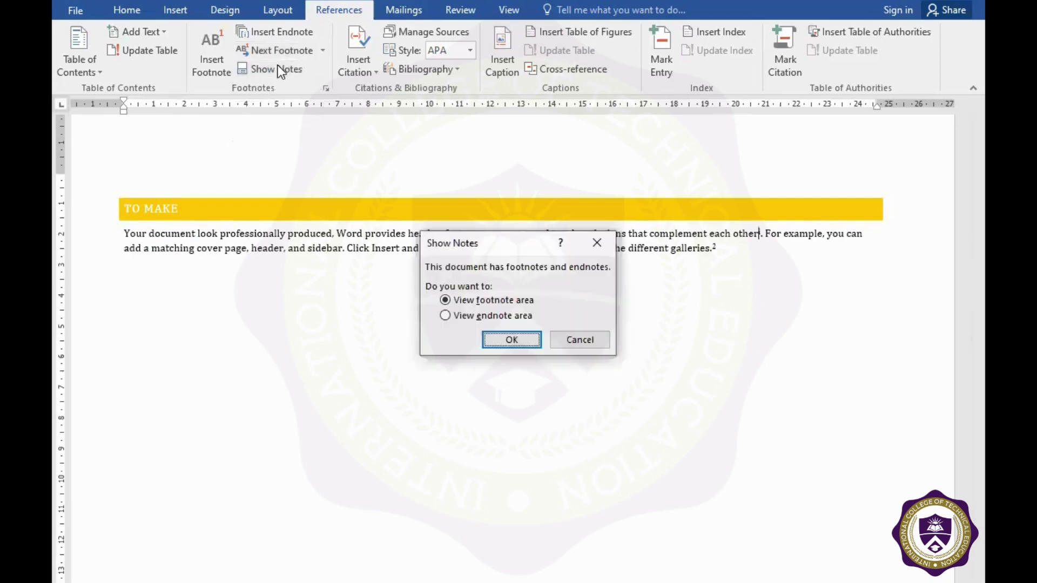
pyautogui.click(471, 318)
pyautogui.click(512, 339)
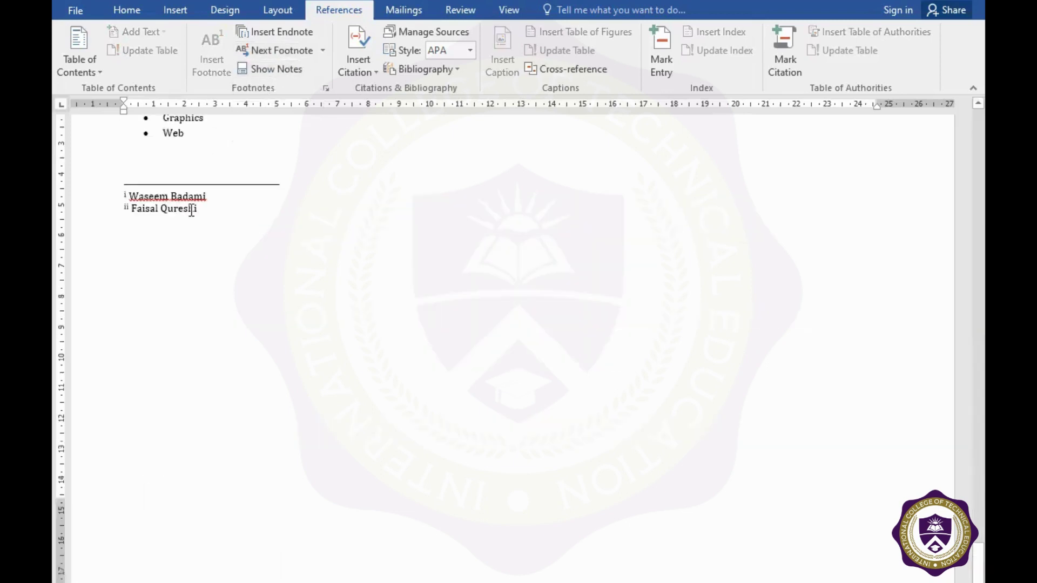
pyautogui.click(273, 69)
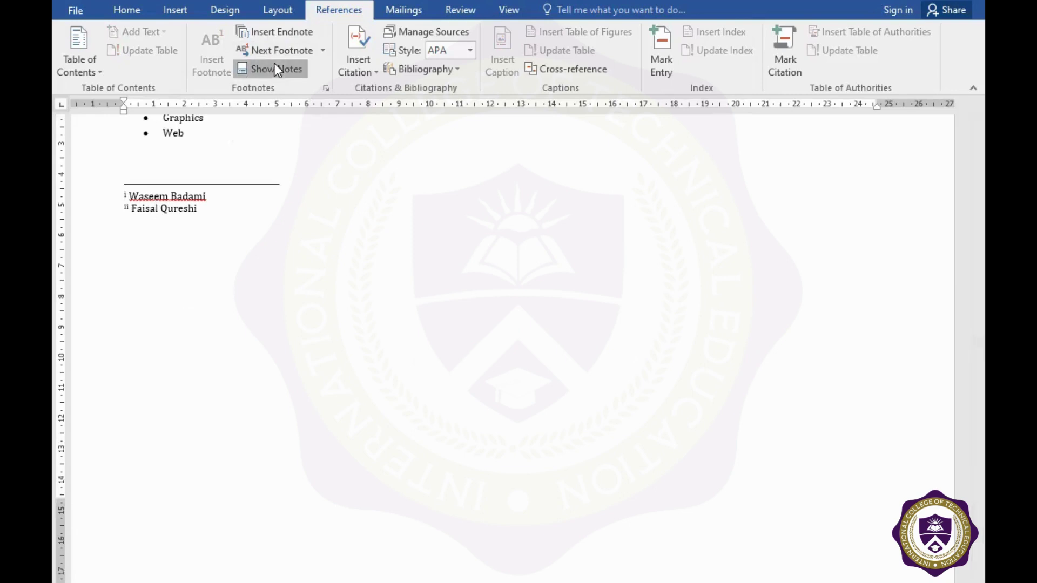
# In the footnote area, fix footnote 2's misspelled surname with the first spelling suggestion.
pyautogui.click(270, 69)
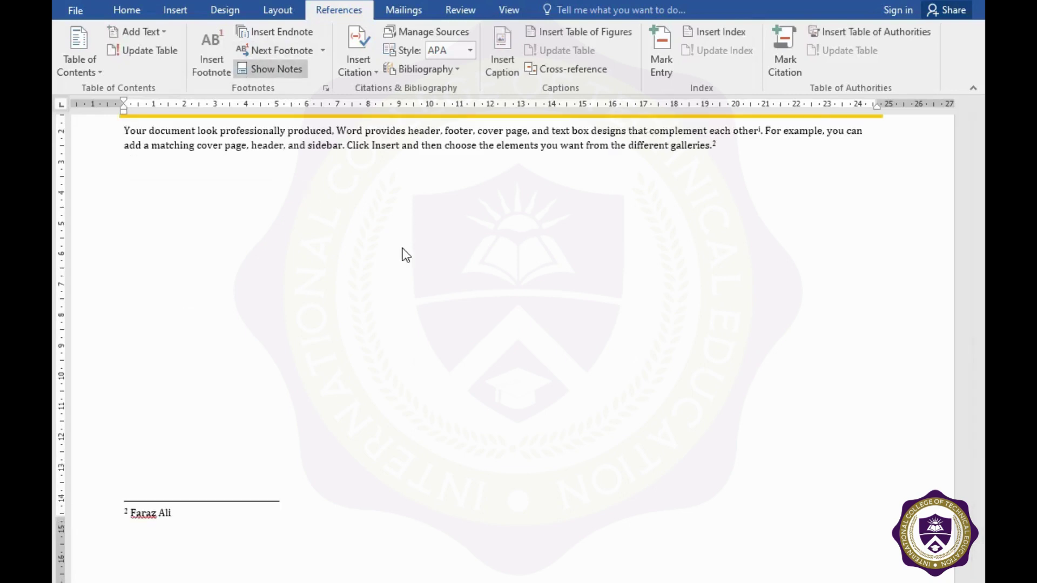
pyautogui.click(512, 339)
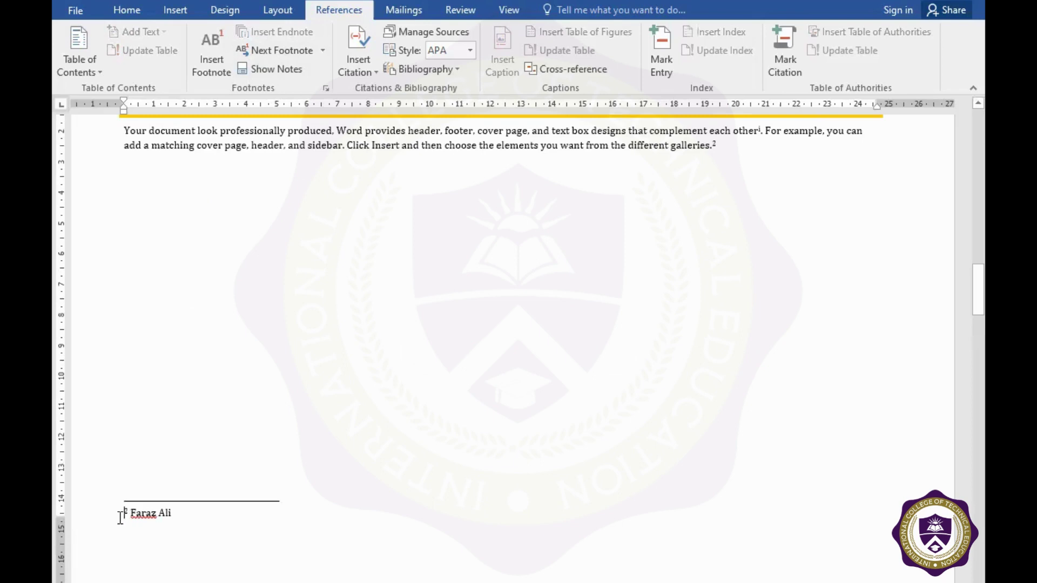
pyautogui.moveTo(120, 520); pyautogui.dragTo(209, 514)
pyautogui.click(151, 520)
pyautogui.hotkey('shift', 'F10')
pyautogui.press('Return')
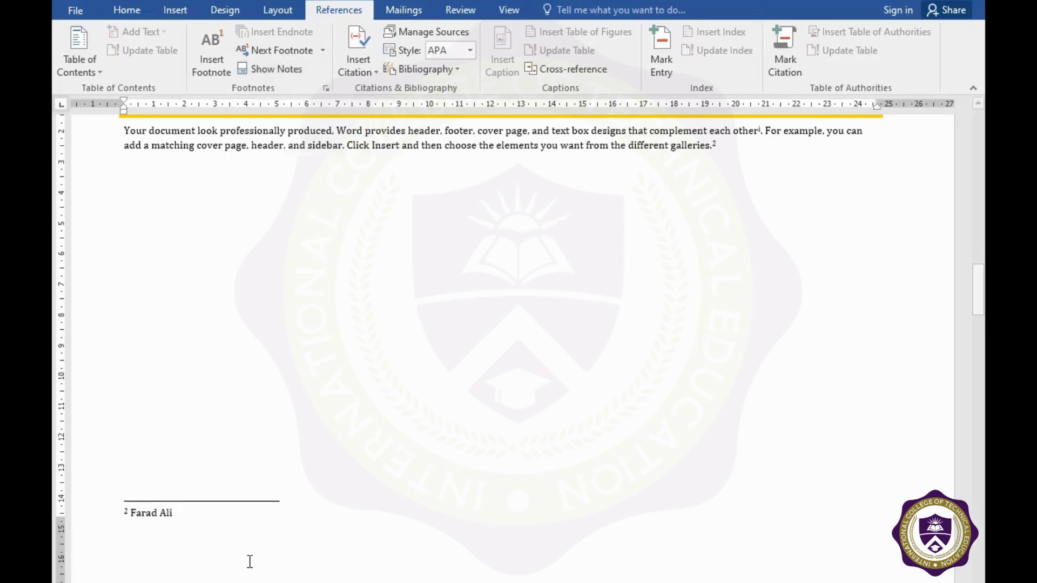
# In a new Chrome tab, search for 'google' from the address bar.
pyautogui.click(231, 540)
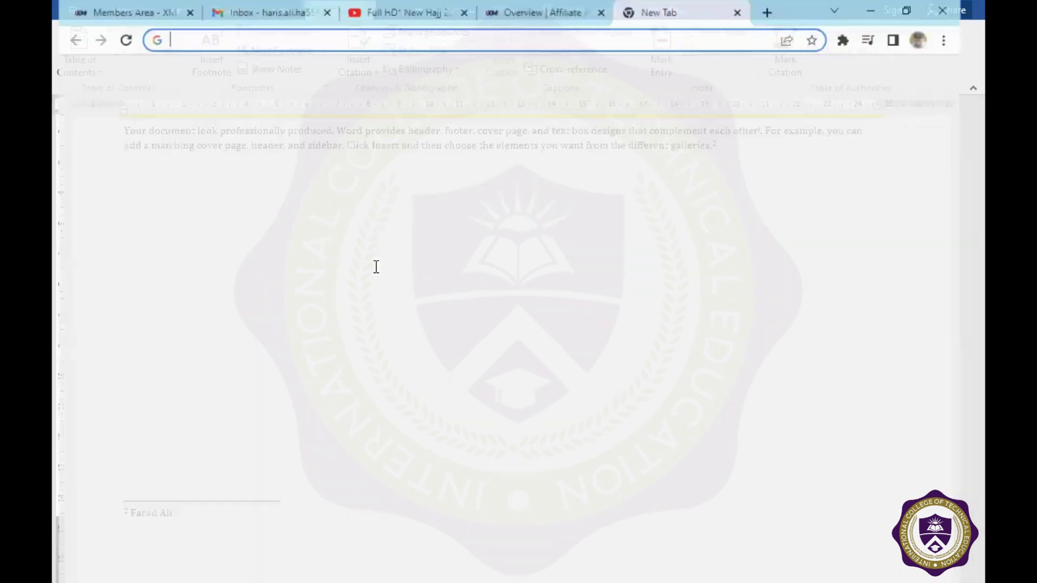
pyautogui.click(327, 18)
pyautogui.write('g')
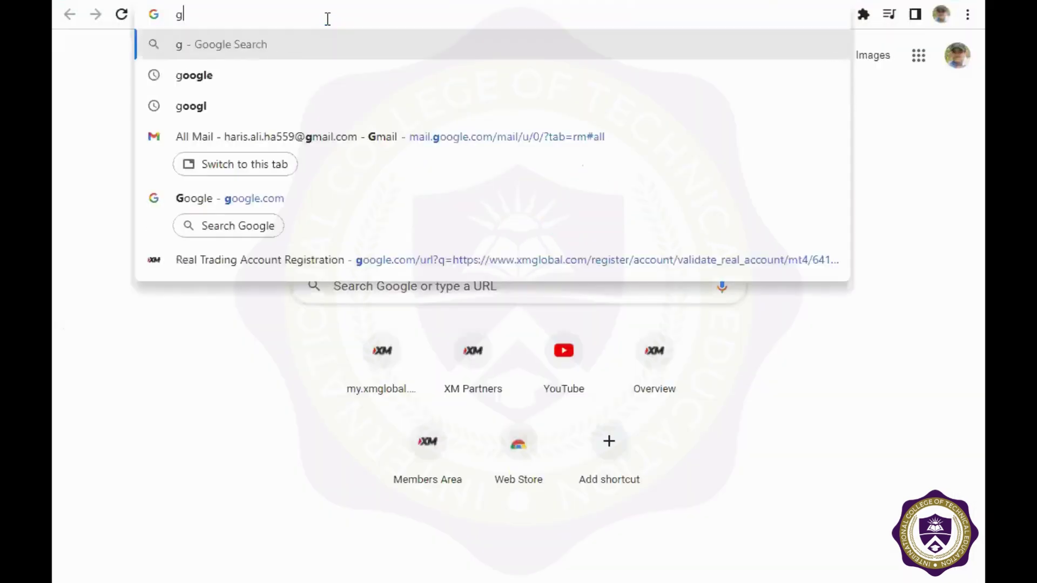
pyautogui.write('ooge')
pyautogui.press('BackSpace')
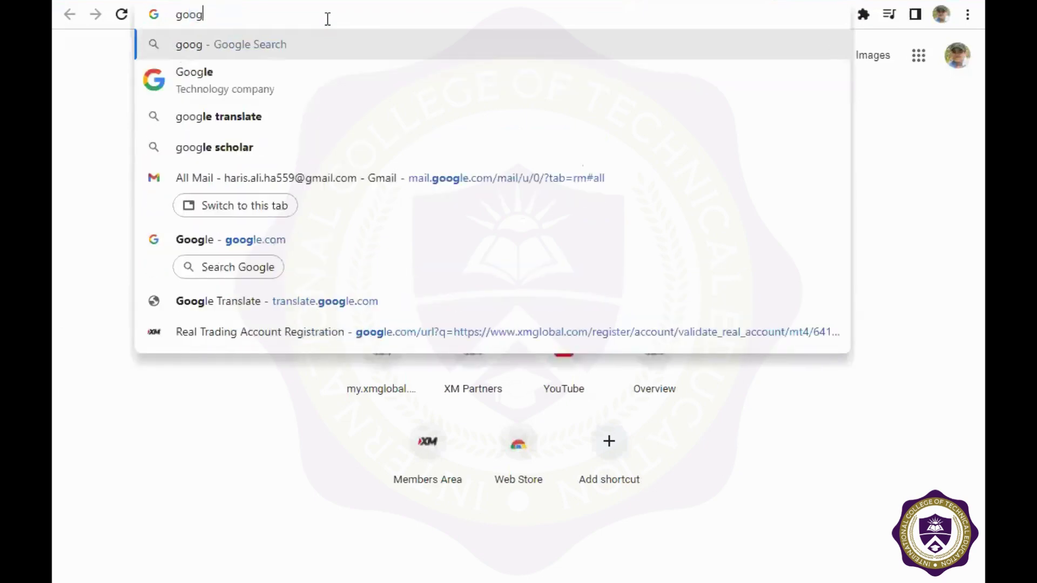
pyautogui.write('le')
pyautogui.press('Return')
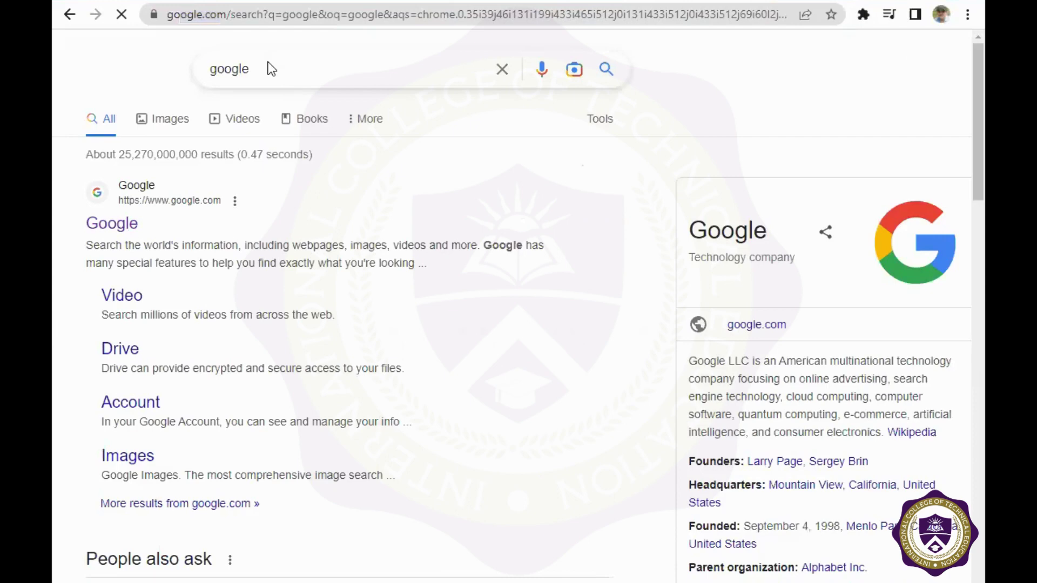
# Search Google for 'Allama' via the suggestion and bring up the Wikipedia result's link options.
pyautogui.moveTo(262, 69); pyautogui.dragTo(196, 70)
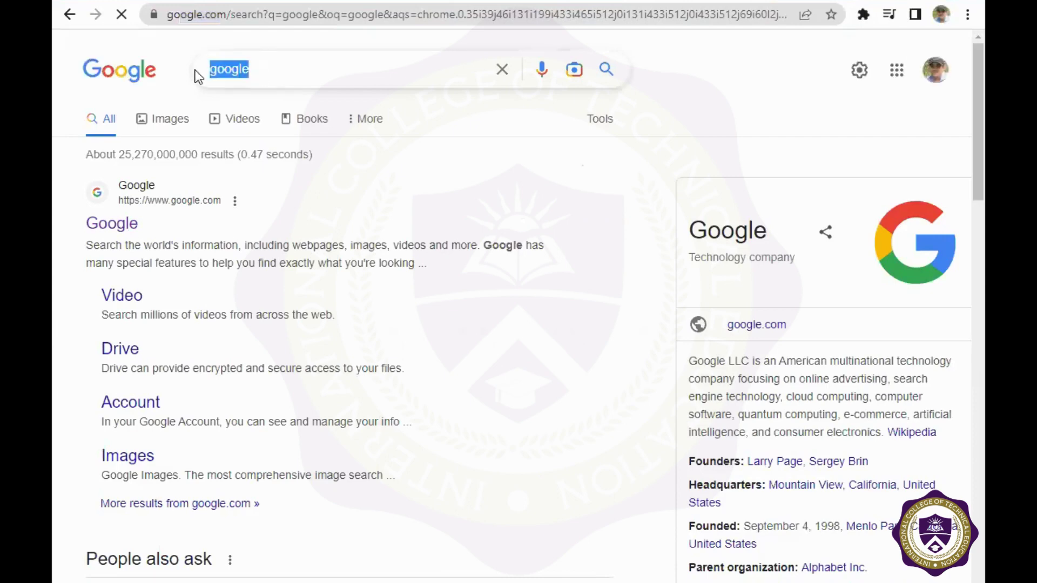
pyautogui.write('al')
pyautogui.press('BackSpace')
pyautogui.press('BackSpace')
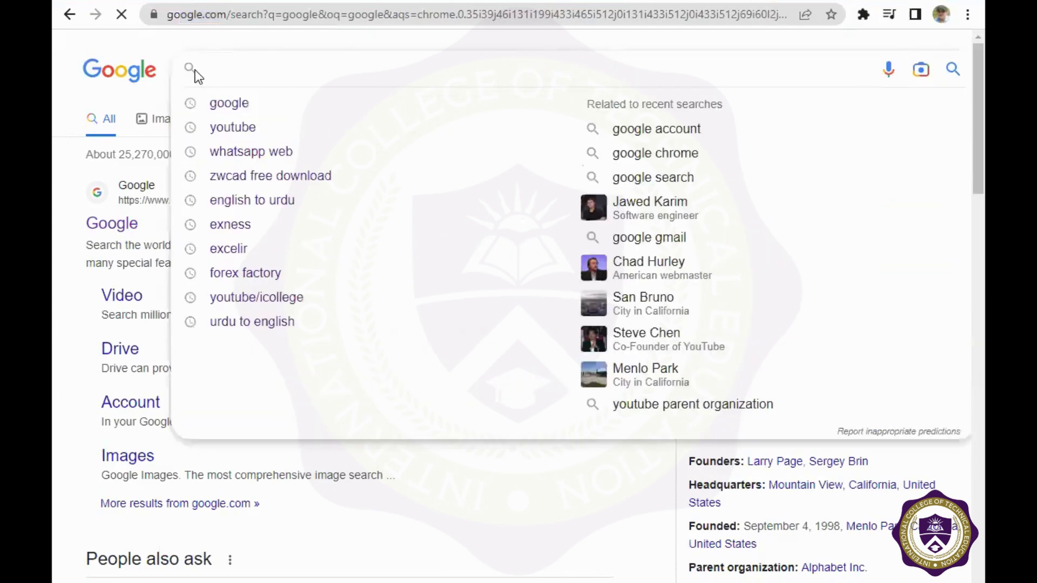
pyautogui.write('Allama')
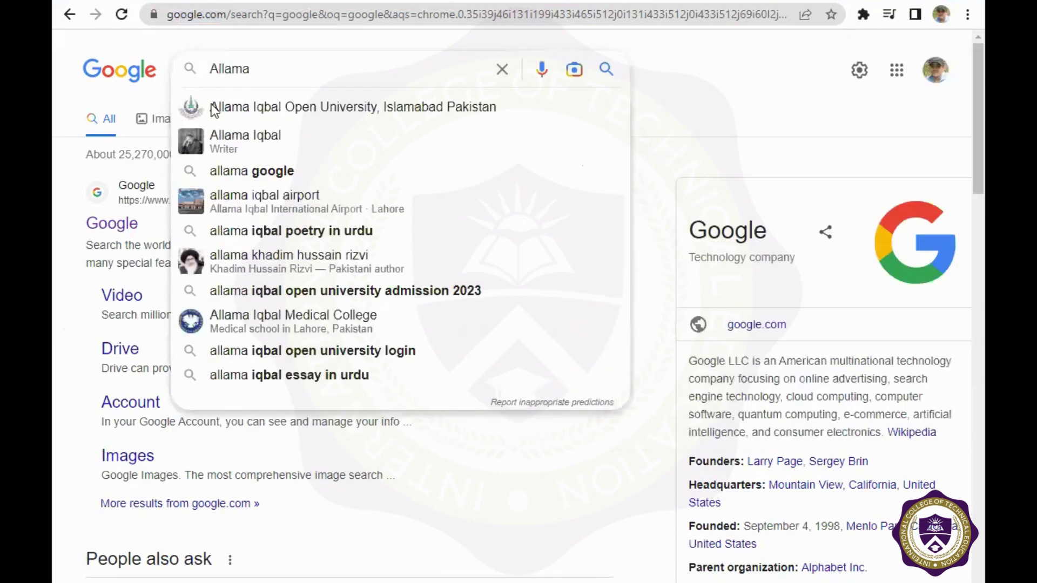
pyautogui.click(227, 137)
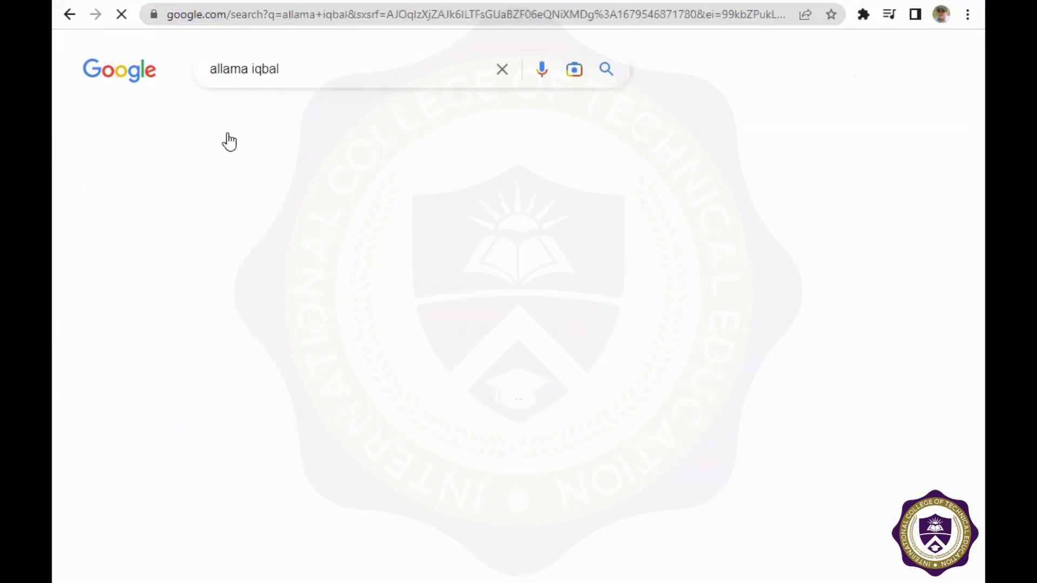
pyautogui.scroll(-7, 151, 211)
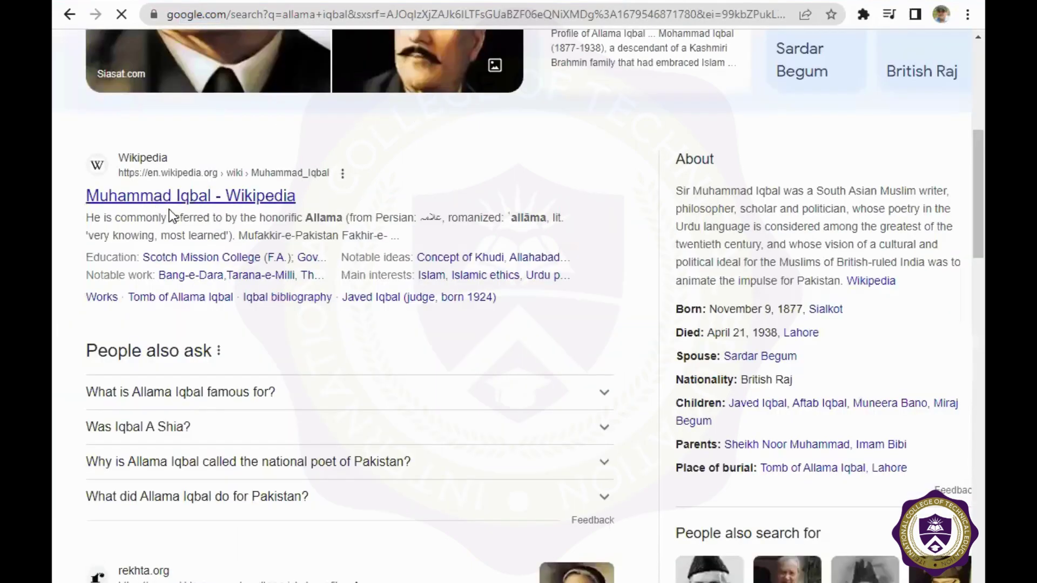
pyautogui.rightClick(150, 202)
# Open the Muhammad Iqbal Wikipedia article in a new tab and scroll down it.
pyautogui.click(500, 111)
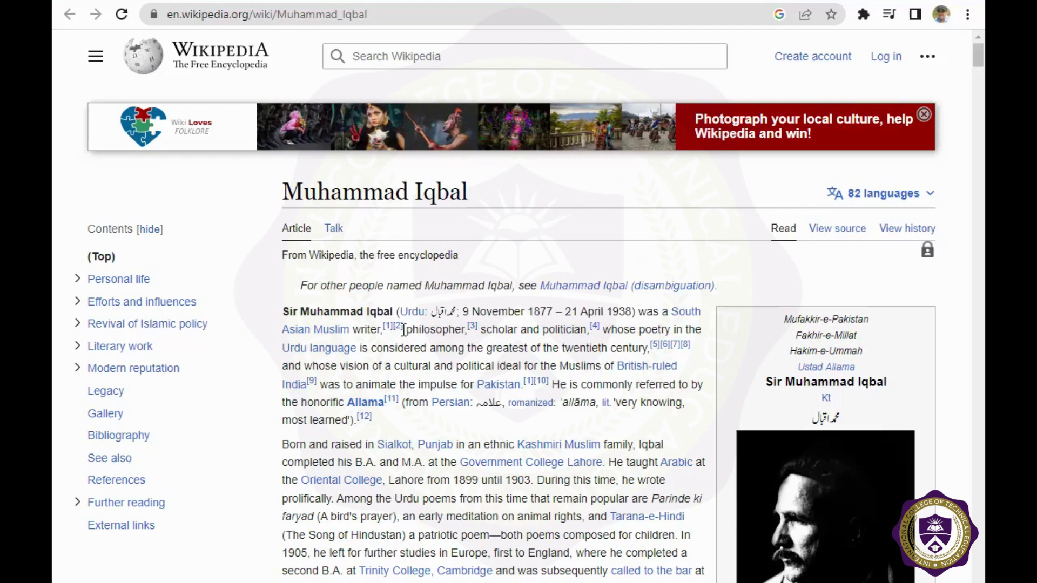
pyautogui.moveTo(678, 371)
pyautogui.moveTo(595, 327)
pyautogui.moveTo(654, 344)
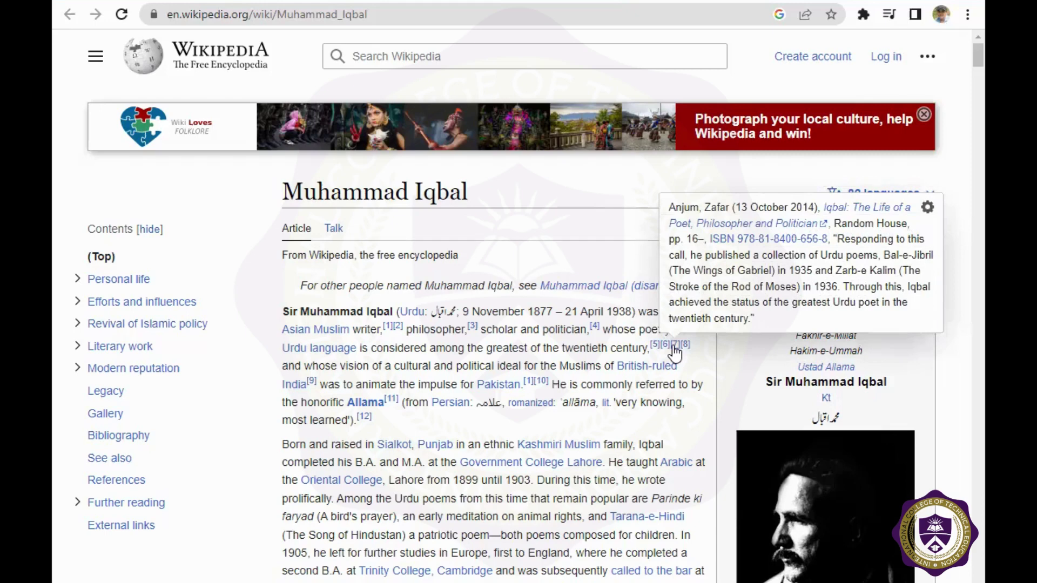
pyautogui.moveTo(685, 345)
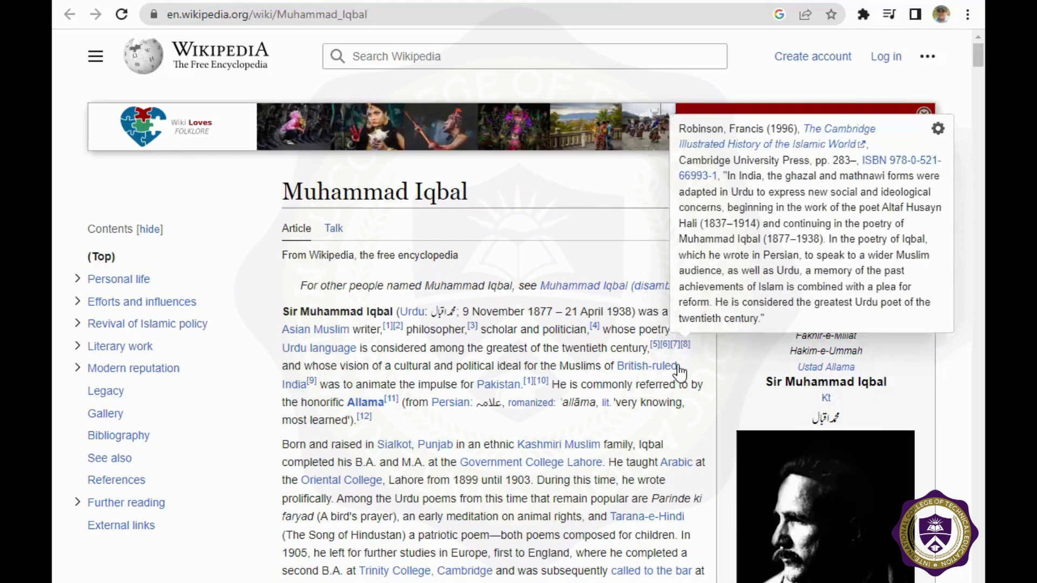
pyautogui.scroll(-1, 704, 358)
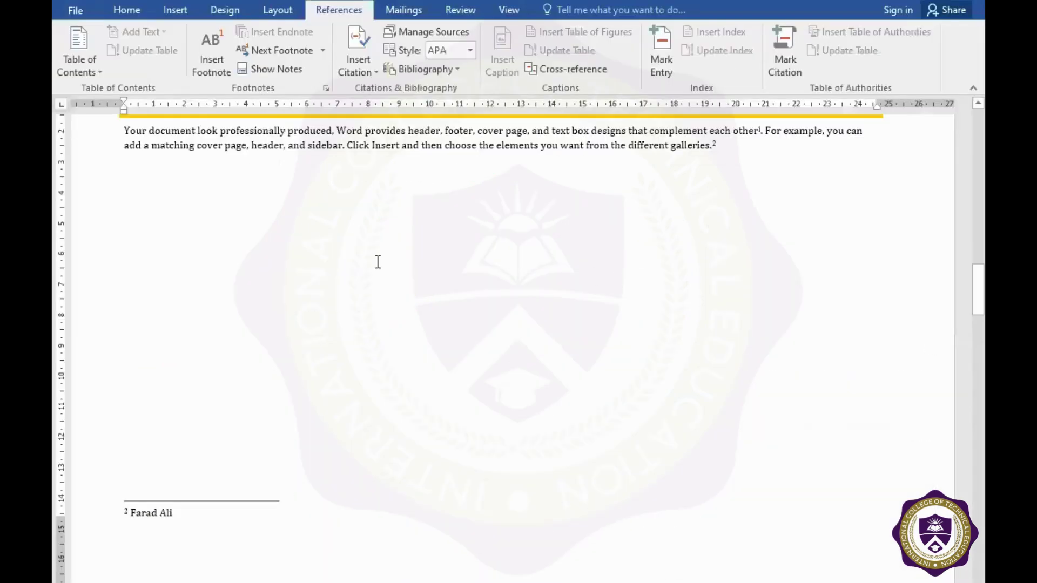
pyautogui.scroll(2, 378, 262)
pyautogui.scroll(4, 380, 273)
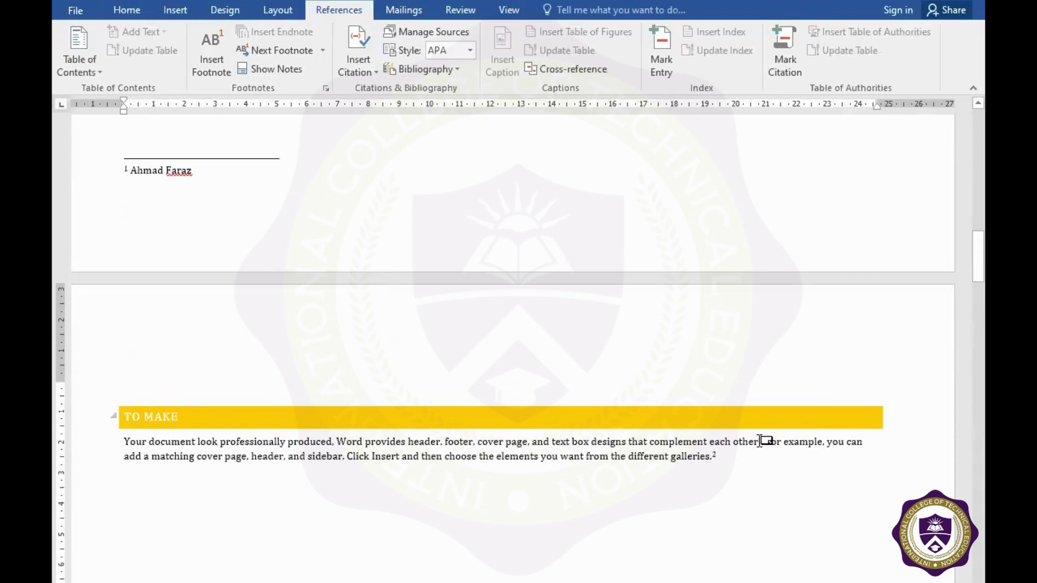
pyautogui.moveTo(762, 440)
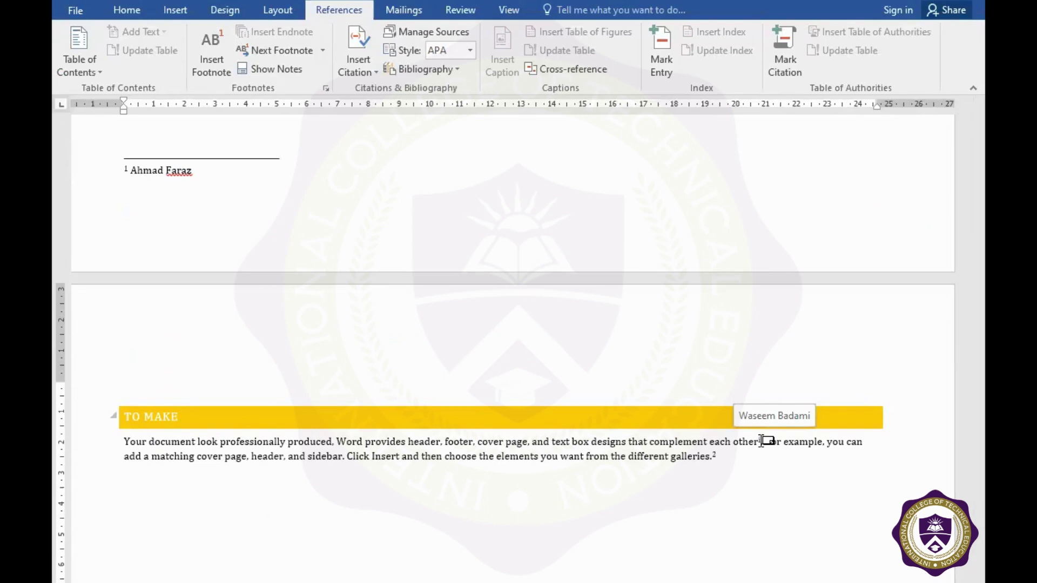
pyautogui.scroll(5, 219, 234)
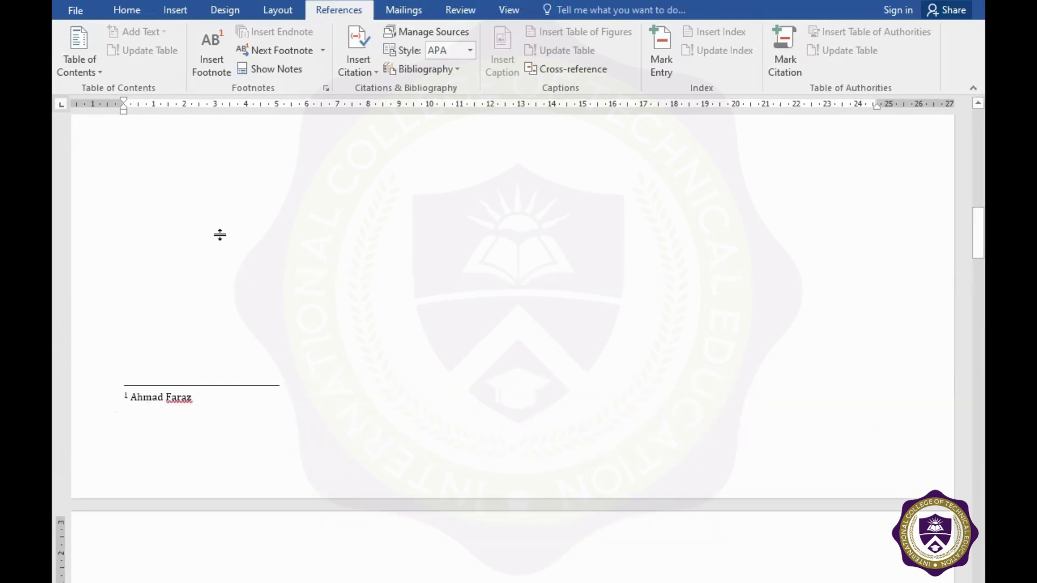
pyautogui.scroll(5, 219, 234)
pyautogui.scroll(4, 221, 236)
pyautogui.scroll(5, 222, 236)
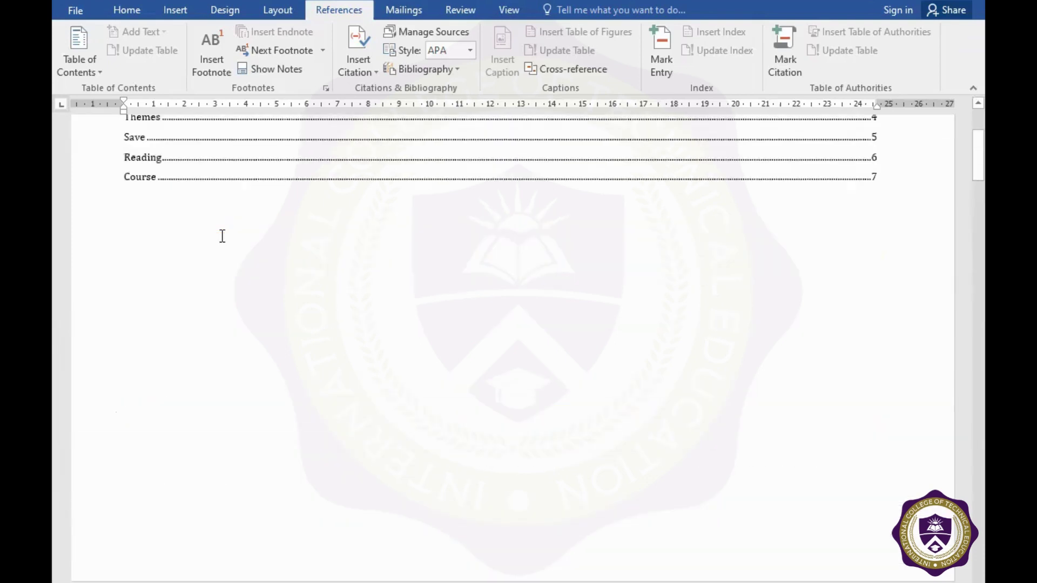
pyautogui.scroll(4, 222, 236)
pyautogui.scroll(-7, 229, 253)
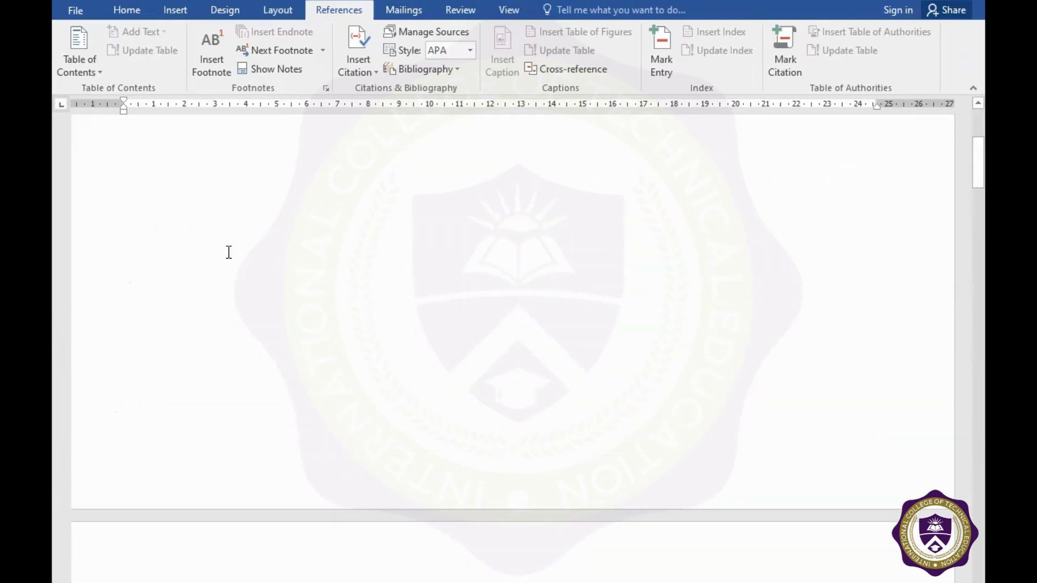
pyautogui.scroll(-8, 229, 252)
pyautogui.scroll(-8, 230, 250)
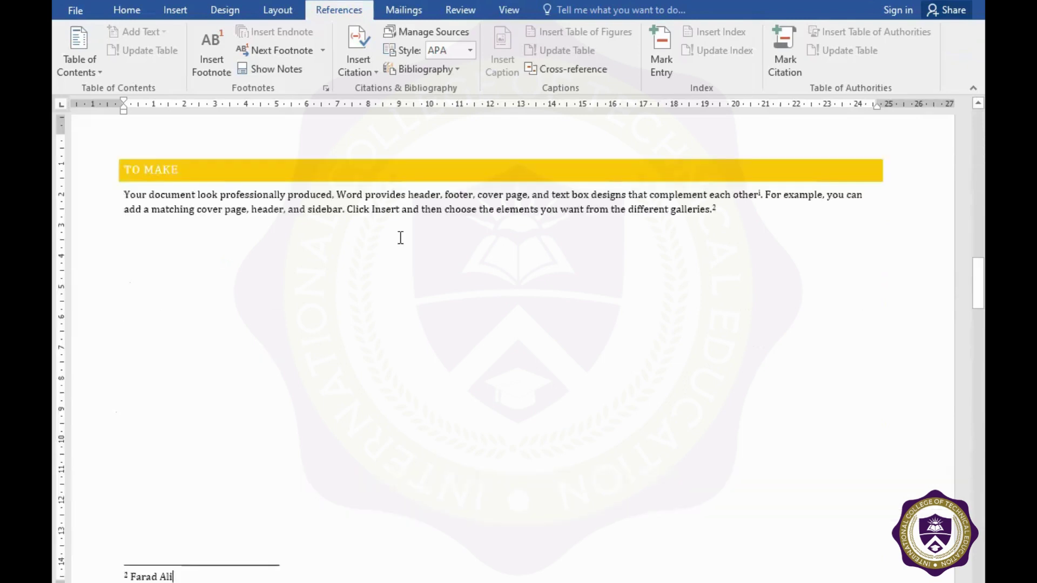
pyautogui.scroll(1, 409, 217)
pyautogui.scroll(5, 409, 217)
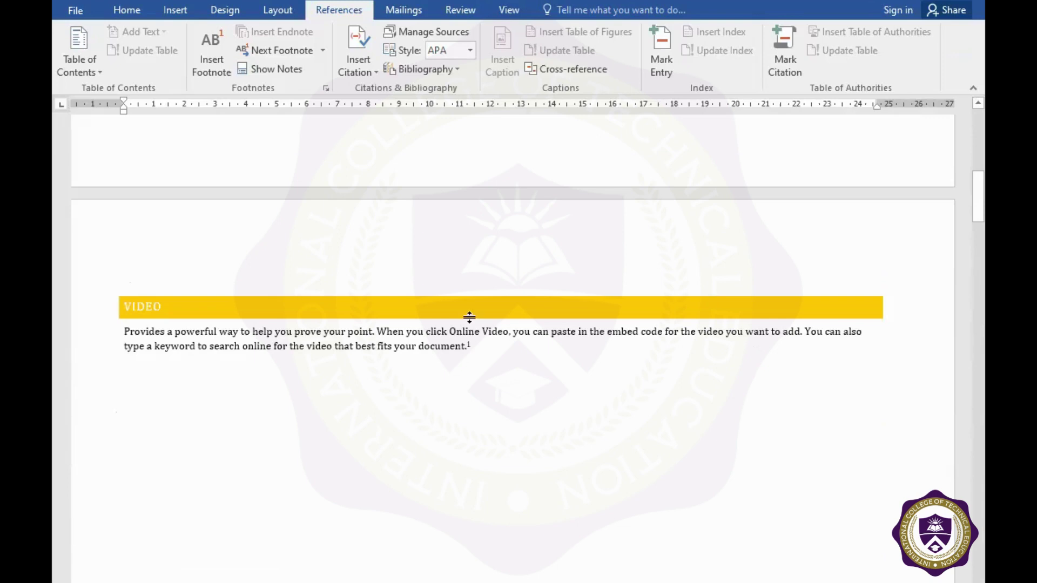
pyautogui.scroll(2, 462, 311)
pyautogui.scroll(4, 463, 308)
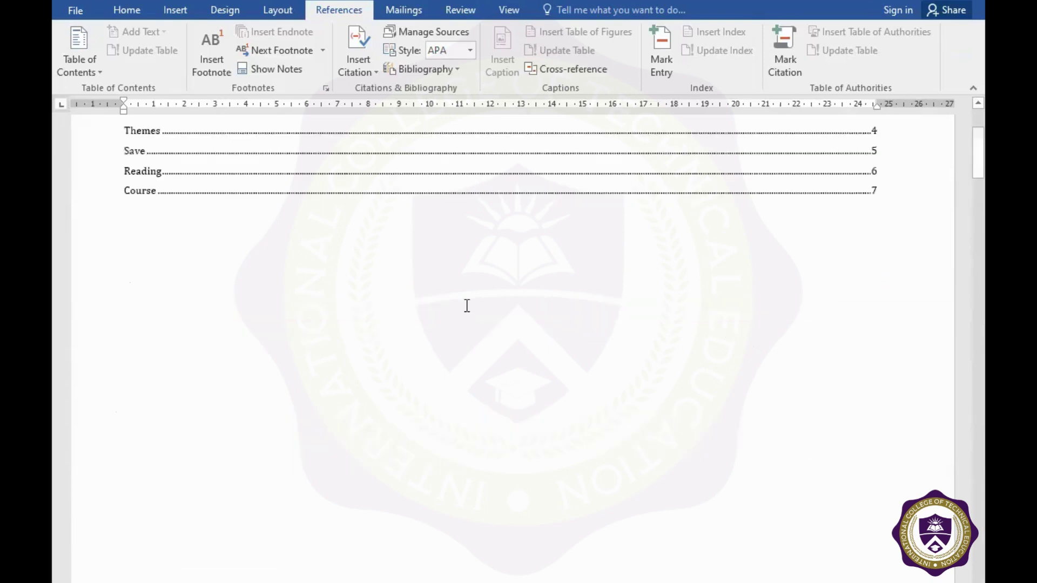
pyautogui.scroll(-6, 478, 296)
pyautogui.scroll(-5, 470, 316)
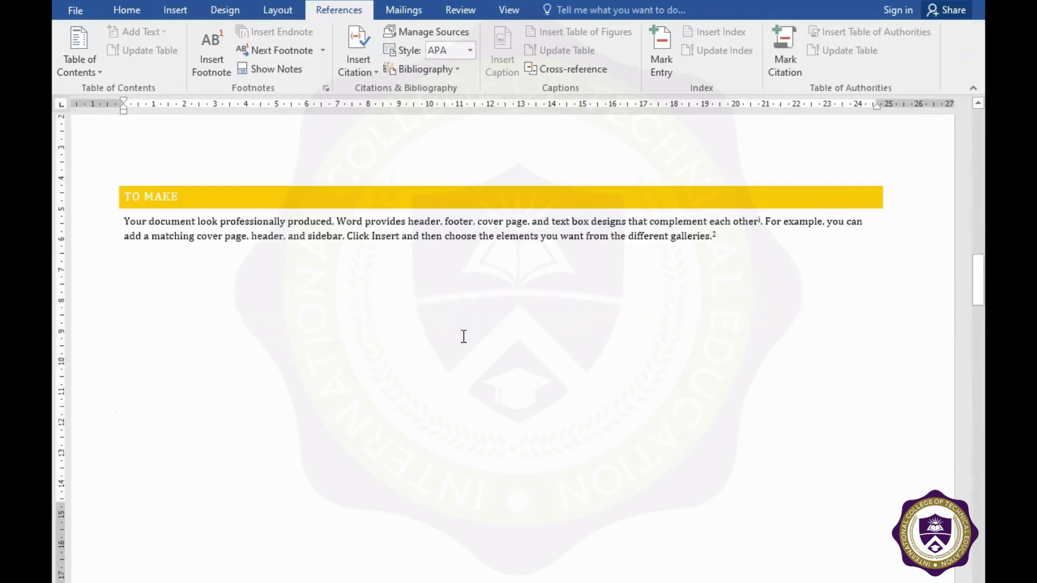
pyautogui.scroll(-5, 446, 345)
pyautogui.scroll(-1, 556, 162)
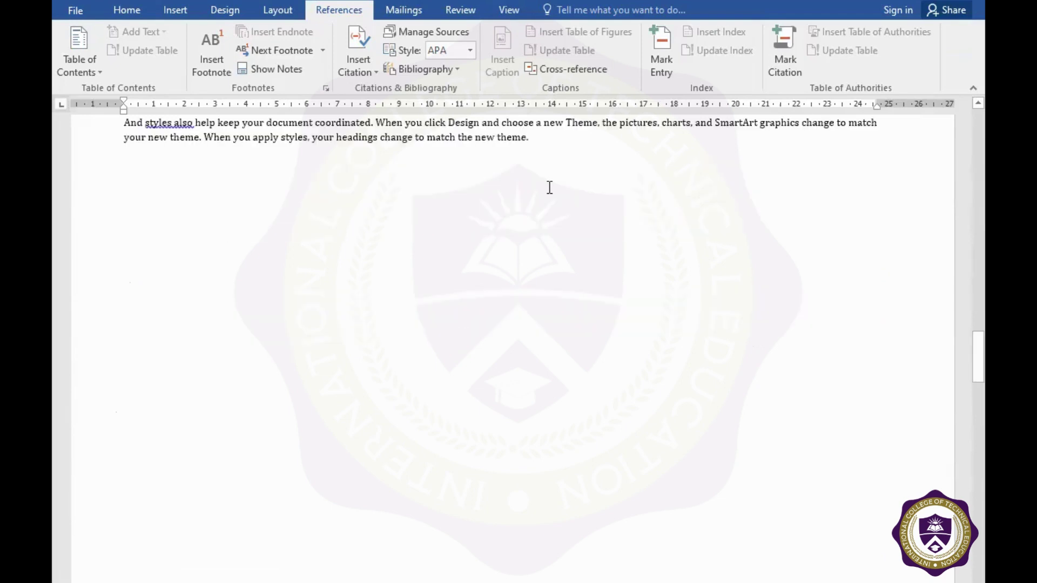
pyautogui.scroll(1, 550, 183)
# Enter =rand() under the Themes paragraph, fixing its typo, to generate five sample paragraphs.
pyautogui.click(548, 181)
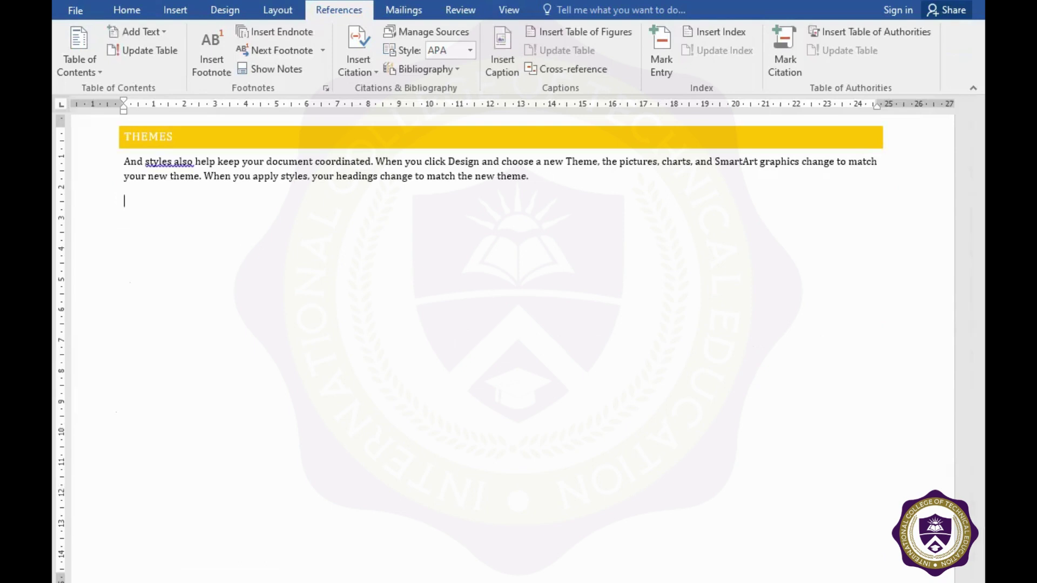
pyautogui.write('=rand')
pyautogui.write('()')
pyautogui.press('Left')
pyautogui.press('Left')
pyautogui.press('Left')
pyautogui.press('Left')
pyautogui.press('Left')
pyautogui.press('BackSpace')
pyautogui.write('=')
pyautogui.press('Right')
pyautogui.press('Right')
pyautogui.press('Right')
pyautogui.press('Right')
pyautogui.press('Right')
pyautogui.press('Return')
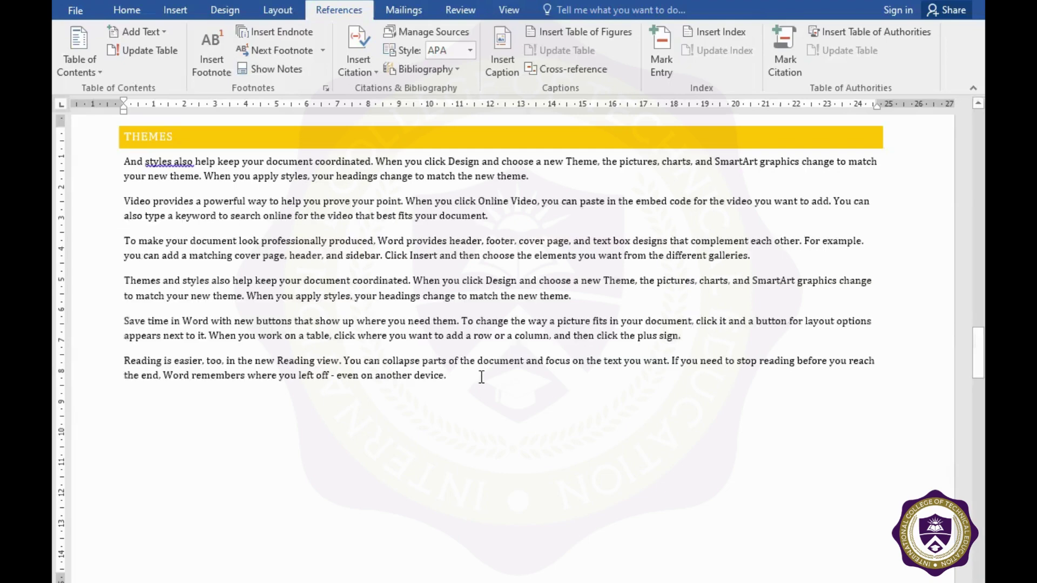
pyautogui.moveTo(145, 215); pyautogui.dragTo(463, 379)
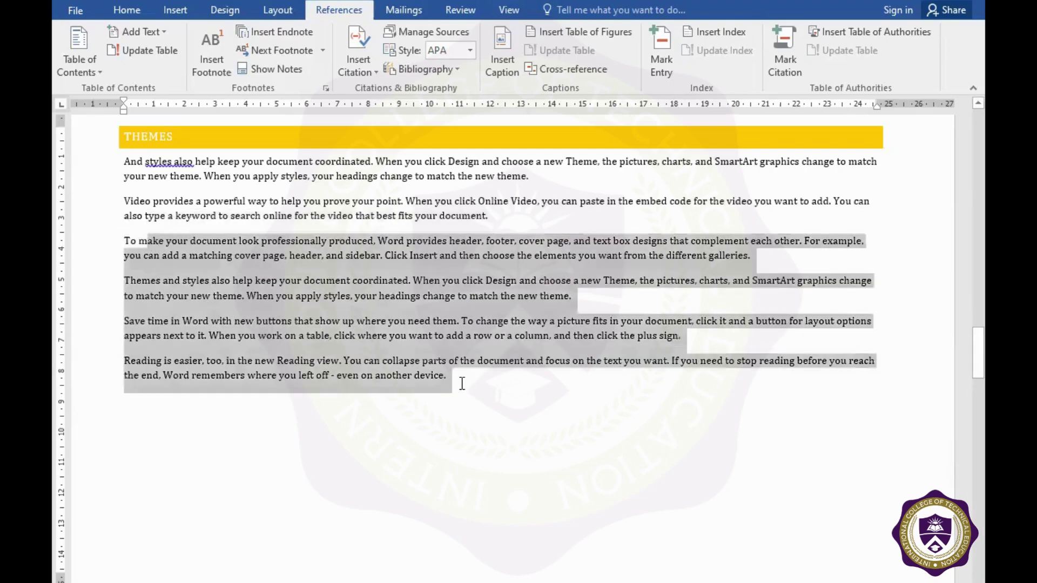
pyautogui.click(426, 371)
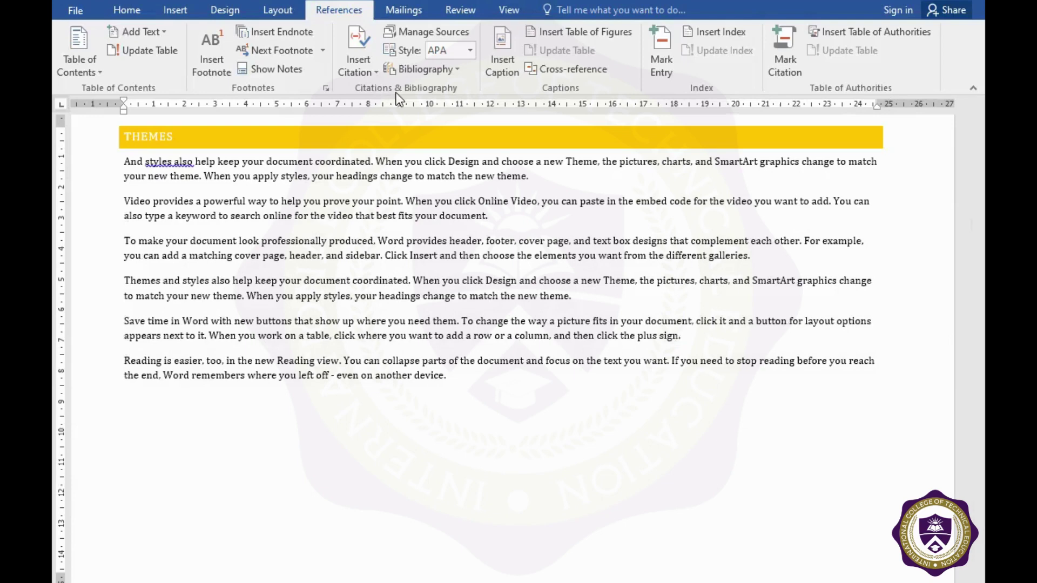
# Open Add New Source from Insert Citation and keep Book as the Type of Source.
pyautogui.click(368, 73)
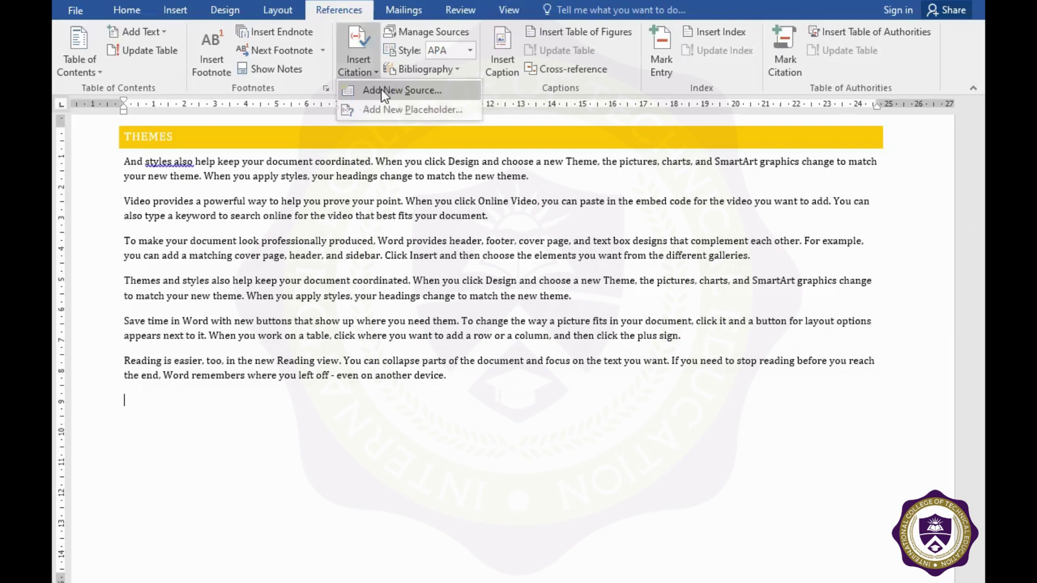
pyautogui.click(381, 90)
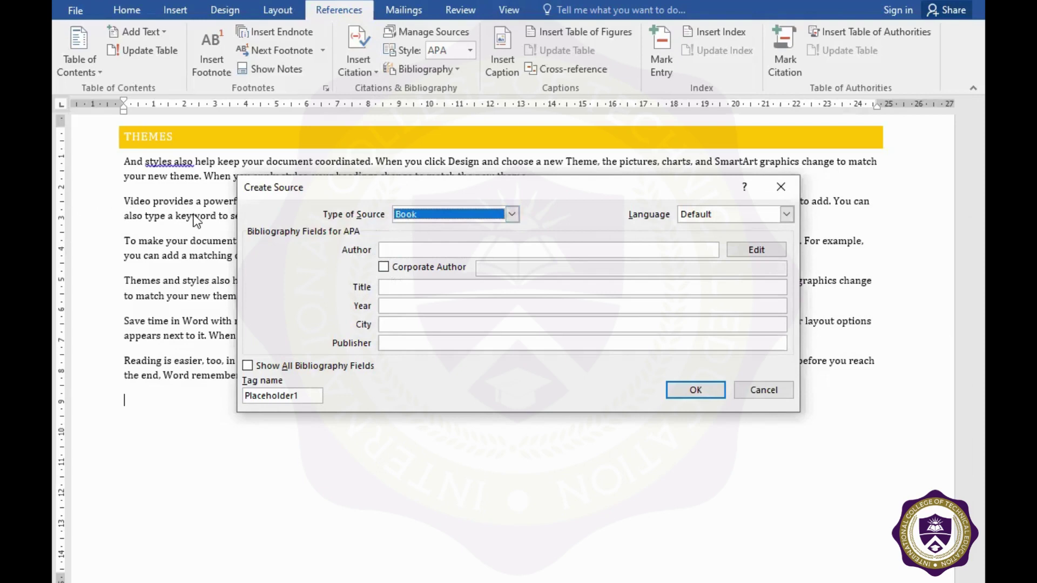
pyautogui.click(436, 248)
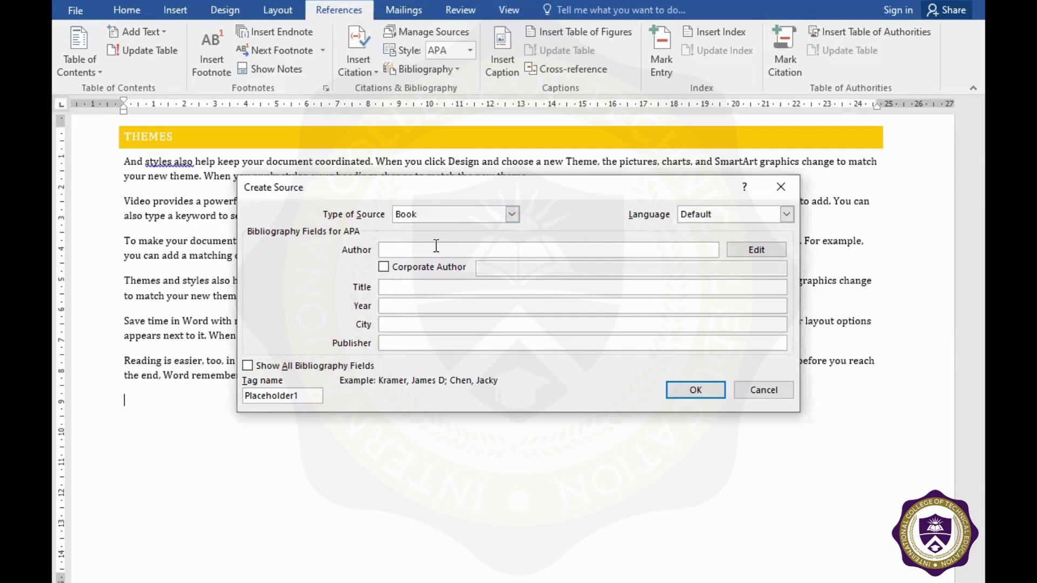
pyautogui.click(514, 215)
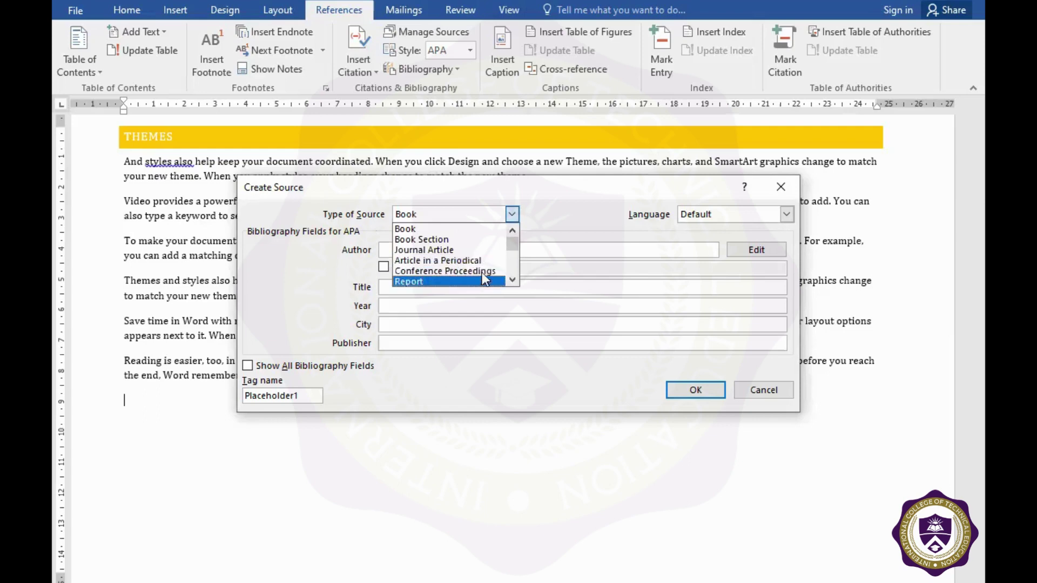
pyautogui.moveTo(518, 243); pyautogui.dragTo(514, 264)
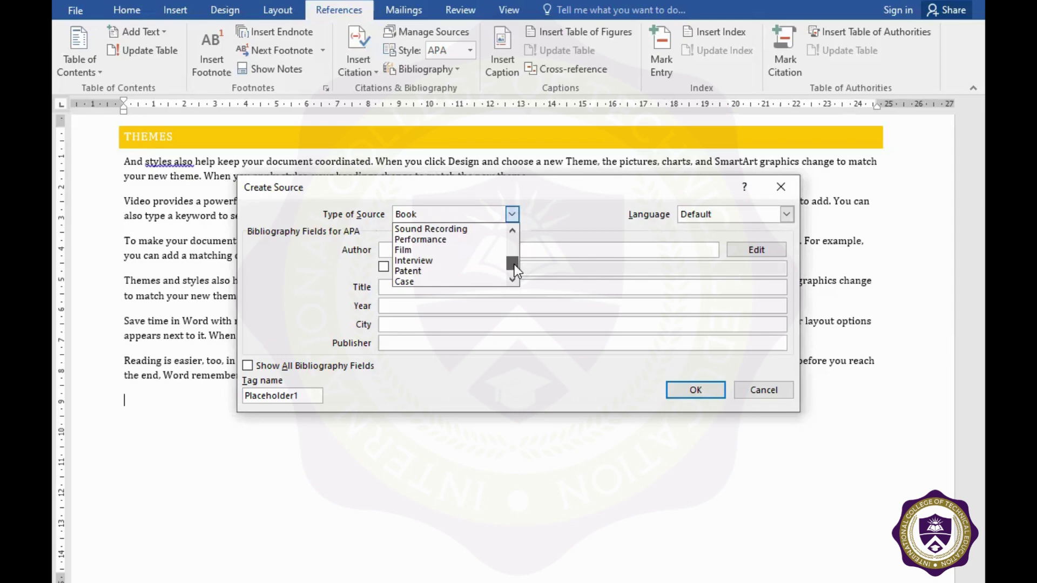
pyautogui.moveTo(514, 264); pyautogui.dragTo(515, 268)
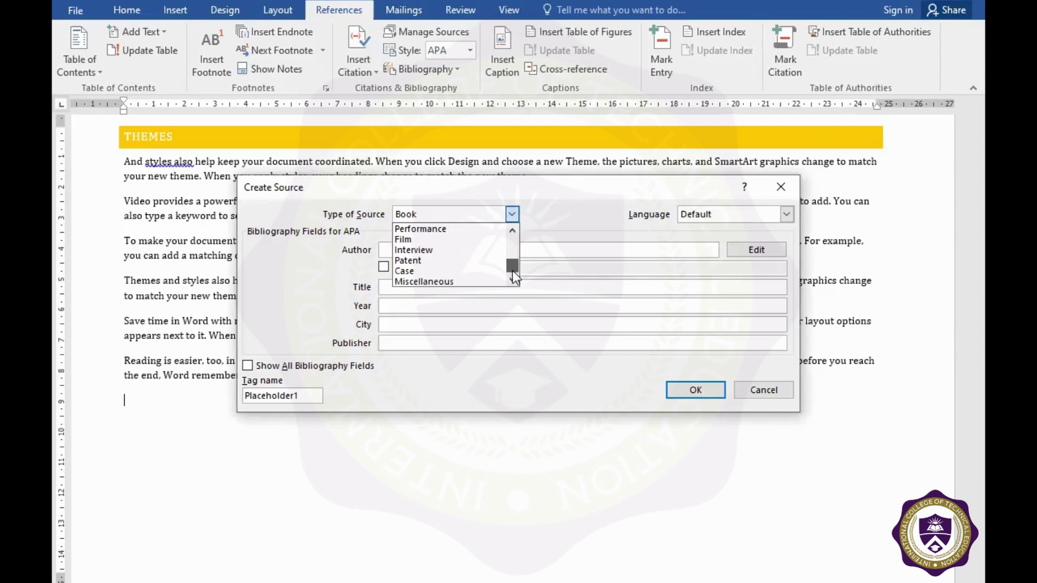
pyautogui.moveTo(513, 270); pyautogui.dragTo(509, 238)
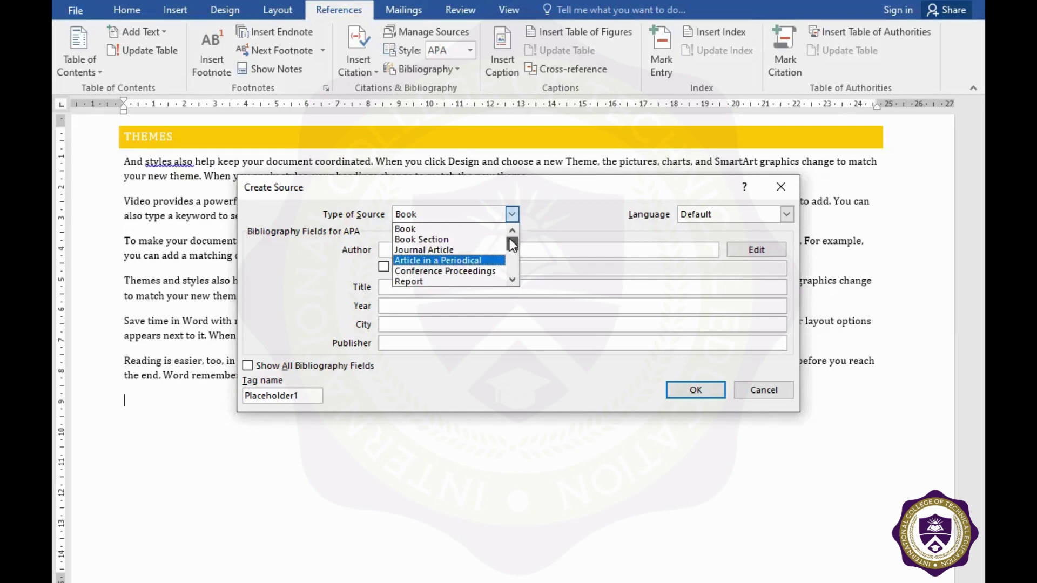
pyautogui.click(443, 225)
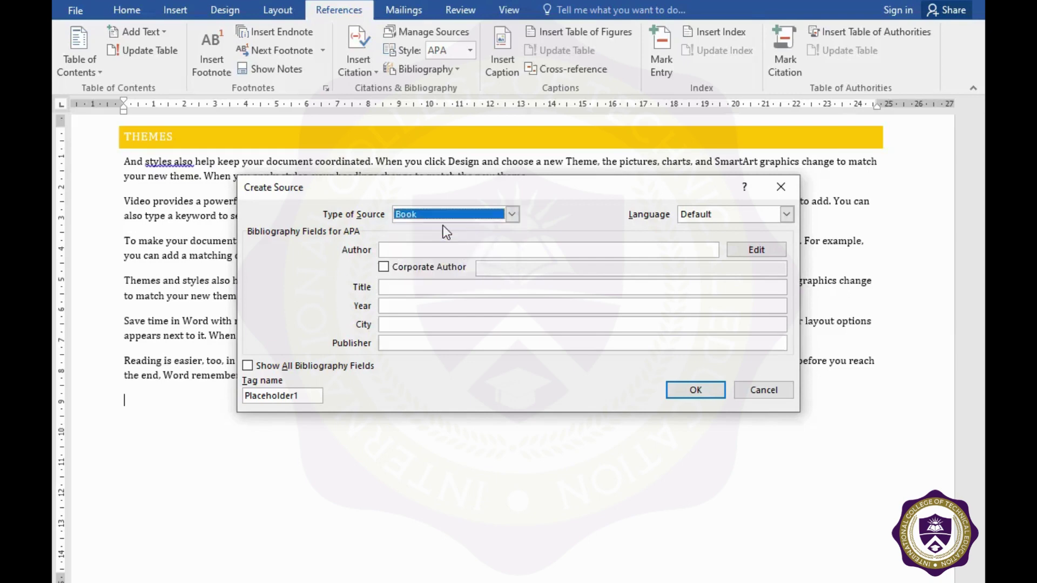
# Enter the author's name, toggling Corporate Author on and back off.
pyautogui.click(457, 250)
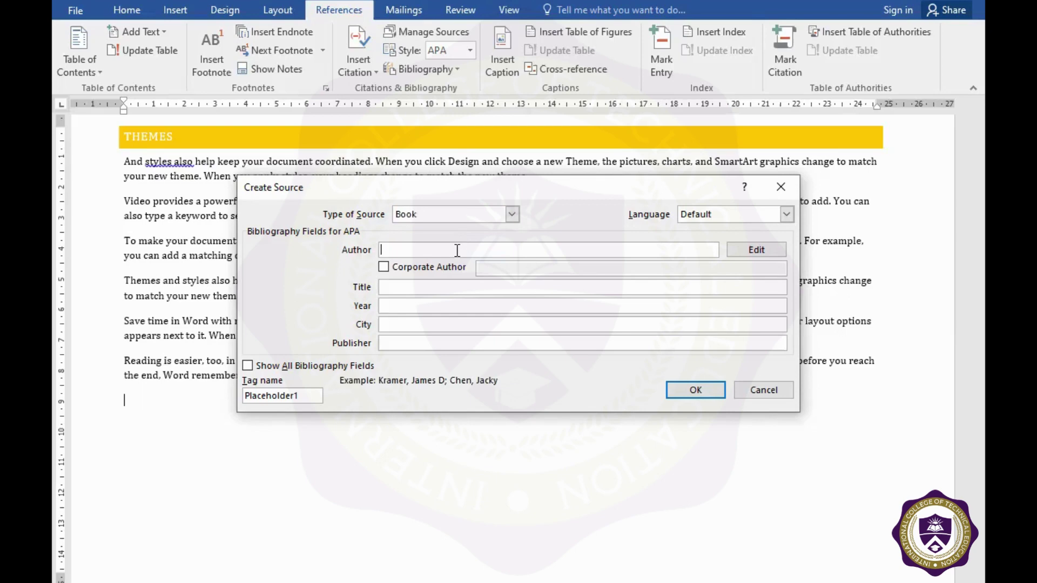
pyautogui.click(457, 250)
pyautogui.write('Ahmad F')
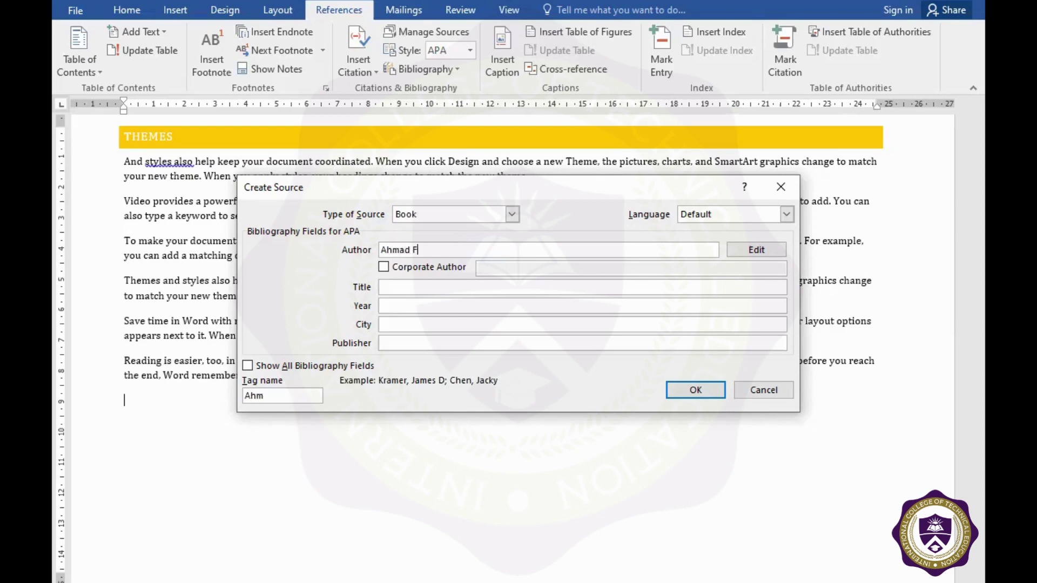
pyautogui.write('araz')
pyautogui.click(383, 267)
pyautogui.click(383, 267)
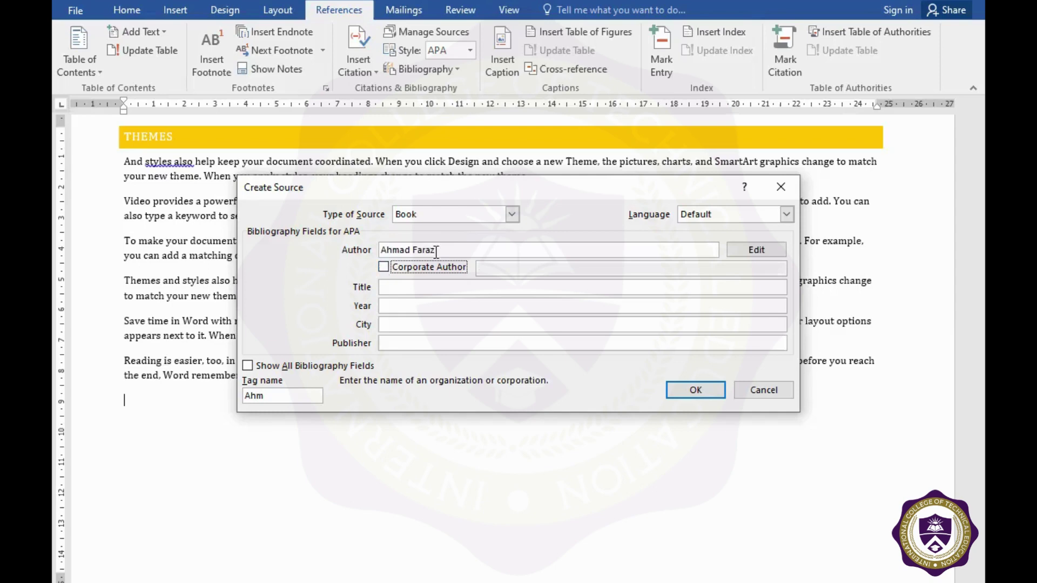
pyautogui.click(383, 267)
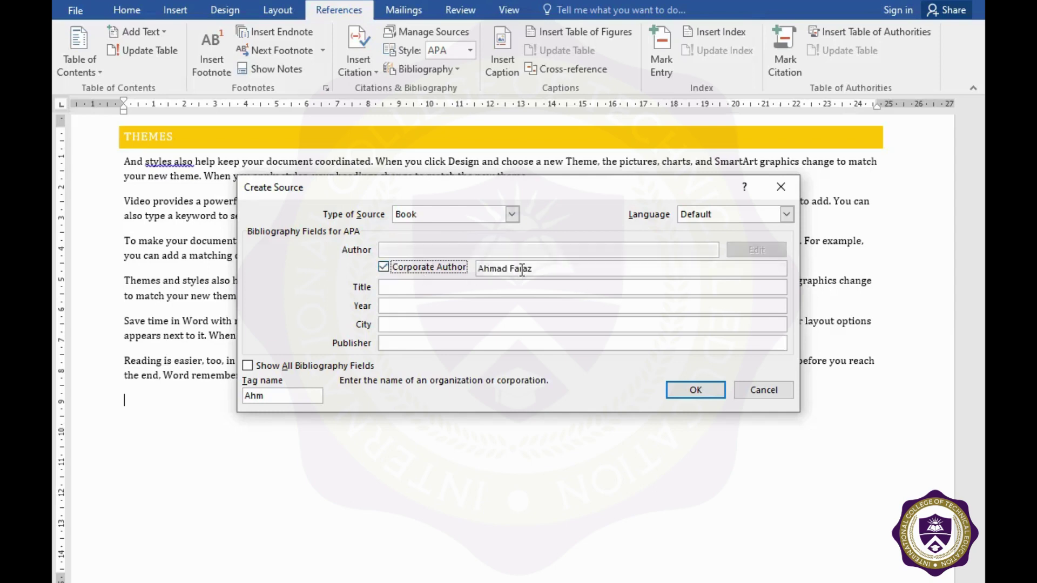
pyautogui.click(554, 269)
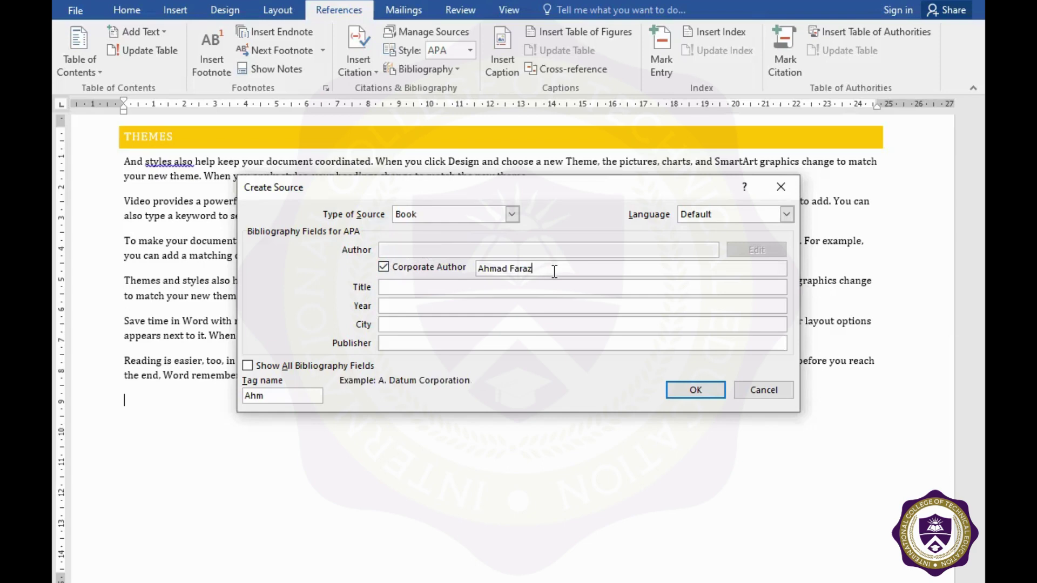
pyautogui.click(383, 267)
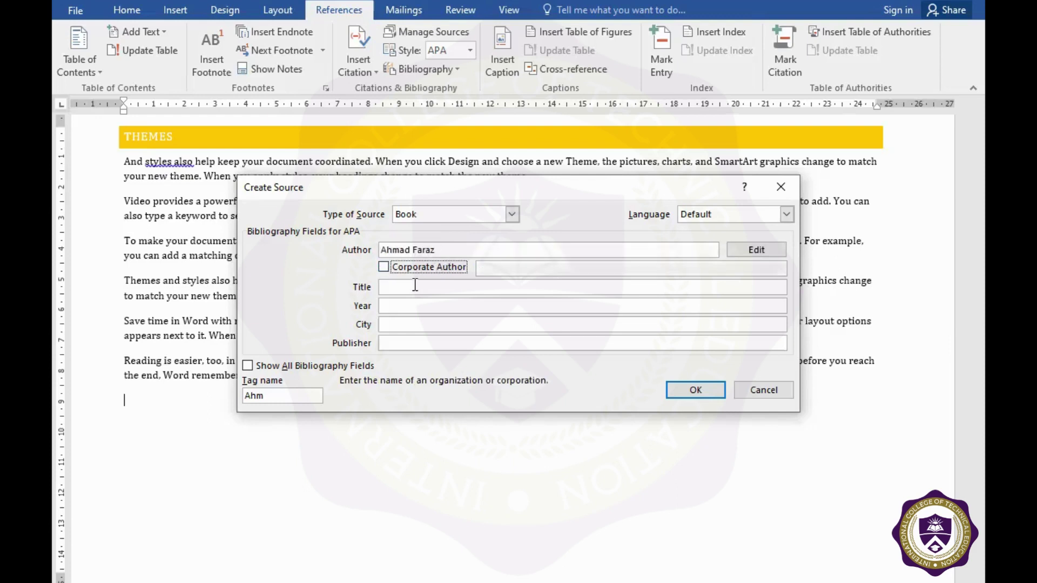
# Fill in title Fanaa, year 2022, city Rawalpindi and publisher Liaqat Publisher.
pyautogui.click(408, 287)
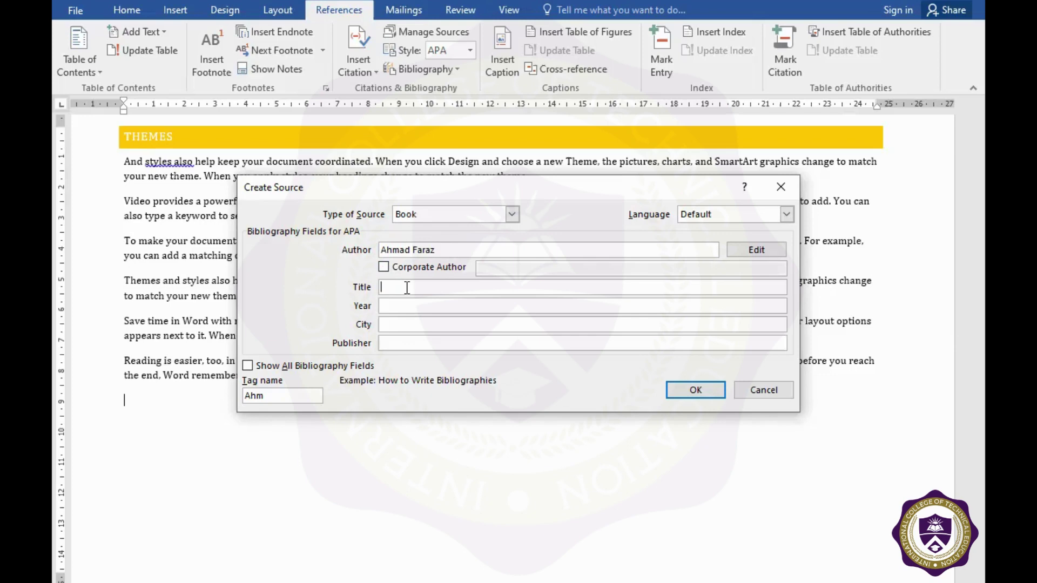
pyautogui.write('Fanaa')
pyautogui.click(429, 302)
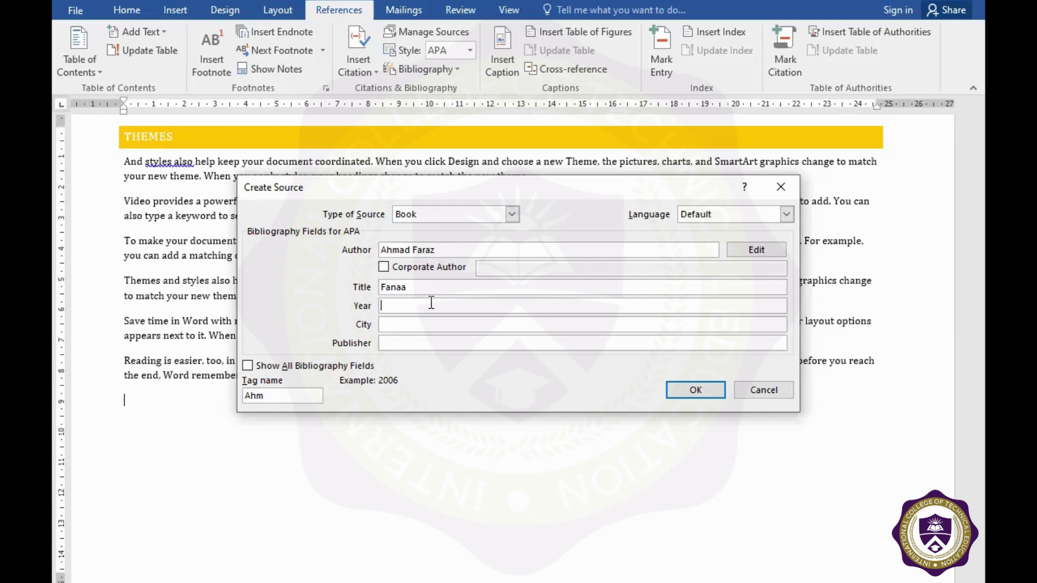
pyautogui.write('202')
pyautogui.write('2')
pyautogui.click(428, 323)
pyautogui.write('Rawalpi')
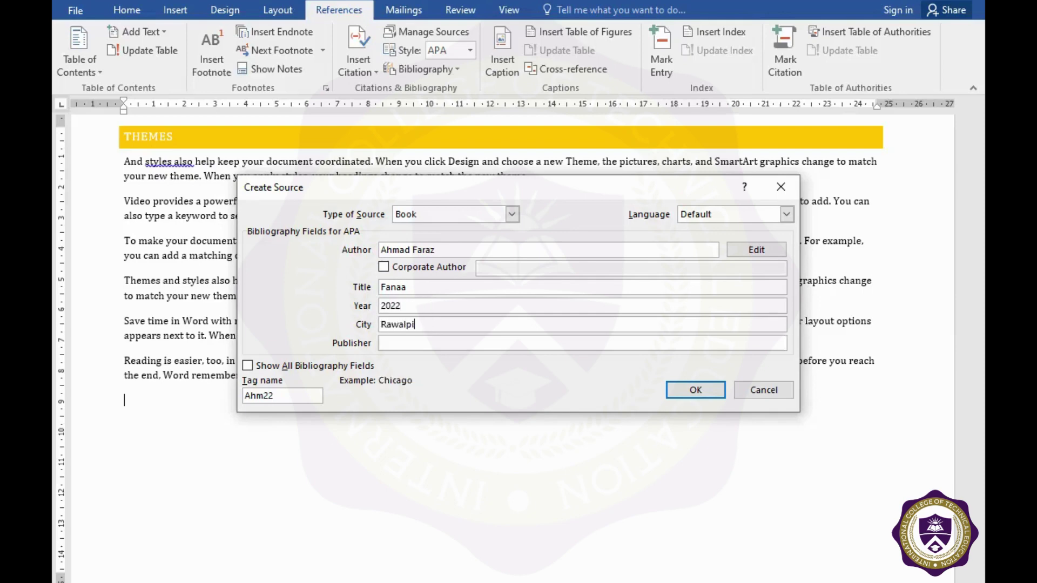
pyautogui.write('ndi')
pyautogui.click(412, 343)
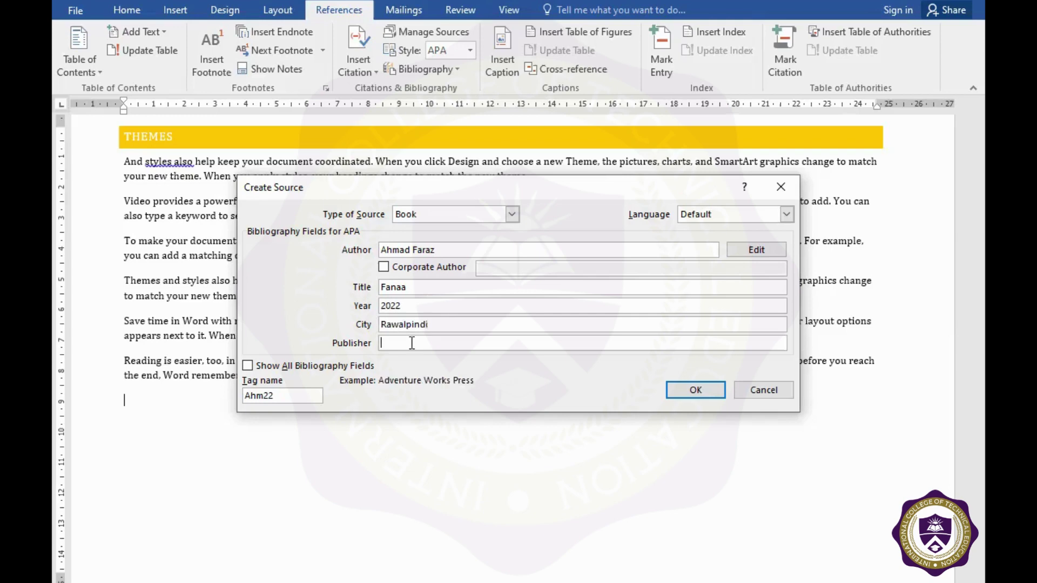
pyautogui.write('Lia')
pyautogui.write('qat')
pyautogui.write(' Publish')
pyautogui.write('er')
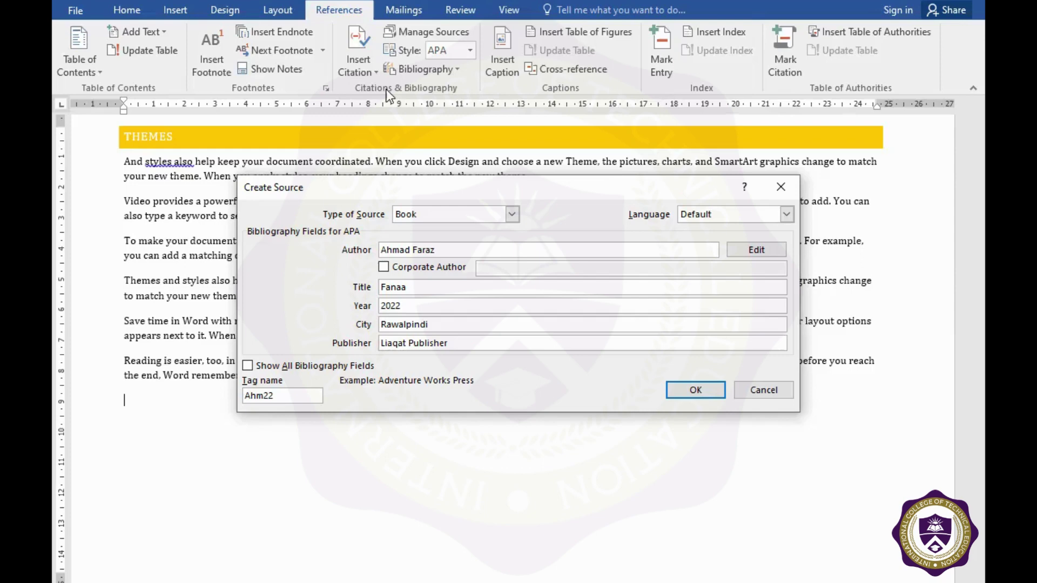
# Show all bibliography fields and enter state Punjab and country Pakistan, correcting the misspelling.
pyautogui.click(247, 367)
pyautogui.click(409, 344)
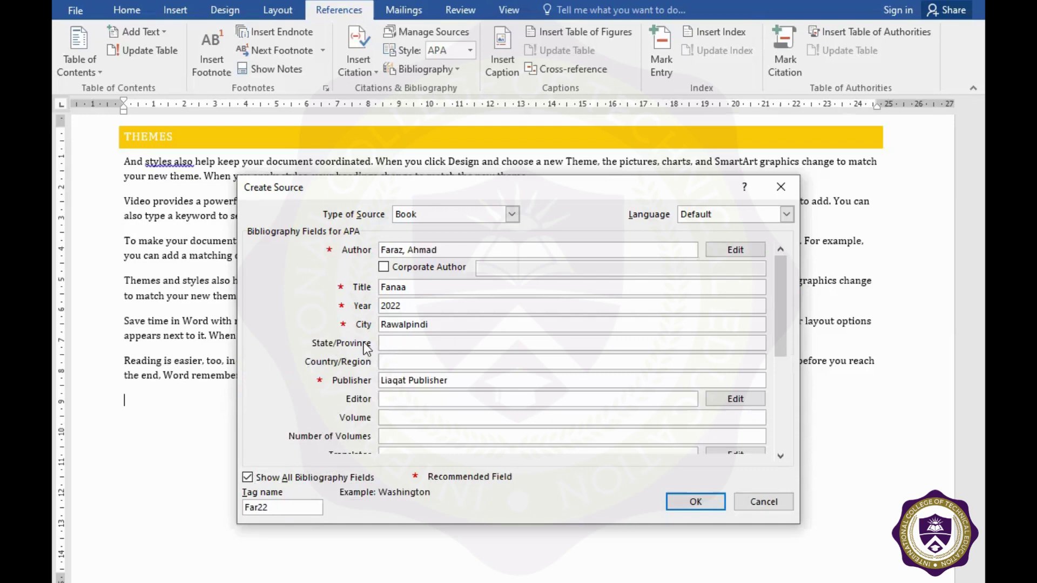
pyautogui.write('P')
pyautogui.write('unjab')
pyautogui.click(395, 362)
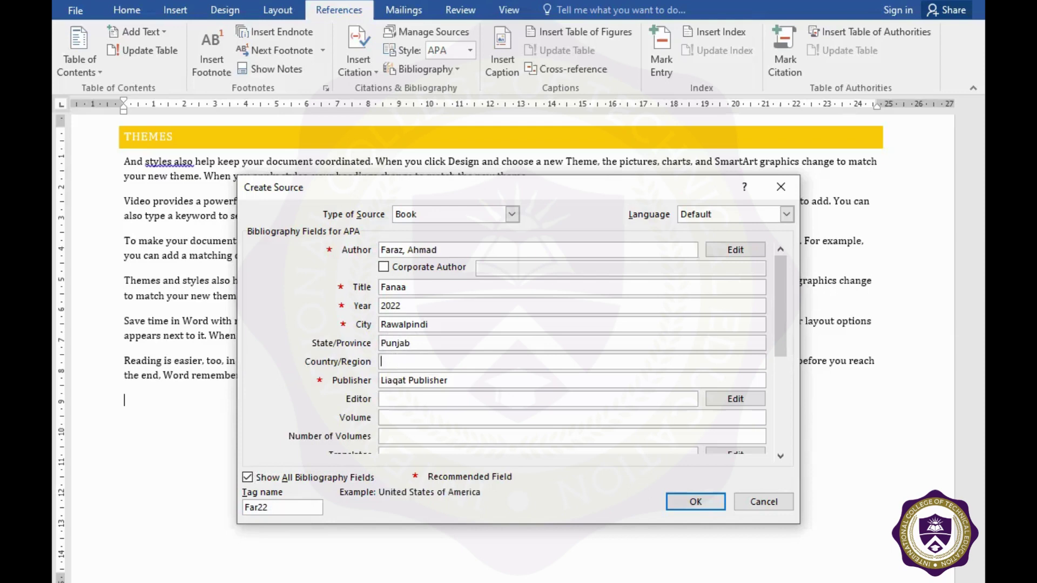
pyautogui.write('Paksitan')
pyautogui.press('Left')
pyautogui.press('Left')
pyautogui.press('Left')
pyautogui.press('BackSpace')
pyautogui.press('BackSpace')
pyautogui.write('is')
# Enter the editor's name, volume II of V volumes, and the translator's name.
pyautogui.click(415, 398)
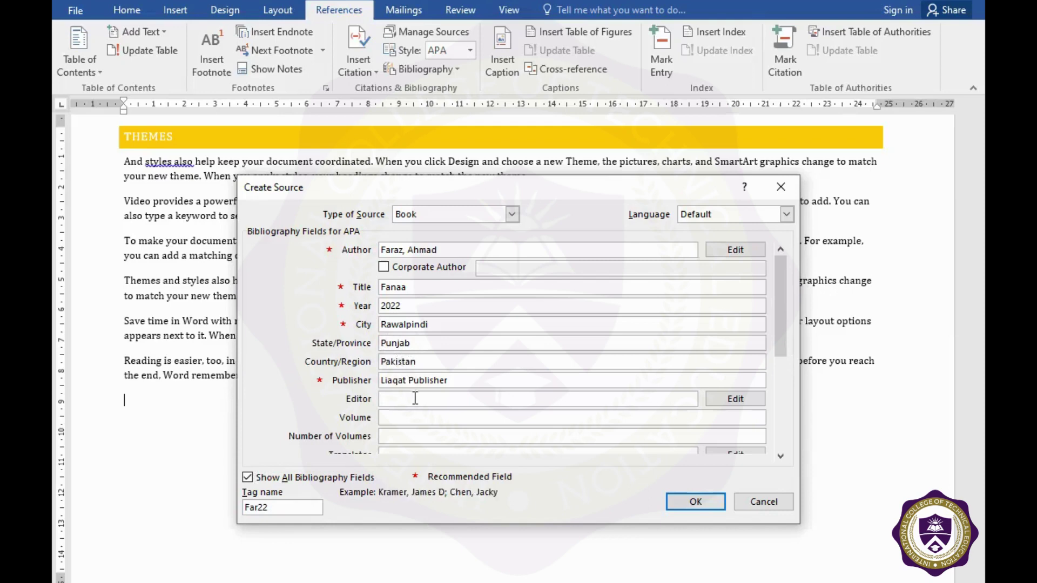
pyautogui.write('Rash')
pyautogui.write('id')
pyautogui.click(411, 419)
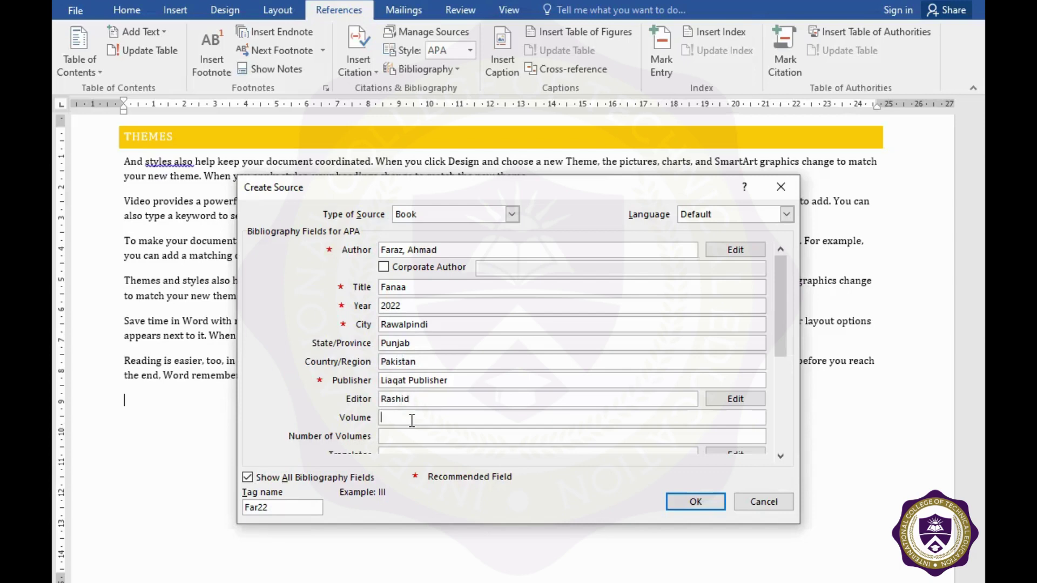
pyautogui.write('II')
pyautogui.click(402, 436)
pyautogui.write('IV')
pyautogui.press('BackSpace')
pyautogui.press('BackSpace')
pyautogui.write('V')
pyautogui.moveTo(779, 347); pyautogui.dragTo(620, 371)
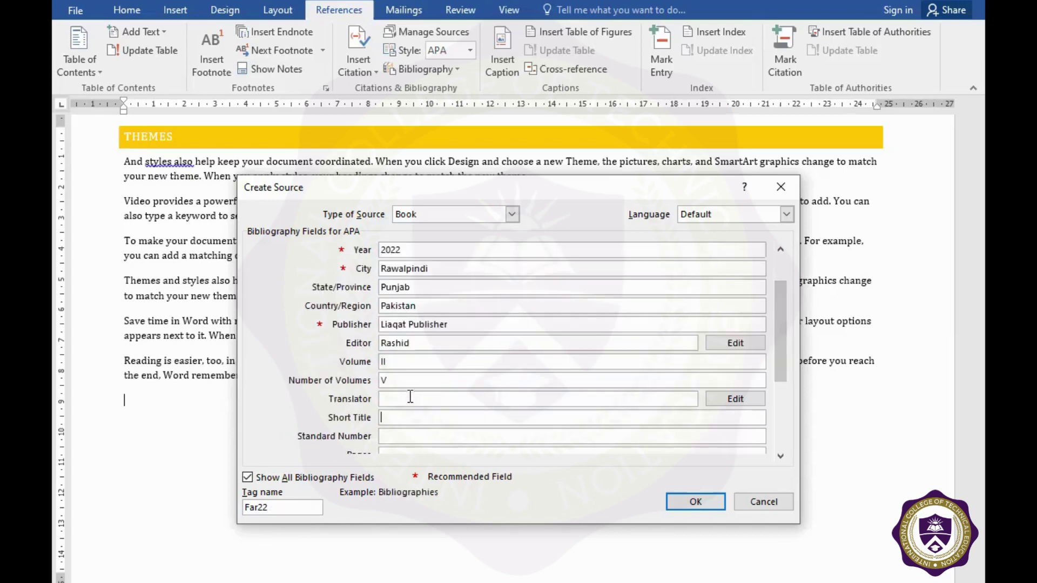
pyautogui.click(419, 393)
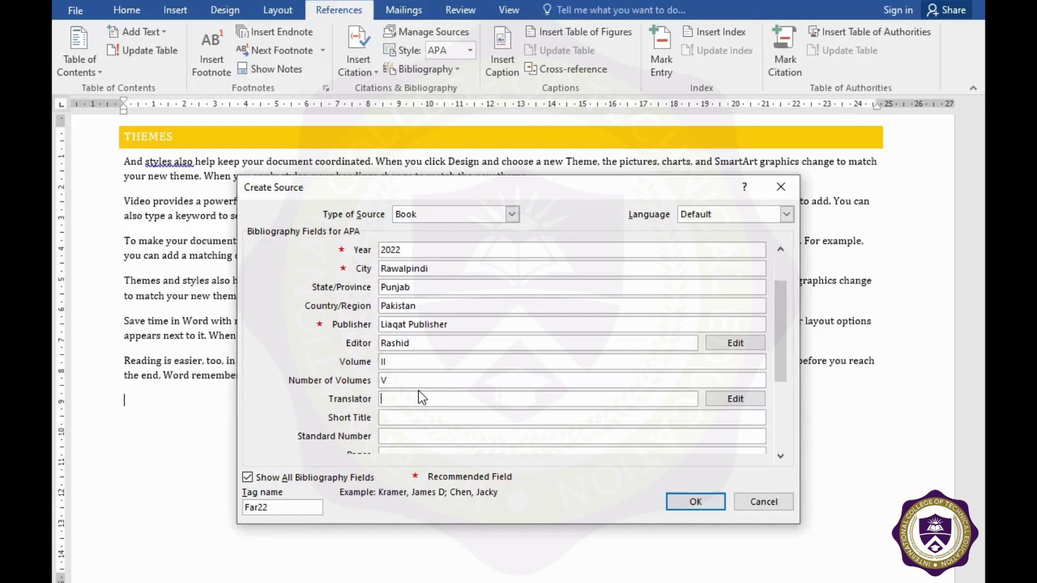
pyautogui.write('Yasi')
pyautogui.write('r Hussai')
pyautogui.write('n')
pyautogui.click(417, 415)
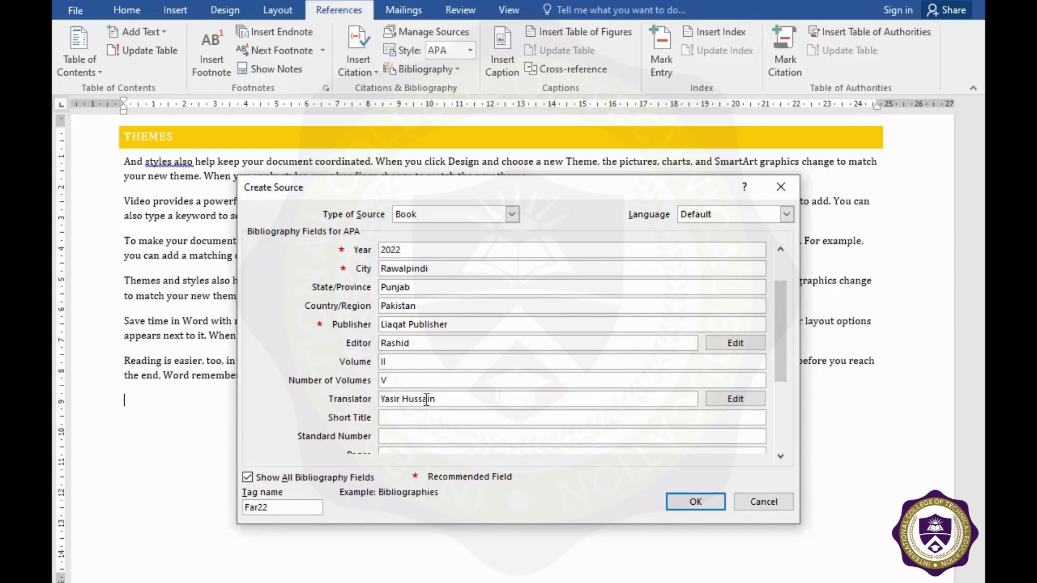
# Set the source's pages to 110 and edition to 1st.
pyautogui.scroll(1, 779, 307)
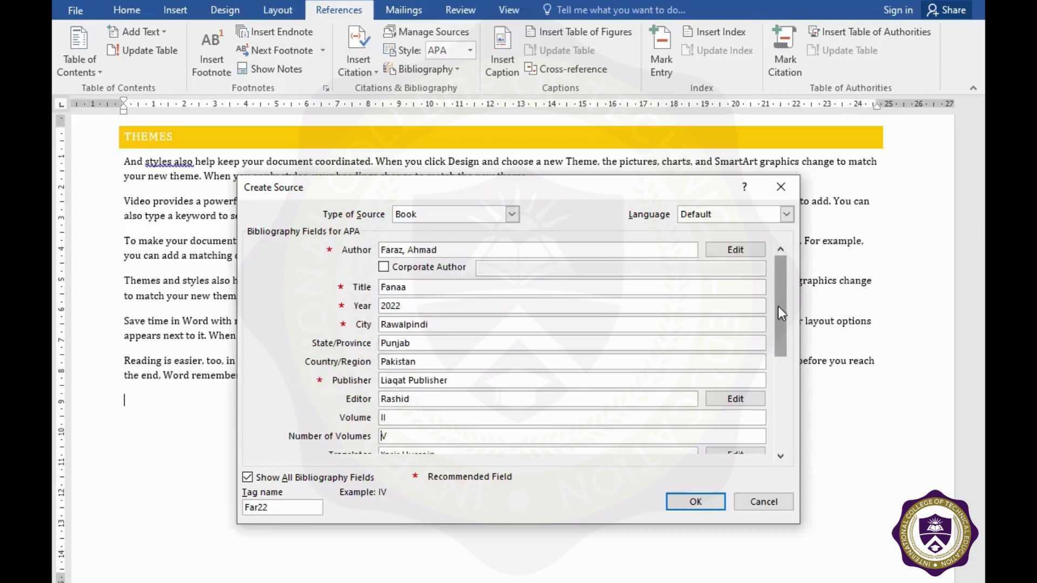
pyautogui.scroll(-2, 682, 364)
pyautogui.click(402, 418)
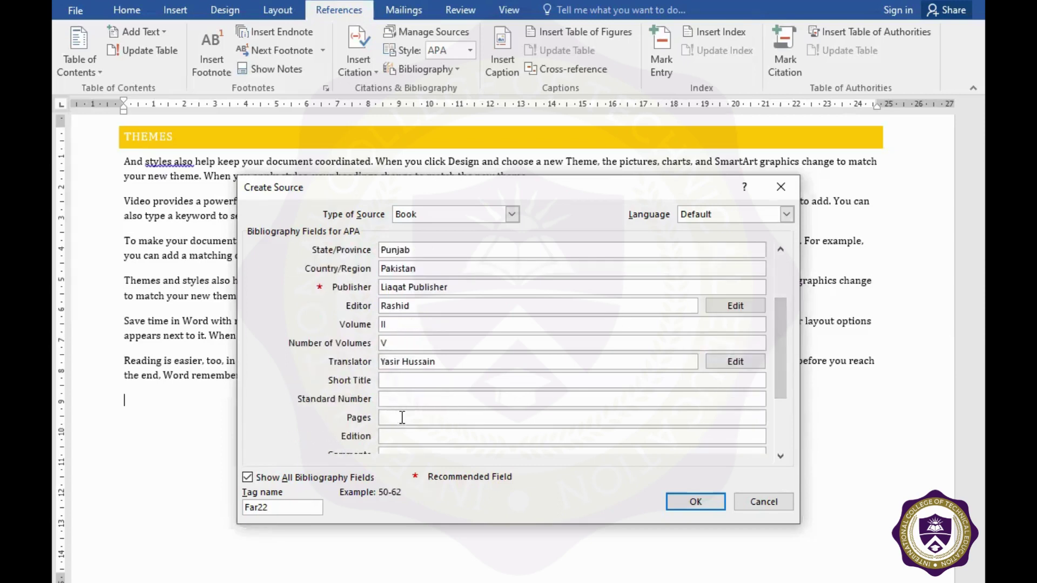
pyautogui.write('1')
pyautogui.write('10')
pyautogui.click(401, 432)
pyautogui.write('1st')
pyautogui.moveTo(777, 383); pyautogui.dragTo(773, 399)
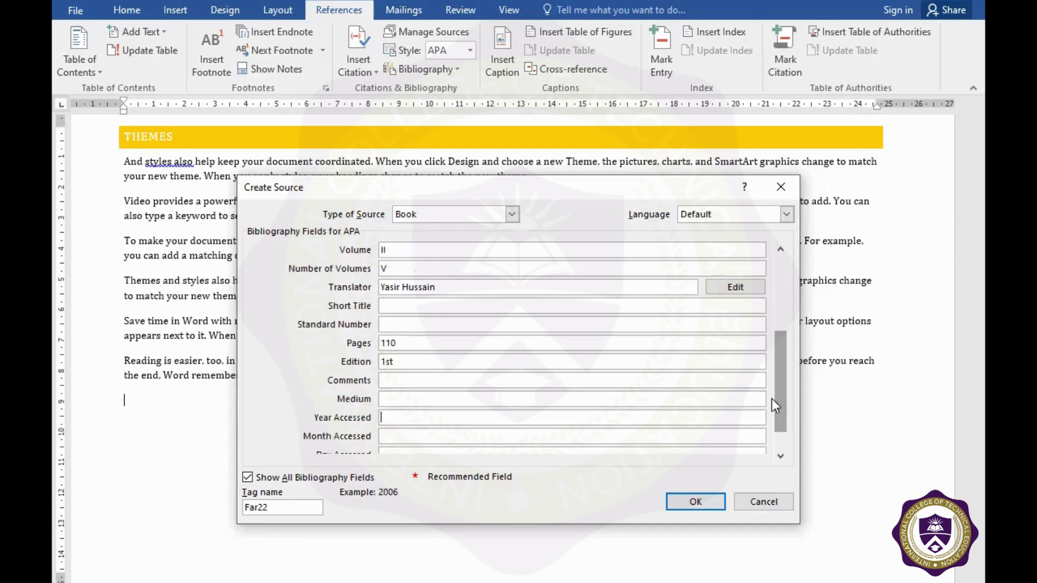
# Add the comment 'Must Read', fixing the typo, and set the medium to Docs.
pyautogui.click(407, 383)
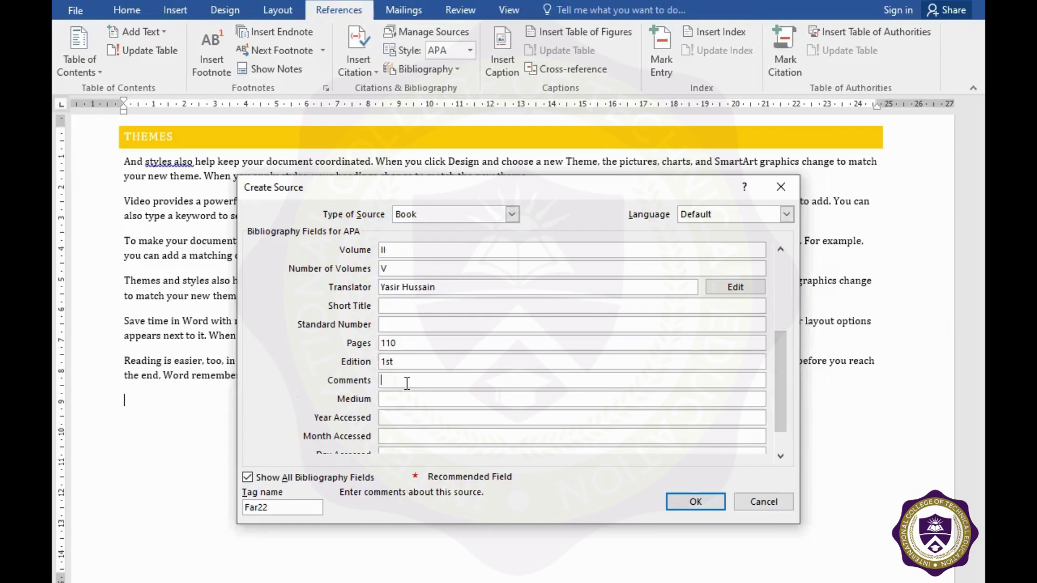
pyautogui.write('Must R')
pyautogui.write('aed')
pyautogui.moveTo(428, 382); pyautogui.dragTo(411, 386)
pyautogui.write('ead')
pyautogui.click(402, 401)
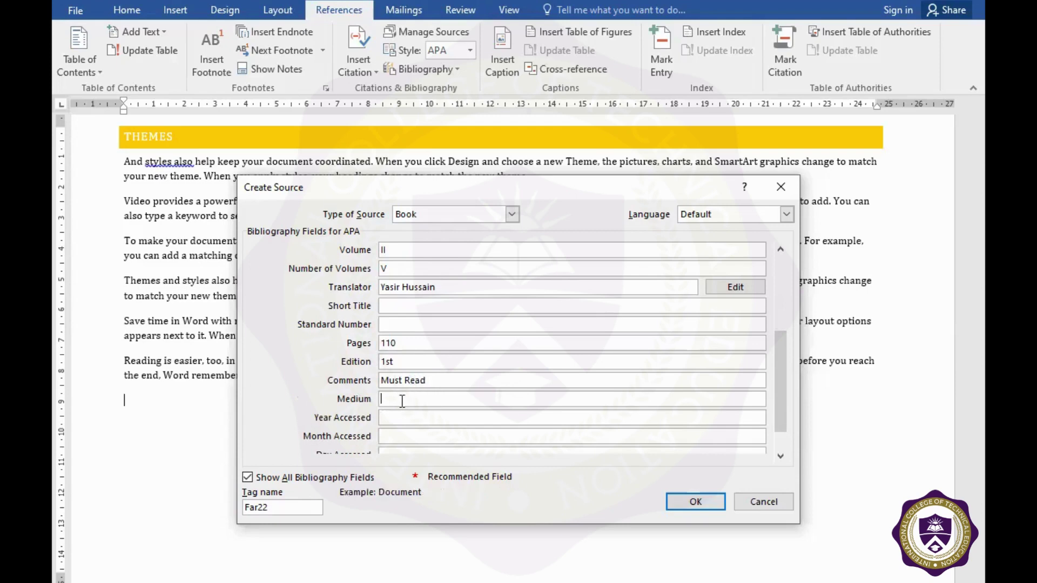
pyautogui.click(427, 379)
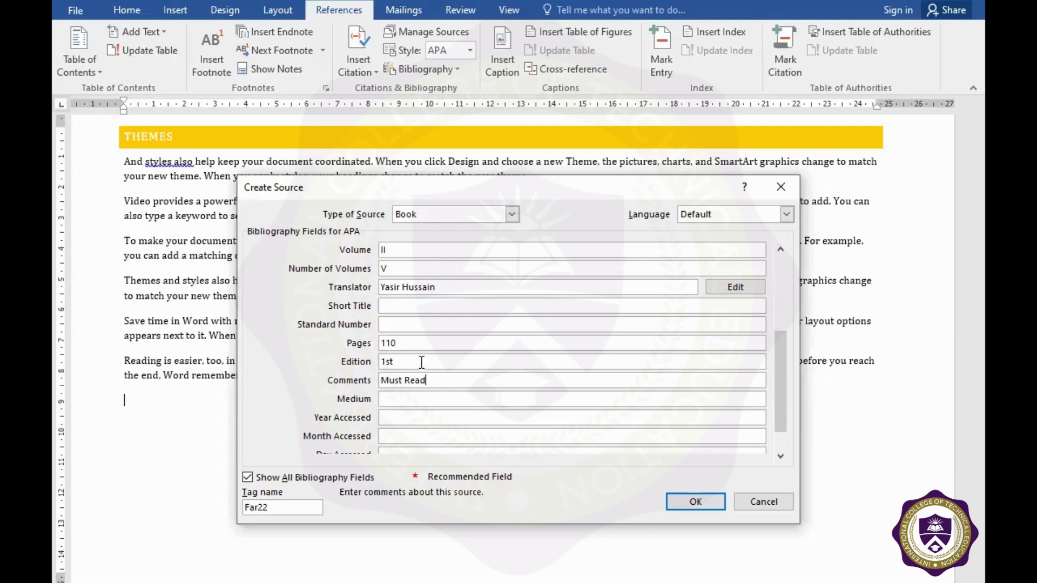
pyautogui.click(420, 360)
pyautogui.click(421, 345)
pyautogui.click(422, 361)
pyautogui.click(437, 381)
pyautogui.click(421, 397)
pyautogui.write('Docs')
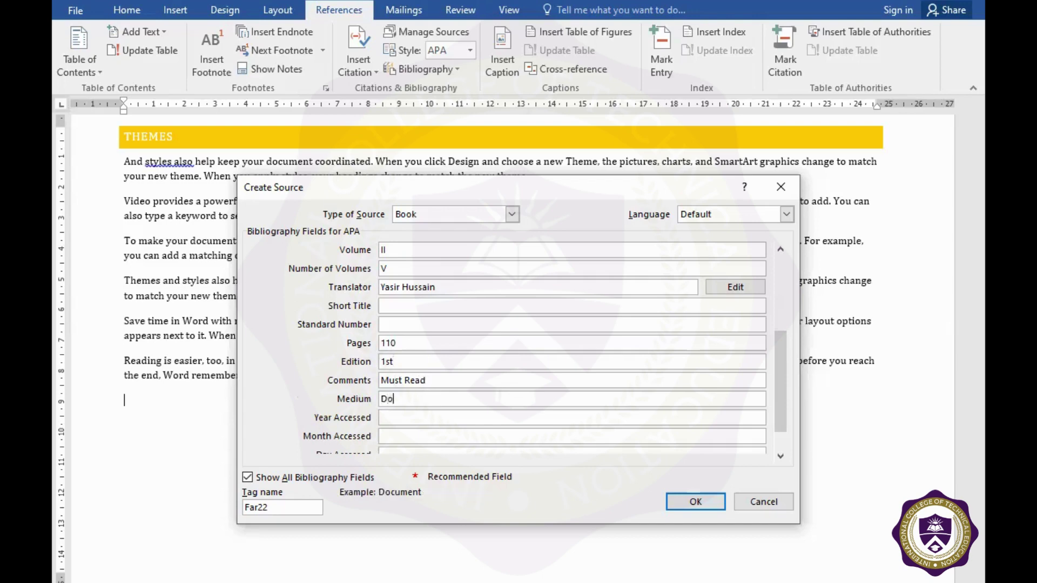
# Set the accessed date to 18 Jan 2023 and insert the source's citation.
pyautogui.click(414, 415)
pyautogui.scroll(-1, 778, 429)
pyautogui.click(405, 399)
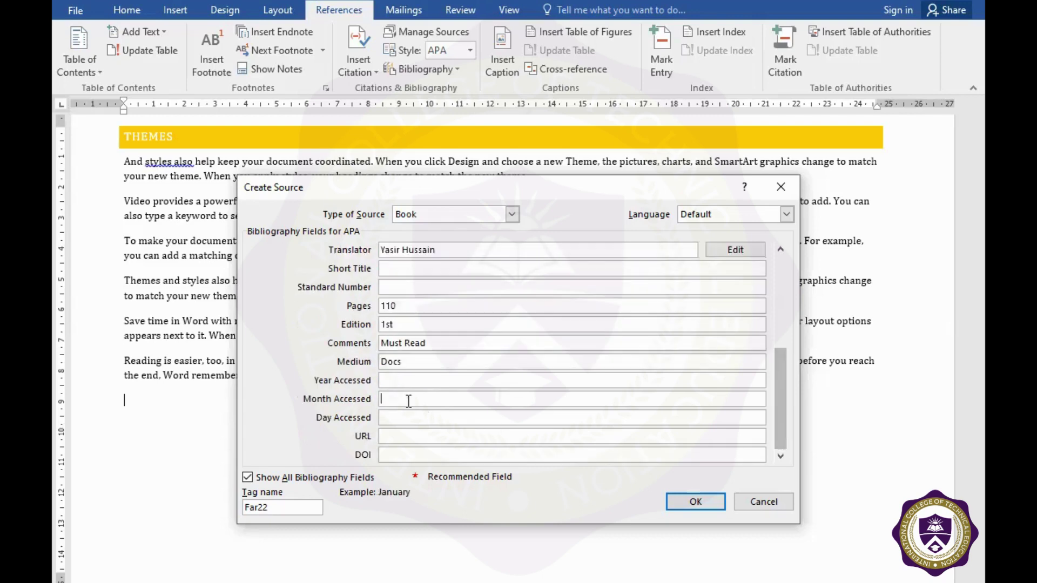
pyautogui.write('2023')
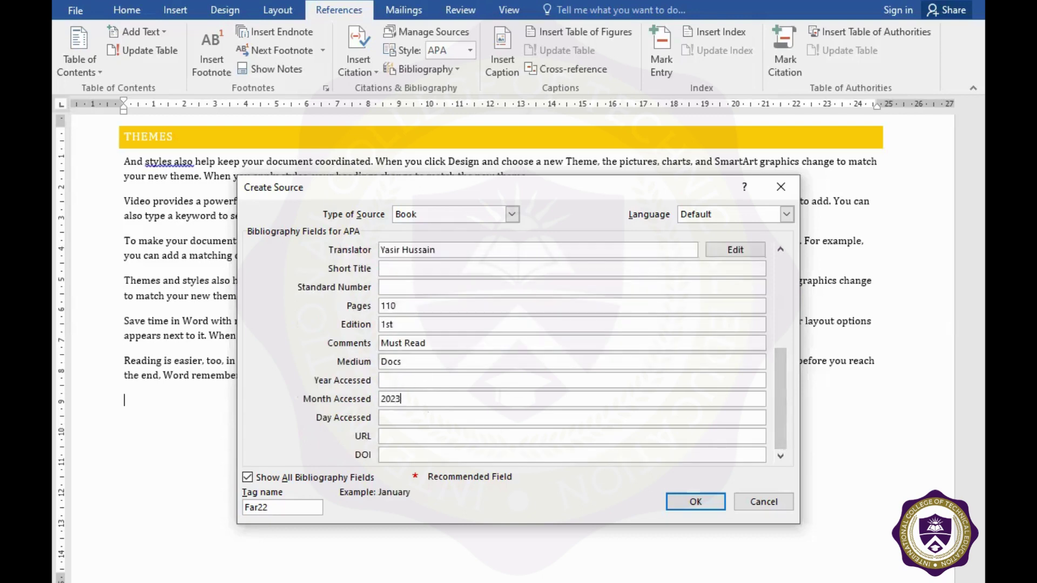
pyautogui.click(394, 380)
pyautogui.write('2023')
pyautogui.moveTo(402, 399); pyautogui.dragTo(370, 405)
pyautogui.press('BackSpace')
pyautogui.write('Jan')
pyautogui.click(404, 416)
pyautogui.write('18')
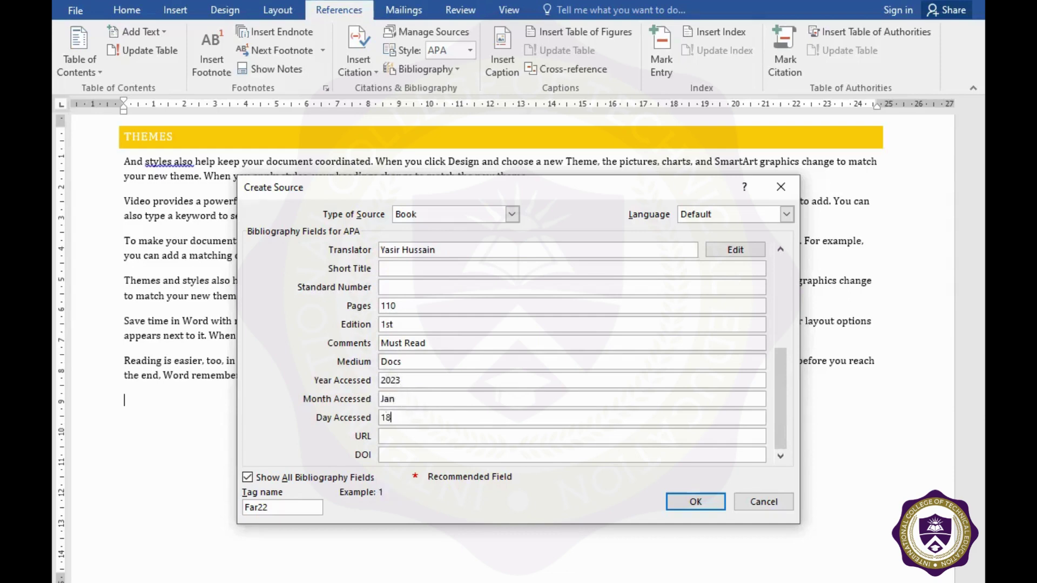
pyautogui.click(406, 437)
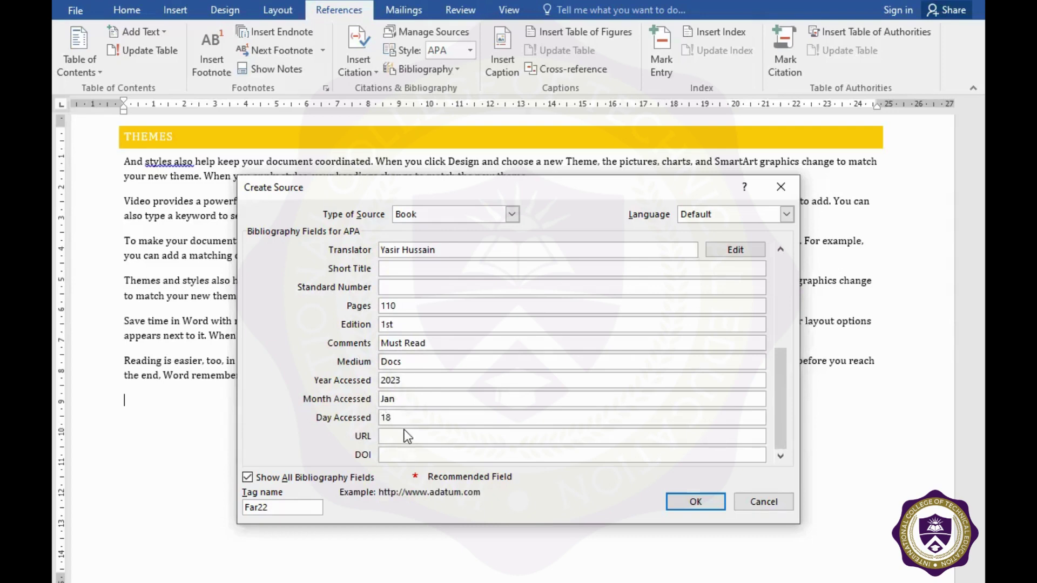
pyautogui.click(407, 453)
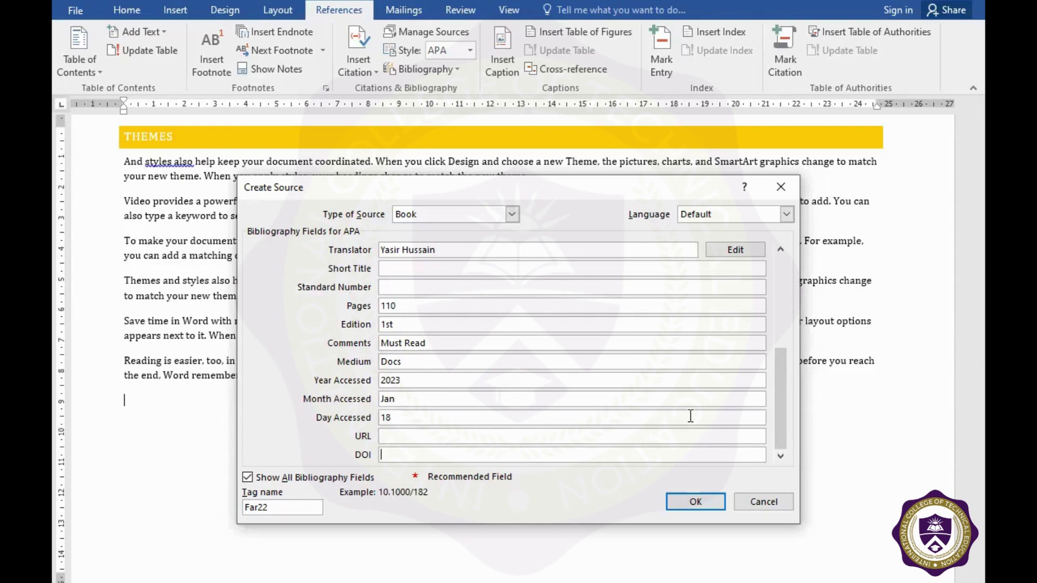
pyautogui.click(696, 495)
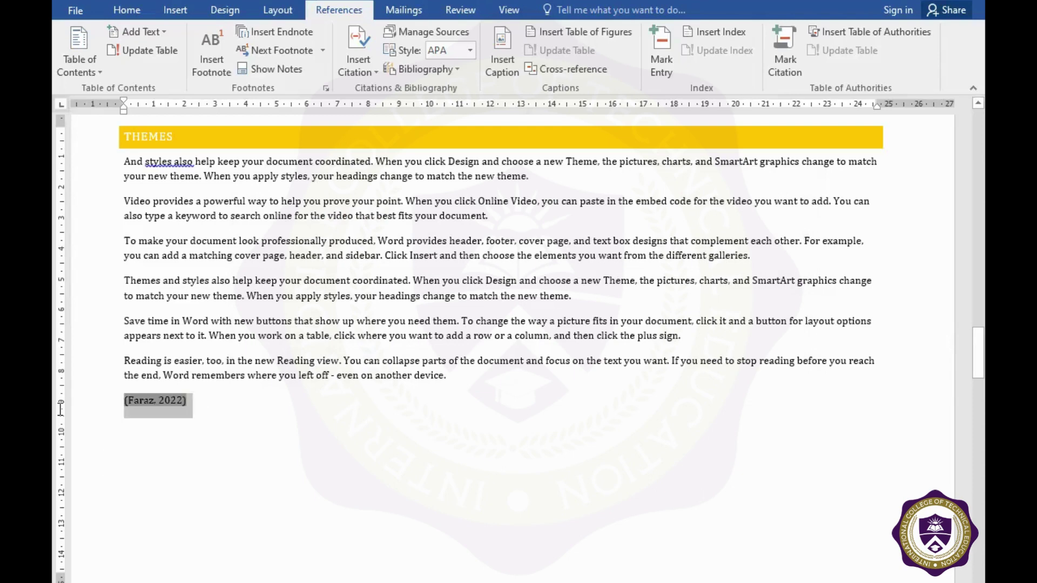
# Add a new paragraph after the citation and open the References Bibliography style gallery.
pyautogui.click(157, 427)
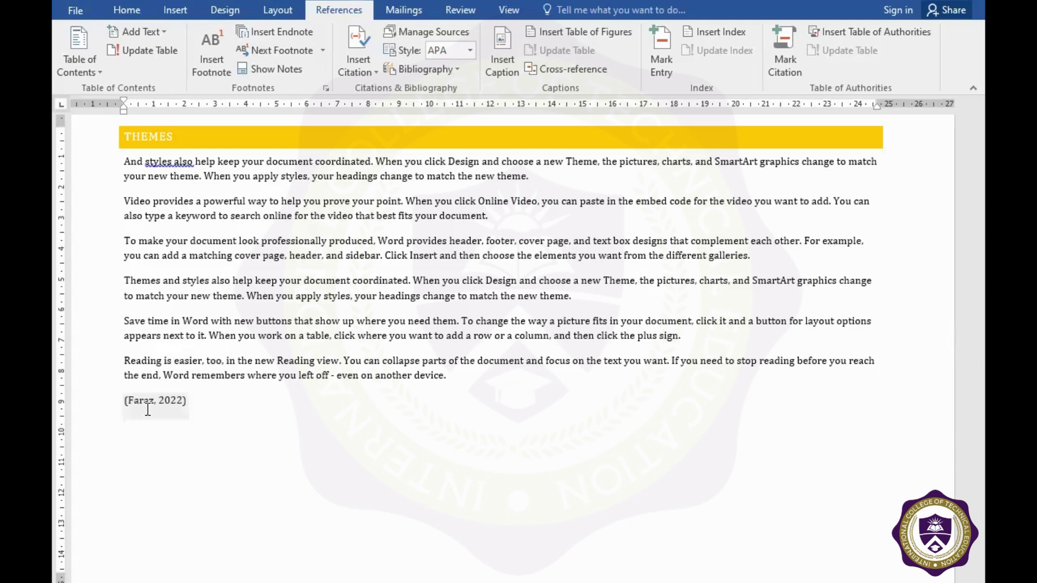
pyautogui.press('Return')
pyautogui.press('Return')
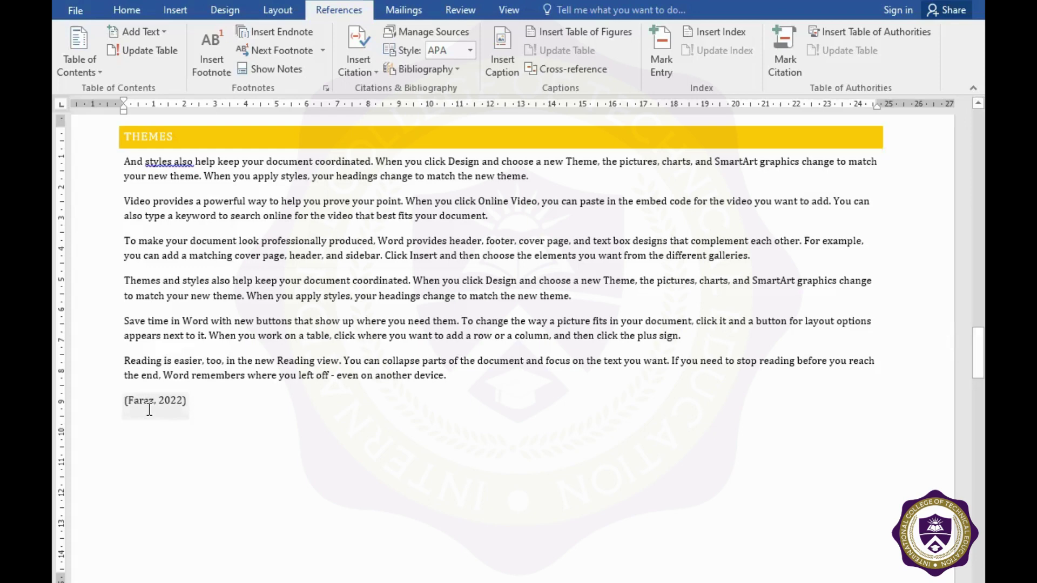
pyautogui.click(417, 72)
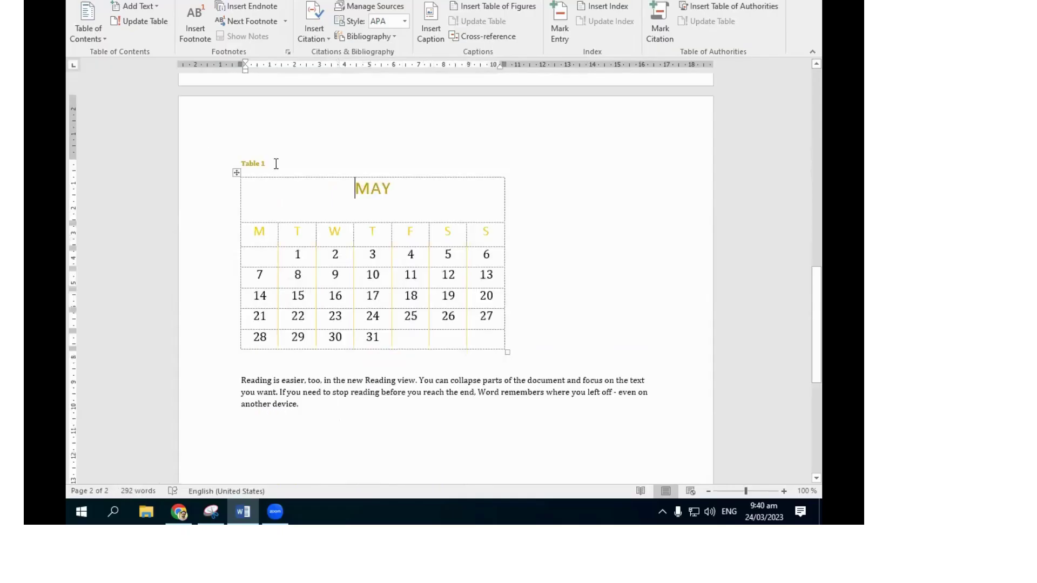
# Drag the May calendar table's corner handle to make it shorter and much narrower.
pyautogui.scroll(4, 331, 213)
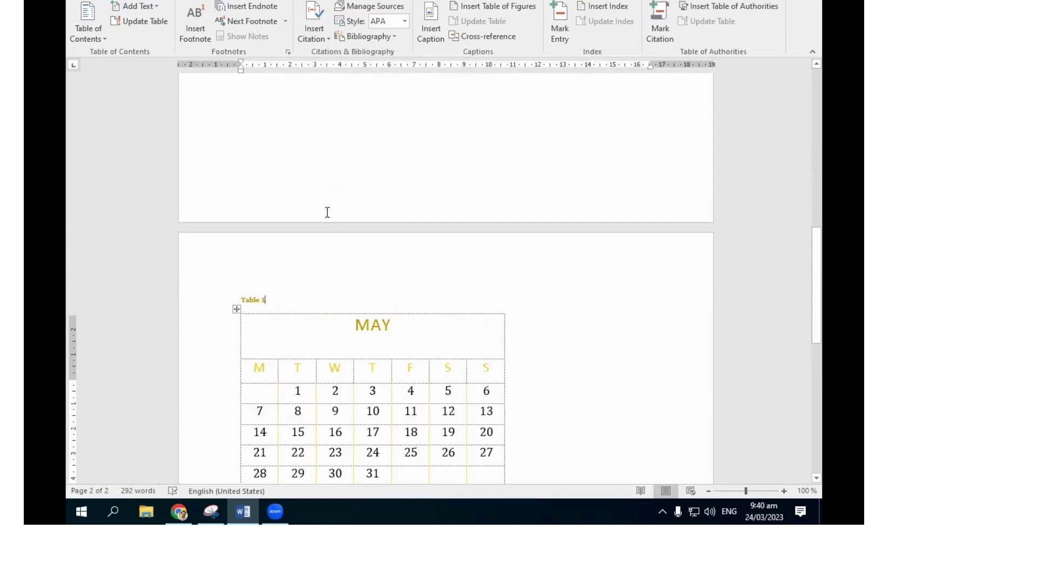
pyautogui.scroll(-3, 327, 212)
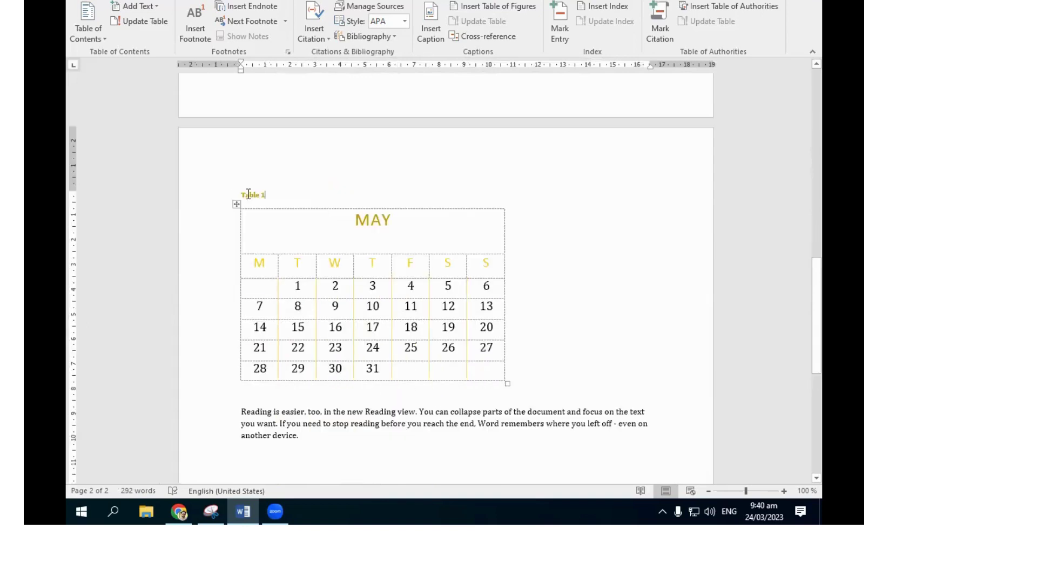
pyautogui.click(504, 378)
pyautogui.moveTo(504, 378); pyautogui.dragTo(482, 305)
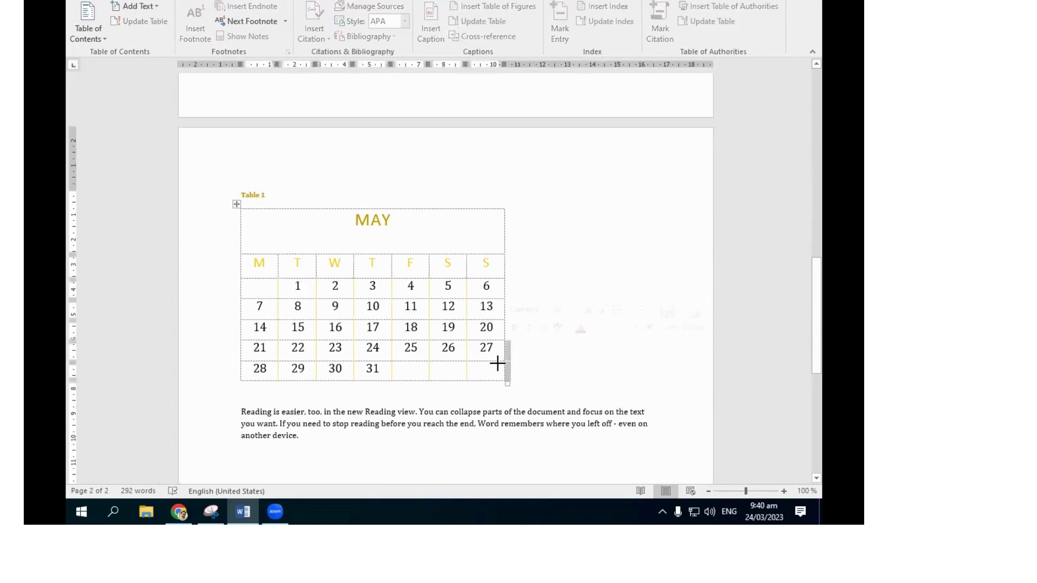
pyautogui.moveTo(465, 269)
pyautogui.mouseDown()
pyautogui.moveTo(393, 242)
pyautogui.moveTo(402, 319)
pyautogui.mouseUp()
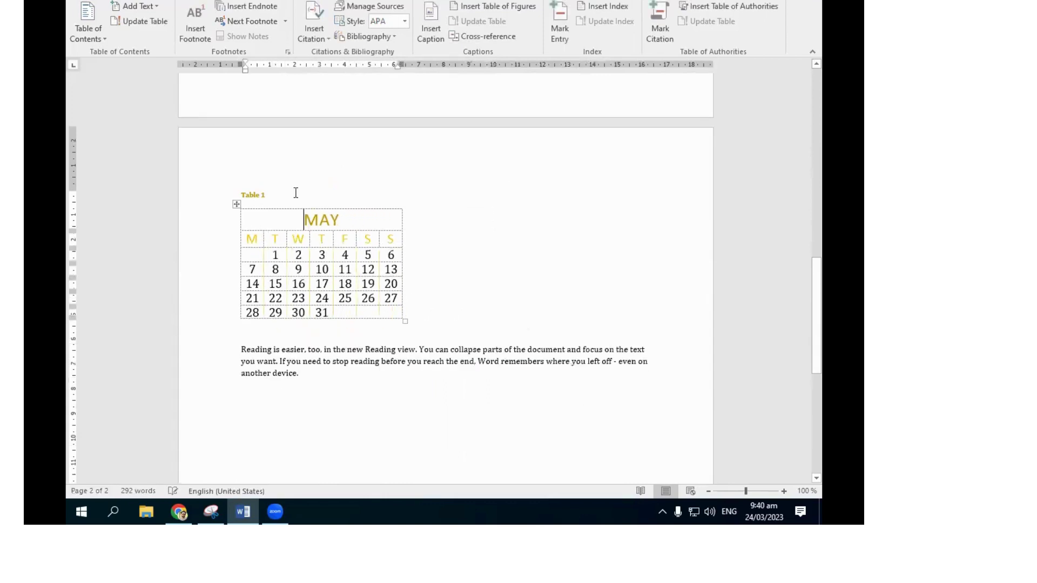
pyautogui.scroll(10, 295, 215)
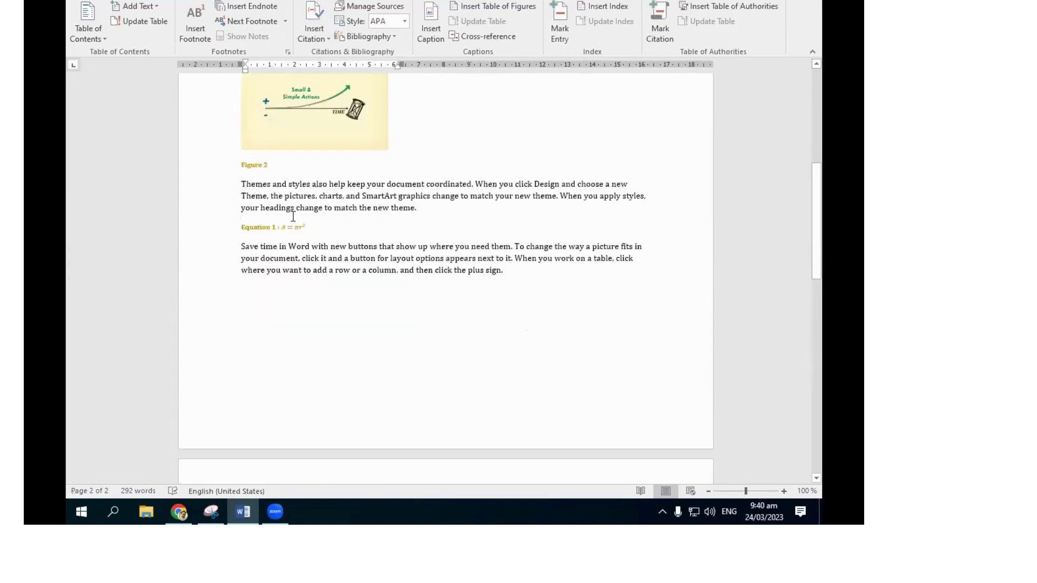
pyautogui.scroll(6, 293, 216)
pyautogui.scroll(4, 293, 216)
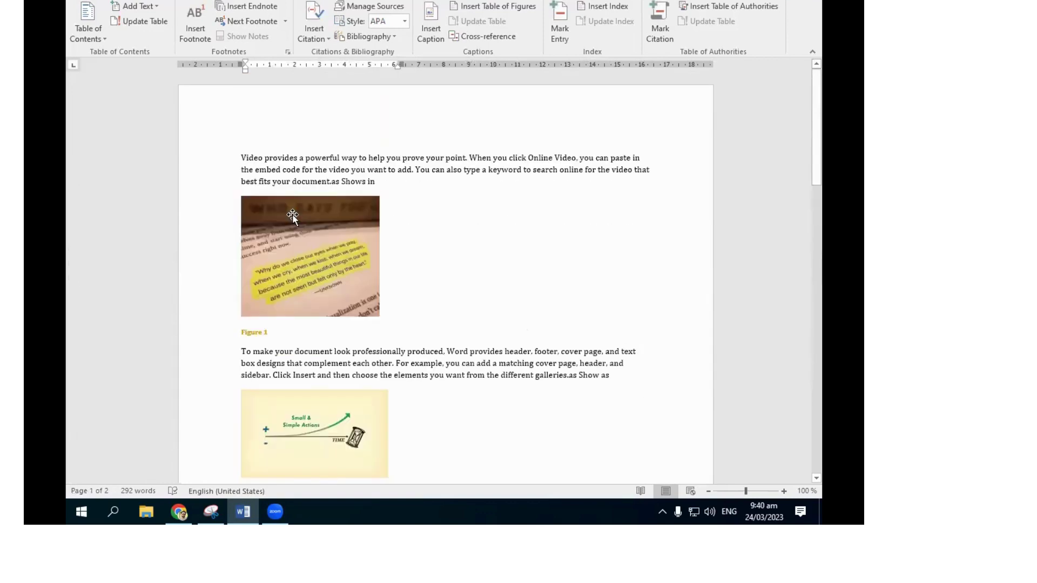
pyautogui.click(293, 216)
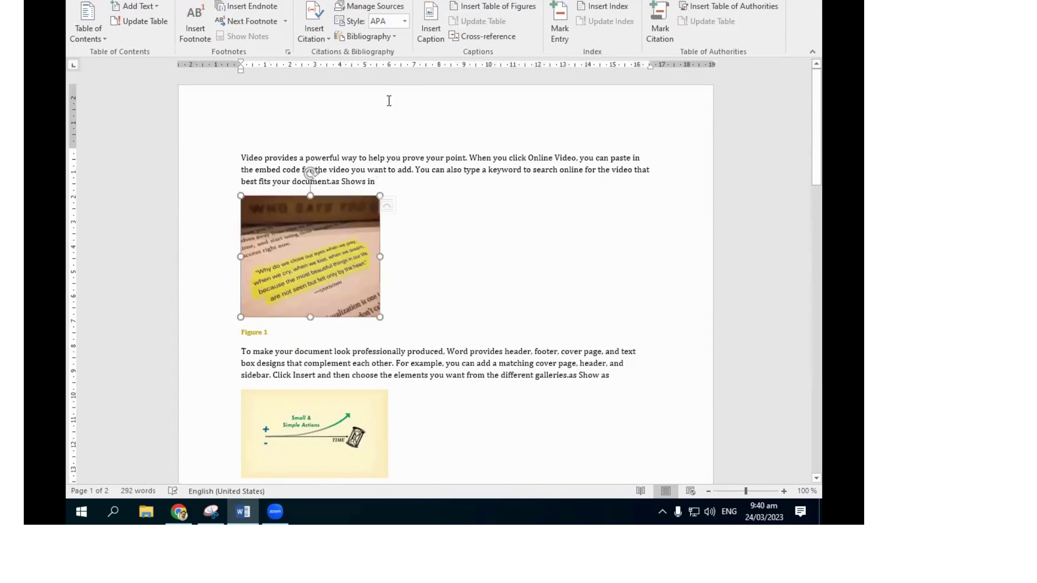
pyautogui.click(430, 25)
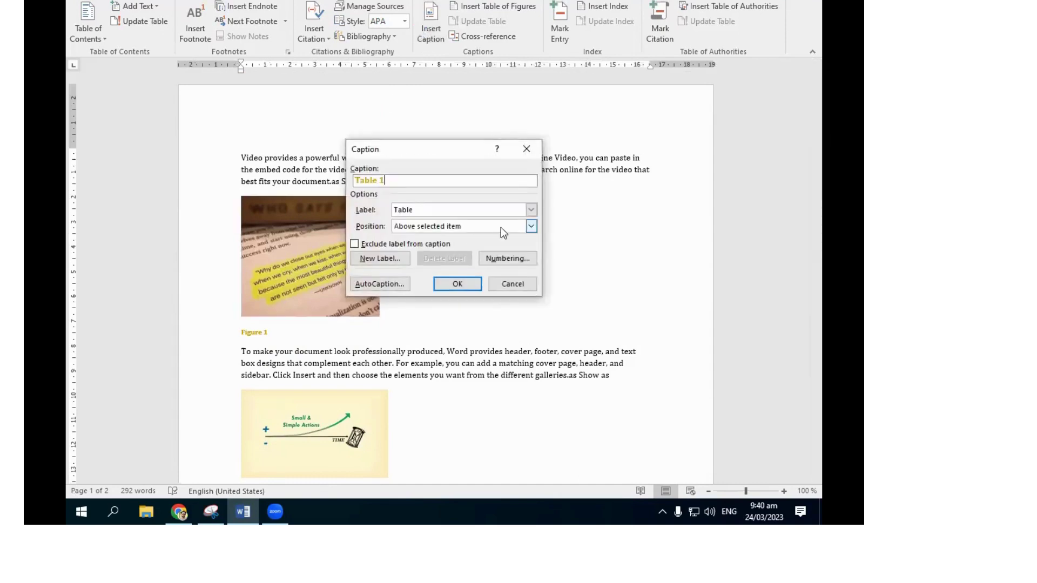
pyautogui.click(531, 227)
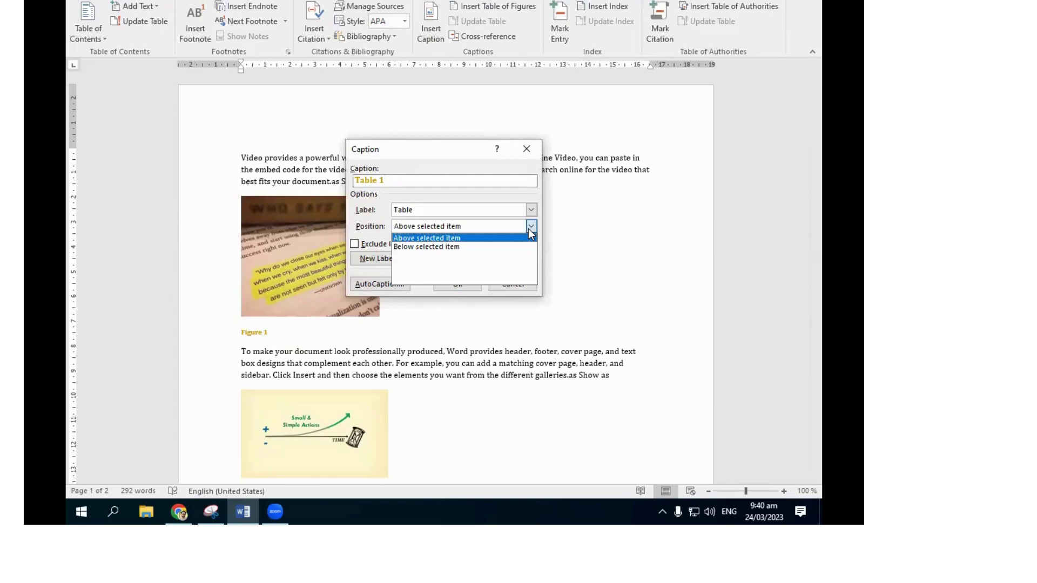
pyautogui.click(531, 210)
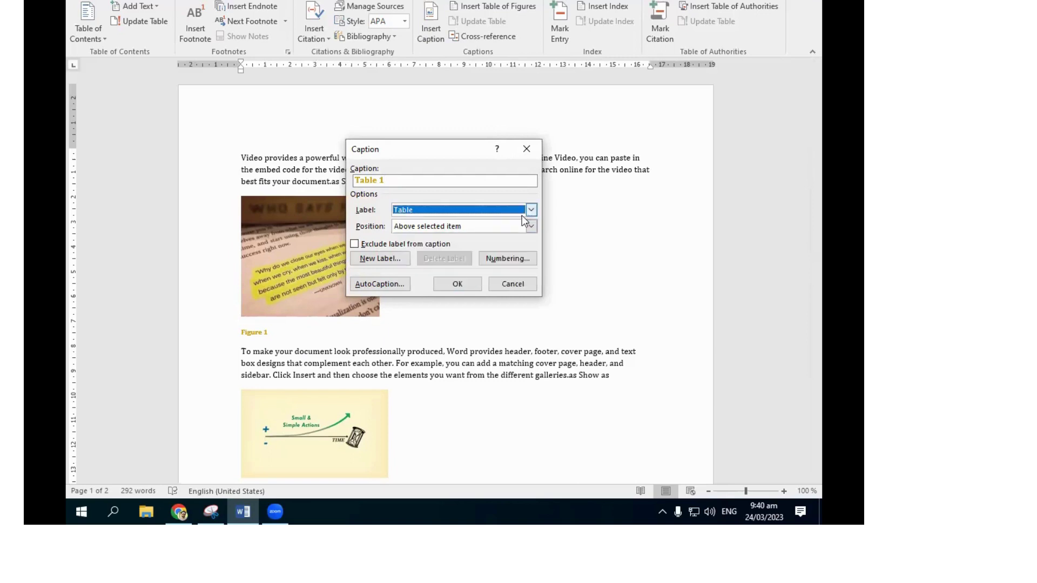
pyautogui.click(531, 209)
pyautogui.click(532, 218)
pyautogui.click(532, 209)
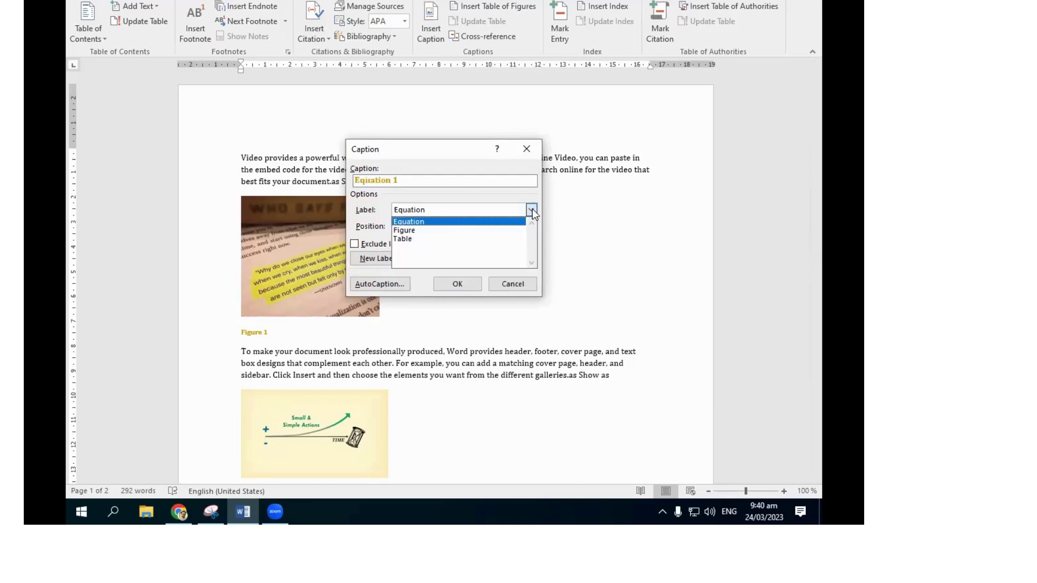
pyautogui.click(510, 228)
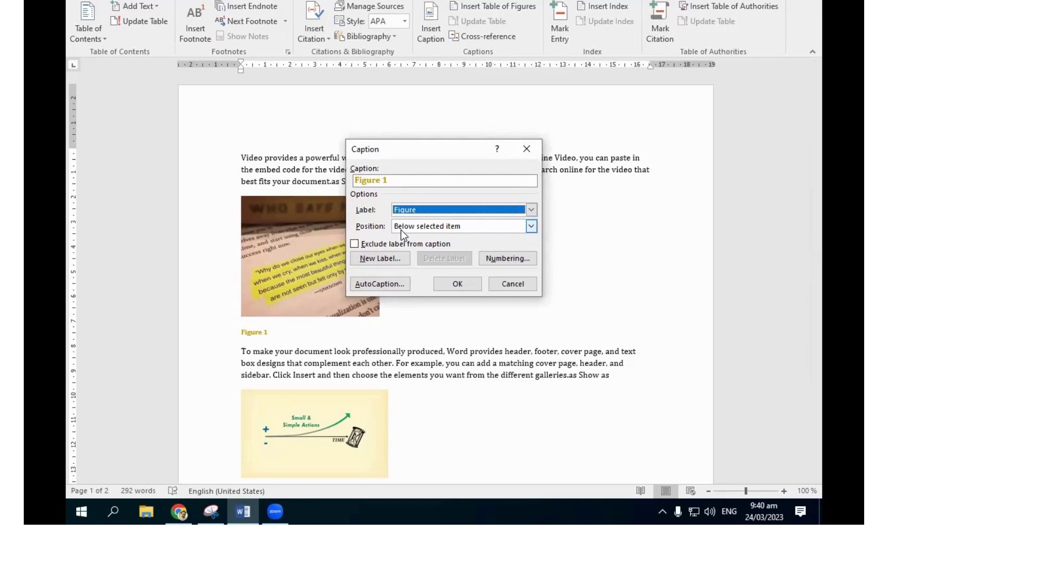
pyautogui.click(380, 259)
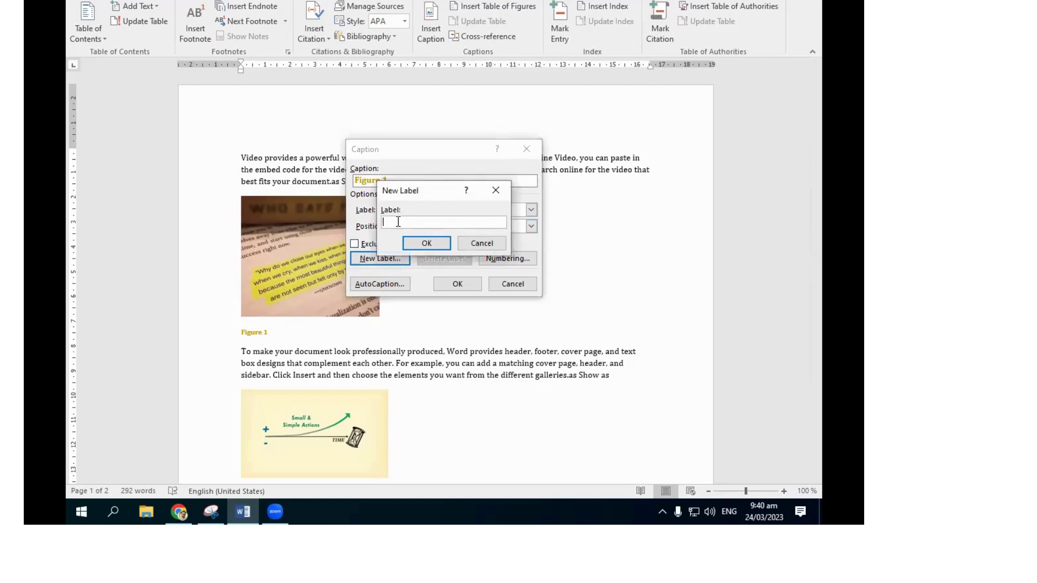
pyautogui.click(471, 246)
pyautogui.click(531, 210)
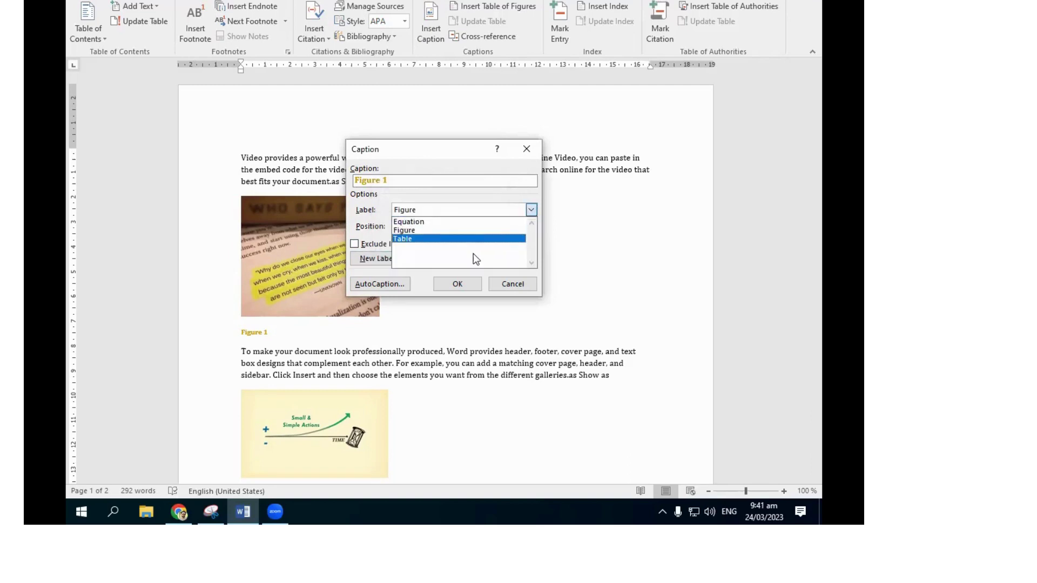
pyautogui.click(491, 201)
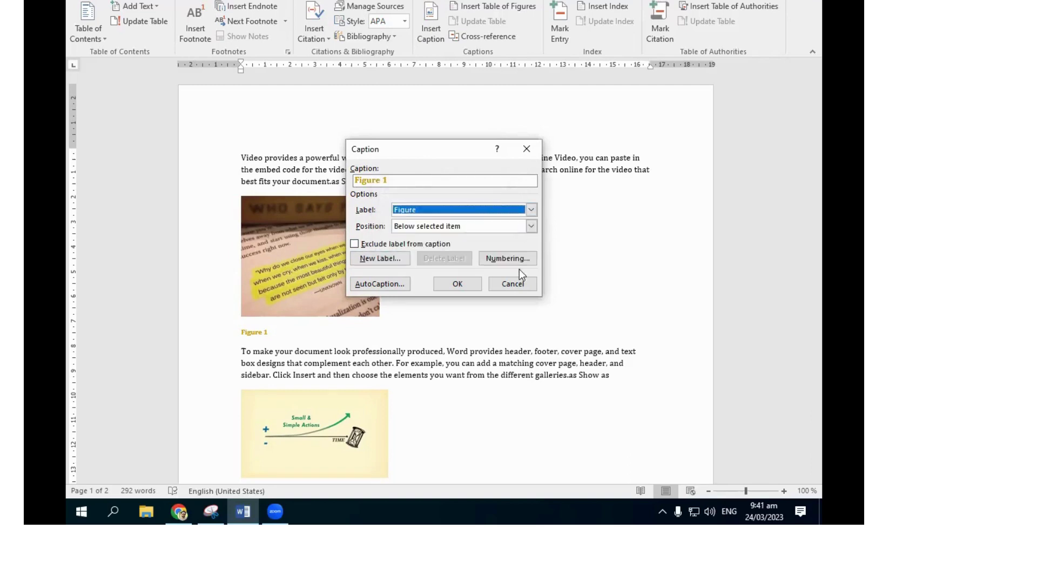
pyautogui.click(494, 285)
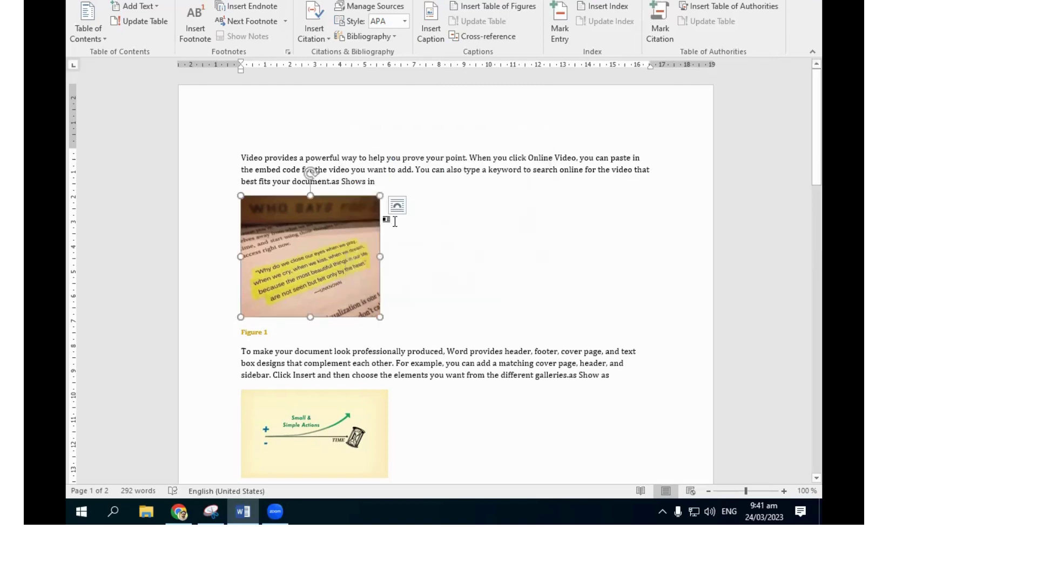
pyautogui.click(446, 32)
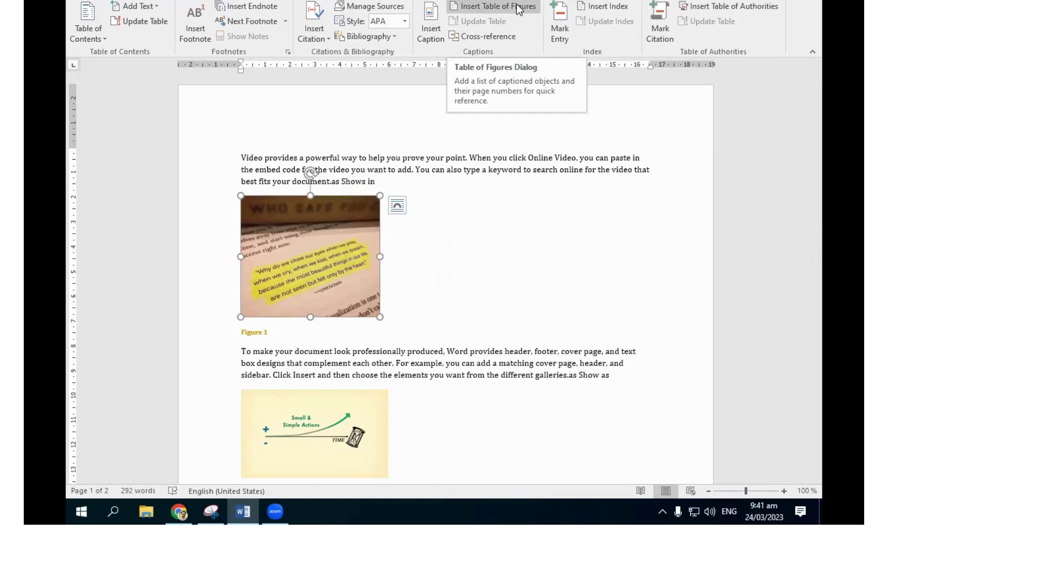
# Insert a table of figures below page 2's last paragraph, listing Table 1.
pyautogui.scroll(-6, 473, 254)
pyautogui.scroll(-6, 513, 270)
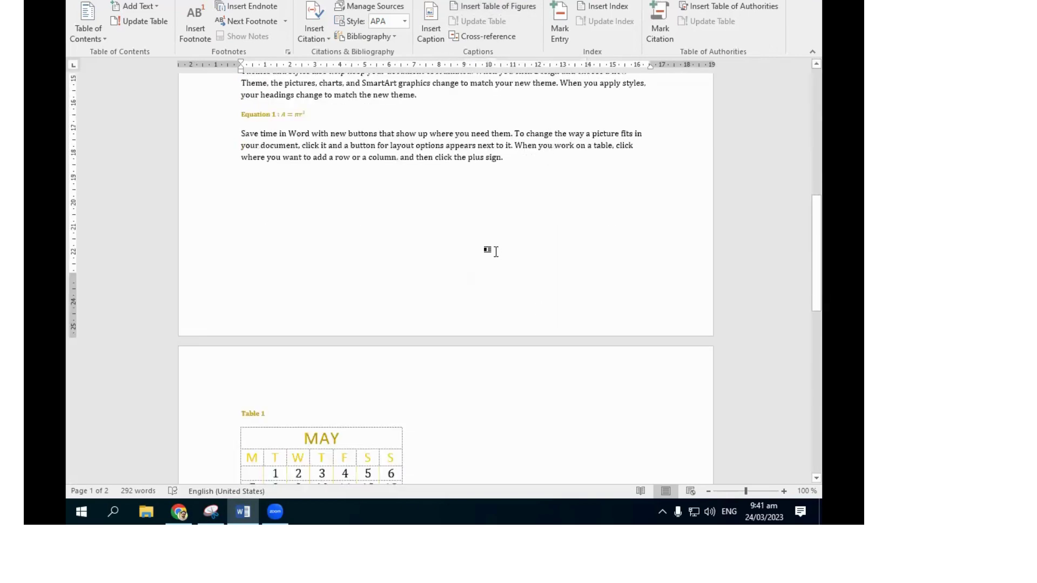
pyautogui.scroll(-5, 496, 252)
pyautogui.click(353, 268)
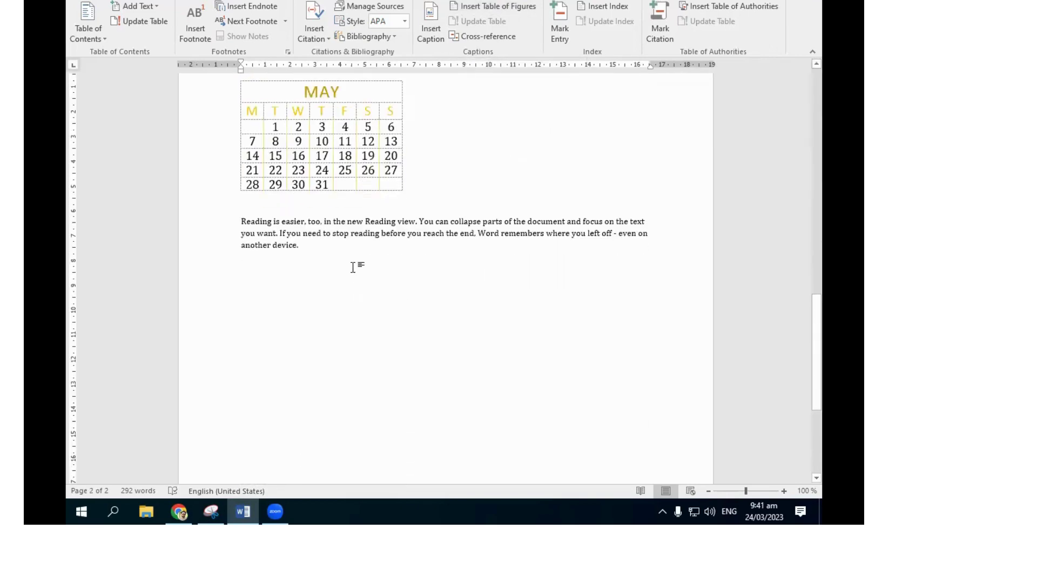
pyautogui.click(472, 15)
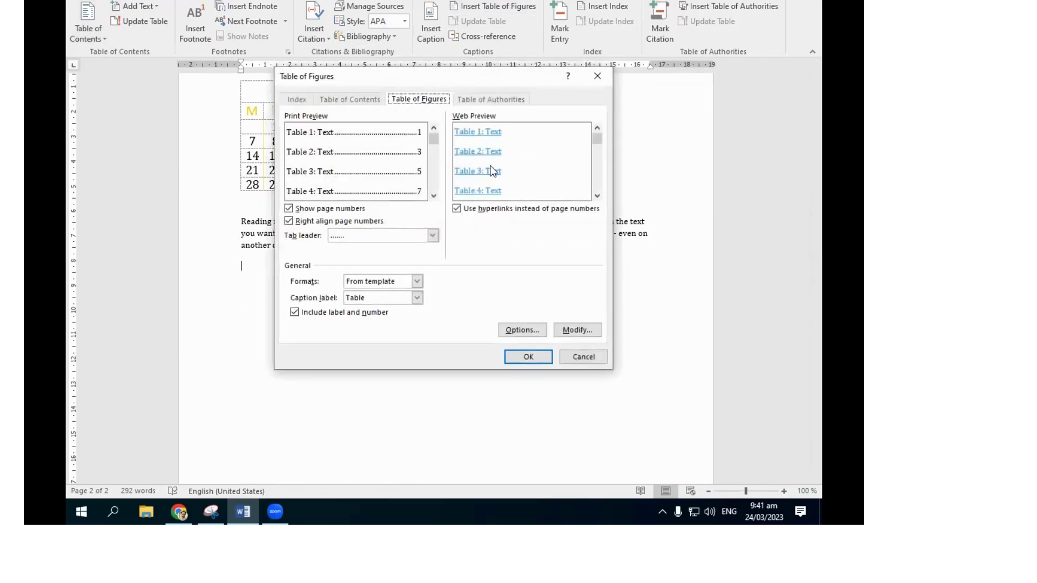
pyautogui.click(522, 358)
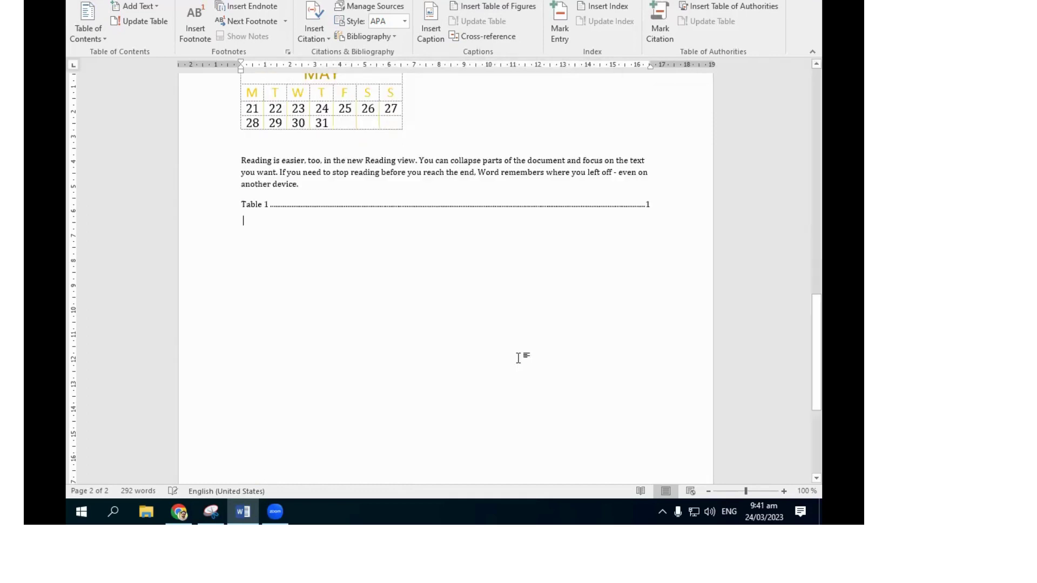
# Select the Figure 1 picture on page 1.
pyautogui.scroll(4, 302, 210)
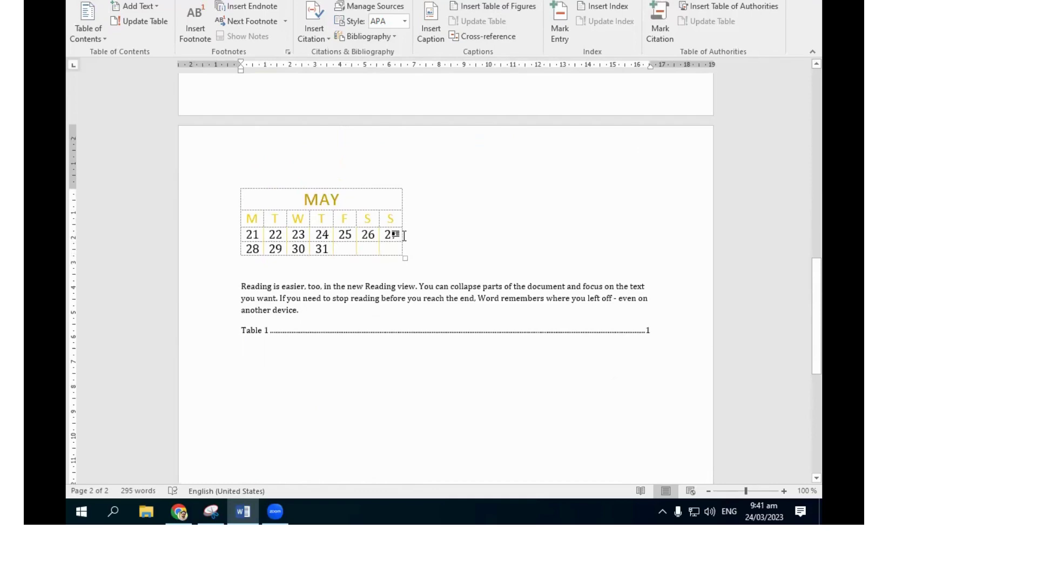
pyautogui.scroll(5, 324, 216)
pyautogui.scroll(3, 270, 243)
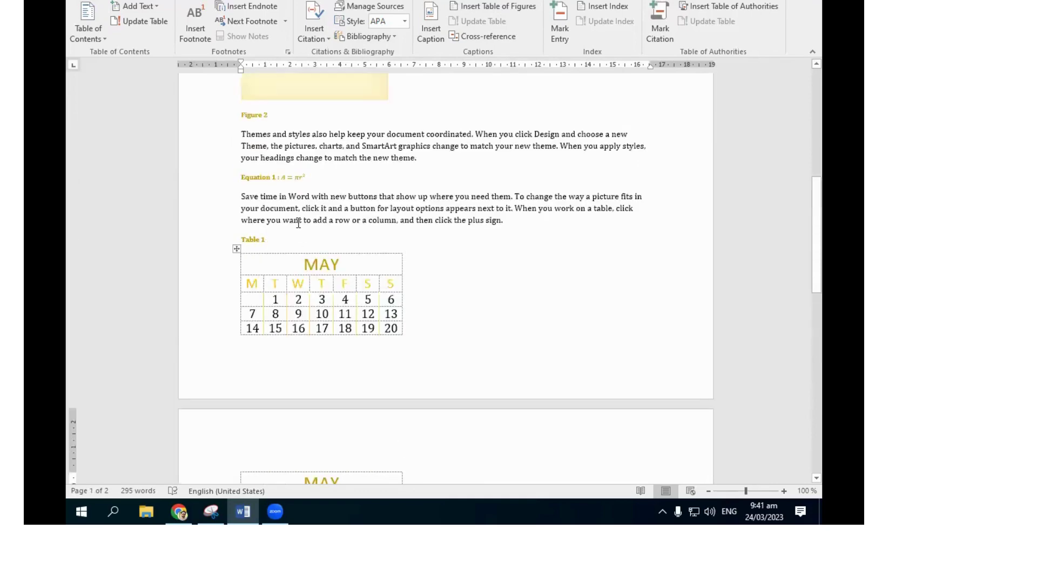
pyautogui.scroll(3, 281, 216)
pyautogui.scroll(1, 261, 194)
pyautogui.click(260, 193)
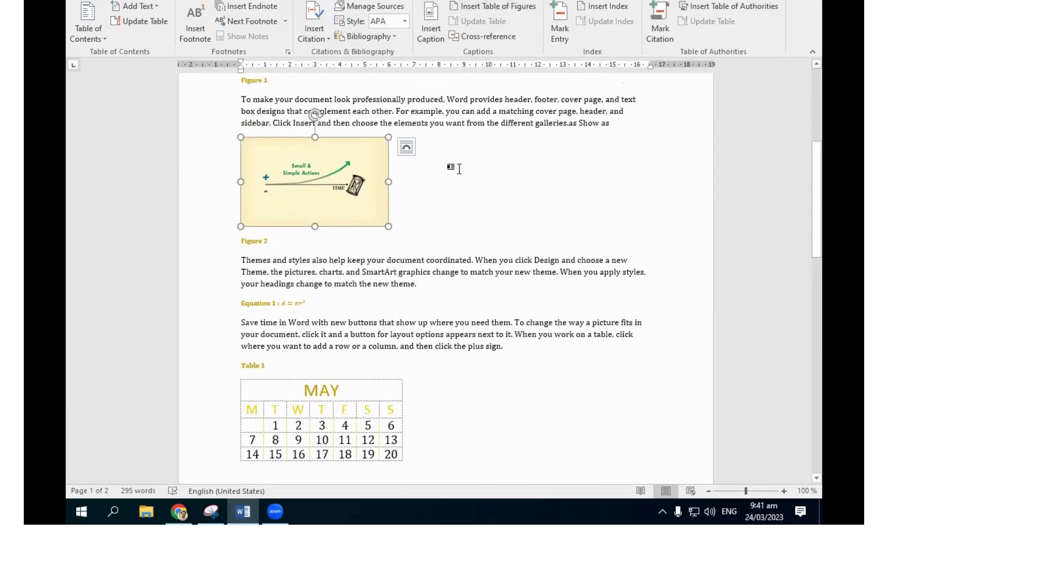
pyautogui.scroll(-10, 454, 173)
pyautogui.scroll(-5, 379, 205)
# Regenerate the table of figures, replacing the existing one, and select the Table 1 page number.
pyautogui.click(488, 6)
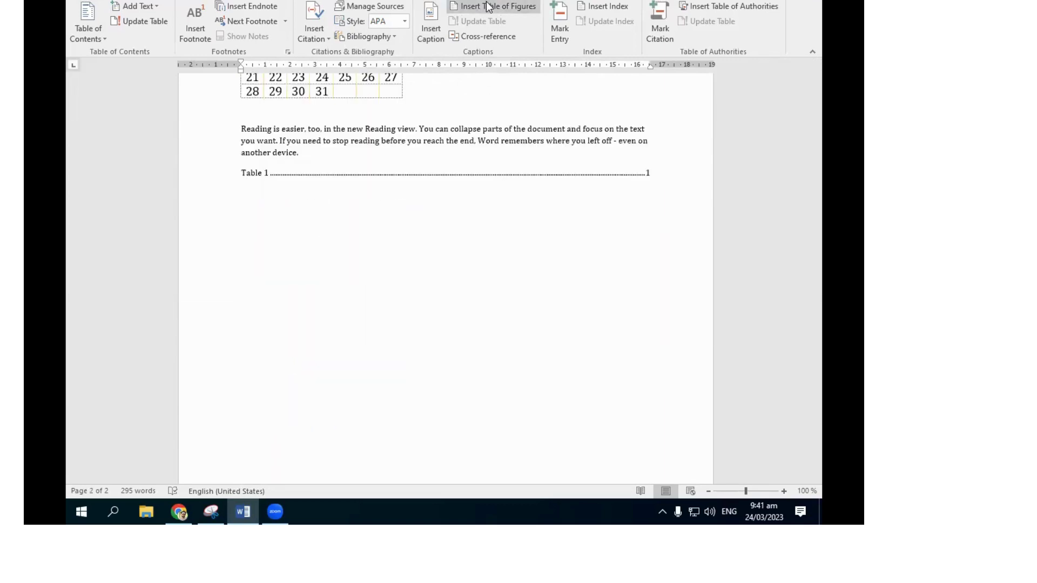
pyautogui.click(514, 357)
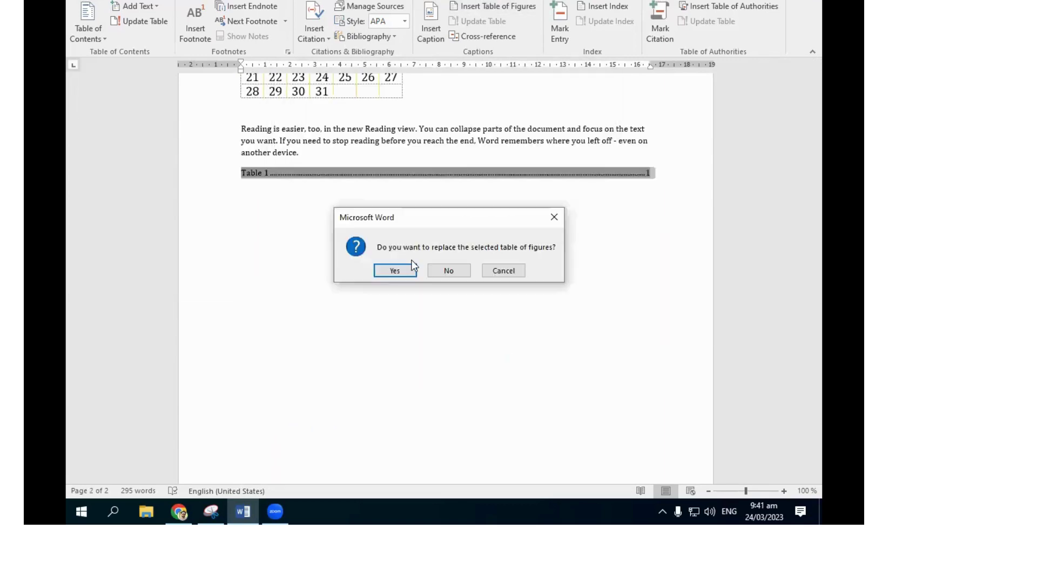
pyautogui.click(403, 267)
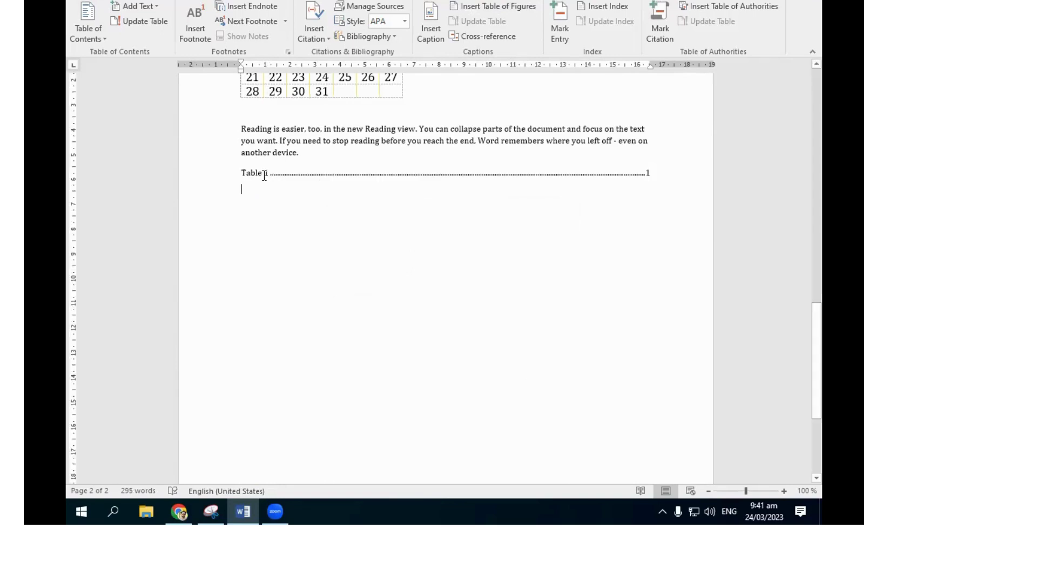
pyautogui.click(262, 173)
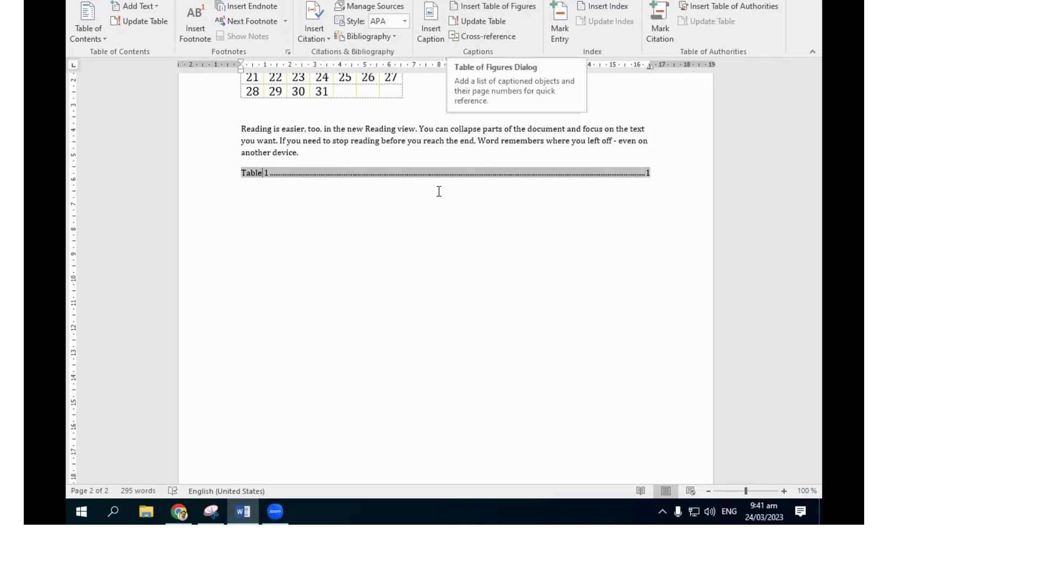
pyautogui.doubleClick(267, 174)
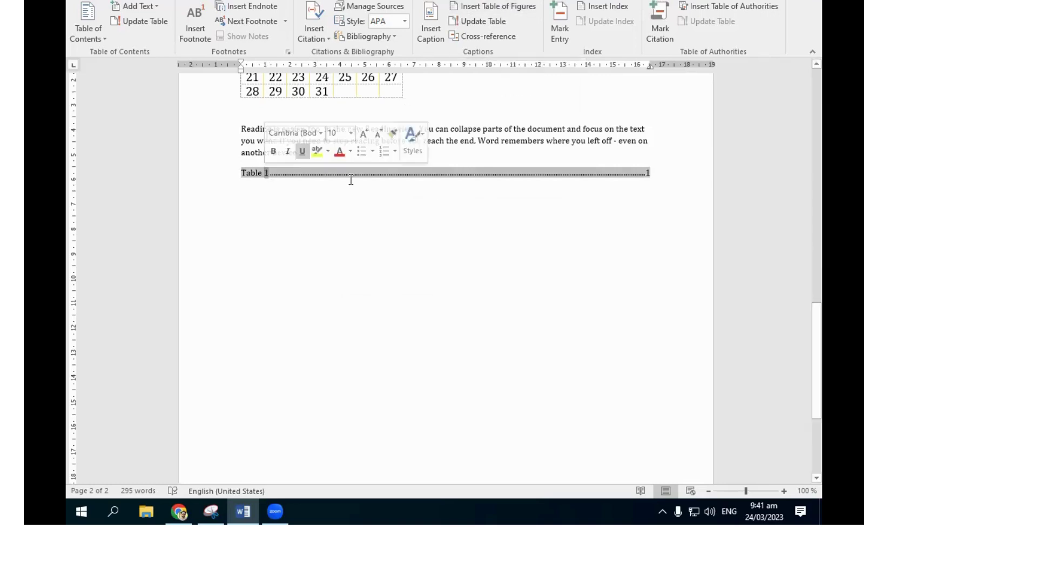
# Clear the selection and scroll through the captioned figures, equation and Table 1.
pyautogui.scroll(3, 332, 178)
pyautogui.scroll(4, 358, 152)
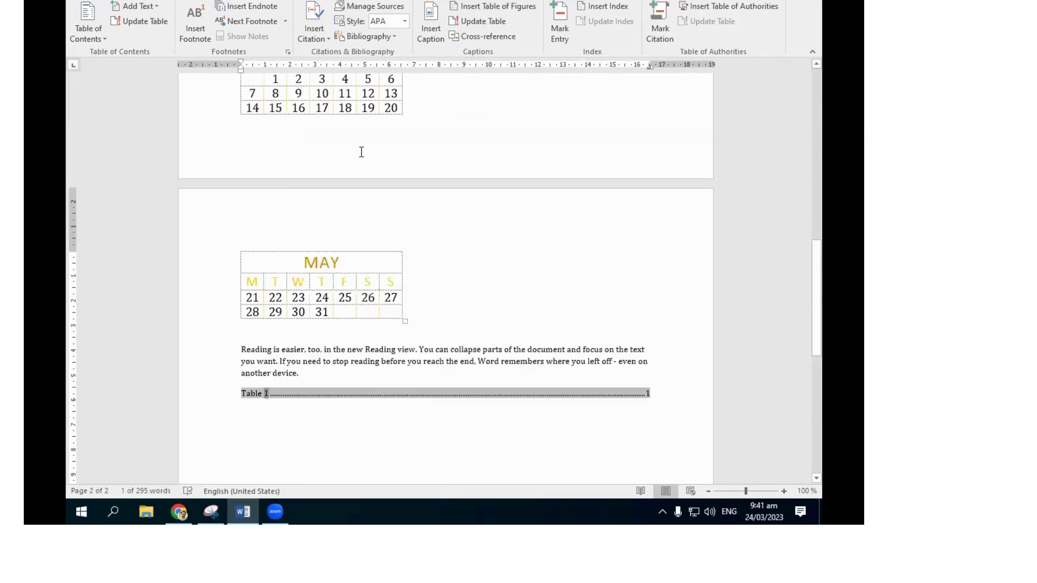
pyautogui.scroll(5, 352, 195)
pyautogui.click(440, 197)
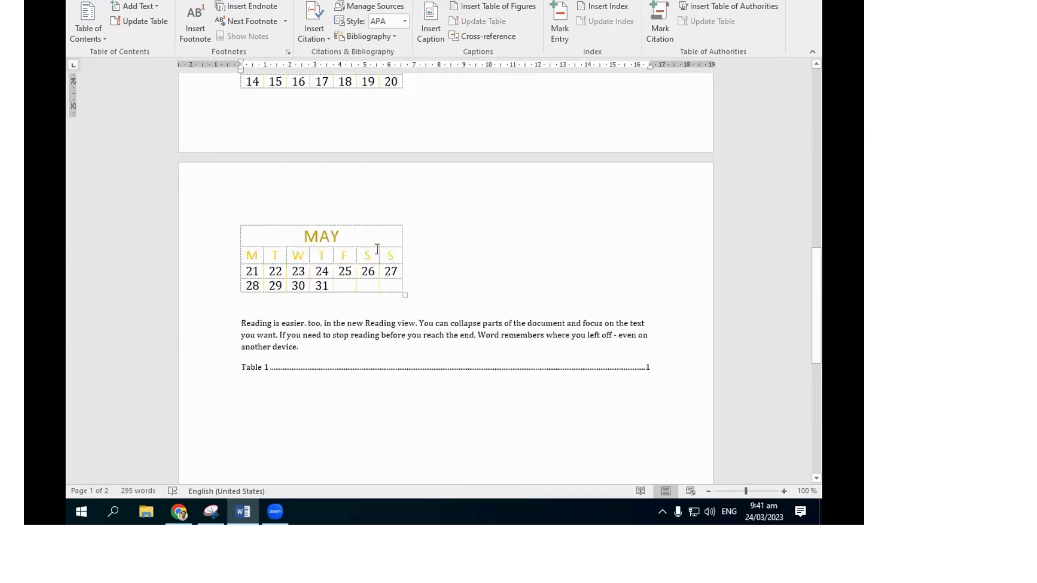
pyautogui.scroll(-5, 379, 248)
pyautogui.scroll(-6, 420, 168)
pyautogui.scroll(3, 517, 241)
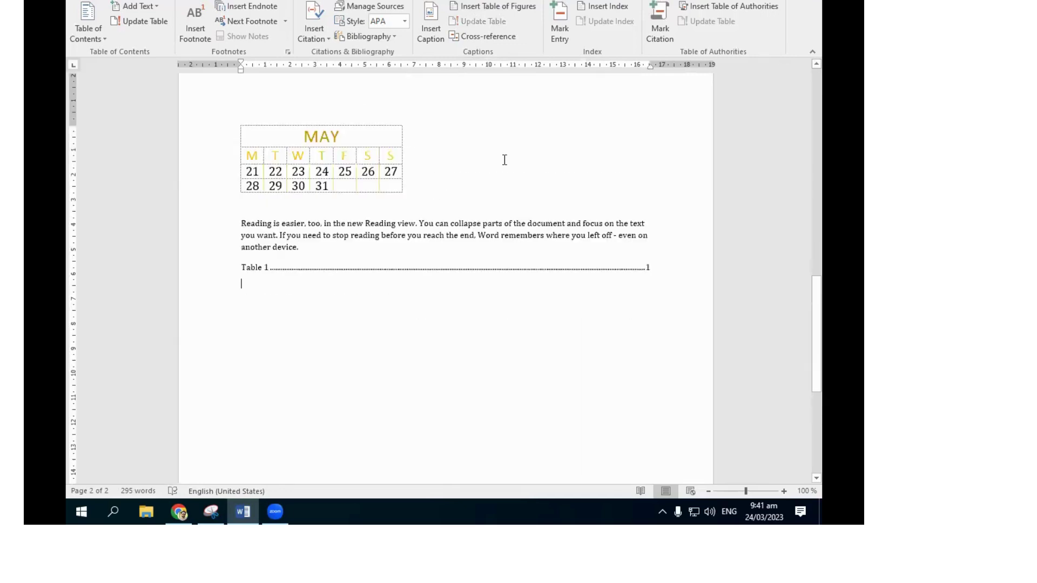
pyautogui.scroll(3, 485, 71)
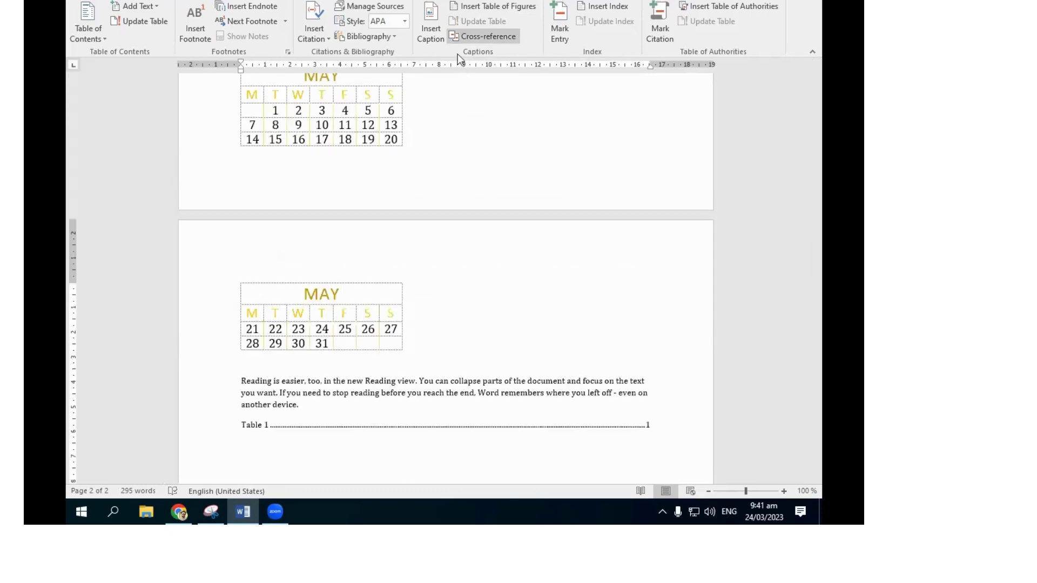
pyautogui.scroll(-1, 471, 32)
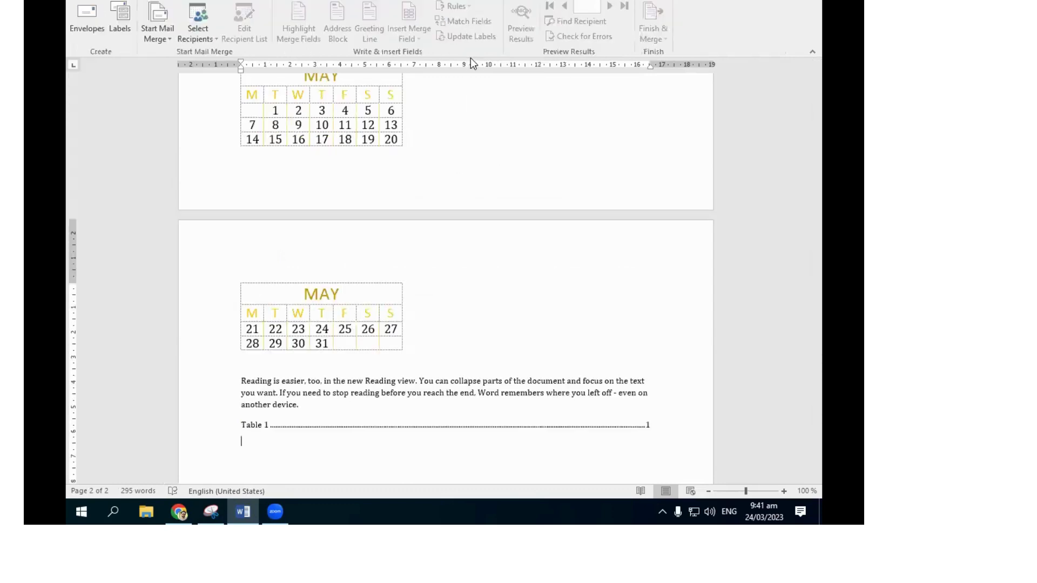
pyautogui.scroll(-2, 470, 54)
pyautogui.scroll(2, 462, 76)
pyautogui.scroll(-3, 432, 243)
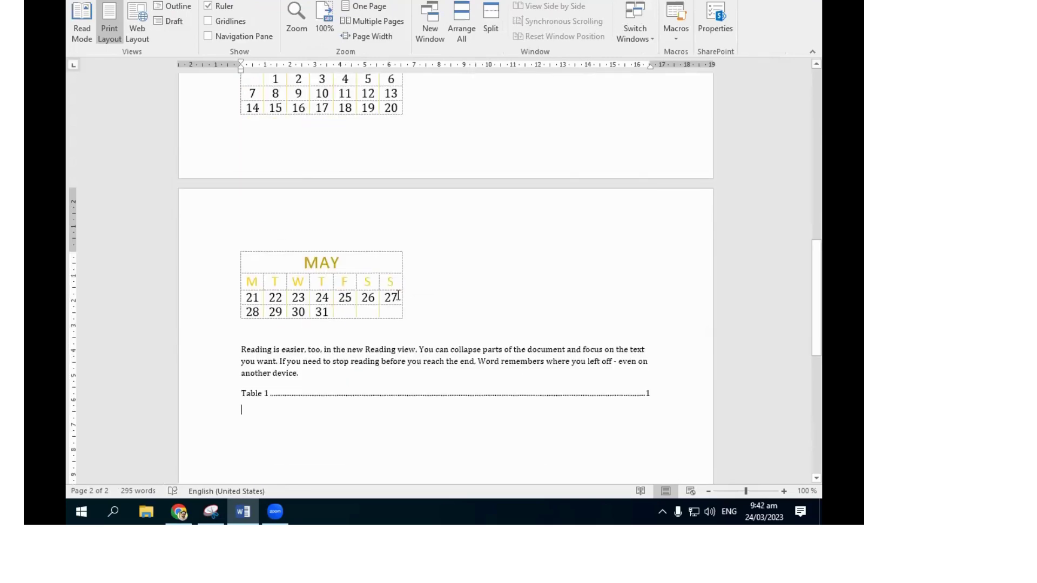
pyautogui.scroll(-1, 431, 213)
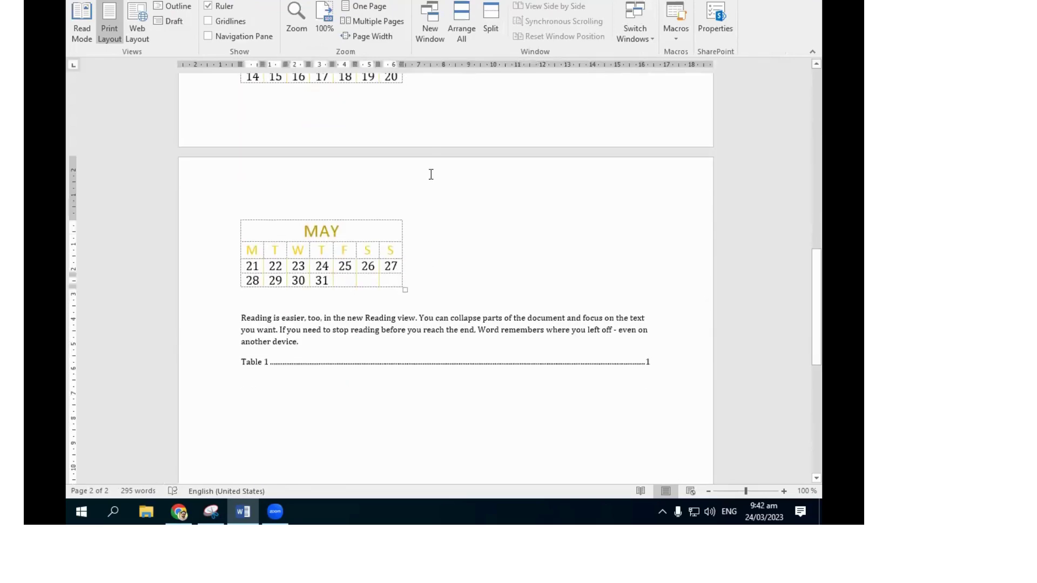
pyautogui.scroll(5, 431, 178)
# Insert a Tabular List quick table on a blank line below the themes paragraph.
pyautogui.click(417, 223)
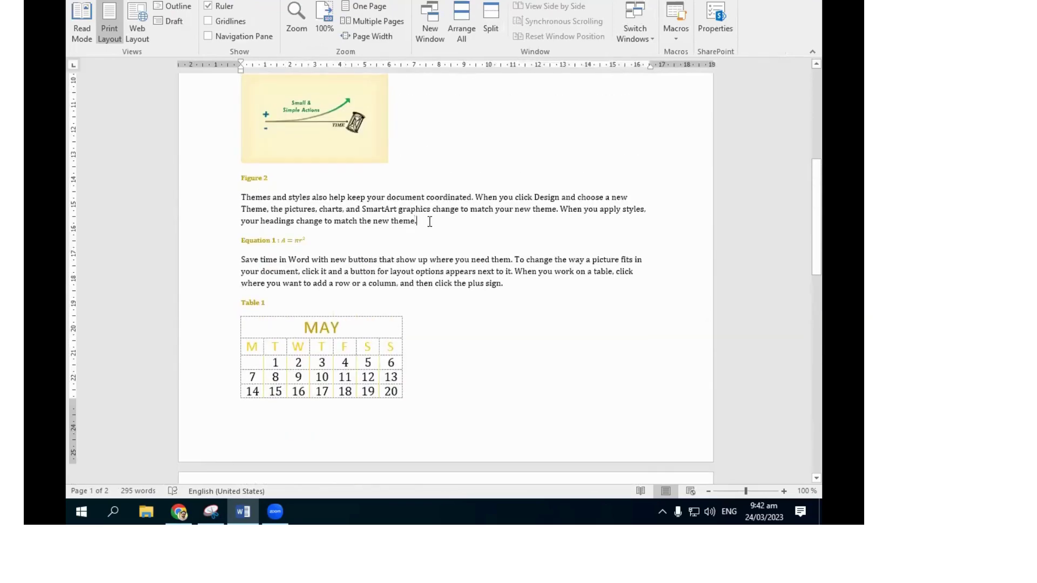
pyautogui.press('Return')
pyautogui.press('Return')
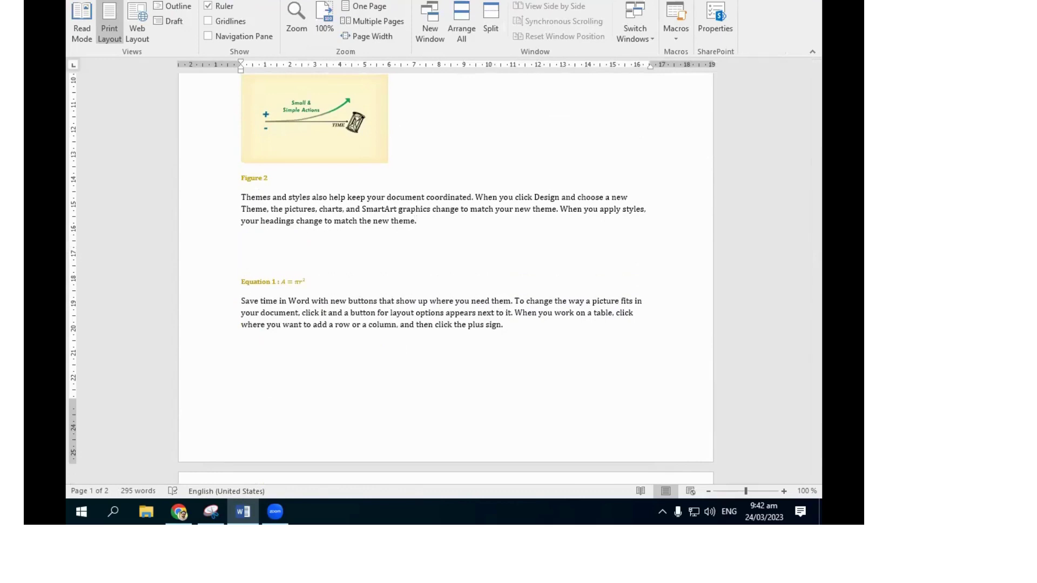
pyautogui.press('Up')
pyautogui.click(130, 0)
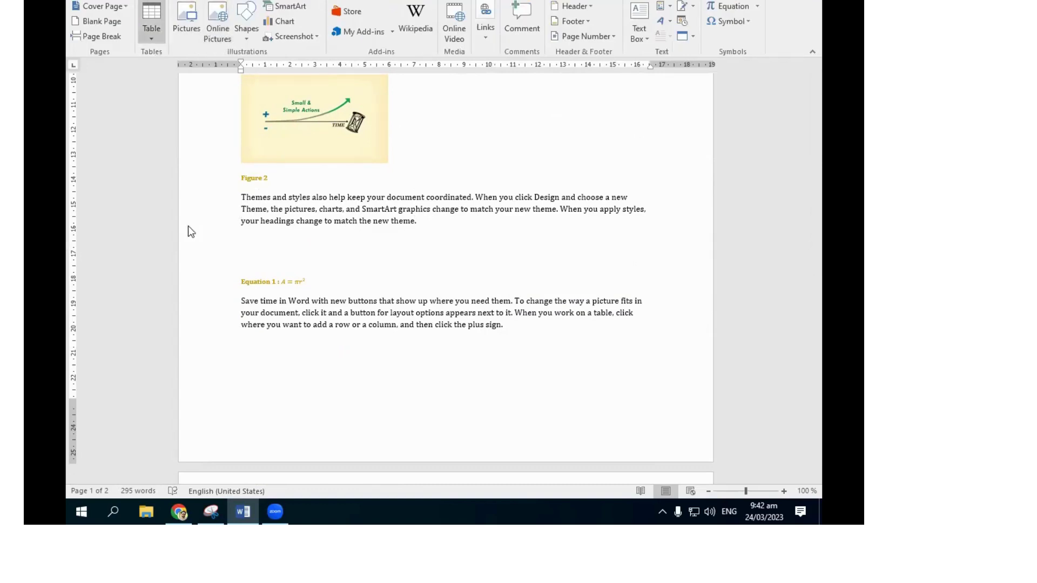
pyautogui.click(152, 35)
pyautogui.moveTo(182, 234)
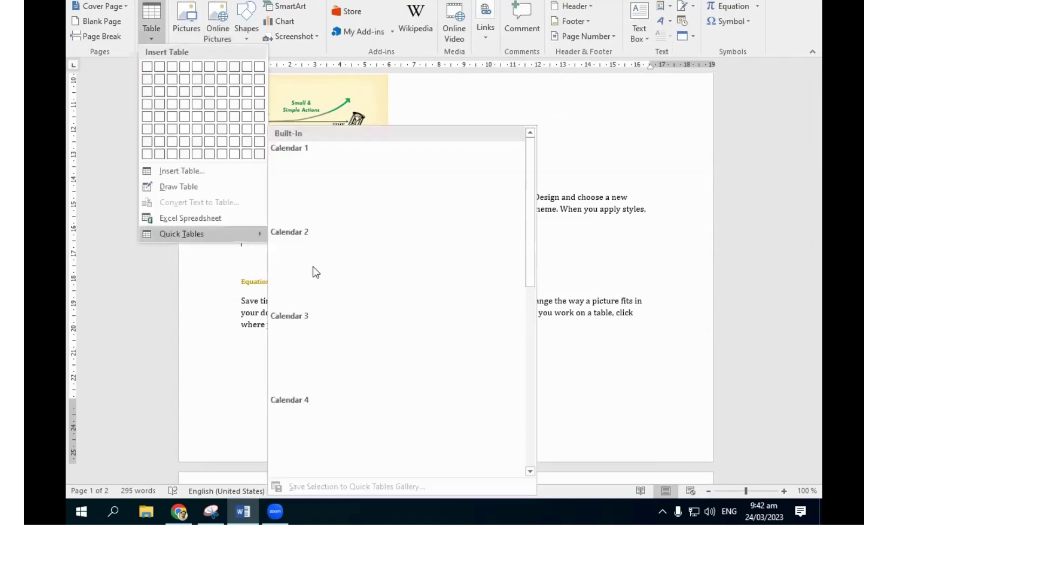
pyautogui.scroll(-5, 316, 416)
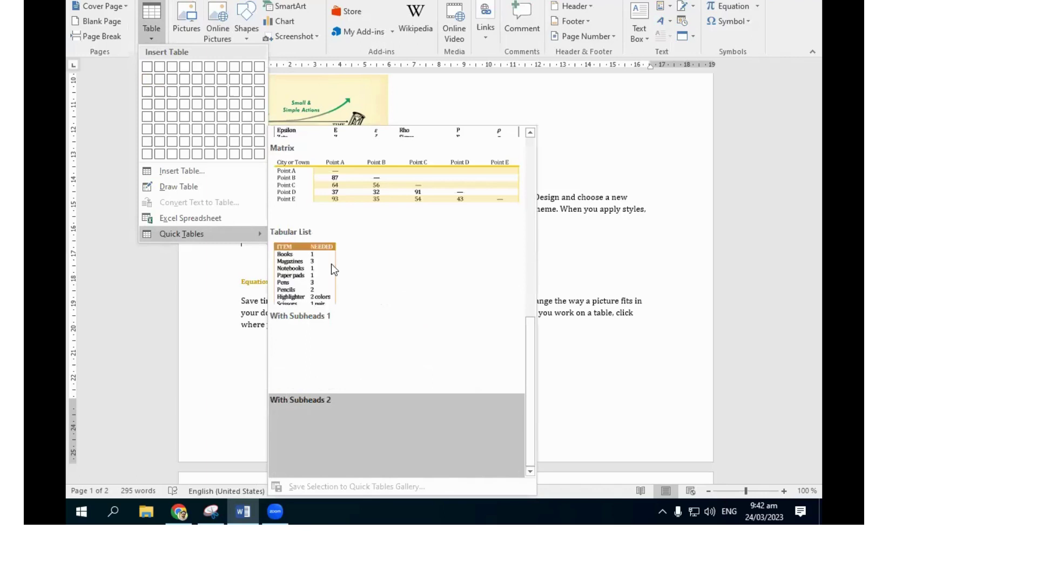
pyautogui.click(308, 269)
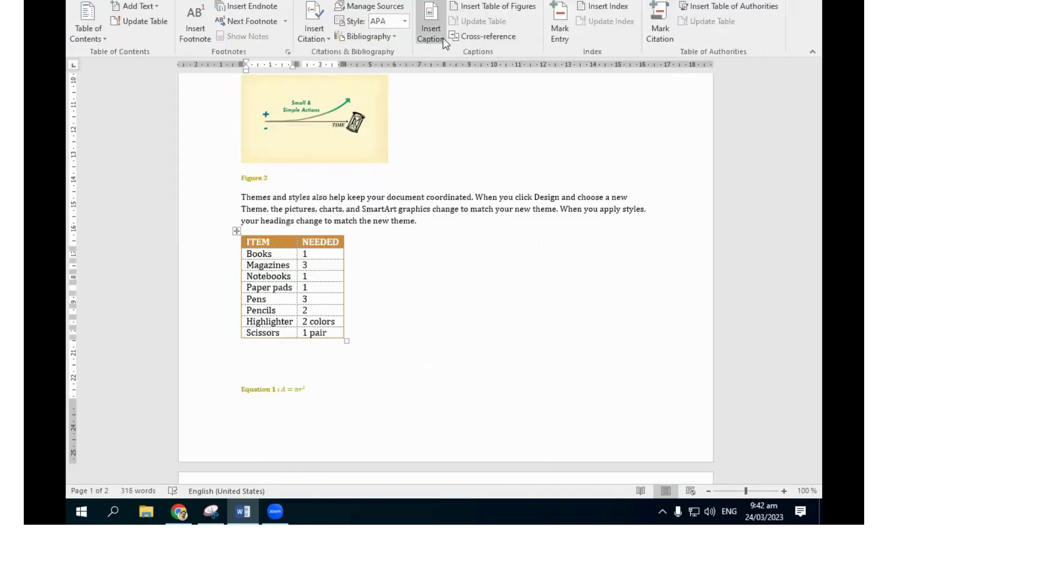
# Caption the new tabular list table as Table 1.
pyautogui.click(441, 35)
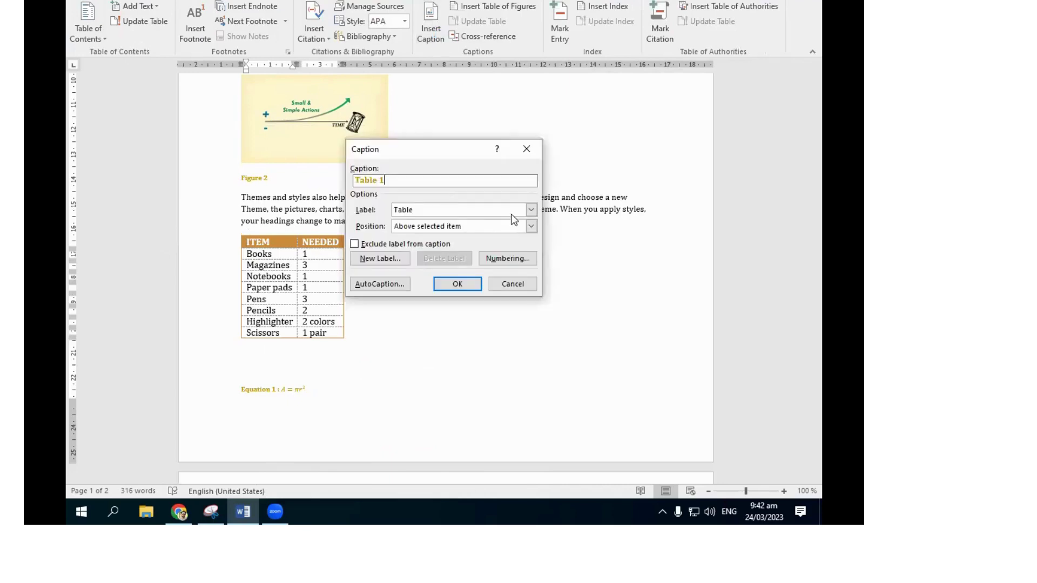
pyautogui.click(448, 283)
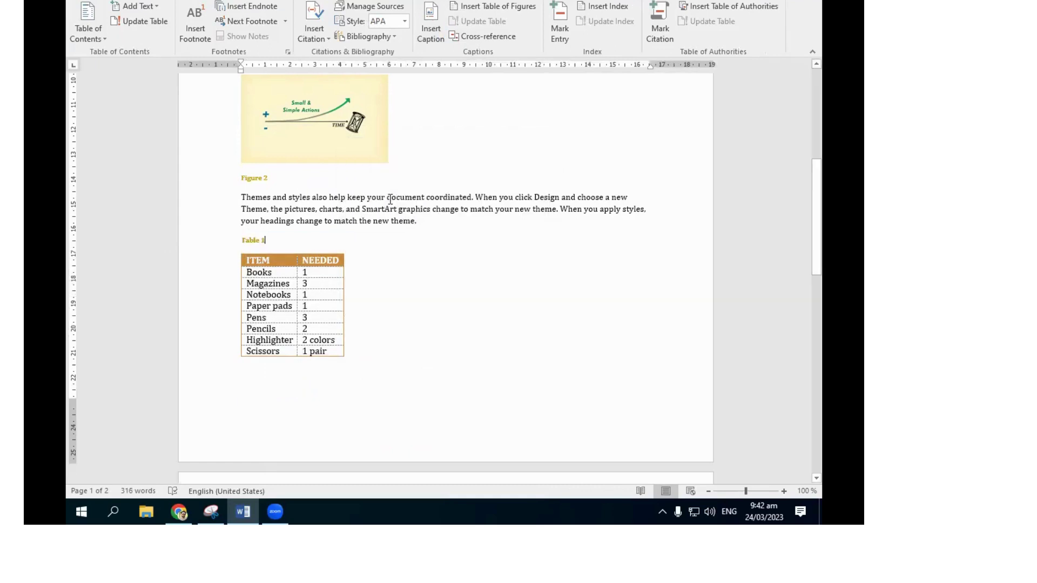
pyautogui.scroll(-5, 318, 236)
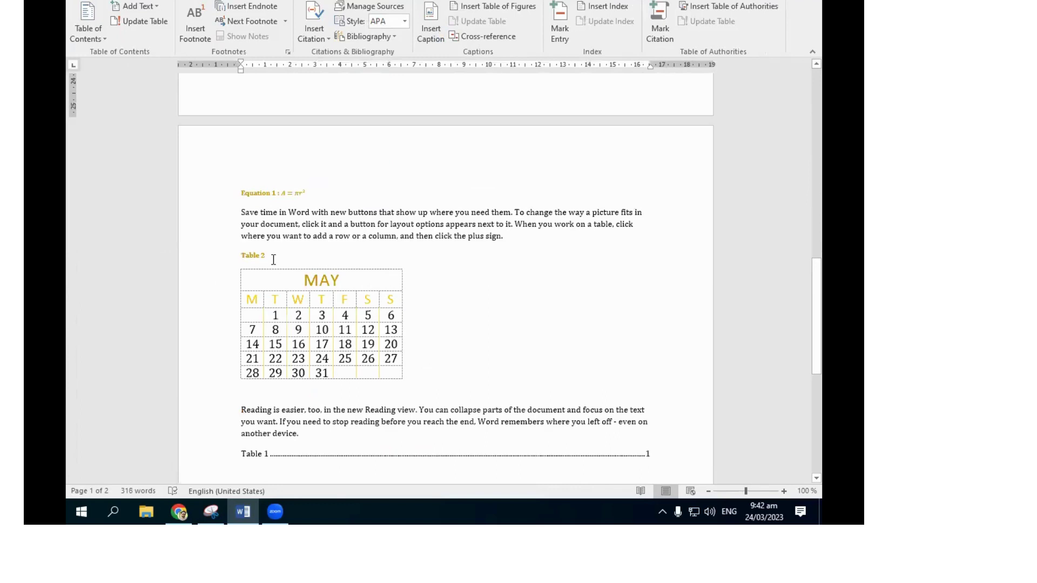
pyautogui.click(239, 261)
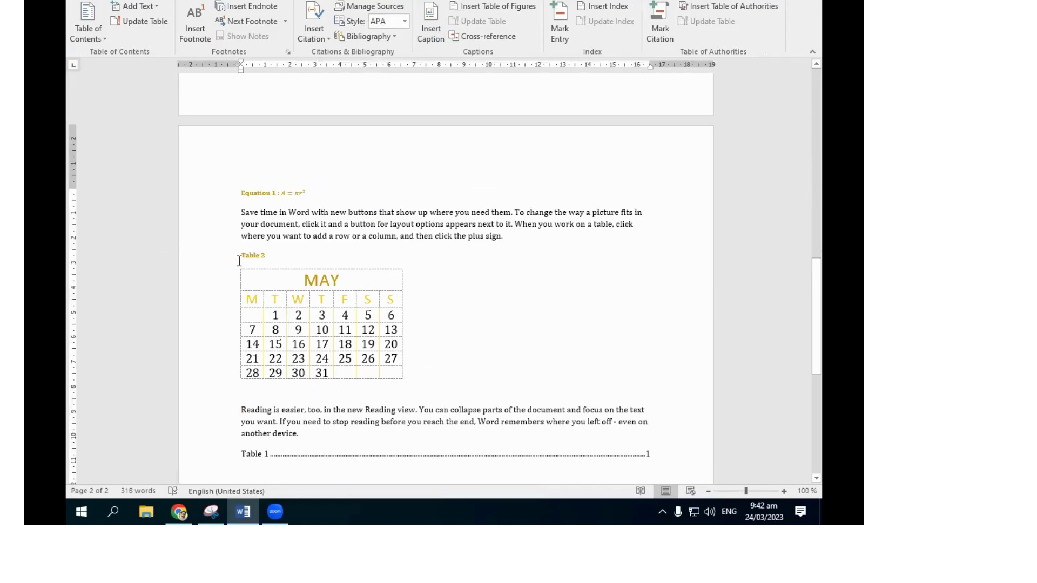
# Update the entire table of figures so it lists Table 1 and Table 2.
pyautogui.scroll(-3, 254, 235)
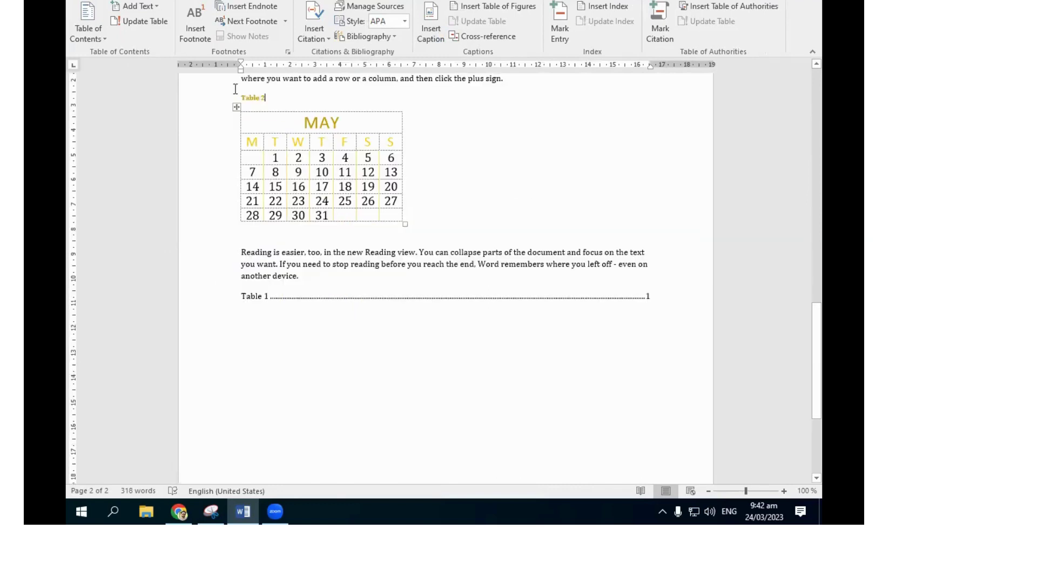
pyautogui.click(337, 292)
pyautogui.click(477, 20)
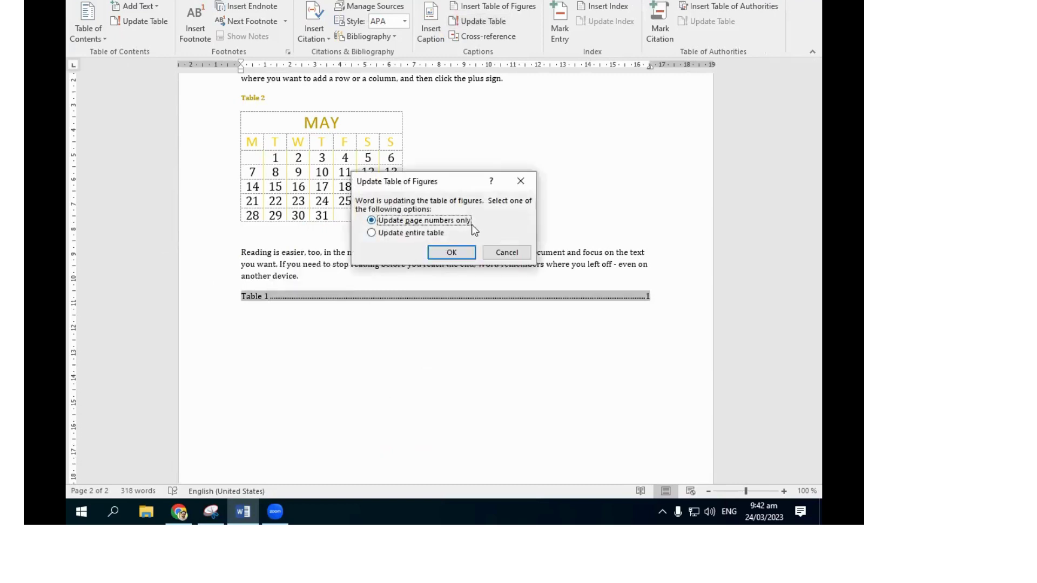
pyautogui.click(430, 234)
pyautogui.click(468, 254)
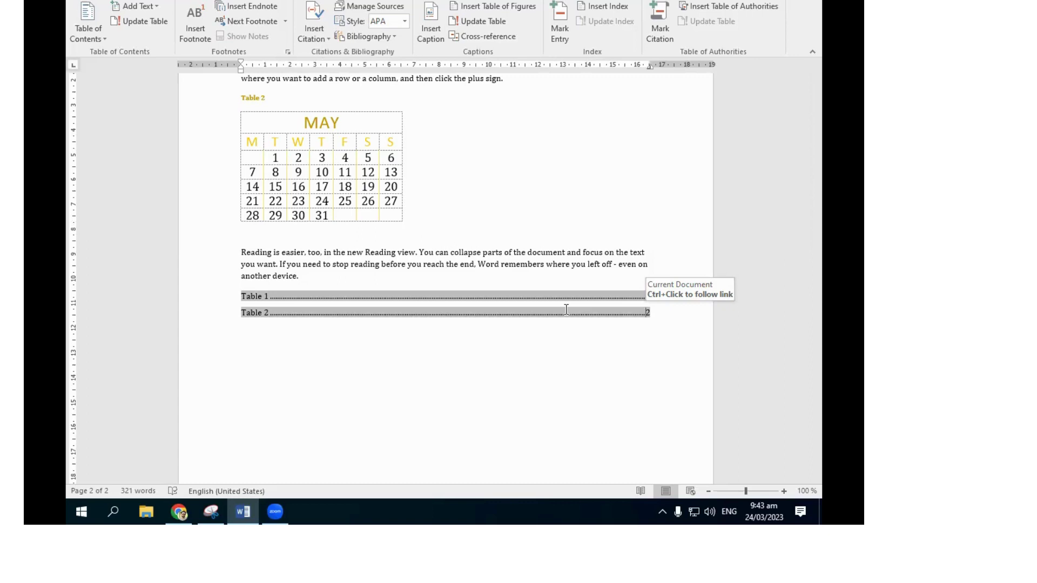
# Follow the Table 1 and Table 2 links from the table of figures, then return to page 1's top.
pyautogui.keyDown('ctrl'); pyautogui.click(258, 299); pyautogui.keyUp('ctrl')
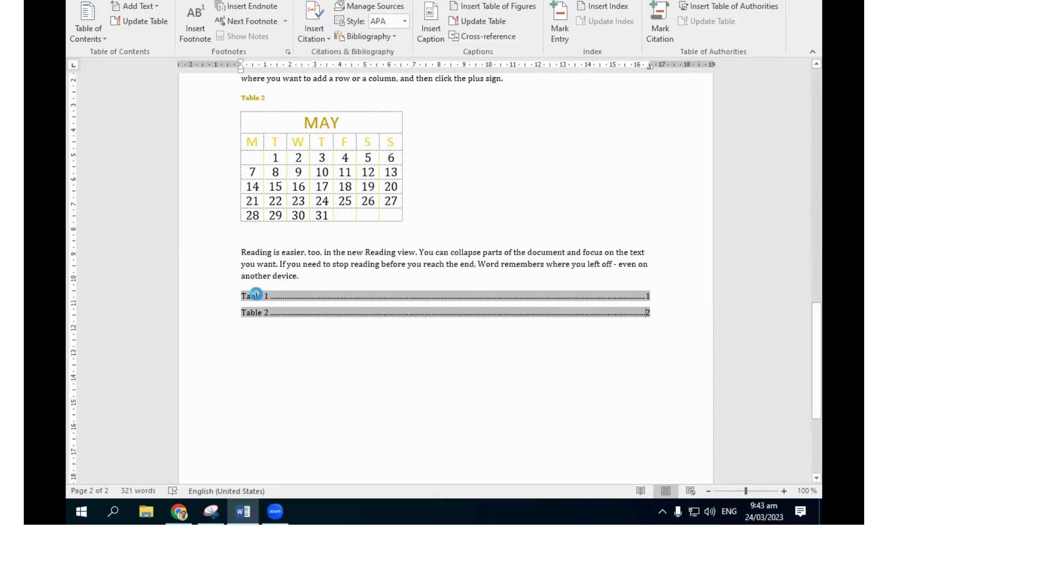
pyautogui.scroll(-5, 285, 210)
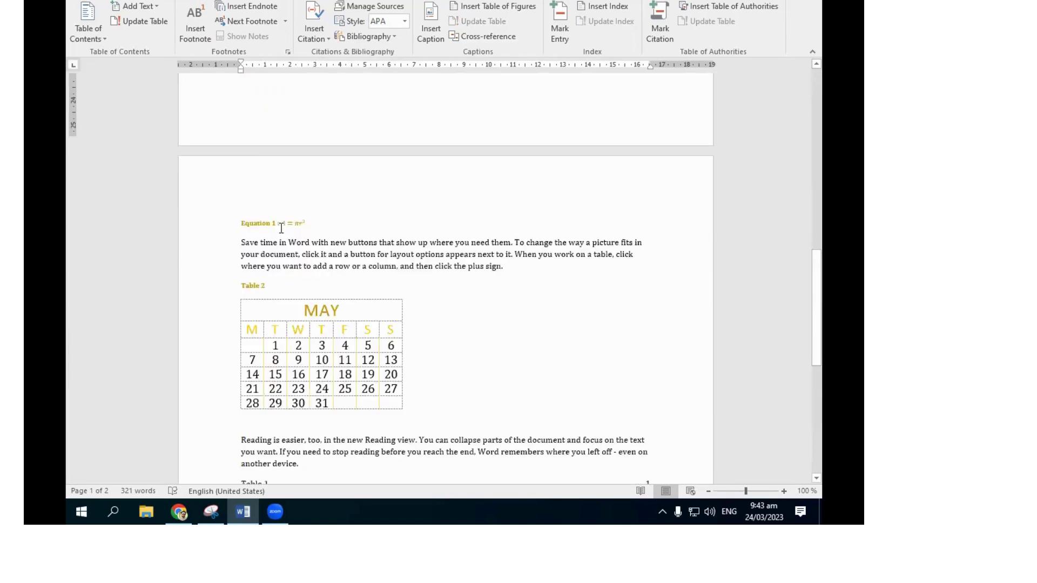
pyautogui.scroll(-10, 277, 227)
pyautogui.keyDown('ctrl'); pyautogui.click(256, 125); pyautogui.keyUp('ctrl')
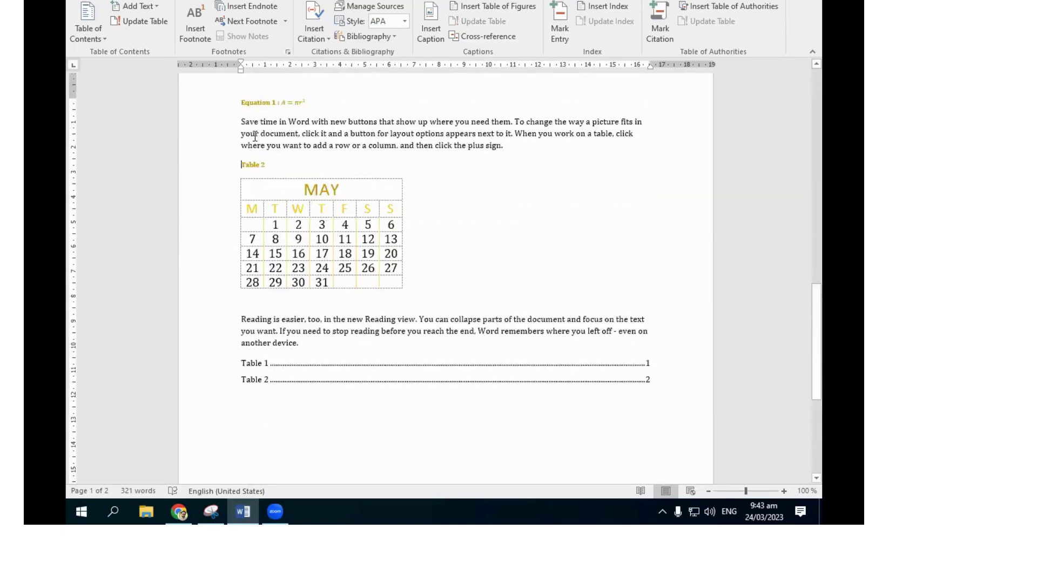
pyautogui.scroll(5, 447, 95)
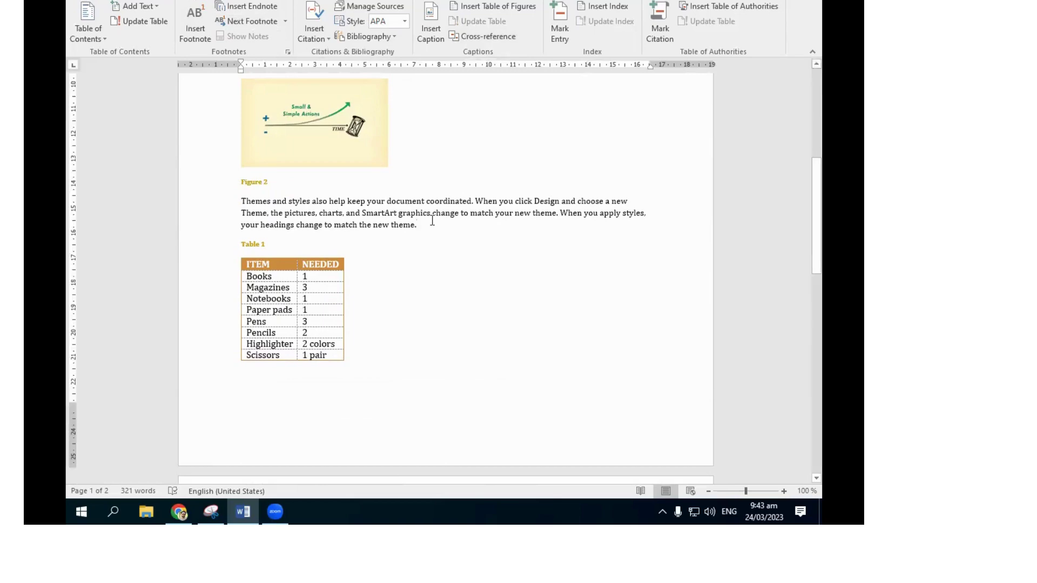
pyautogui.scroll(-5, 417, 250)
pyautogui.scroll(-3, 403, 250)
pyautogui.scroll(10, 408, 224)
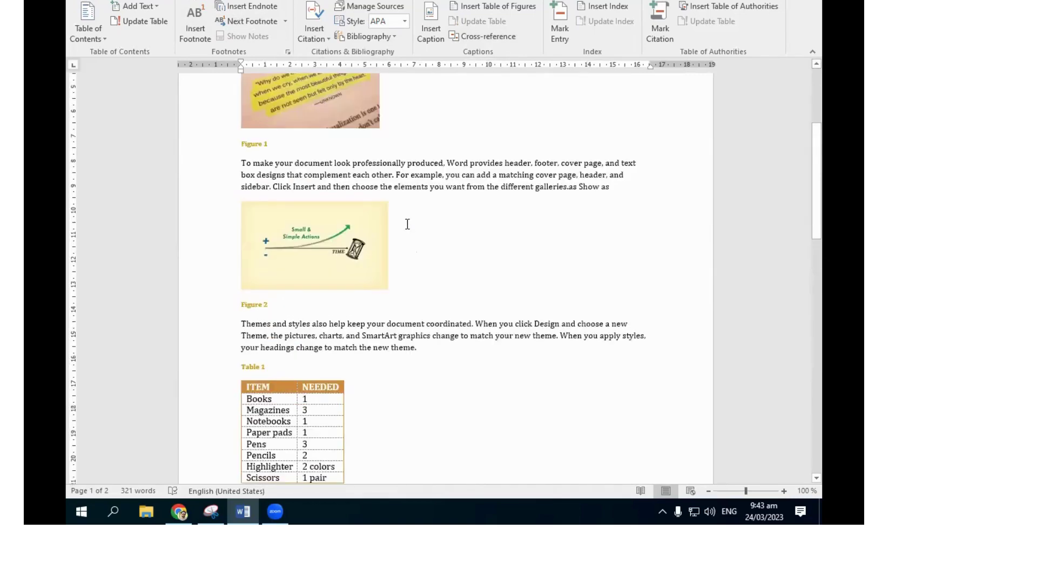
pyautogui.scroll(3, 410, 205)
pyautogui.scroll(3, 399, 173)
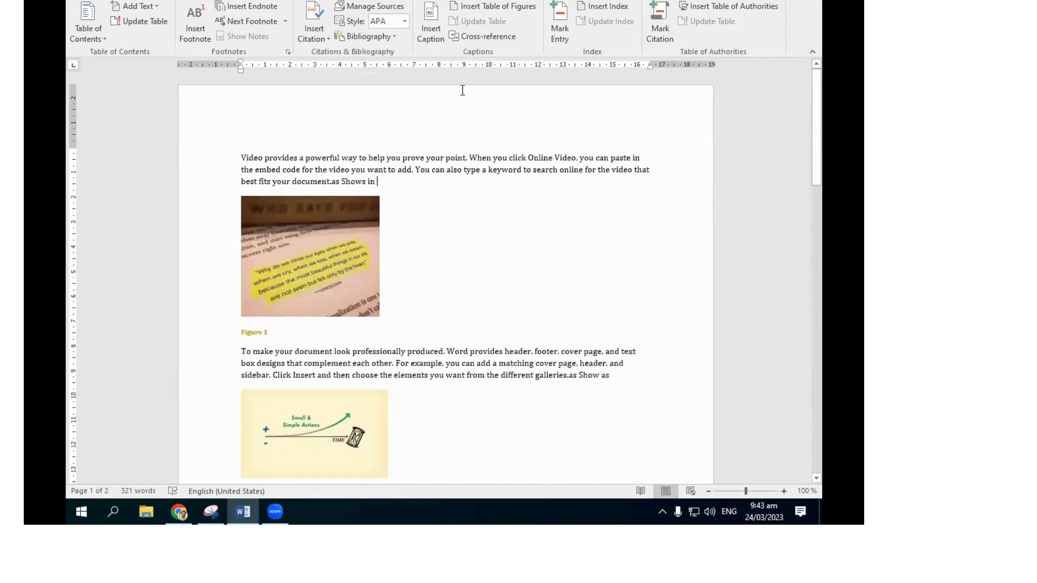
# Insert a linked cross-reference to Figure 1 after "Shows in".
pyautogui.click(482, 37)
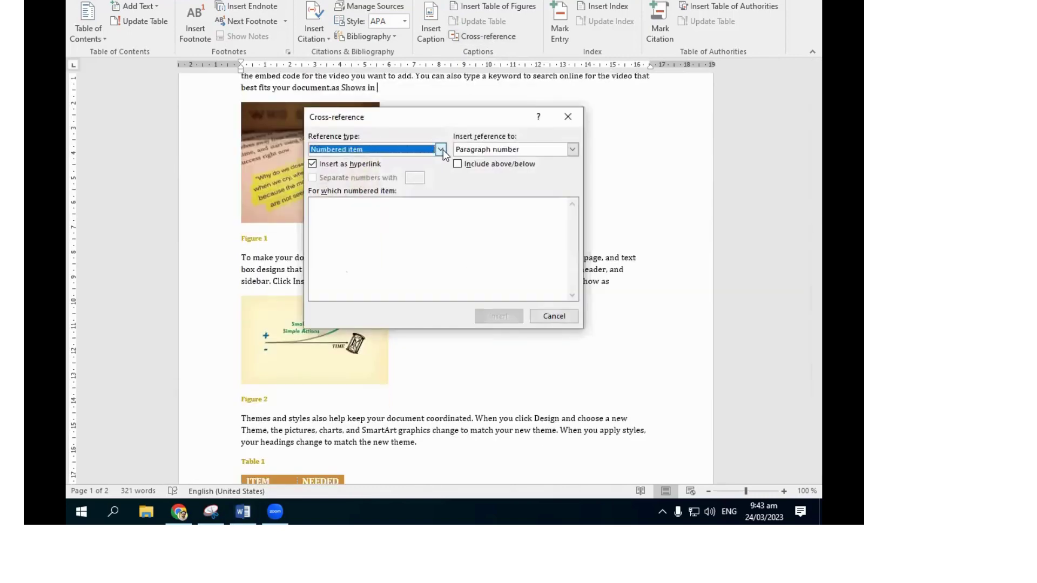
pyautogui.click(441, 149)
pyautogui.scroll(-1, 438, 186)
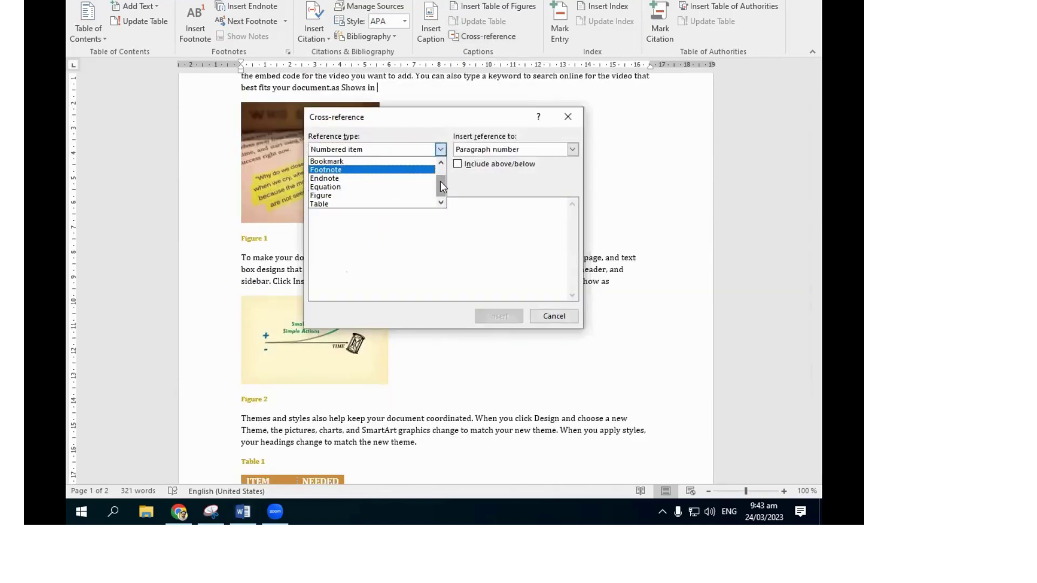
pyautogui.click(386, 195)
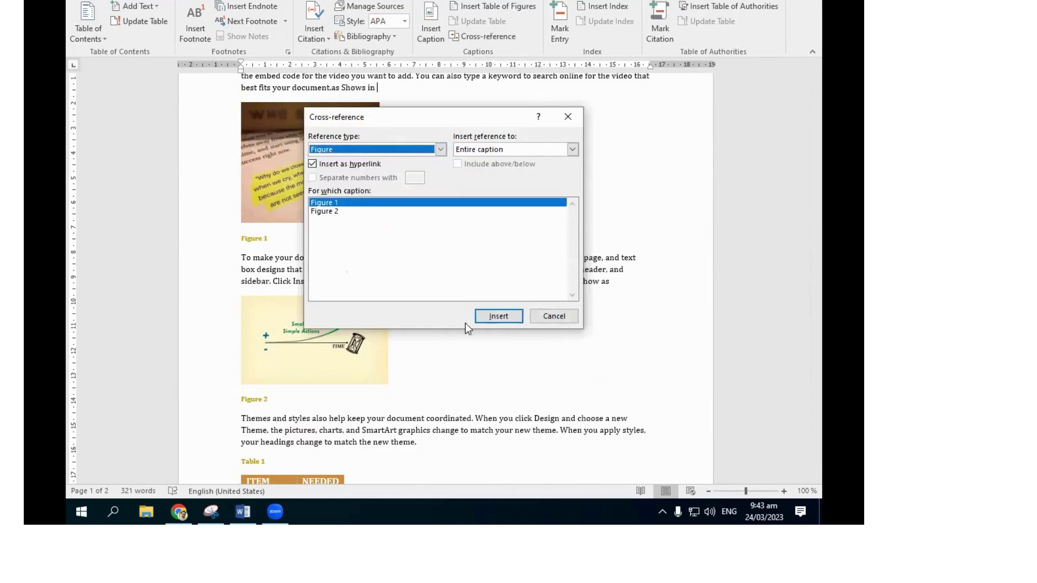
pyautogui.click(497, 317)
pyautogui.click(546, 316)
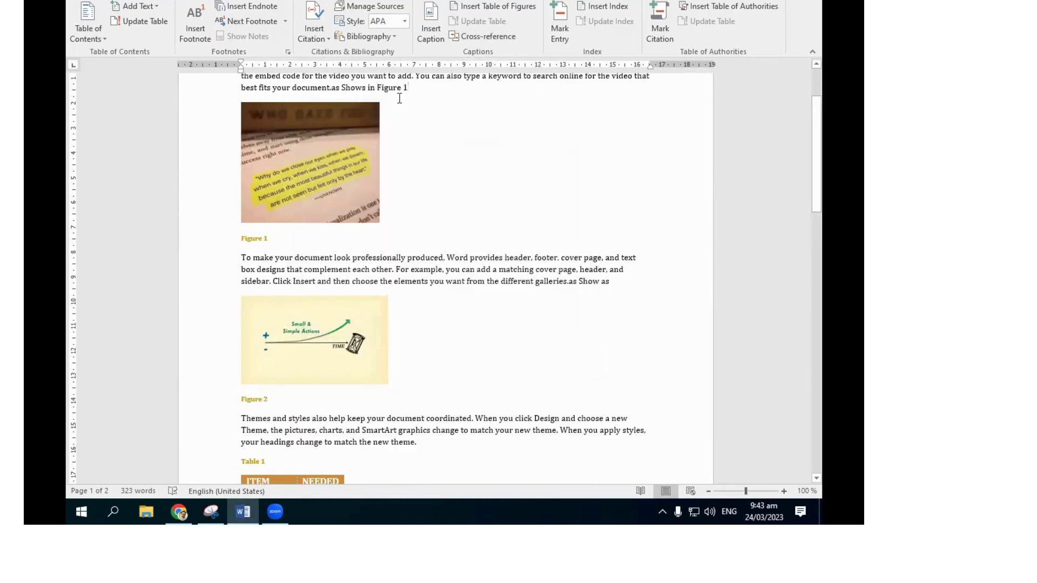
pyautogui.scroll(-1, 400, 98)
pyautogui.scroll(2, 416, 150)
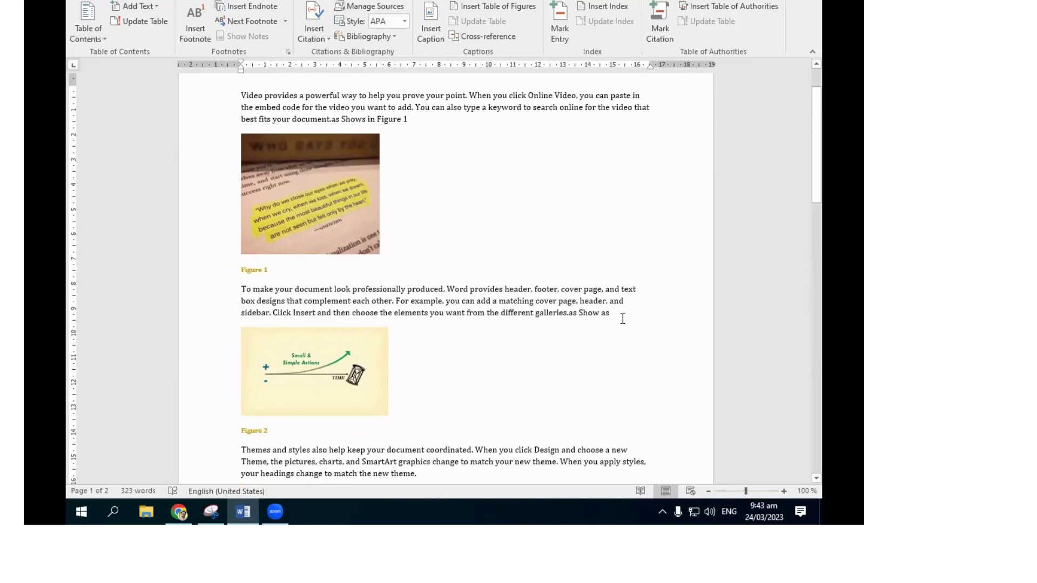
# Insert a linked cross-reference to Figure 2 after "Show as".
pyautogui.click(473, 37)
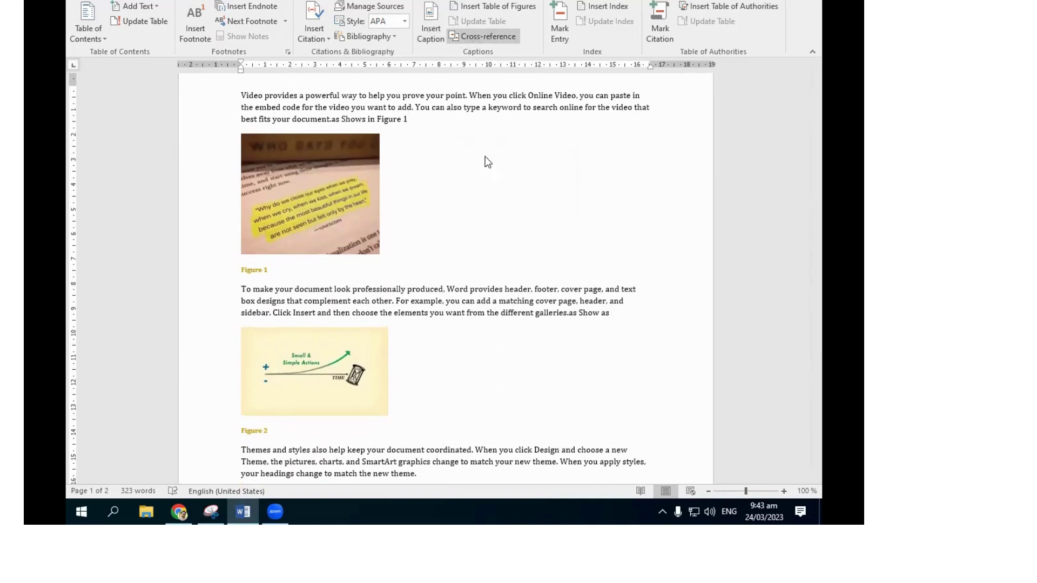
pyautogui.click(371, 211)
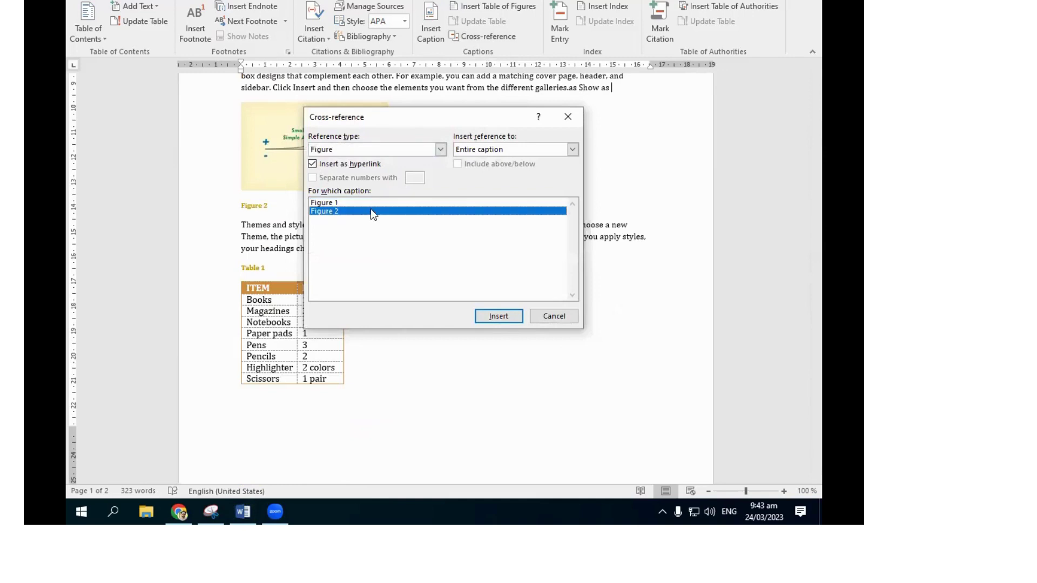
pyautogui.click(498, 319)
pyautogui.click(553, 320)
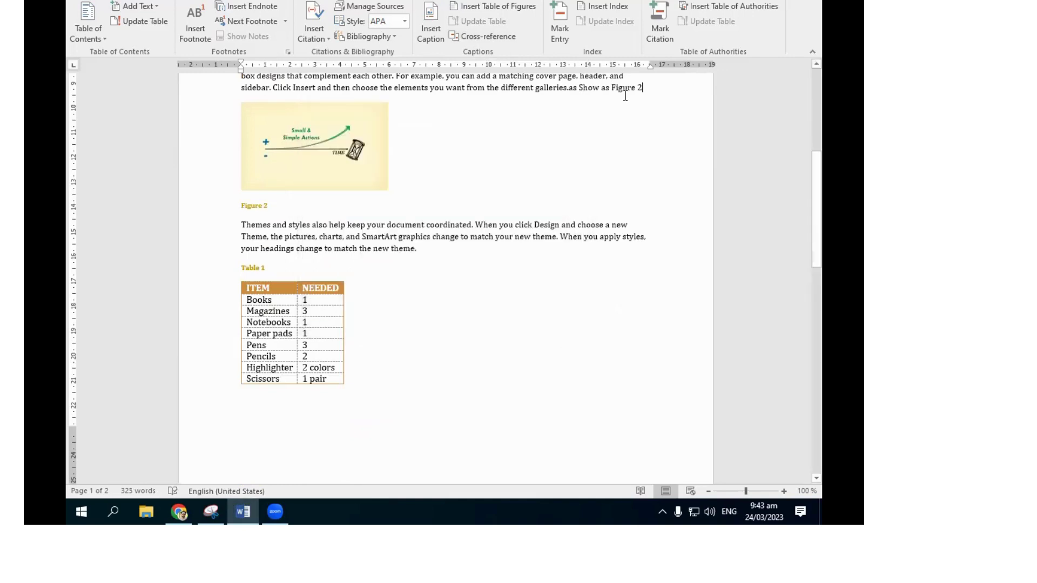
# Add a linked Table 1 cross-reference after the themes paragraph.
pyautogui.click(445, 253)
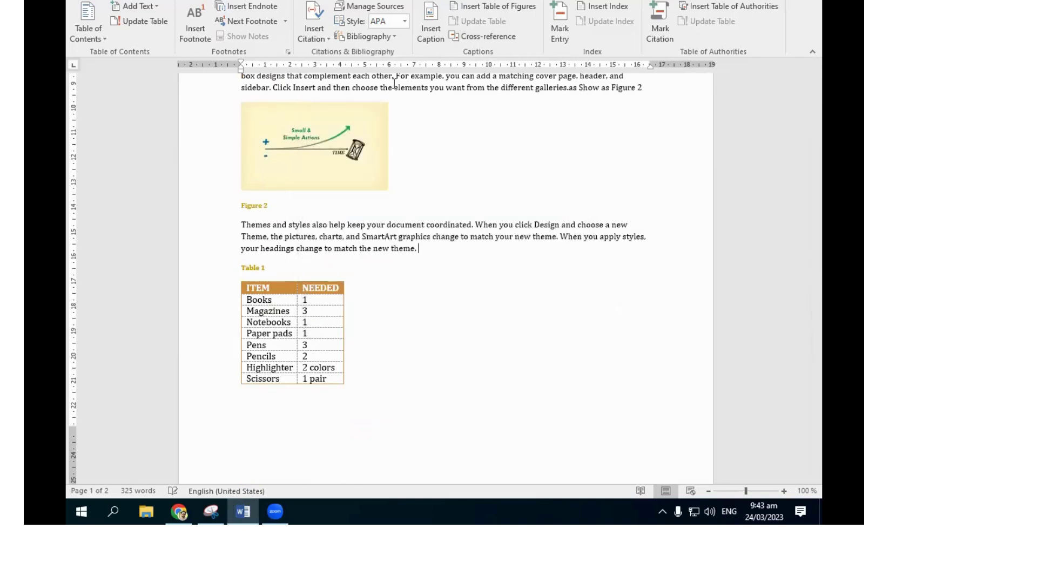
pyautogui.click(479, 35)
pyautogui.click(439, 151)
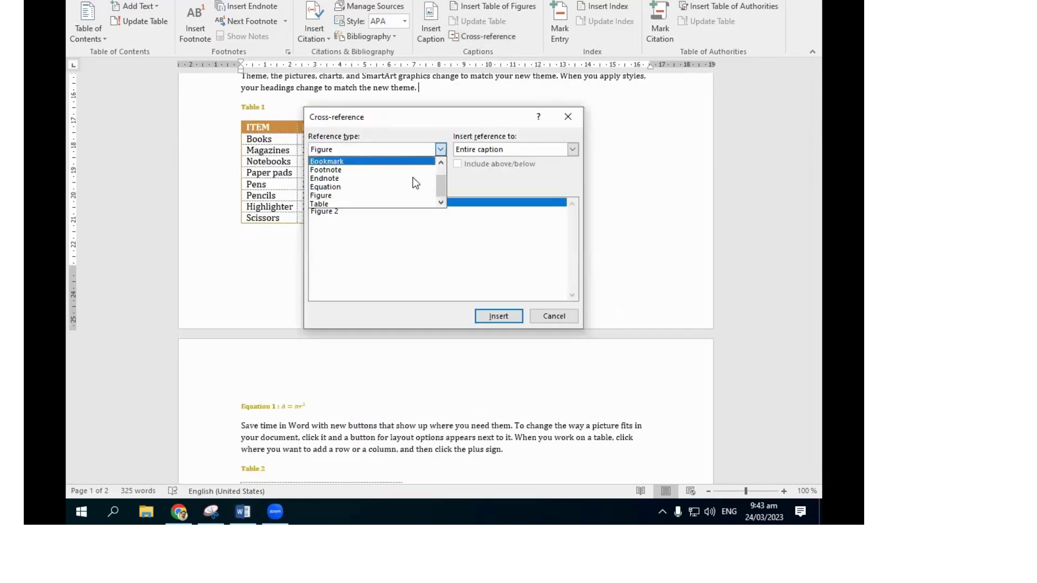
pyautogui.click(357, 204)
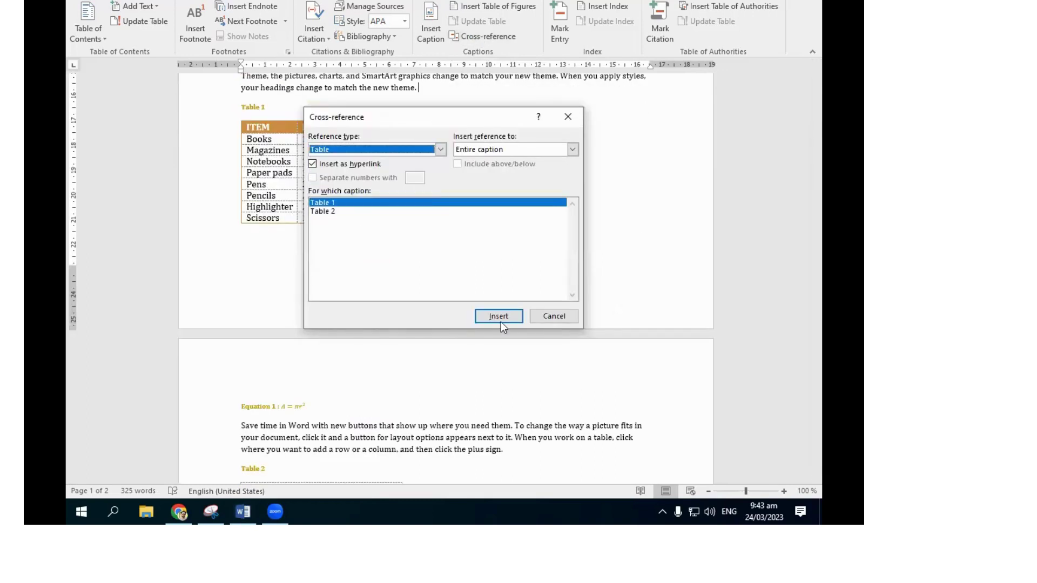
pyautogui.click(499, 317)
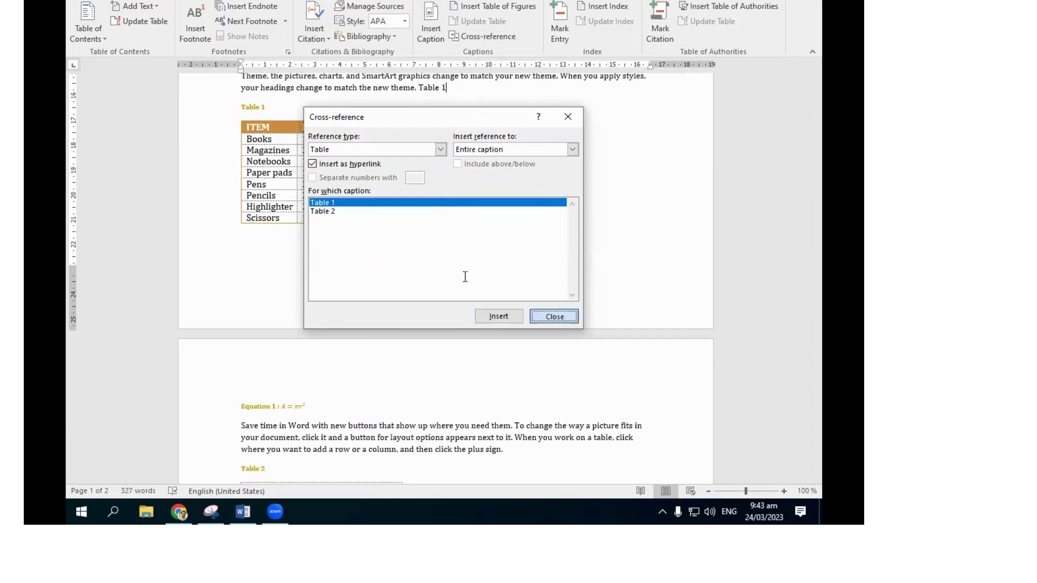
pyautogui.press('Escape')
pyautogui.scroll(-3, 530, 271)
# Insert a linked Table 2 cross-reference after "plus sign.".
pyautogui.scroll(-3, 530, 271)
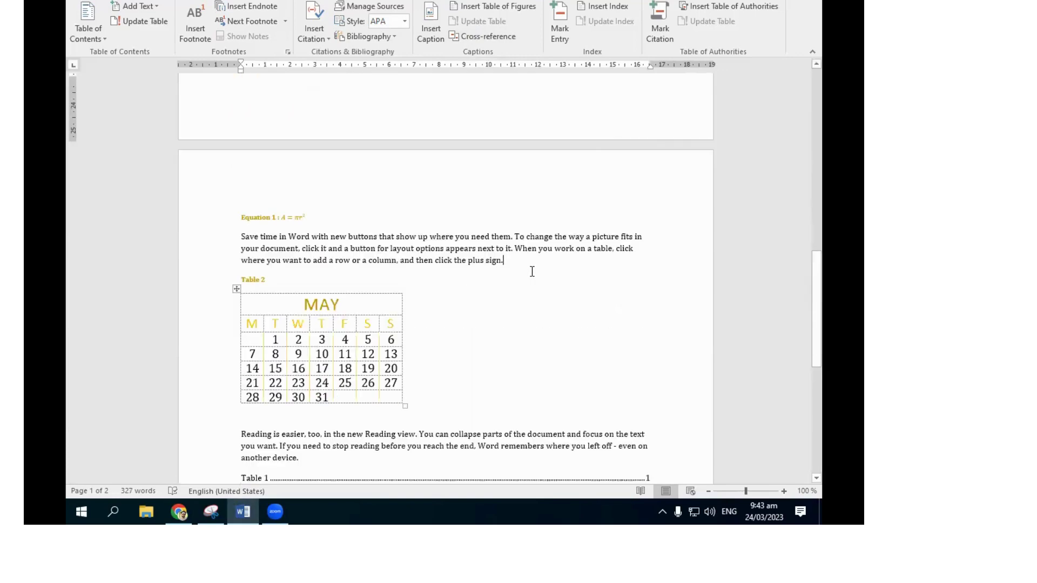
pyautogui.click(530, 268)
pyautogui.click(472, 37)
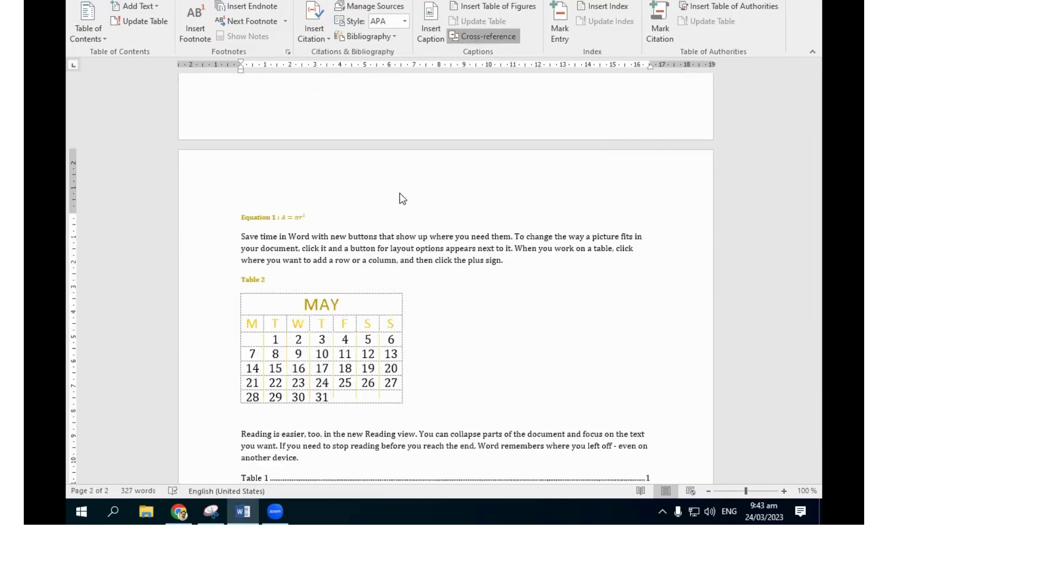
pyautogui.click(495, 316)
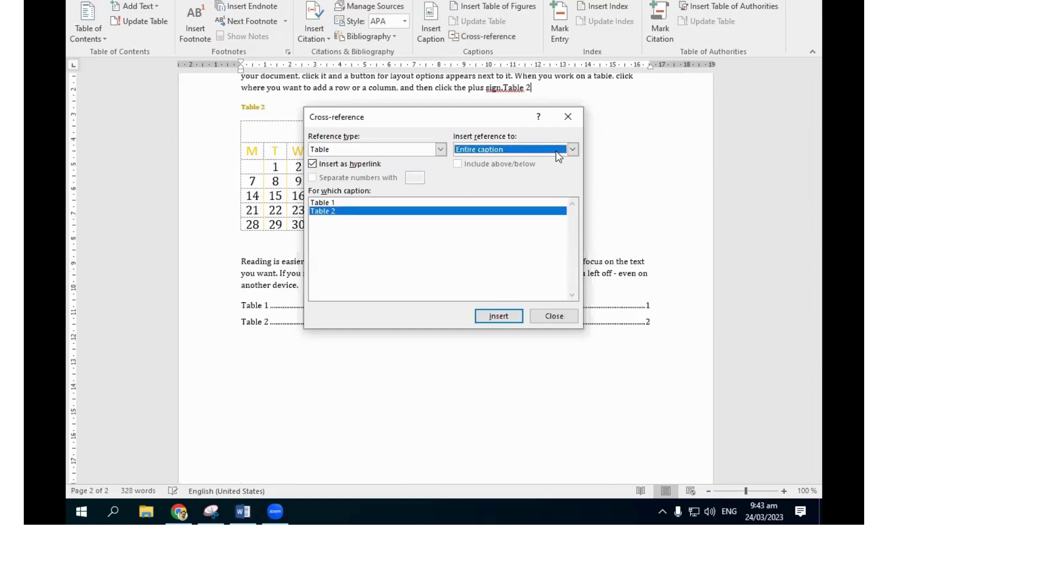
pyautogui.click(554, 316)
# Insert an Equation 1 cross-reference at the start of the Save time paragraph.
pyautogui.scroll(5, 322, 338)
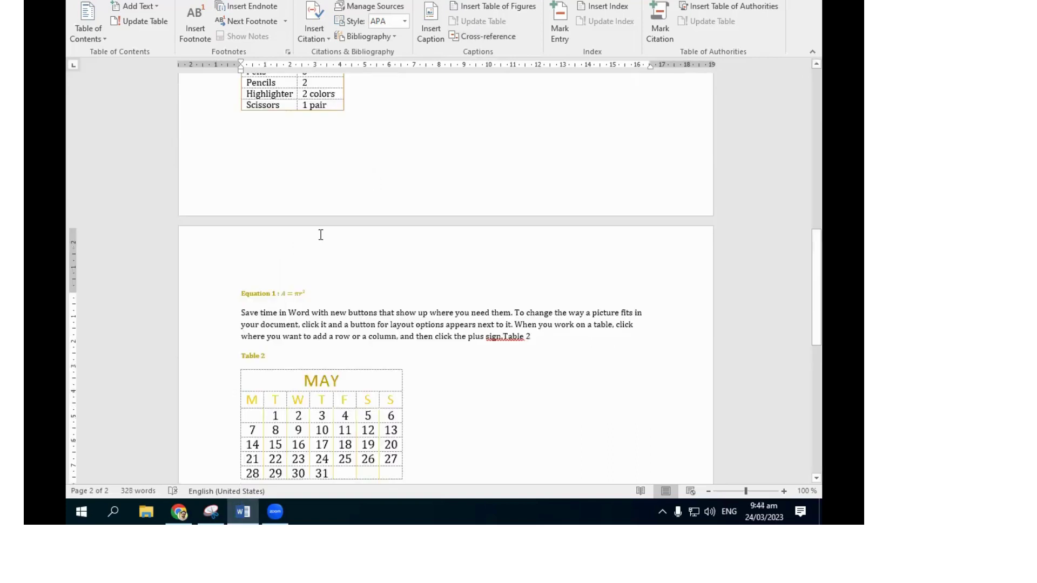
pyautogui.scroll(2, 322, 338)
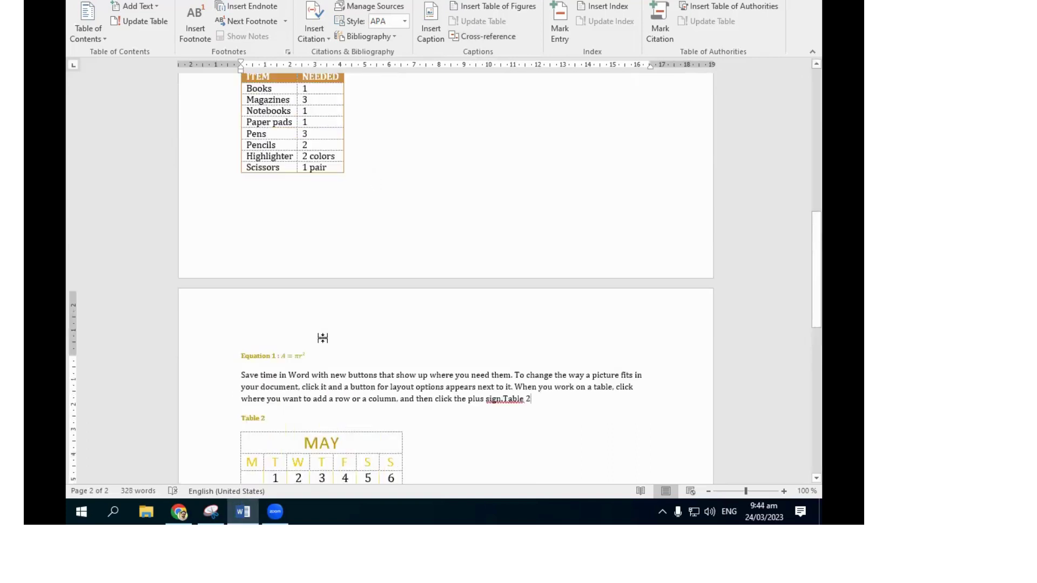
pyautogui.click(241, 379)
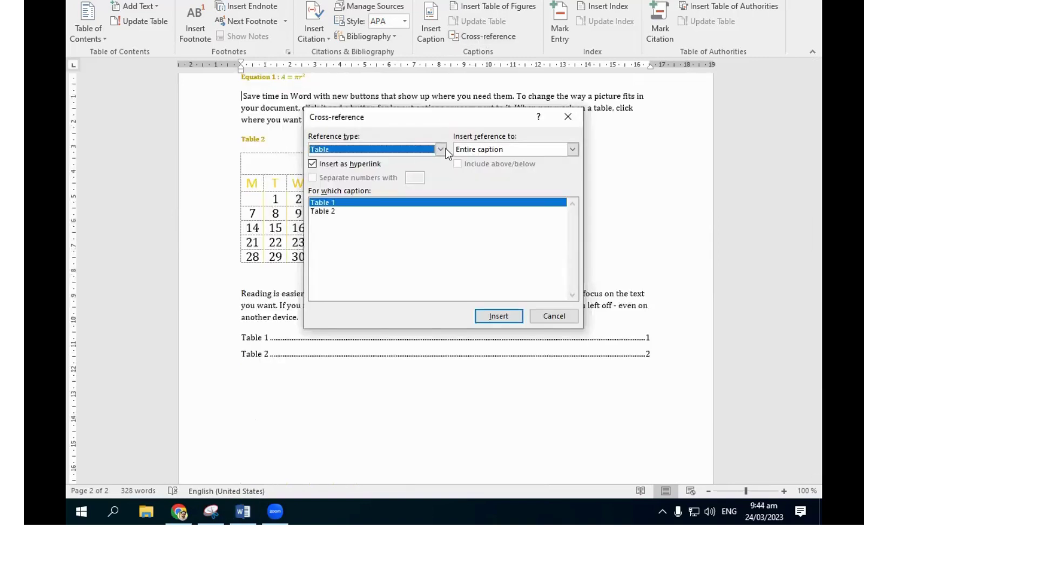
pyautogui.hotkey('alt', 'Down')
pyautogui.click(399, 186)
pyautogui.press('Return')
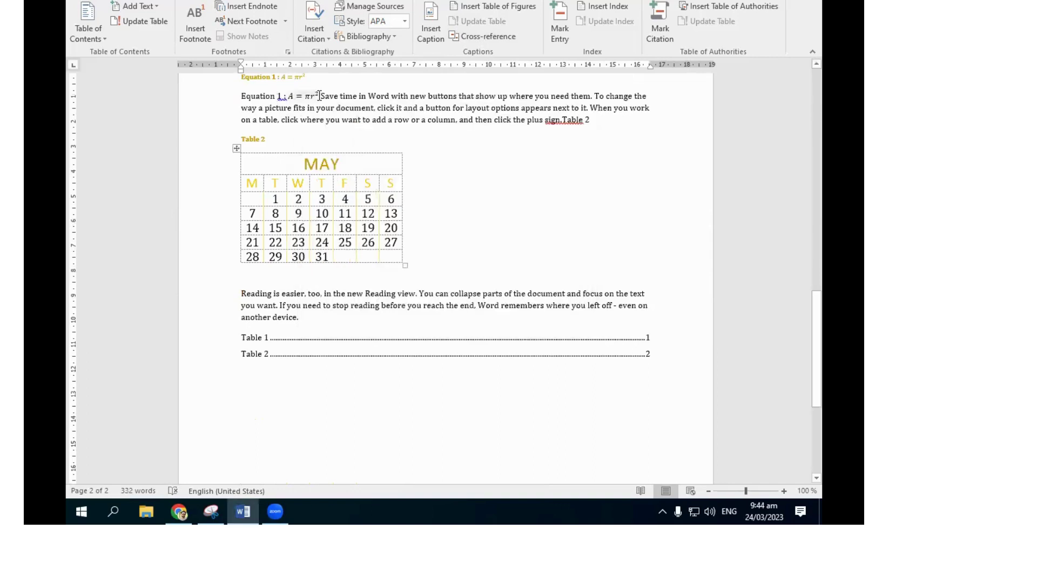
pyautogui.scroll(1, 282, 95)
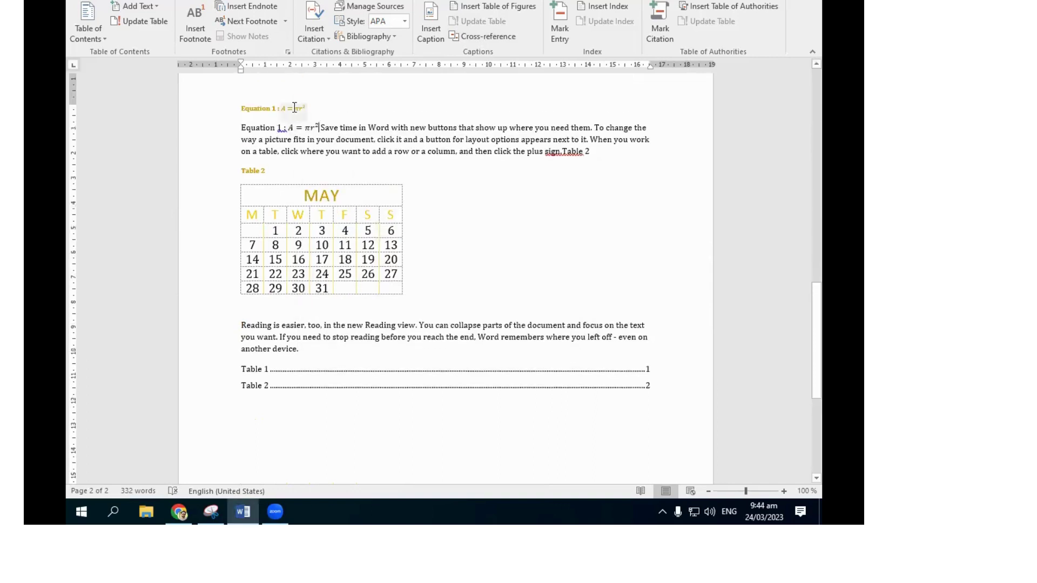
pyautogui.press('Left')
pyautogui.press('Left')
pyautogui.press('Left')
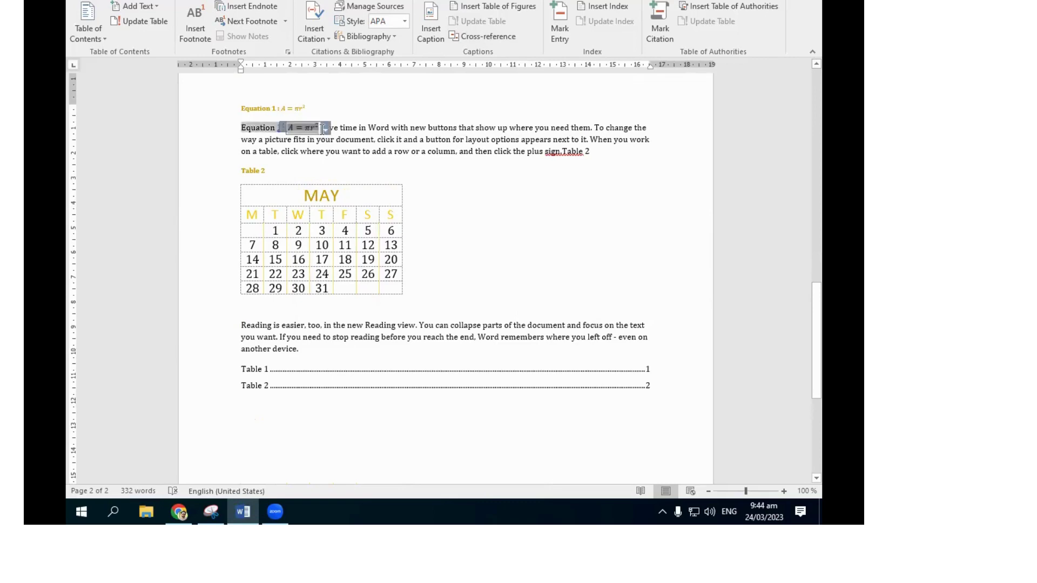
pyautogui.click(374, 138)
# Follow the Figure 2 cross-reference to its caption, then return to the top of page 1.
pyautogui.scroll(-5, 486, 178)
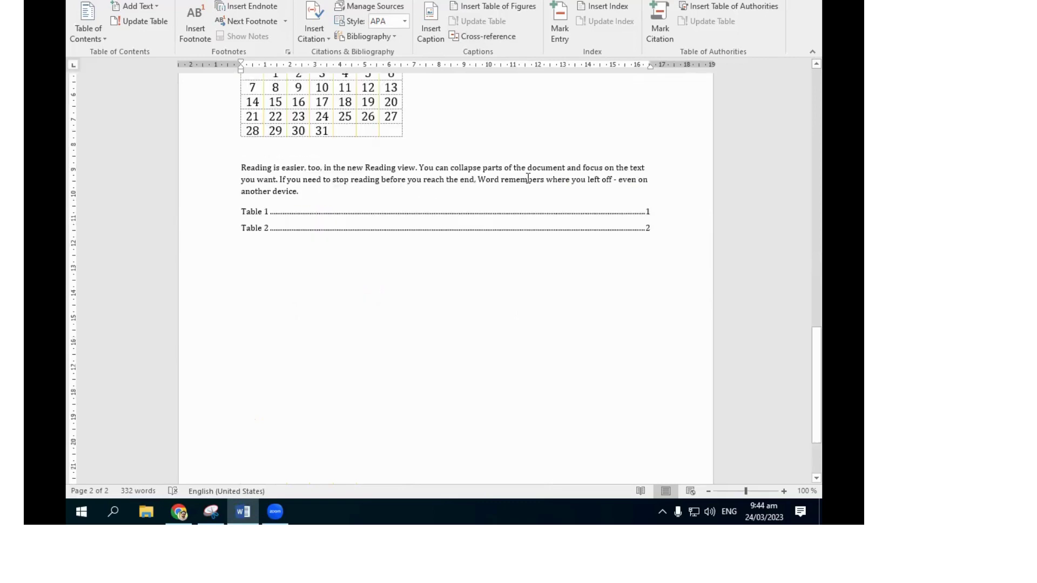
pyautogui.scroll(3, 528, 179)
pyautogui.scroll(10, 514, 185)
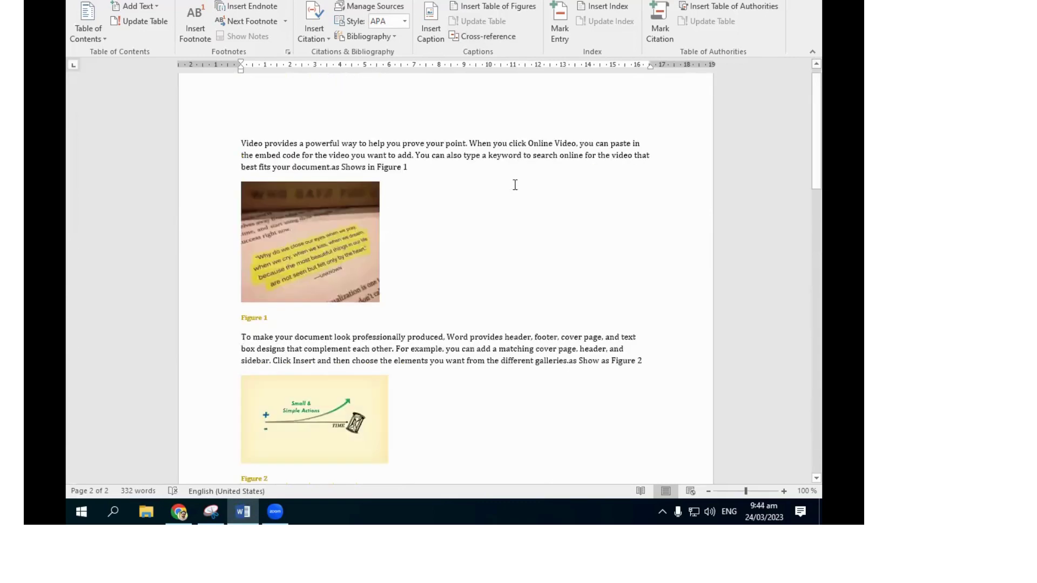
pyautogui.scroll(1, 392, 179)
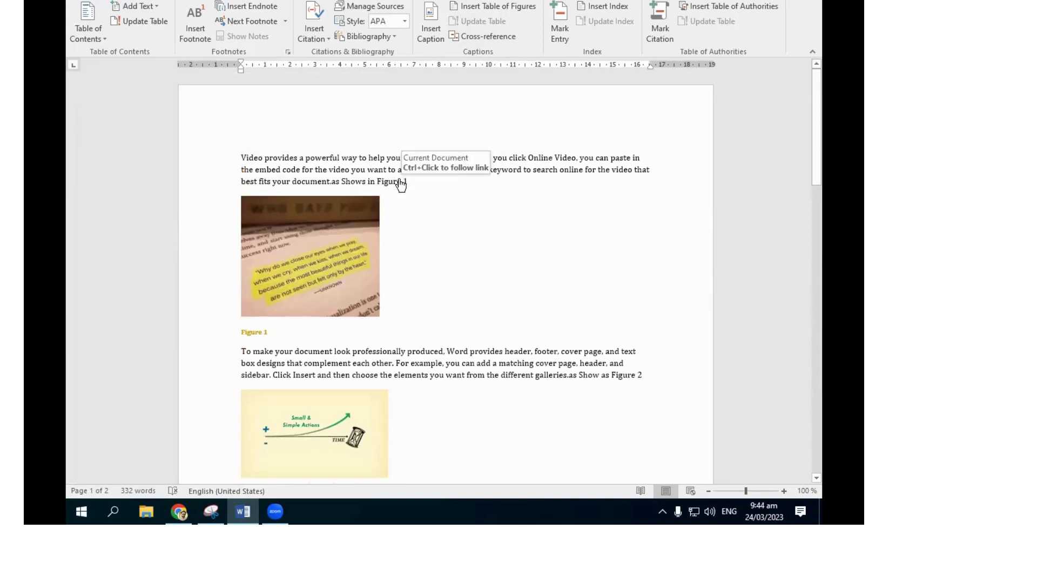
pyautogui.scroll(-5, 254, 178)
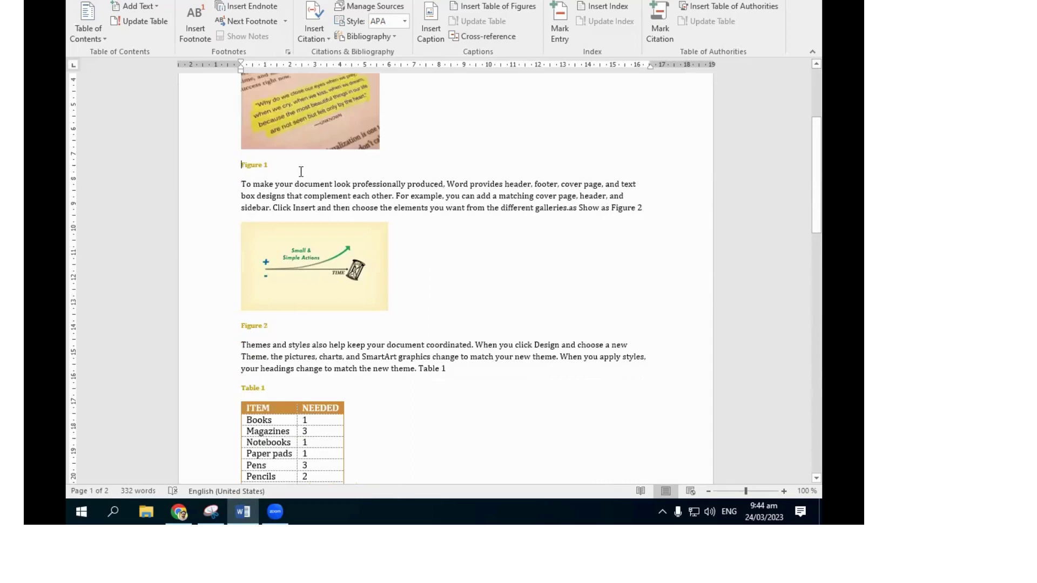
pyautogui.keyDown('ctrl'); pyautogui.click(625, 210); pyautogui.keyUp('ctrl')
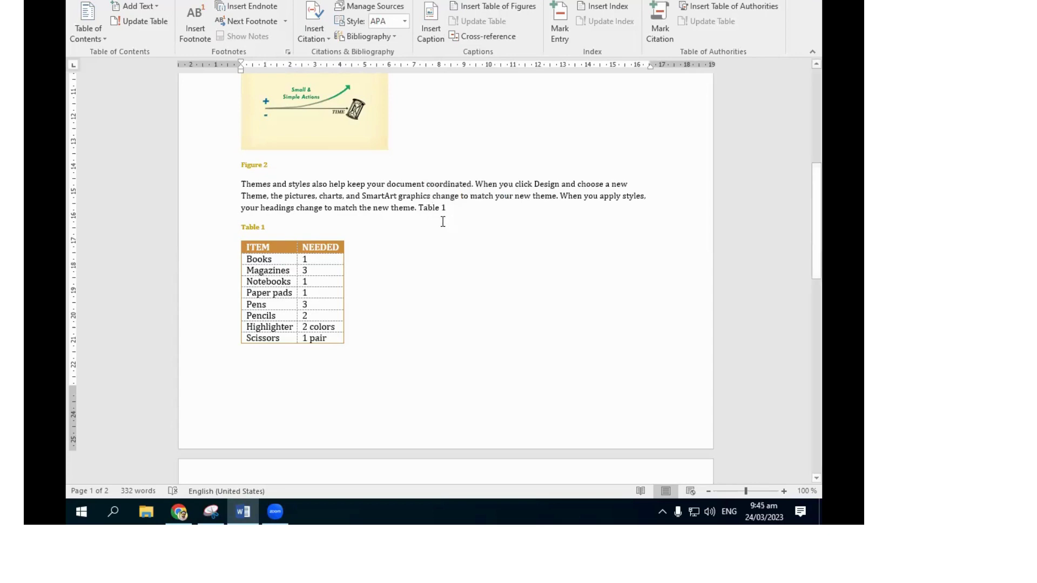
pyautogui.scroll(2, 440, 213)
pyautogui.scroll(3, 445, 213)
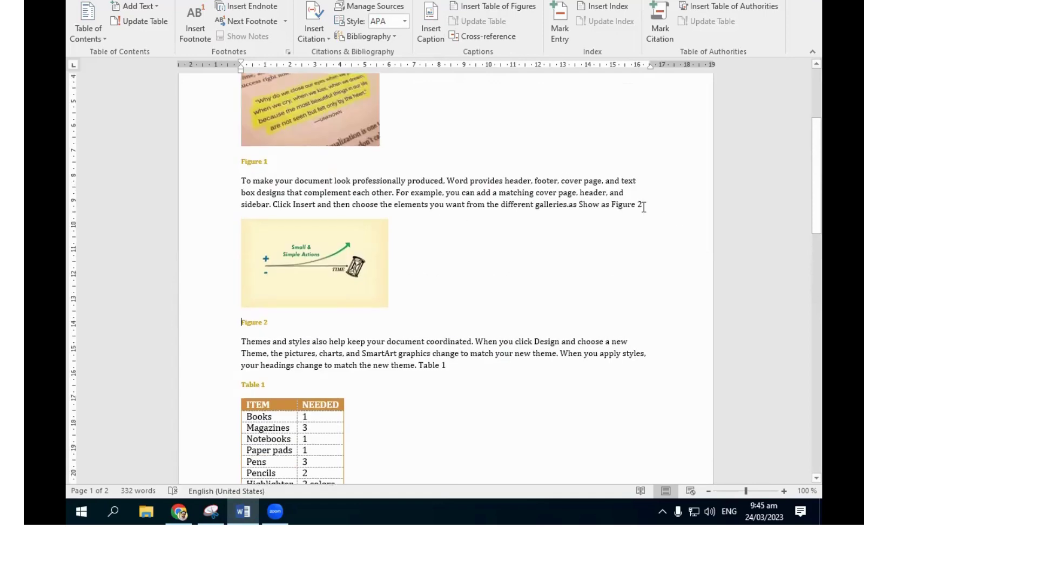
pyautogui.scroll(4, 644, 207)
pyautogui.scroll(2, 643, 206)
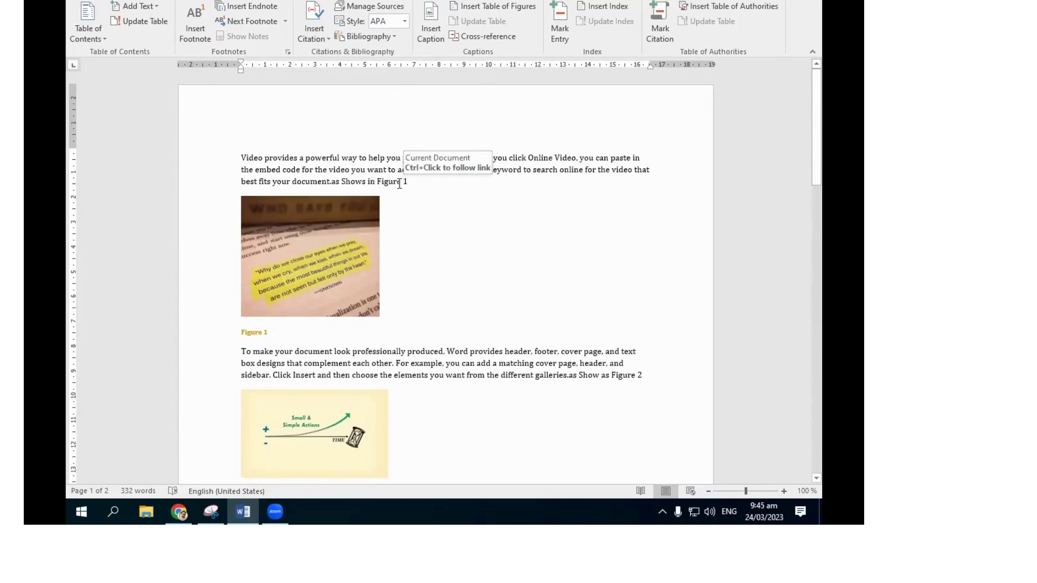
# Enlarge the Figure 1 picture slightly, keeping it above its caption.
pyautogui.scroll(-1, 324, 251)
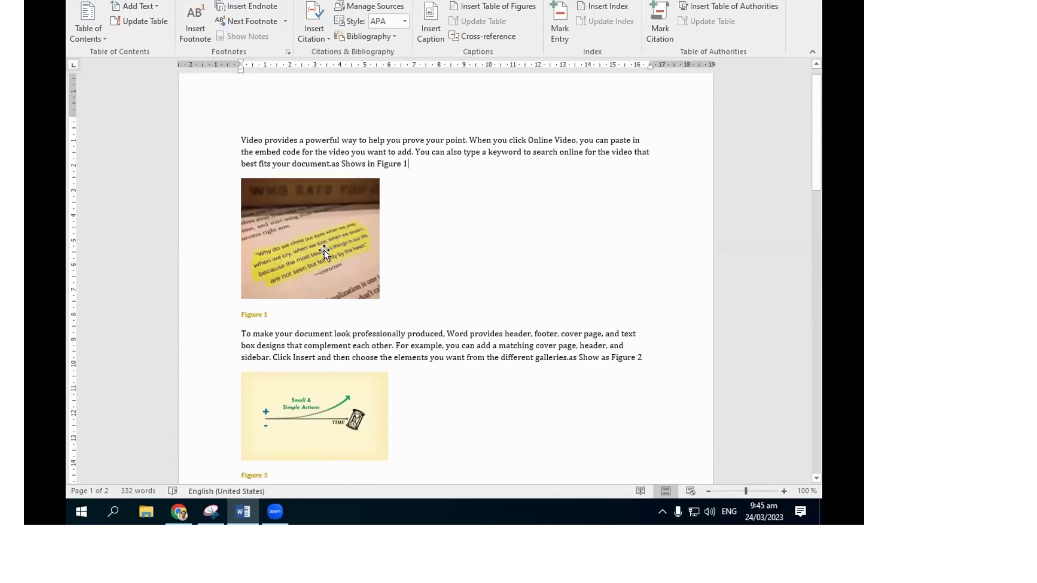
pyautogui.click(324, 251)
pyautogui.moveTo(380, 286)
pyautogui.mouseDown()
pyautogui.moveTo(408, 310)
pyautogui.moveTo(392, 292)
pyautogui.mouseUp()
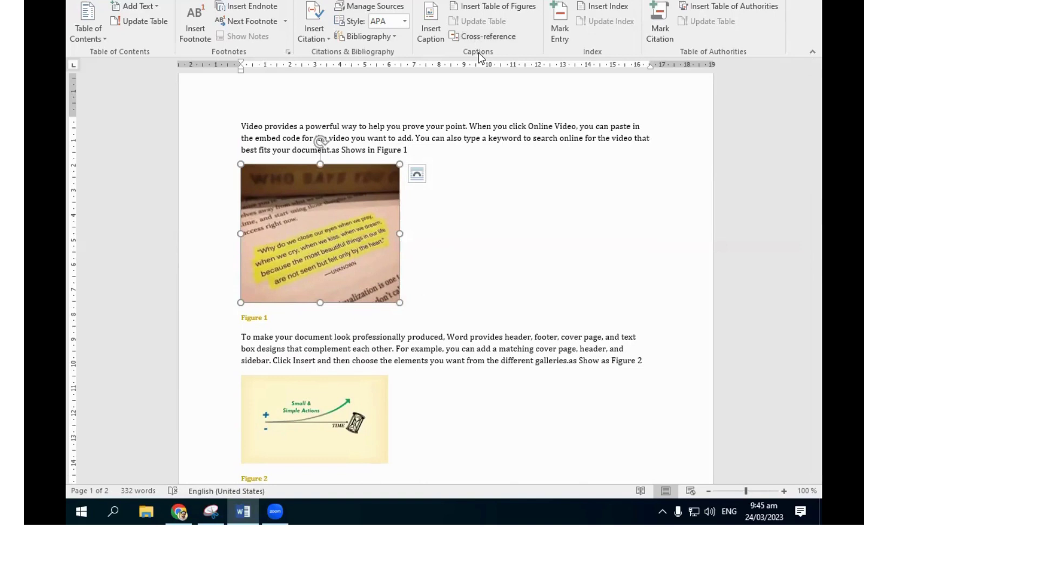
pyautogui.scroll(1, 319, 143)
pyautogui.click(281, 169)
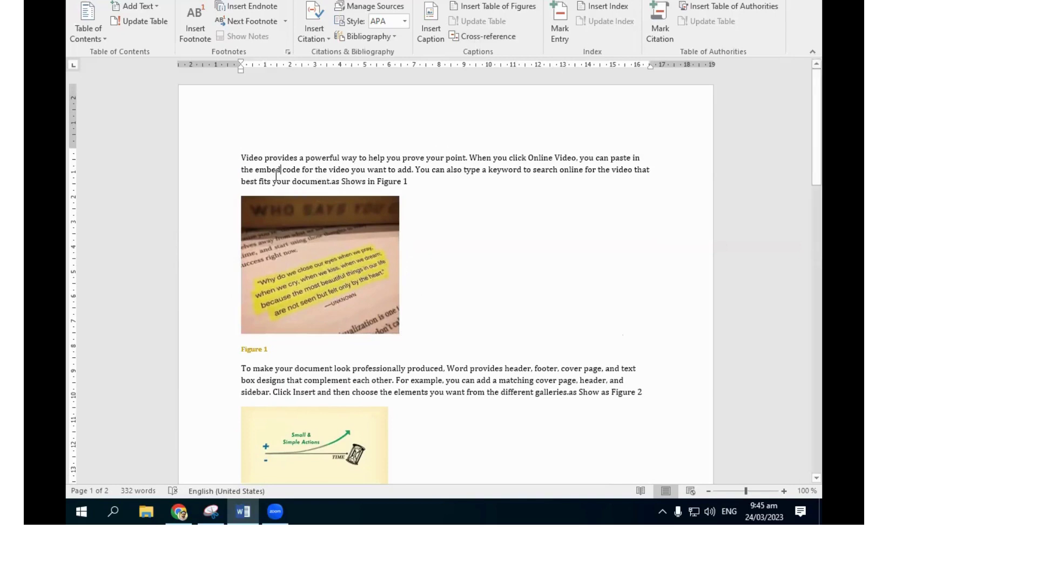
# Break 'Video' onto its own line so the paragraph starts with 'Provides'.
pyautogui.click(276, 157)
pyautogui.click(264, 158)
pyautogui.press('Return')
pyautogui.press('Right')
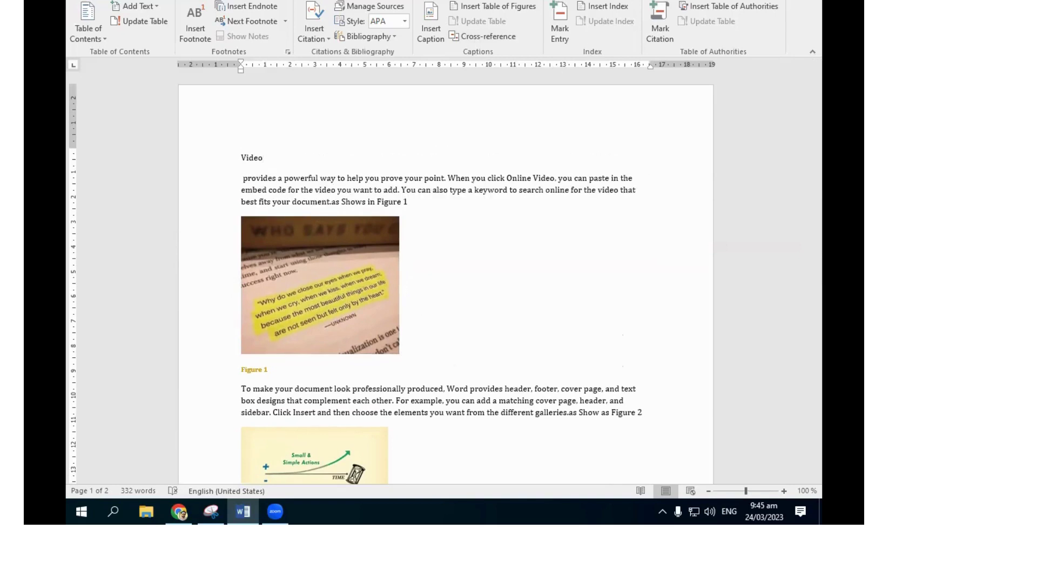
pyautogui.press('BackSpace')
pyautogui.press('Delete')
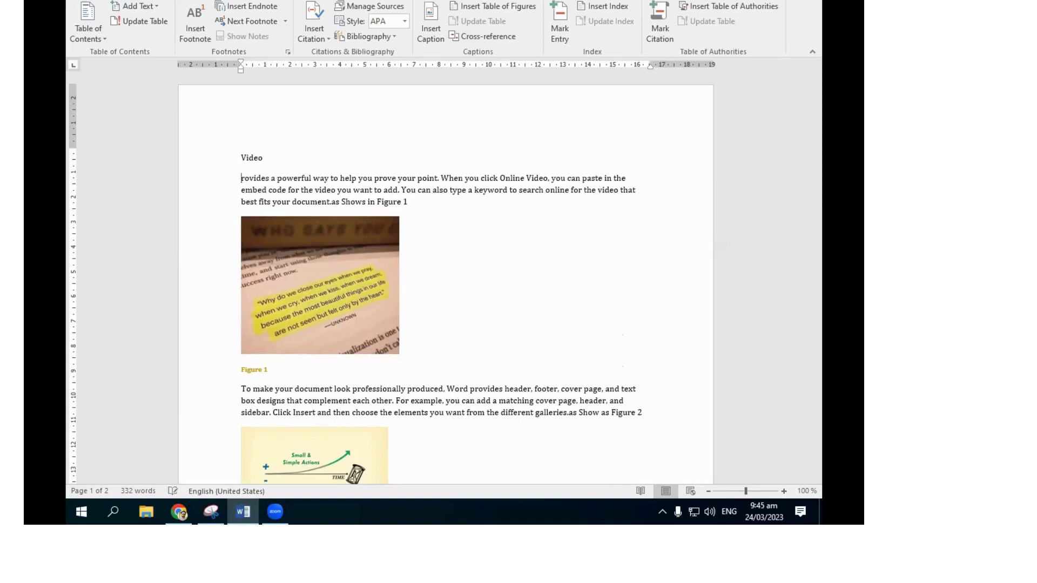
pyautogui.write('G')
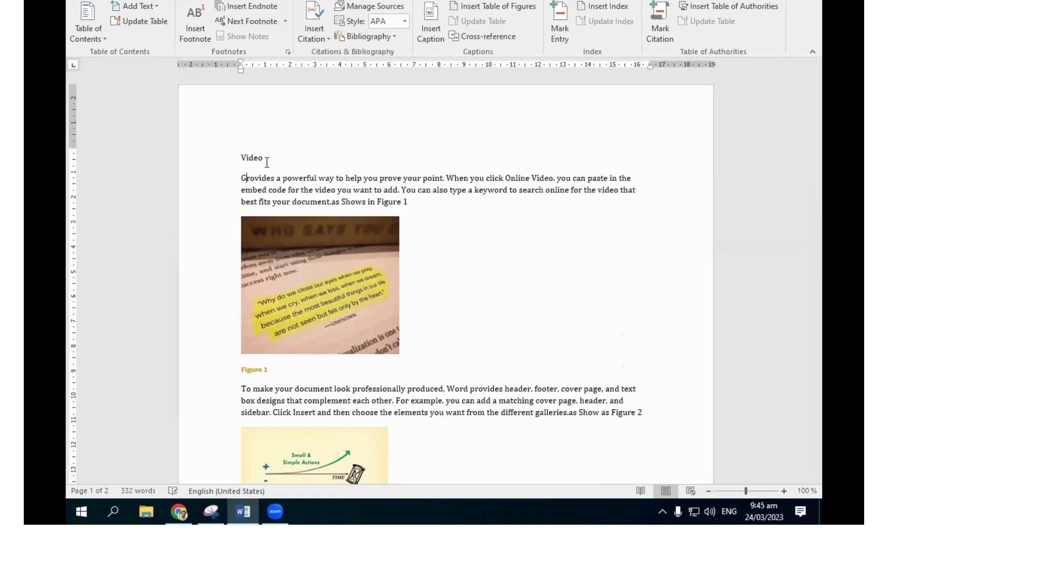
pyautogui.doubleClick(244, 178)
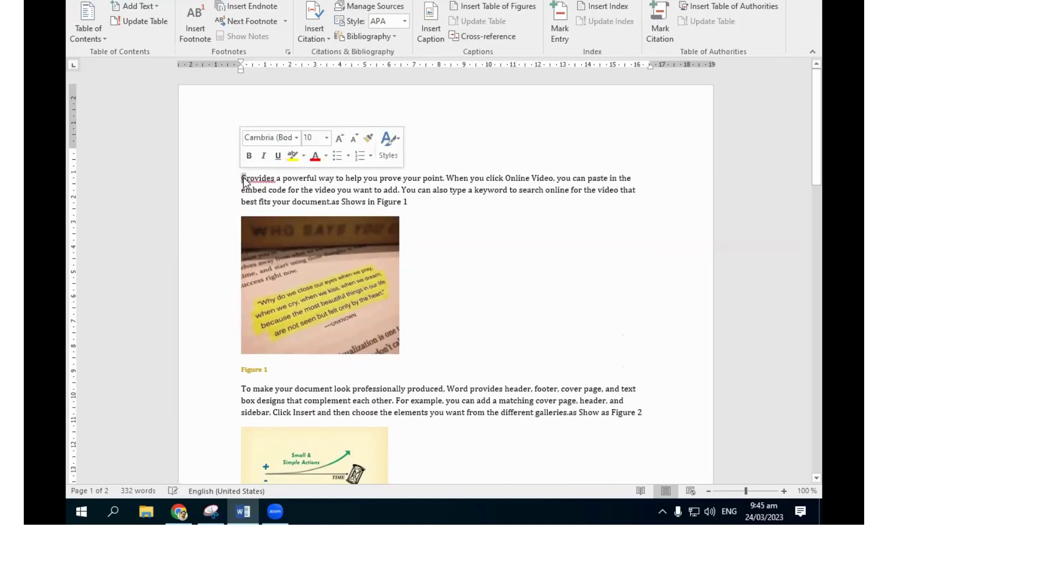
pyautogui.write('Provides')
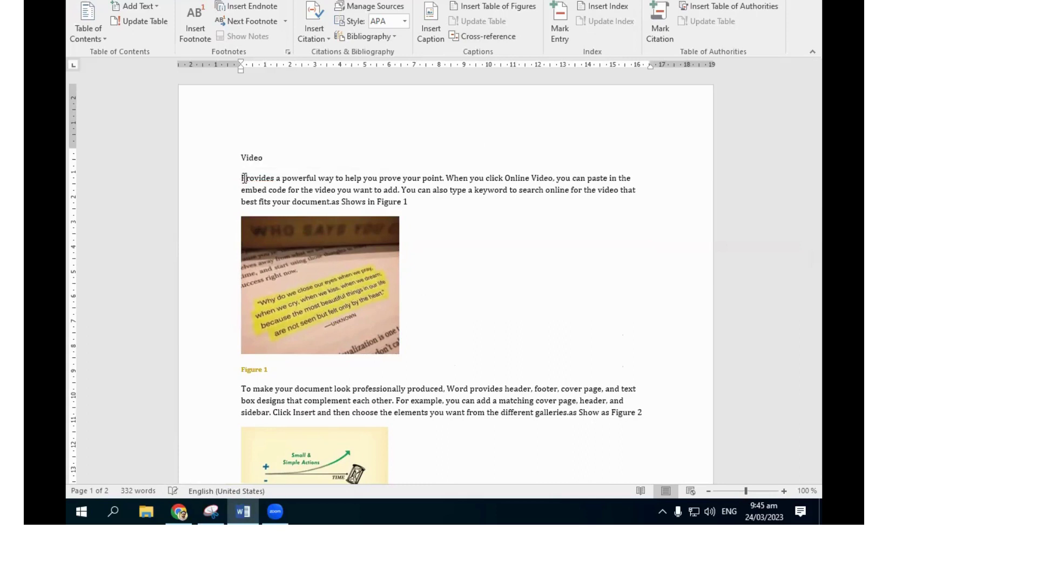
pyautogui.click(268, 156)
# Mark 'Video' as an index entry.
pyautogui.click(235, 156)
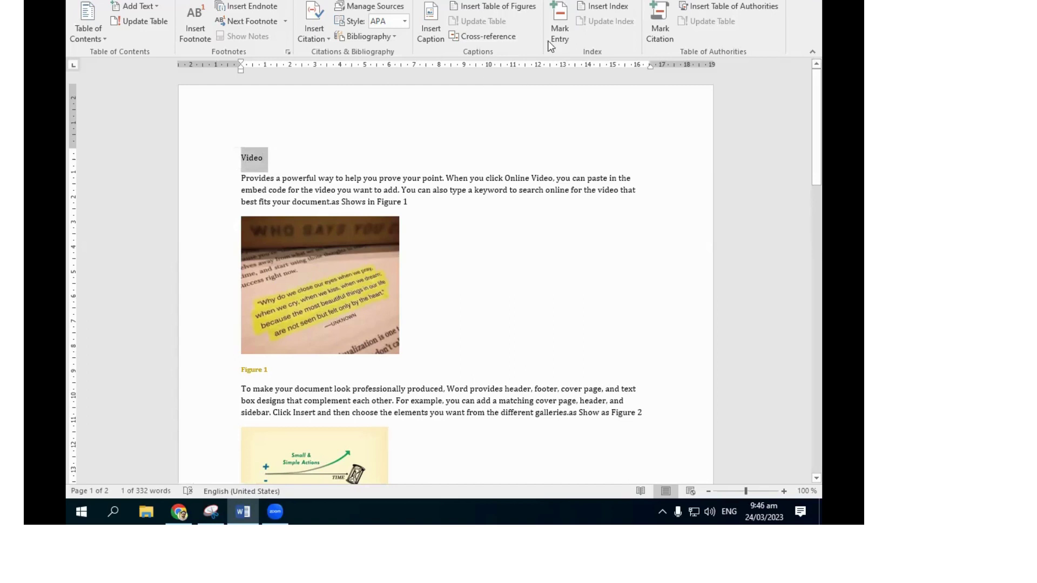
pyautogui.click(558, 24)
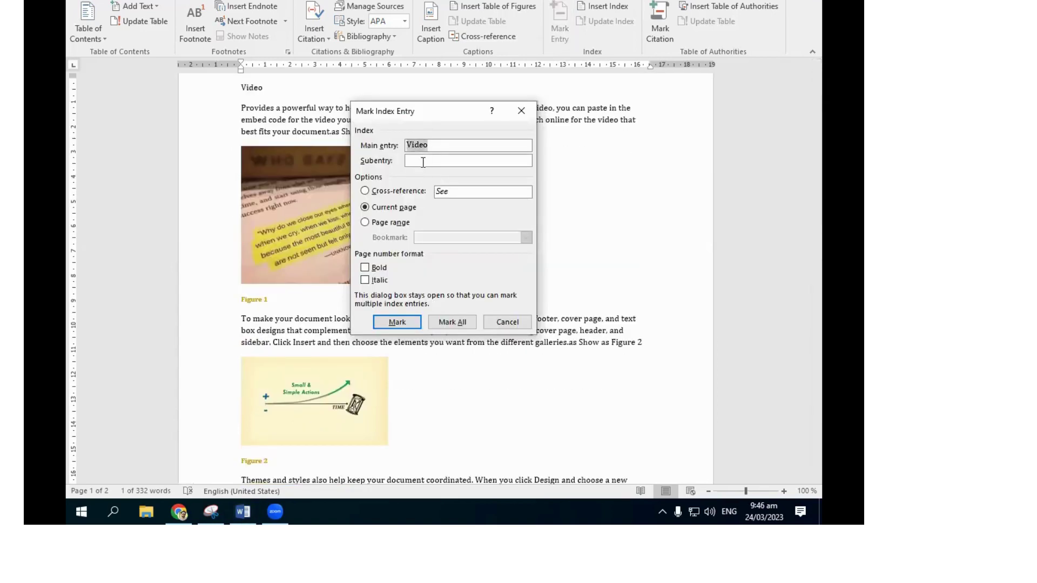
pyautogui.click(465, 322)
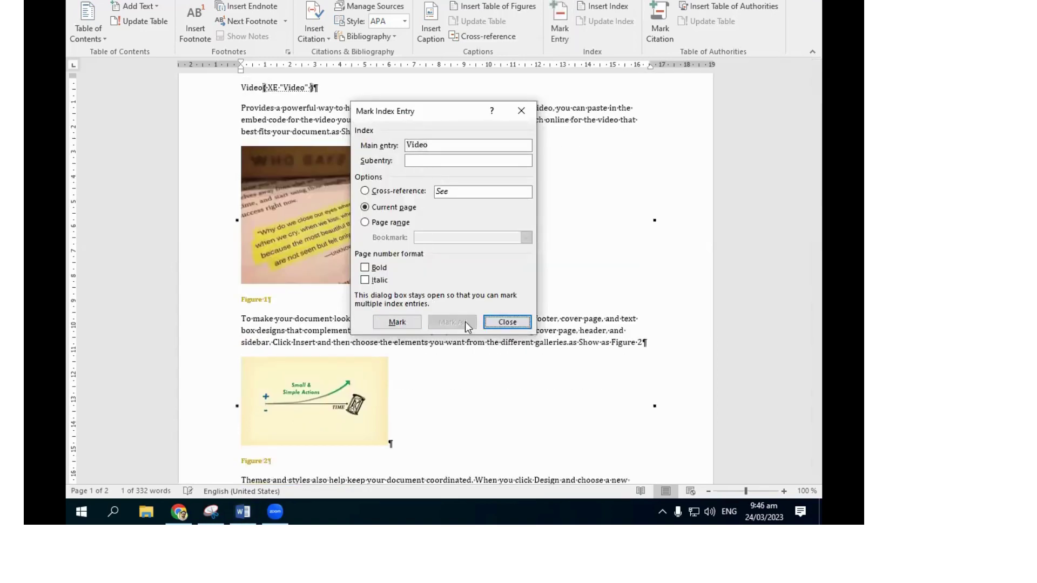
pyautogui.click(507, 322)
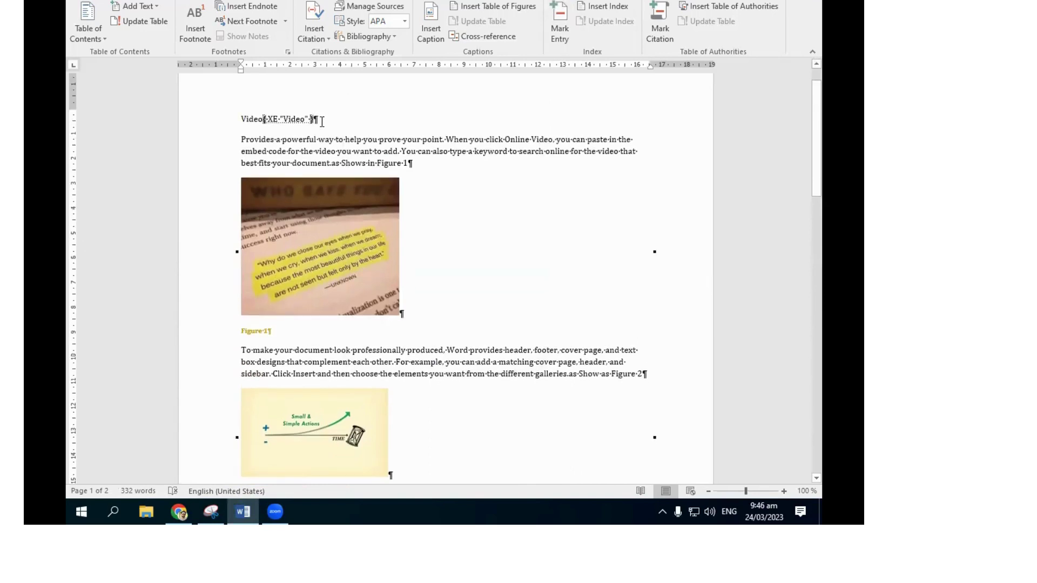
# Rejoin the Provides paragraph so 'embed code…' follows 'paste in the' without an empty line.
pyautogui.click(157, 3)
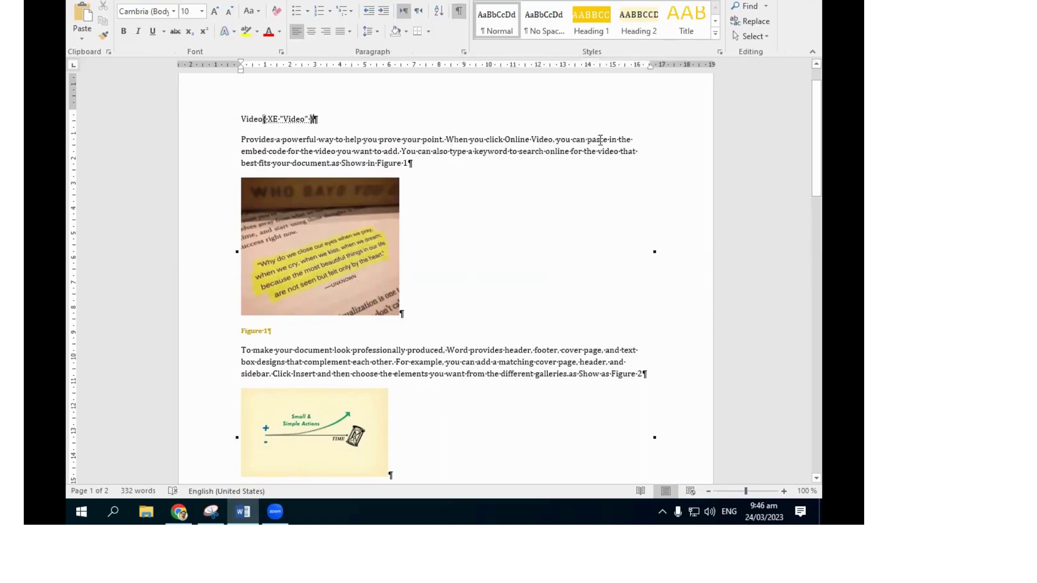
pyautogui.click(556, 141)
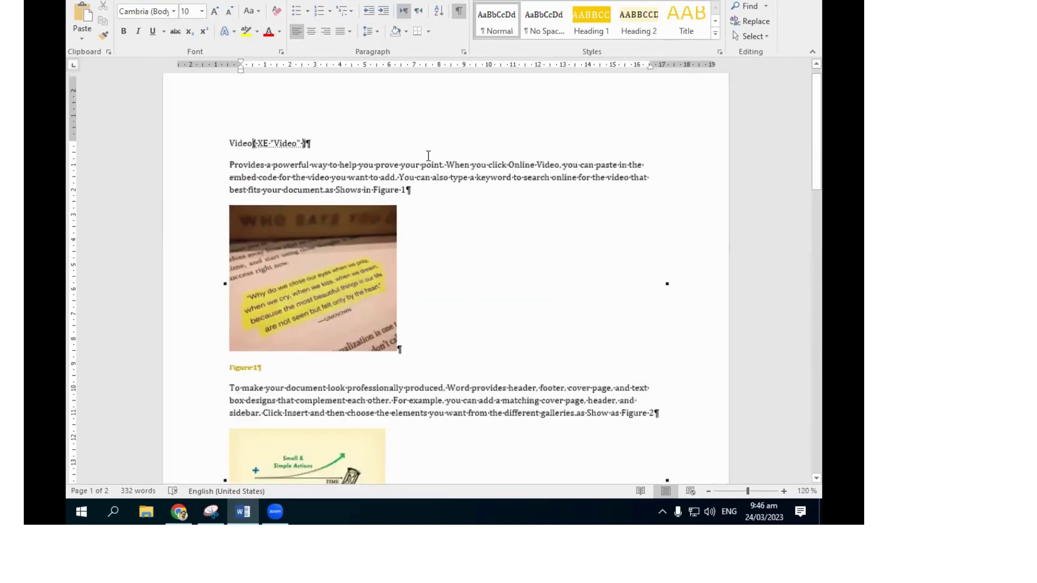
pyautogui.keyDown('ctrl'); pyautogui.scroll(7, 429, 154); pyautogui.keyUp('ctrl')
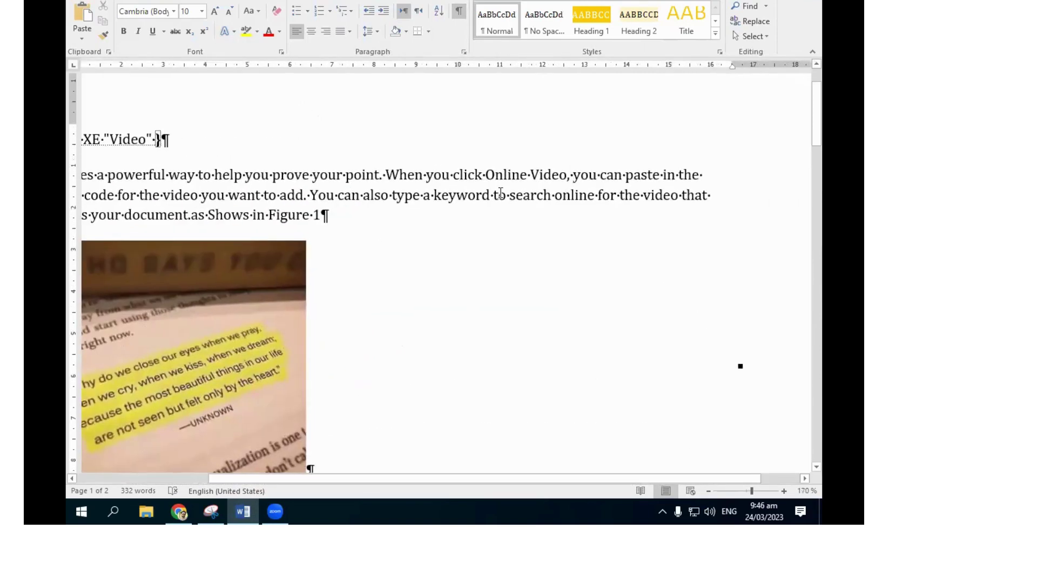
pyautogui.keyDown('ctrl'); pyautogui.scroll(-4, 501, 194); pyautogui.keyUp('ctrl')
pyautogui.keyDown('ctrl'); pyautogui.scroll(-2, 500, 194); pyautogui.keyUp('ctrl')
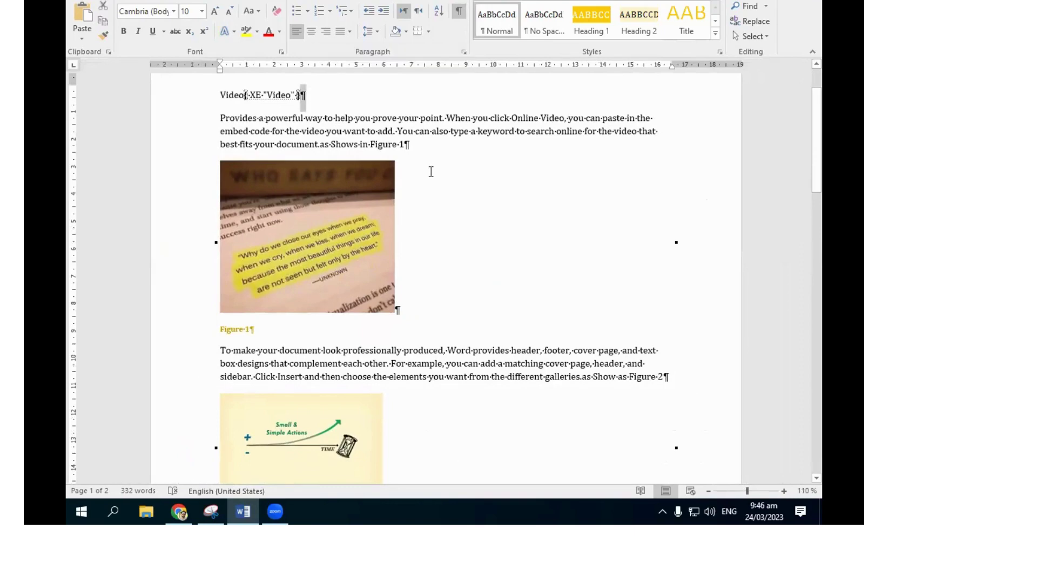
pyautogui.keyDown('ctrl'); pyautogui.scroll(-4, 415, 187); pyautogui.keyUp('ctrl')
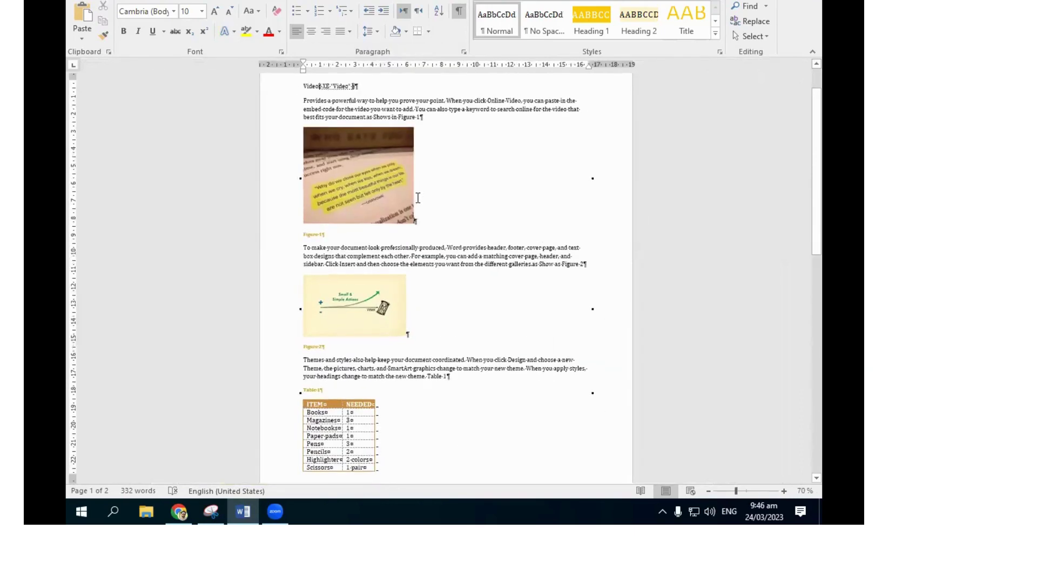
pyautogui.scroll(-3, 407, 394)
pyautogui.scroll(1, 406, 393)
pyautogui.scroll(2, 384, 341)
pyautogui.scroll(2, 398, 336)
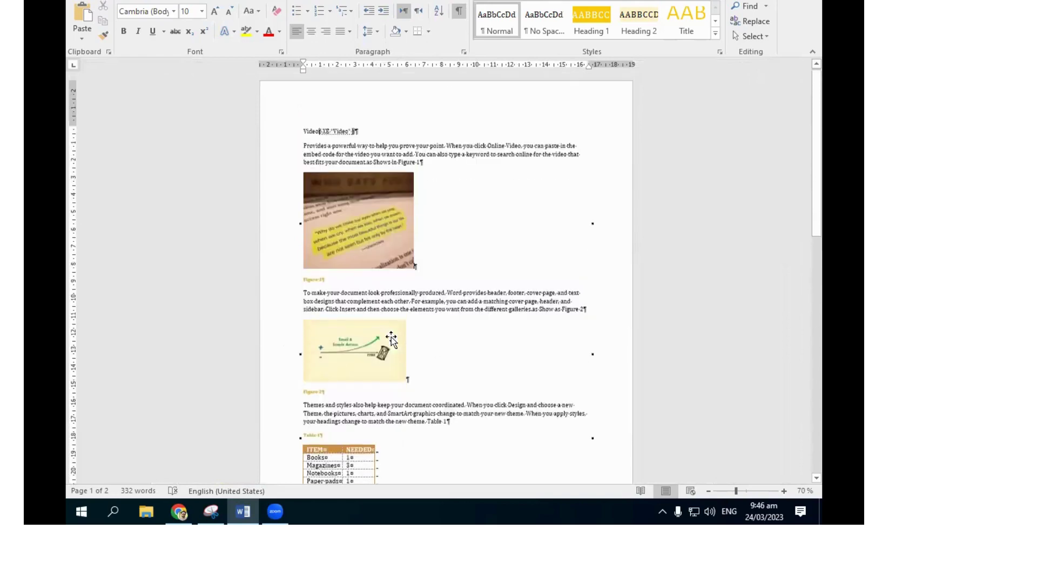
pyautogui.keyDown('ctrl'); pyautogui.scroll(1, 594, 363); pyautogui.keyUp('ctrl')
pyautogui.keyDown('ctrl'); pyautogui.scroll(3, 378, 290); pyautogui.keyUp('ctrl')
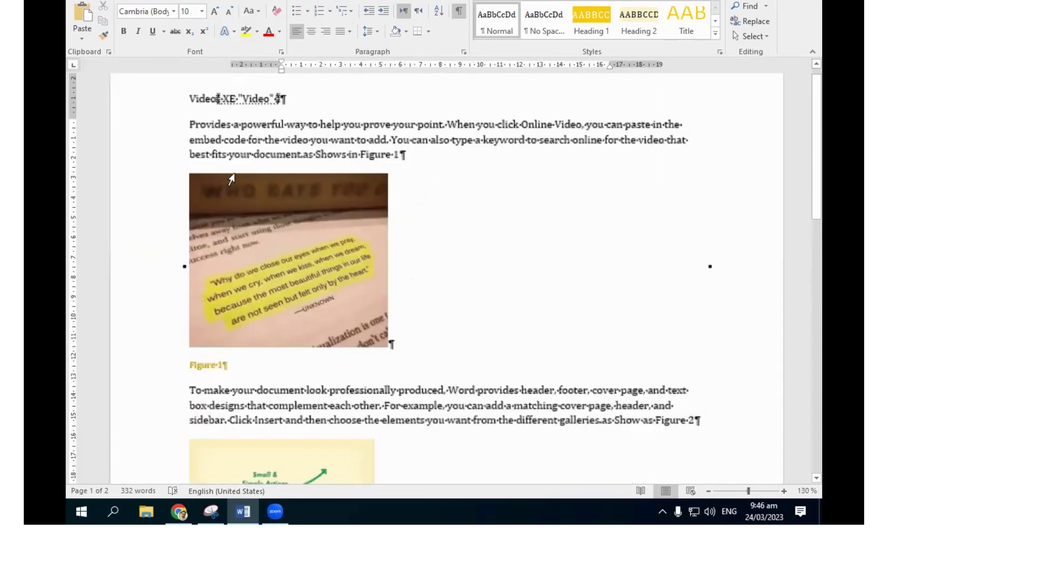
pyautogui.keyDown('ctrl'); pyautogui.scroll(2, 232, 180); pyautogui.keyUp('ctrl')
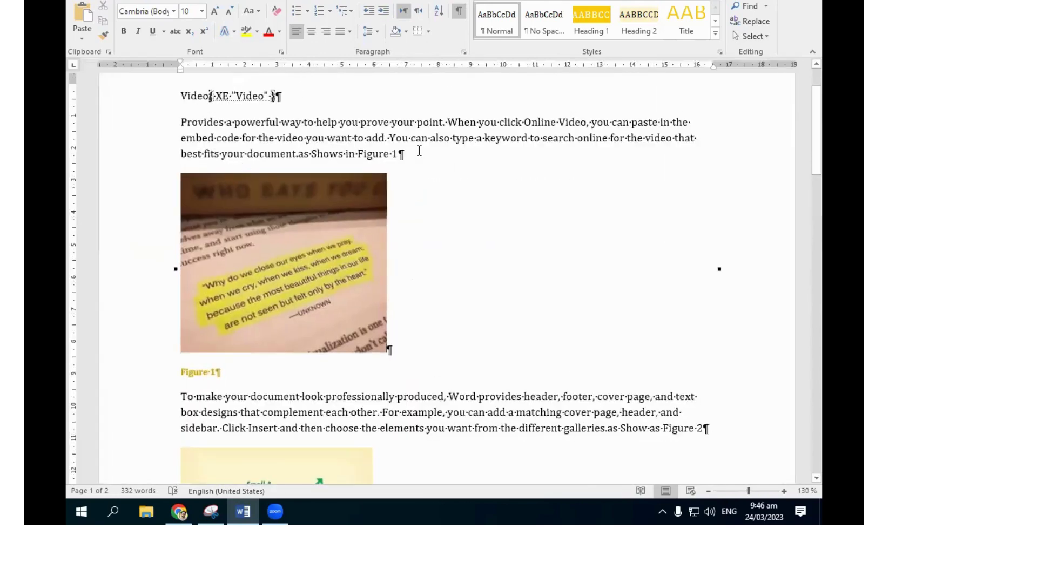
pyautogui.click(711, 142)
pyautogui.click(697, 127)
pyautogui.press('Return')
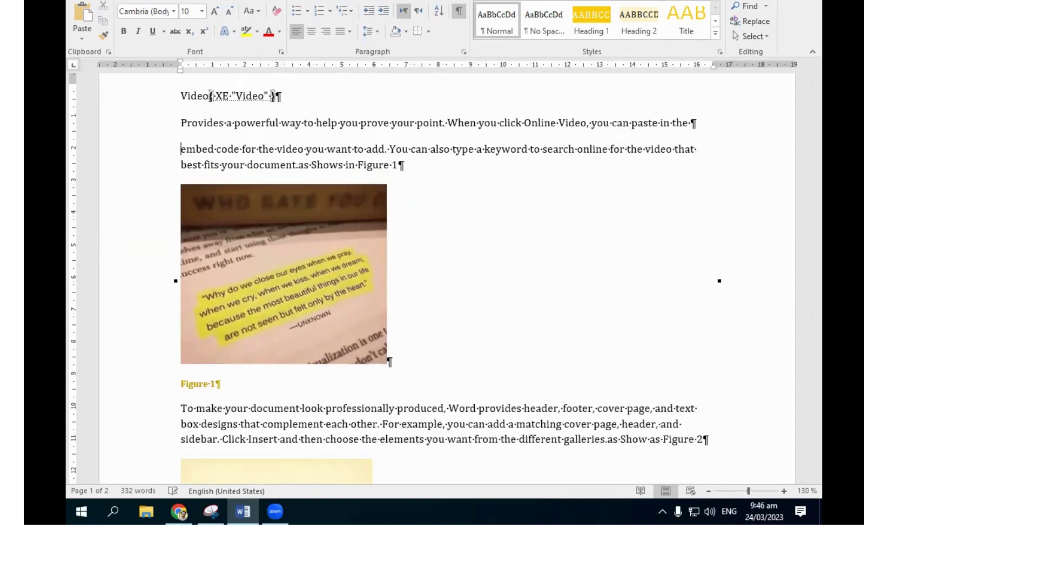
pyautogui.press('Return')
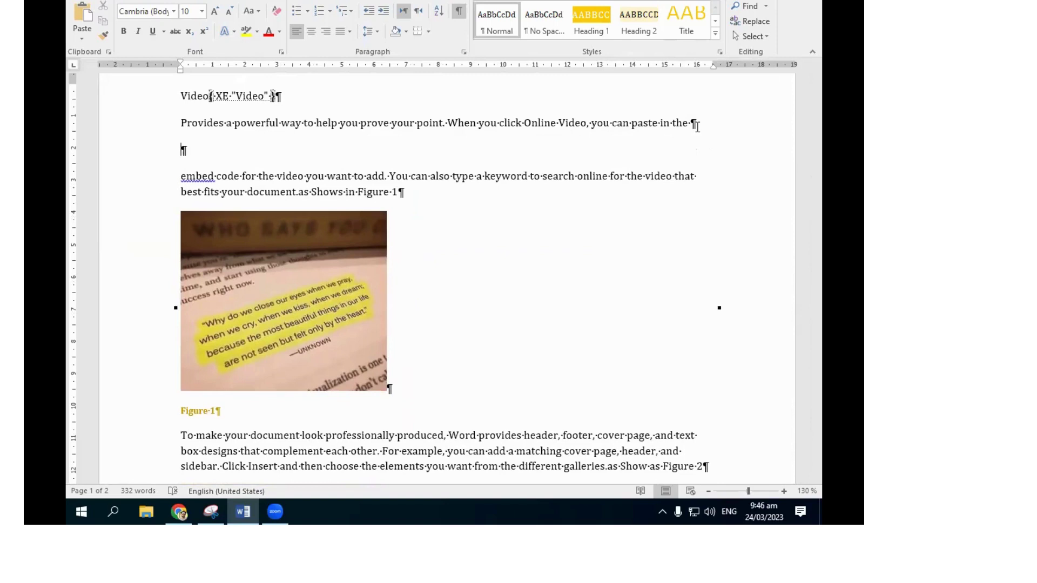
pyautogui.press('BackSpace')
pyautogui.press('BackSpace')
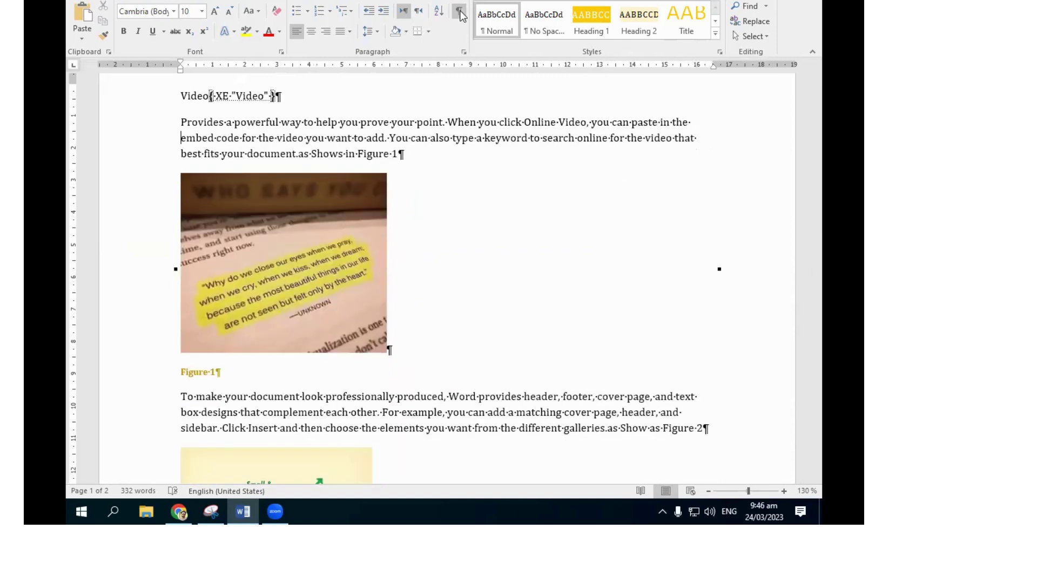
# Turn formatting marks off so the Video section shows as clean text.
pyautogui.click(459, 11)
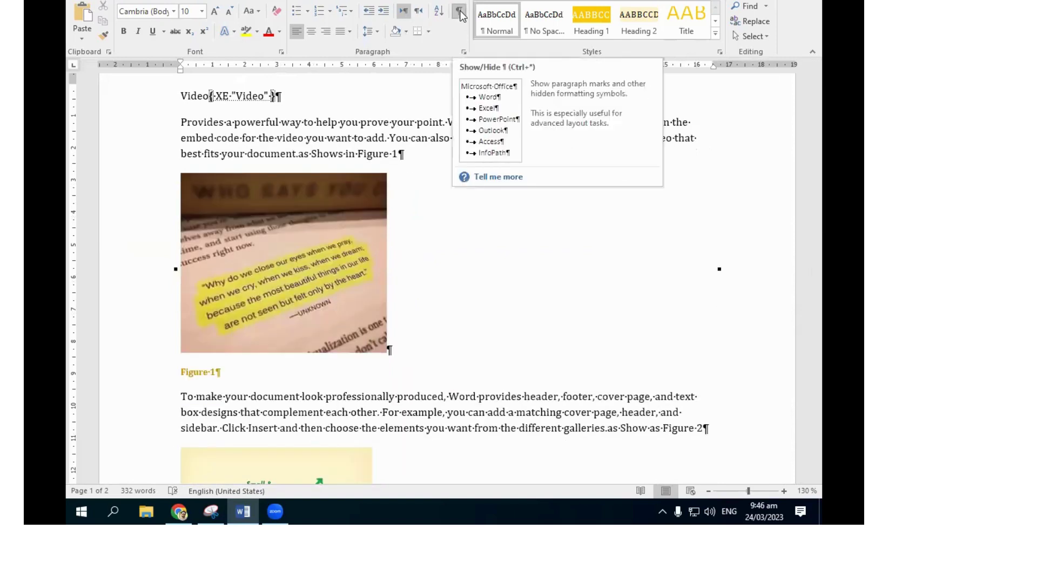
pyautogui.click(460, 11)
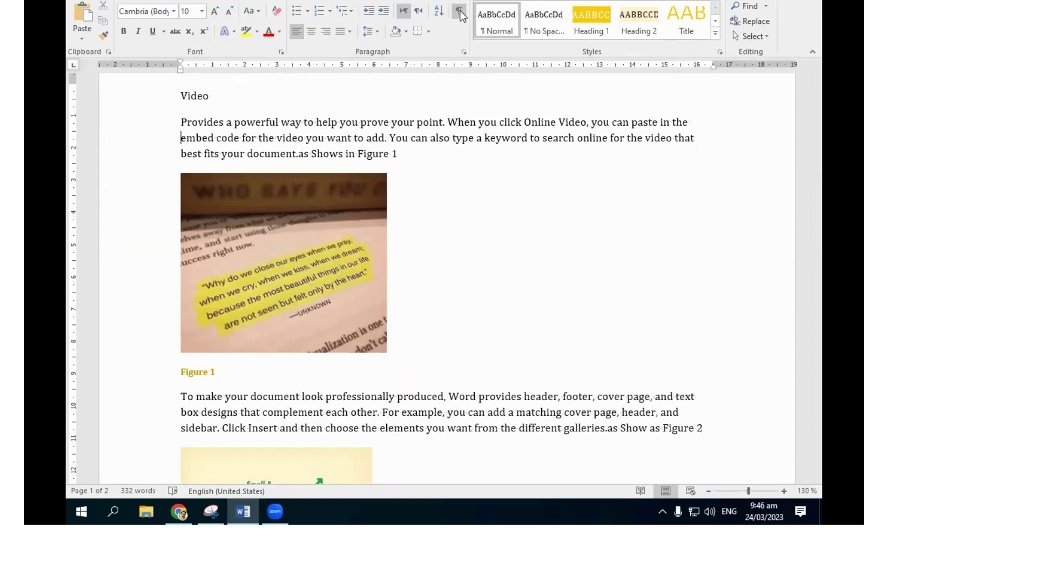
pyautogui.click(459, 12)
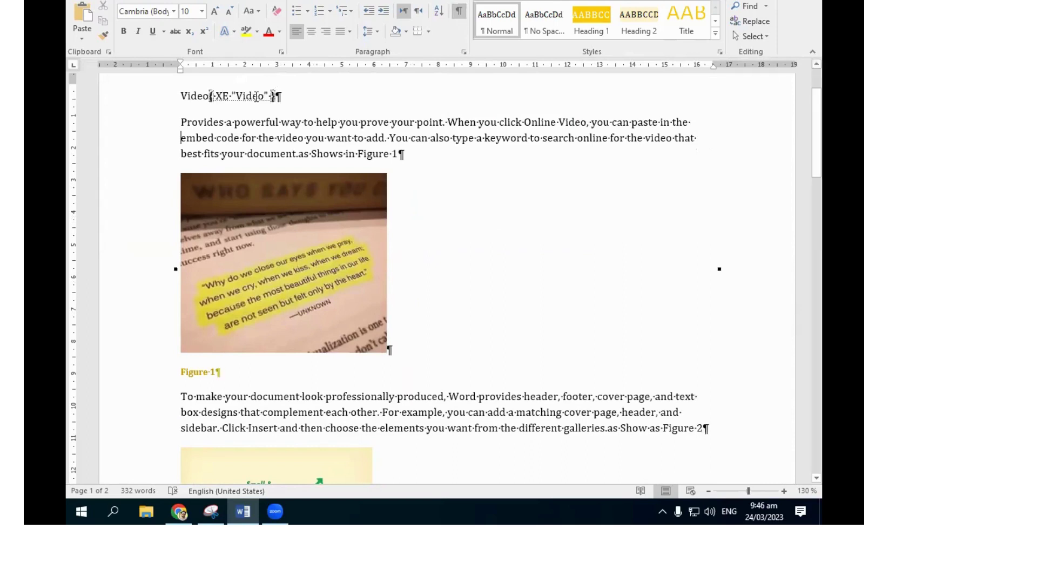
pyautogui.click(459, 12)
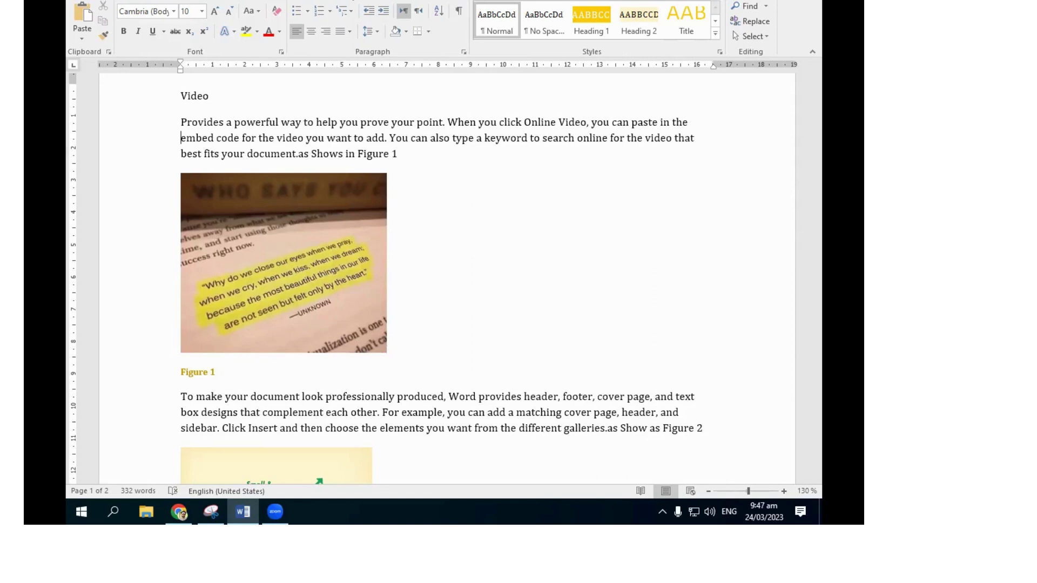
pyautogui.click(316, 0)
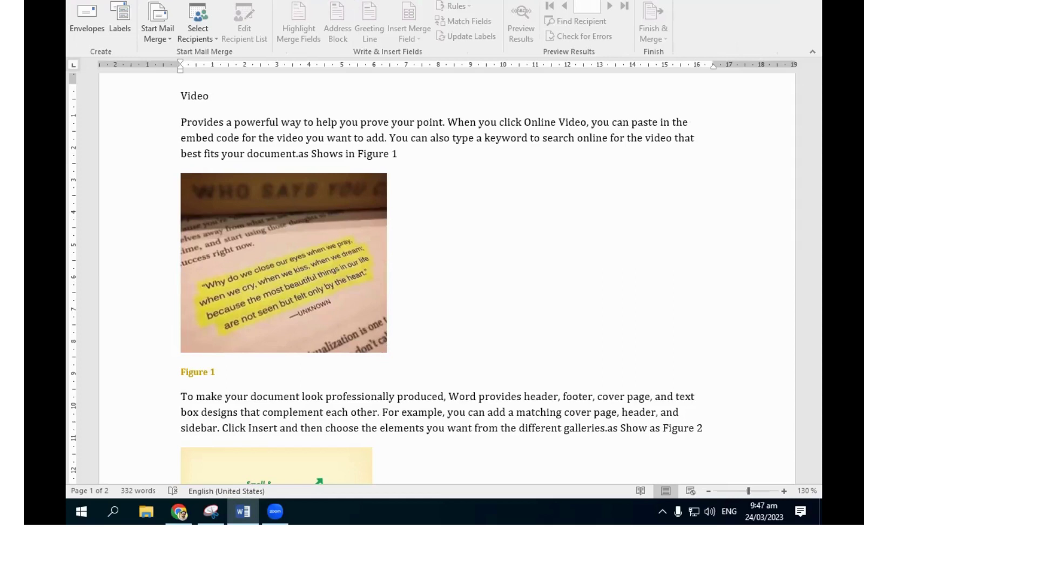
# Place the caret after 'Video' and show formatting marks to reveal its index field.
pyautogui.click(267, 1)
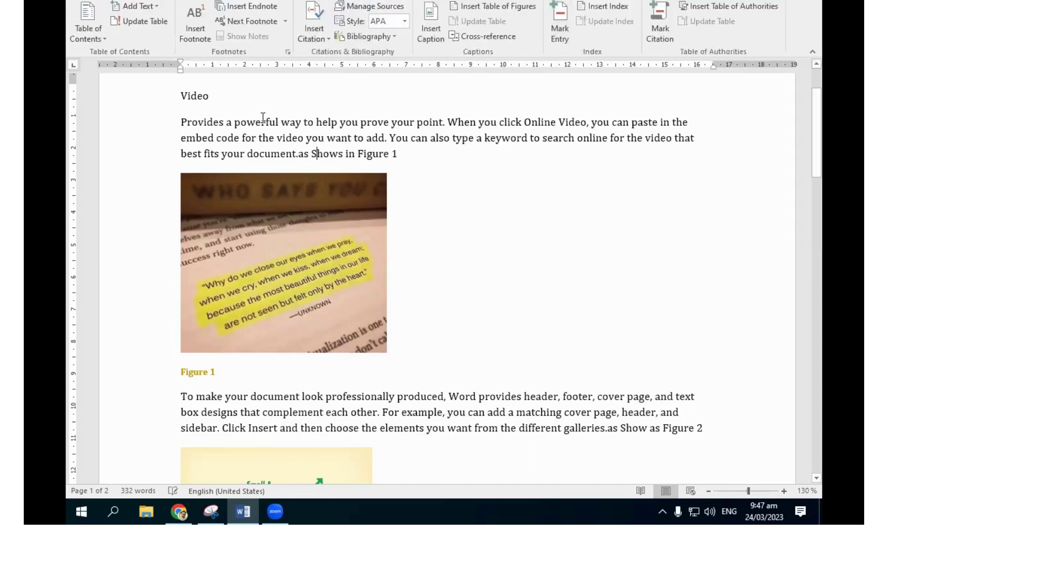
pyautogui.scroll(2, 324, 157)
pyautogui.click(237, 184)
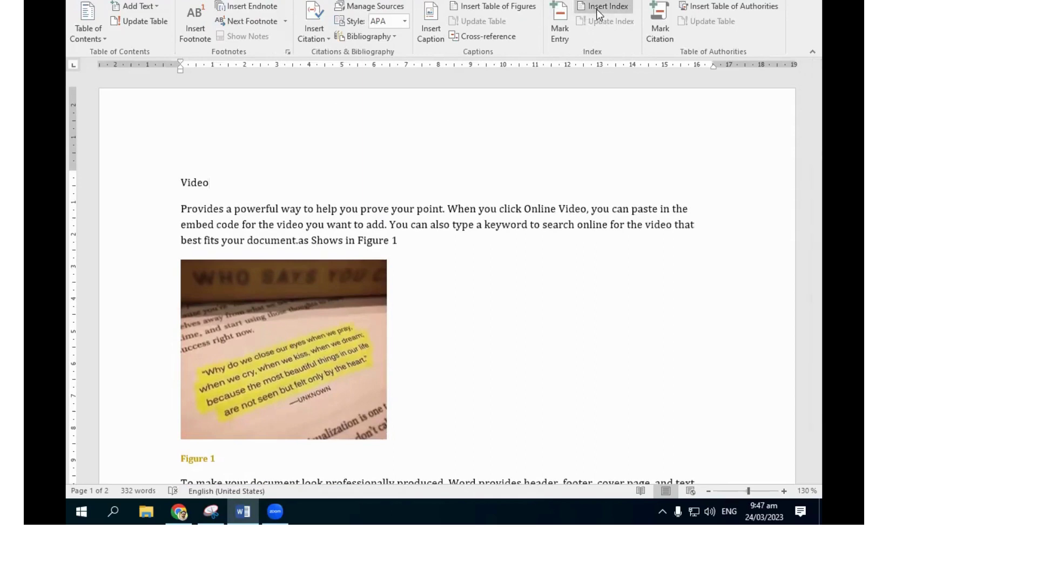
pyautogui.click(135, 1)
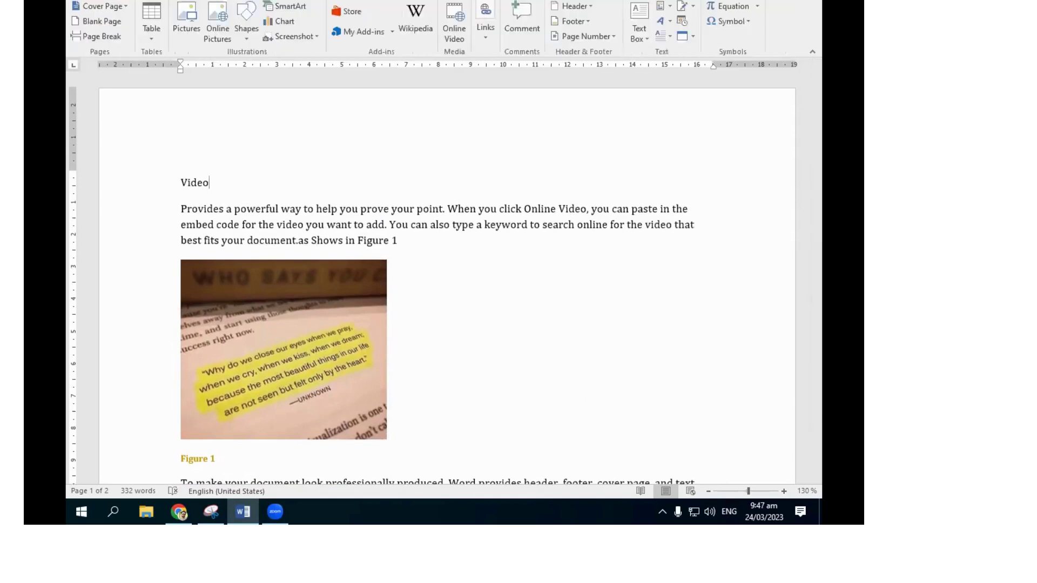
pyautogui.click(108, 1)
pyautogui.click(458, 12)
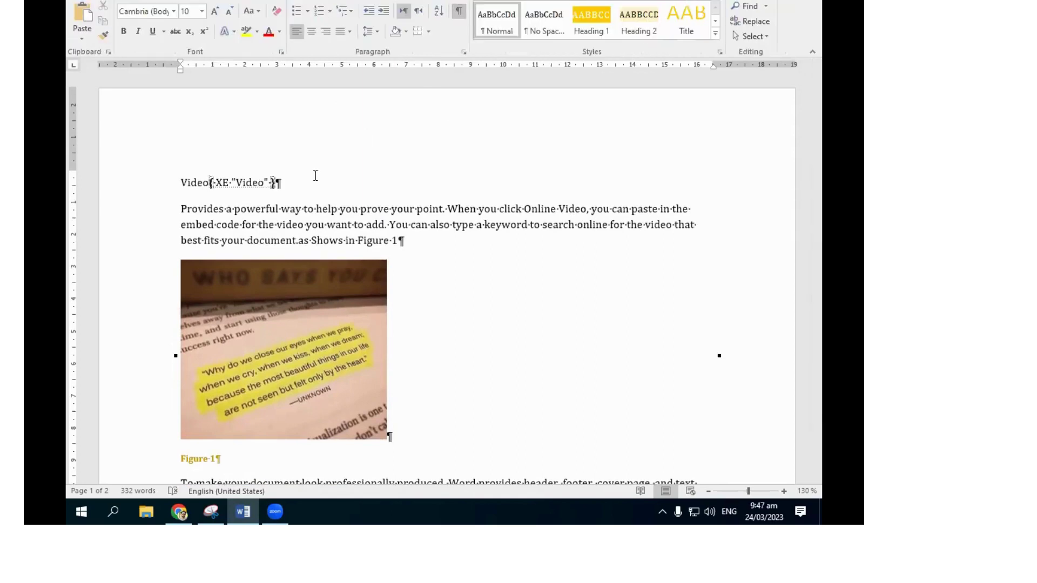
pyautogui.scroll(-1, 600, 10)
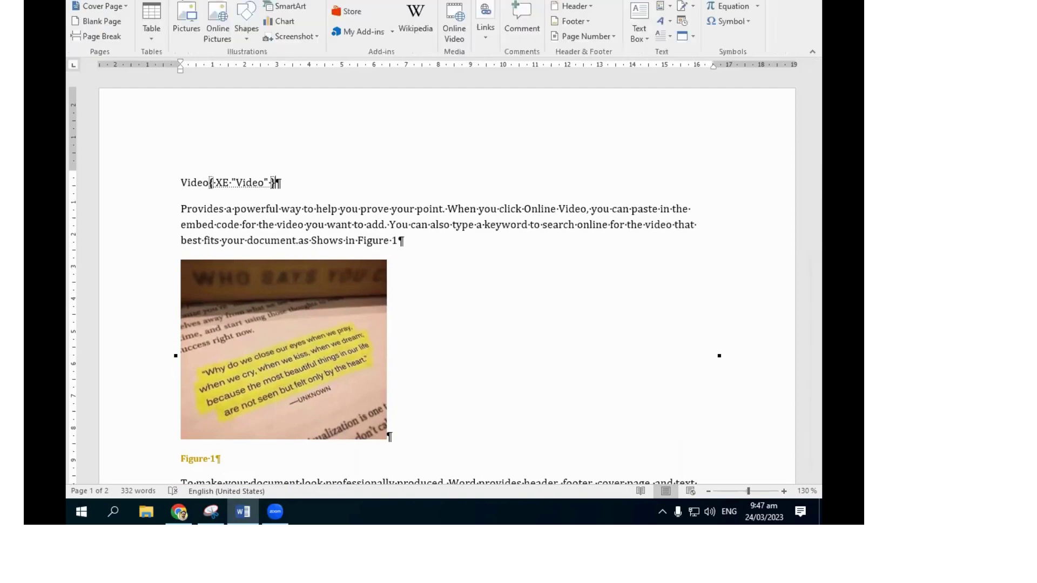
pyautogui.scroll(-3, 600, 10)
# Insert an index with default settings, listing 'Video, 1'.
pyautogui.click(599, 7)
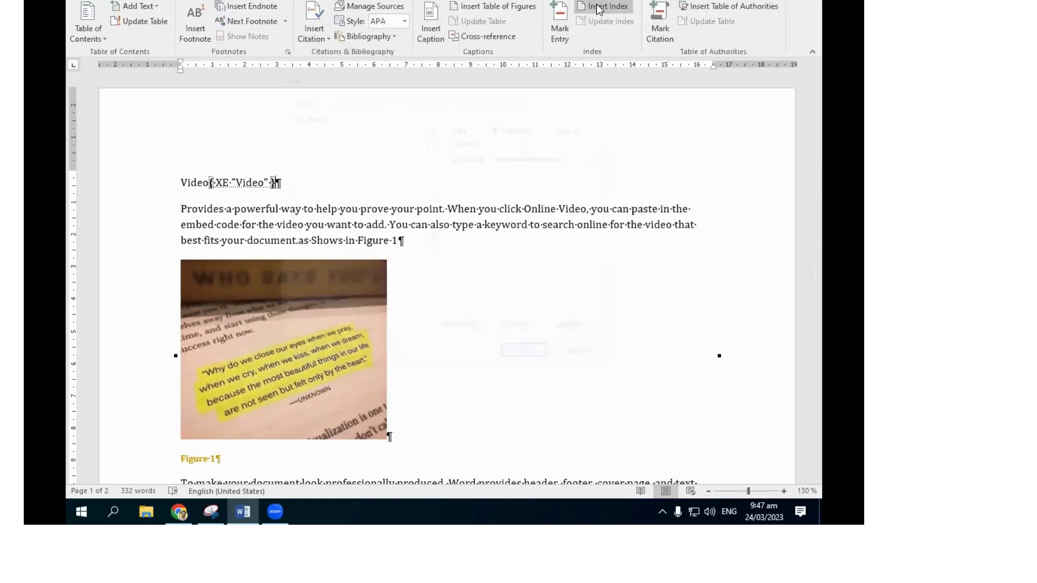
pyautogui.click(521, 356)
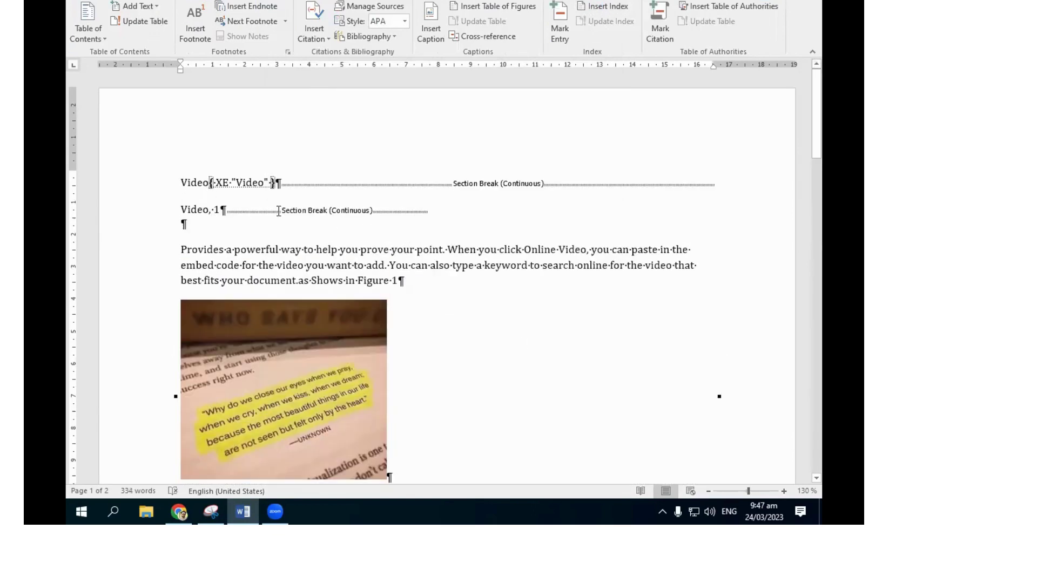
pyautogui.click(255, 211)
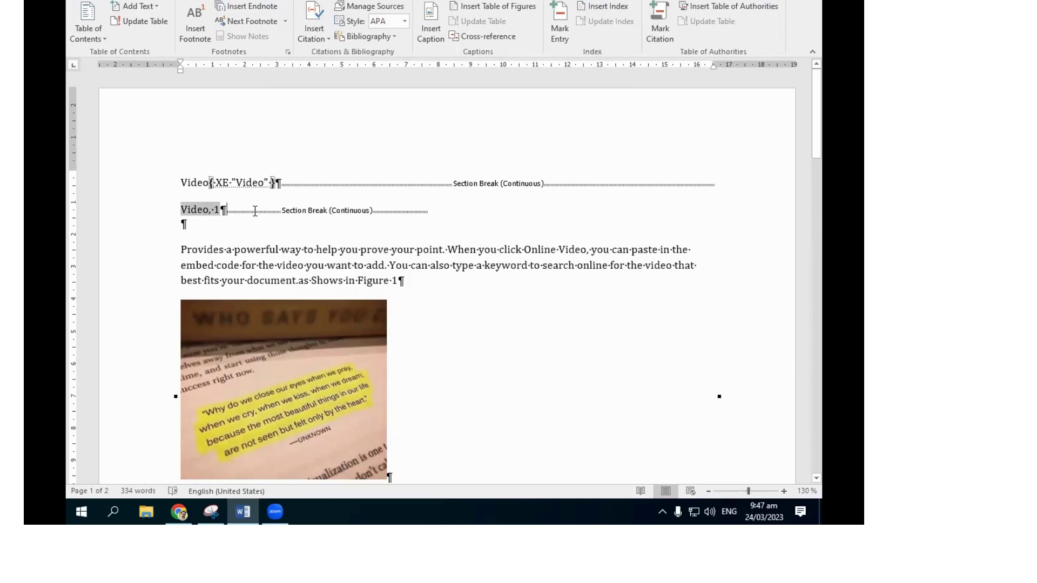
pyautogui.click(178, 212)
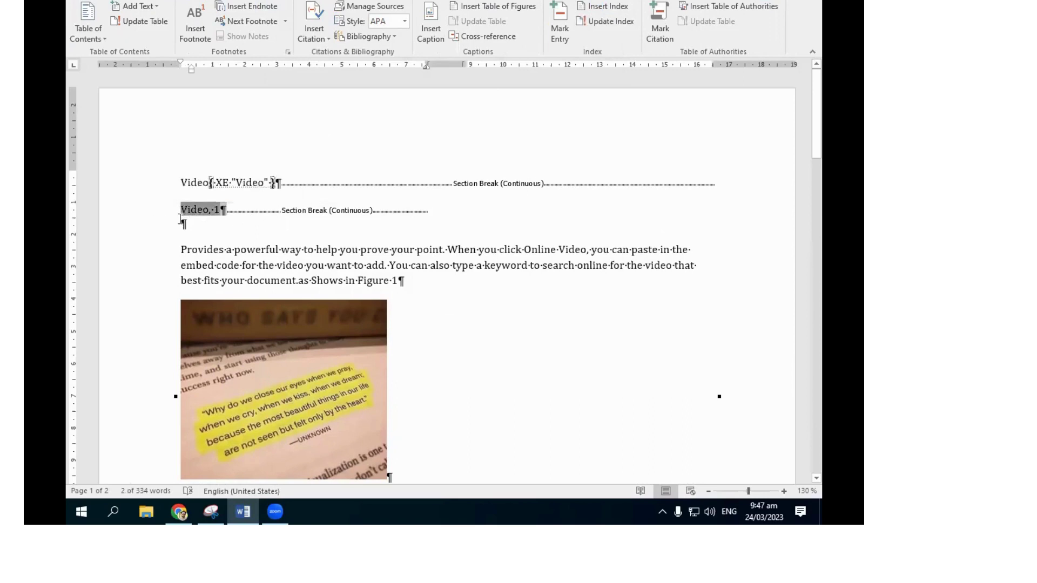
pyautogui.click(232, 219)
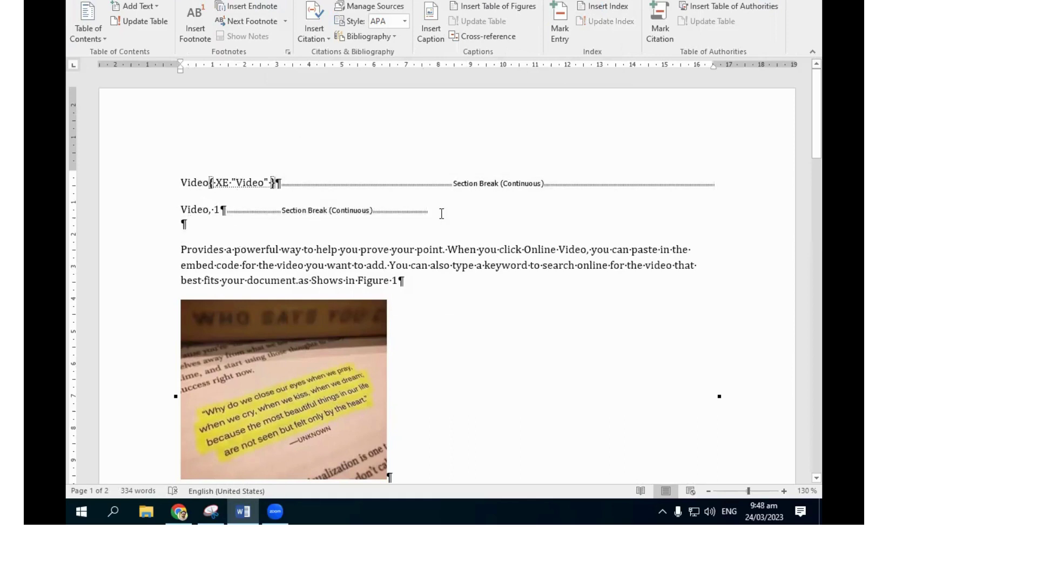
# Delete the 'Video, 1' index and its section break, and rejoin 'Video provides' into one paragraph.
pyautogui.moveTo(347, 213); pyautogui.dragTo(212, 216)
pyautogui.click(283, 226)
pyautogui.moveTo(182, 250); pyautogui.dragTo(290, 251)
pyautogui.moveTo(181, 210)
pyautogui.mouseDown()
pyautogui.moveTo(220, 210)
pyautogui.moveTo(210, 210)
pyautogui.mouseUp()
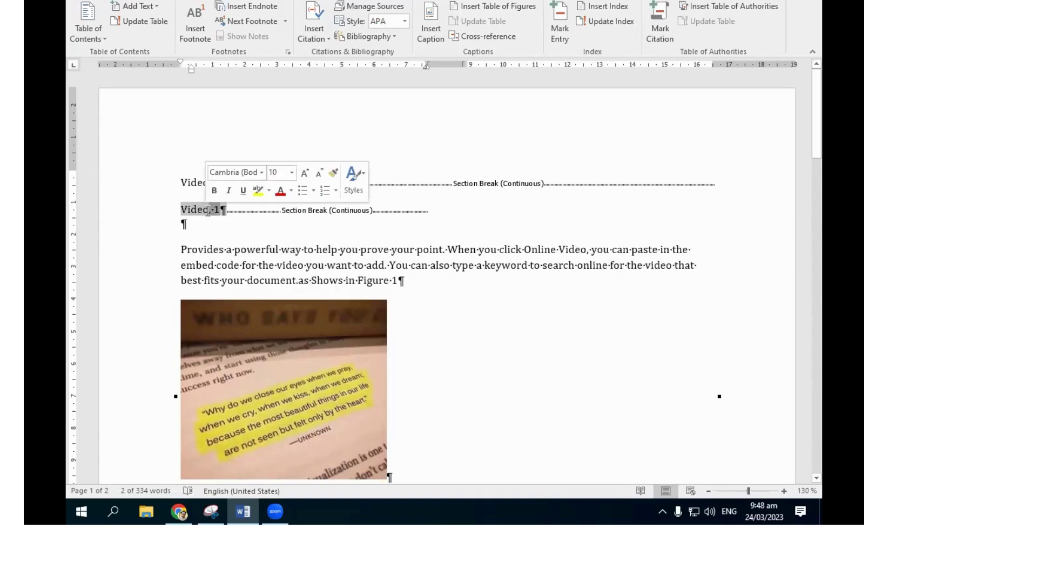
pyautogui.press('Delete')
pyautogui.press('Delete')
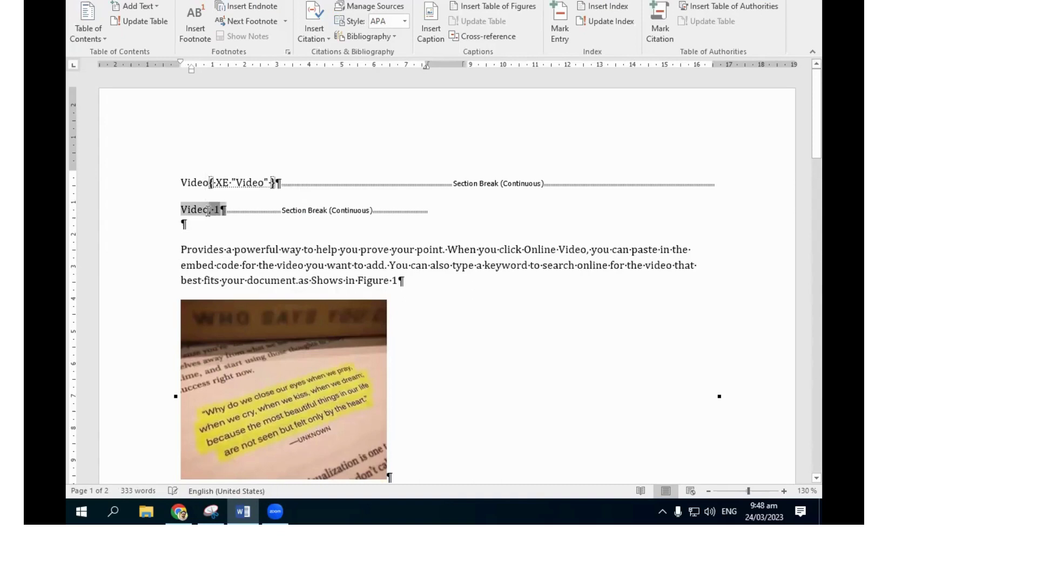
pyautogui.press('Delete')
pyautogui.doubleClick(208, 210)
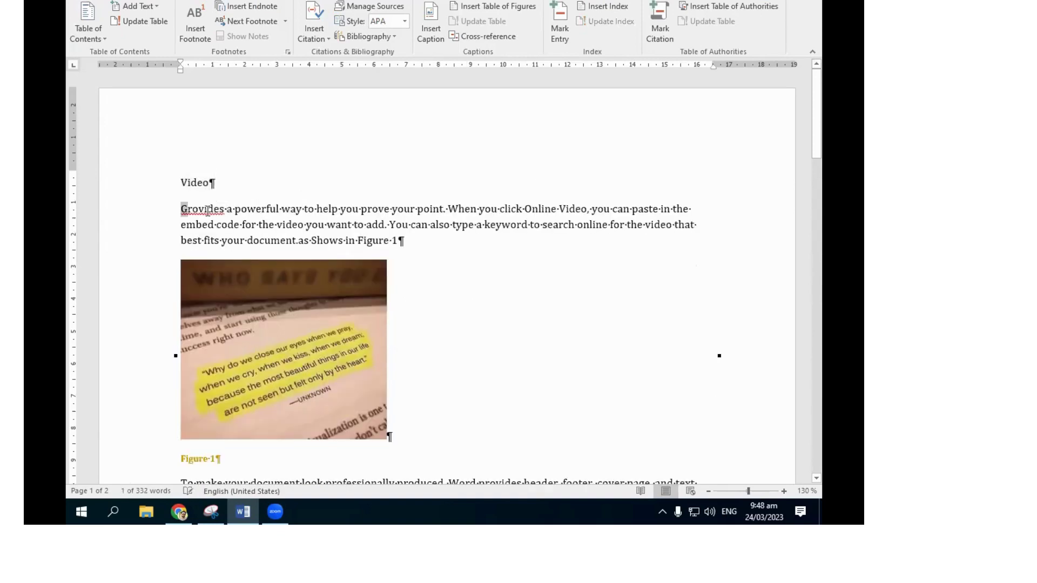
pyautogui.write('provides')
pyautogui.press('BackSpace')
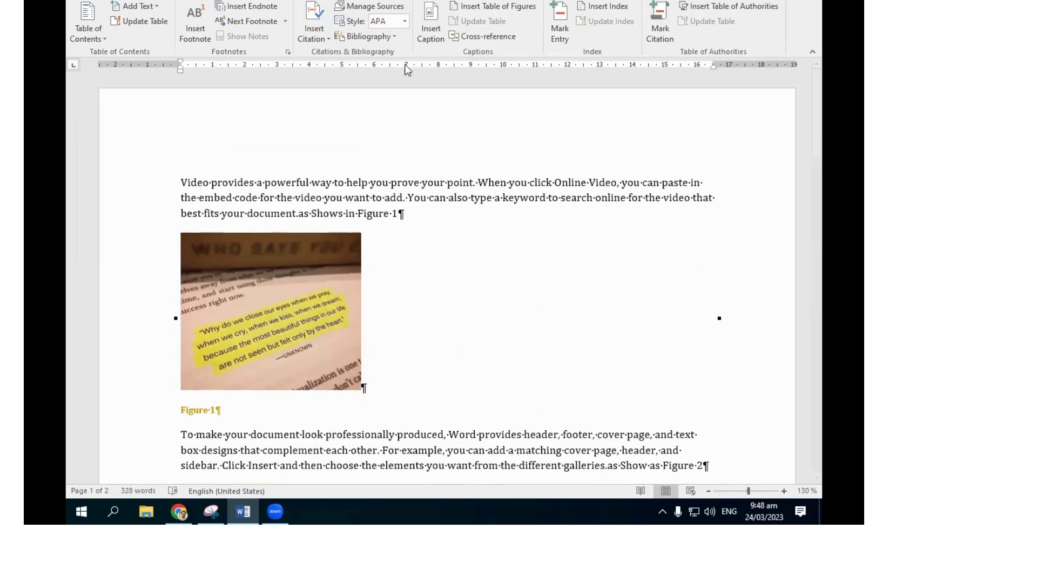
# Hide formatting marks and add an empty line after the document's last paragraph.
pyautogui.click(285, 1)
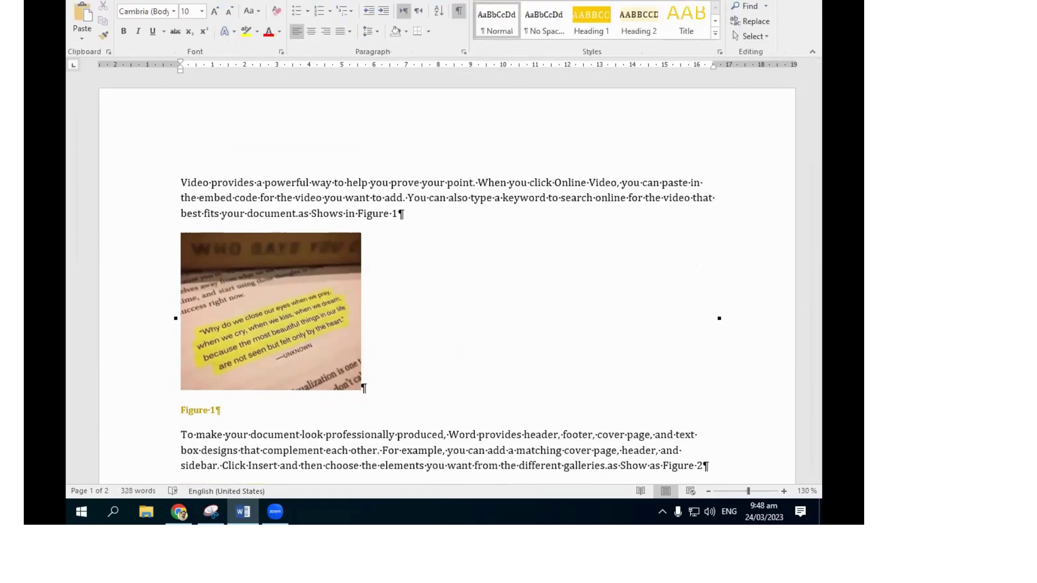
pyautogui.click(461, 13)
pyautogui.scroll(-2, 281, 1)
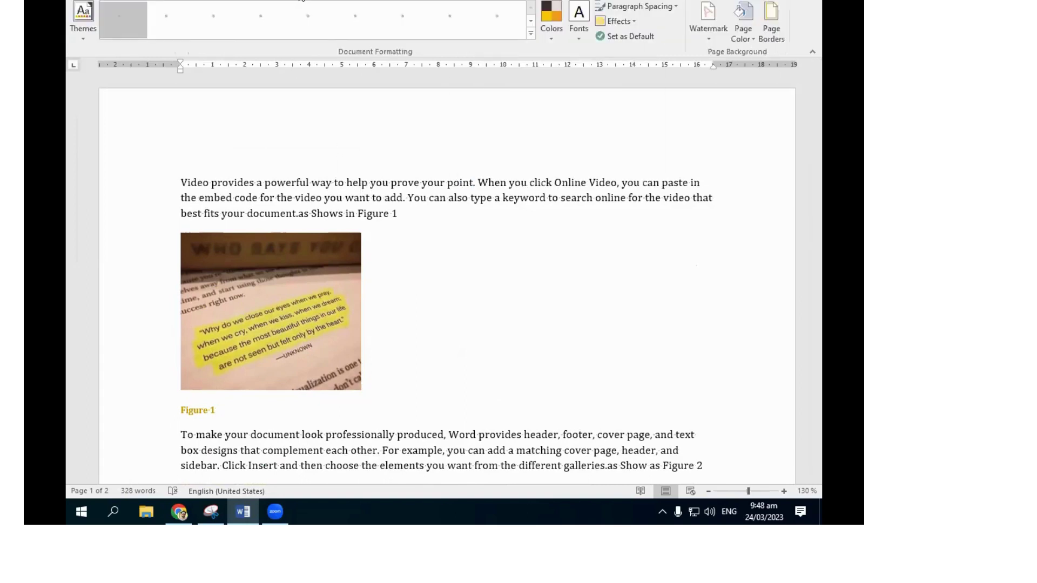
pyautogui.scroll(-2, 301, 2)
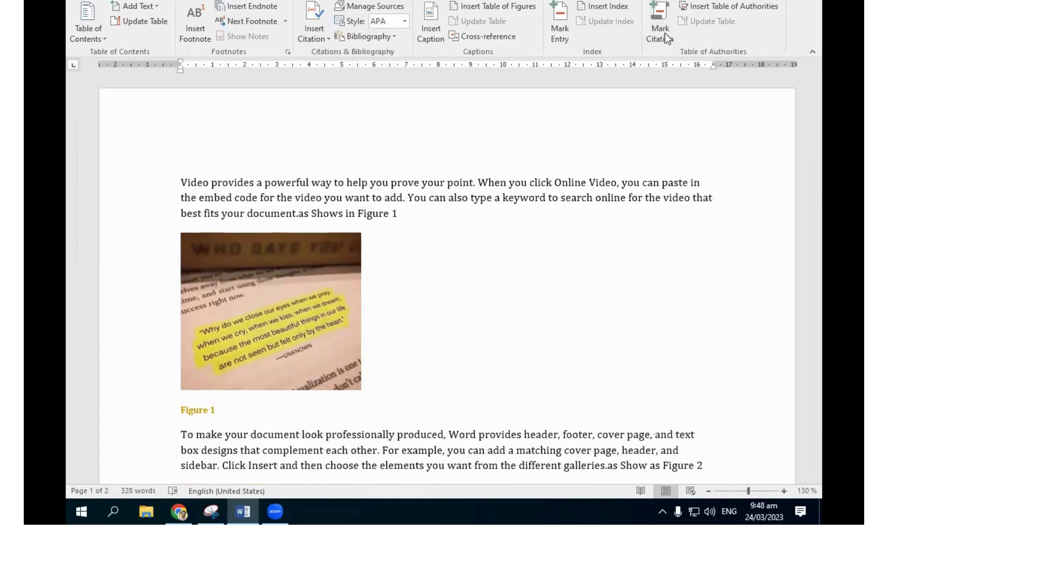
pyautogui.scroll(-5, 458, 238)
pyautogui.scroll(-2, 459, 238)
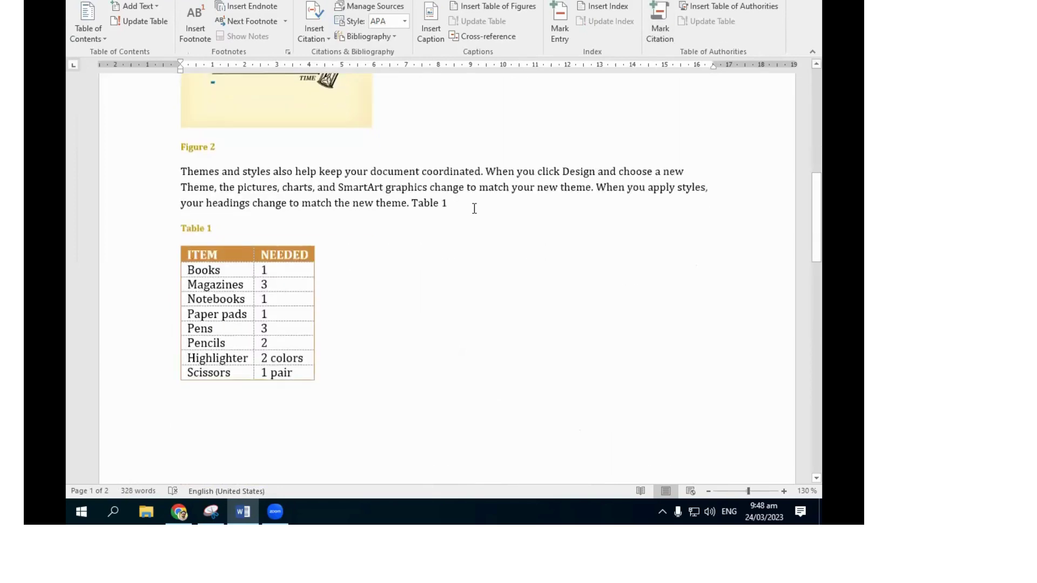
pyautogui.scroll(-5, 434, 261)
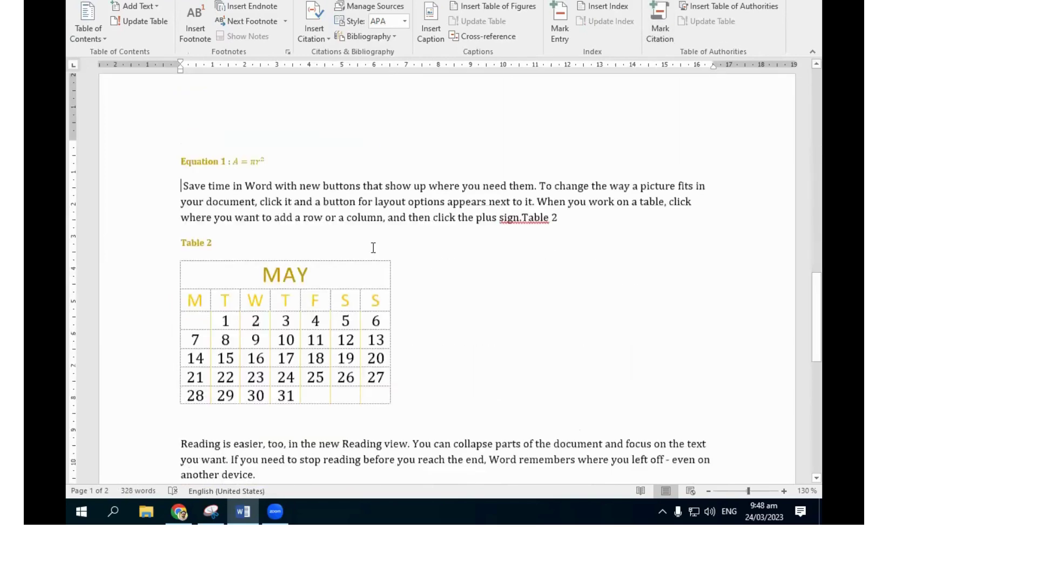
pyautogui.scroll(-4, 373, 248)
pyautogui.click(283, 226)
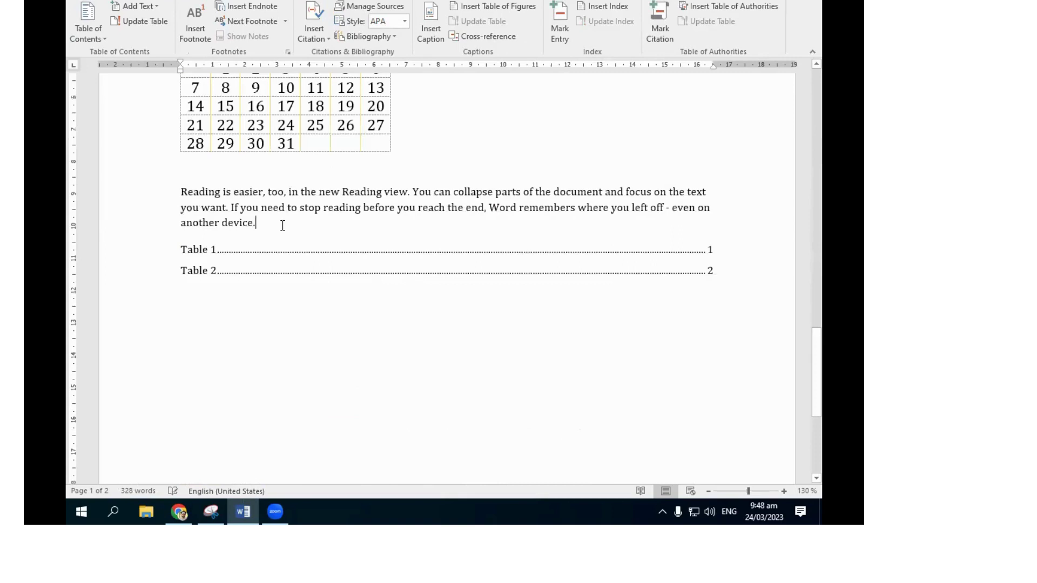
pyautogui.press('Return')
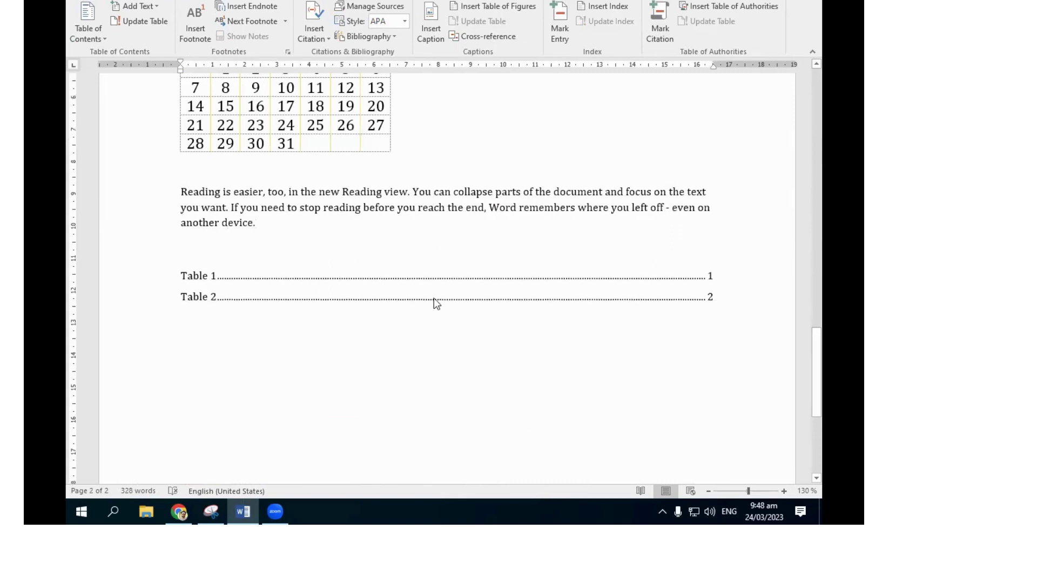
# Delete the Table 2 entry from the list of tables, leaving only Table 1 text.
pyautogui.click(433, 299)
pyautogui.tripleClick(283, 296)
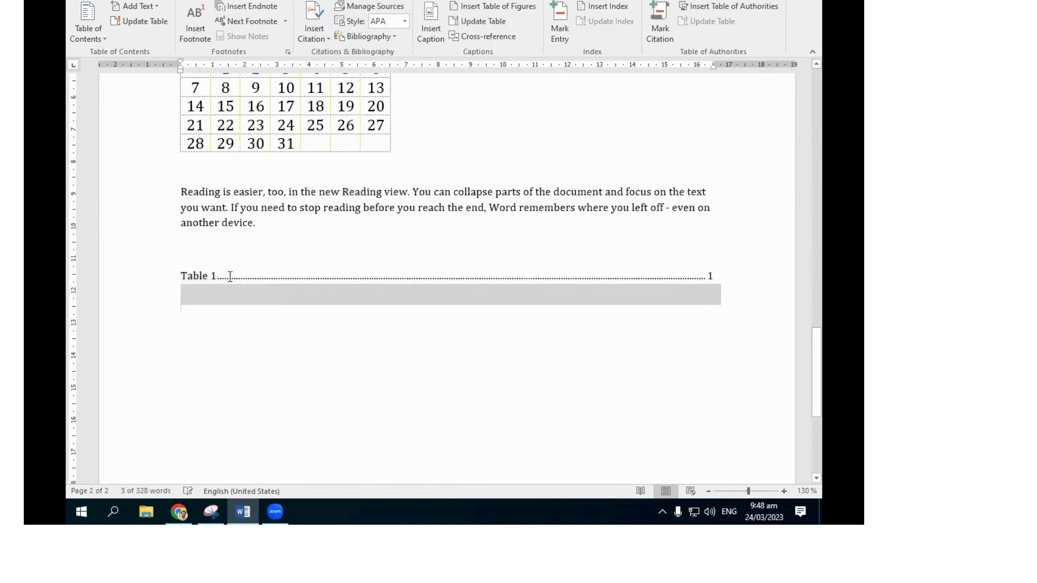
pyautogui.press('Delete')
pyautogui.press('BackSpace')
pyautogui.press('BackSpace')
pyautogui.press('BackSpace')
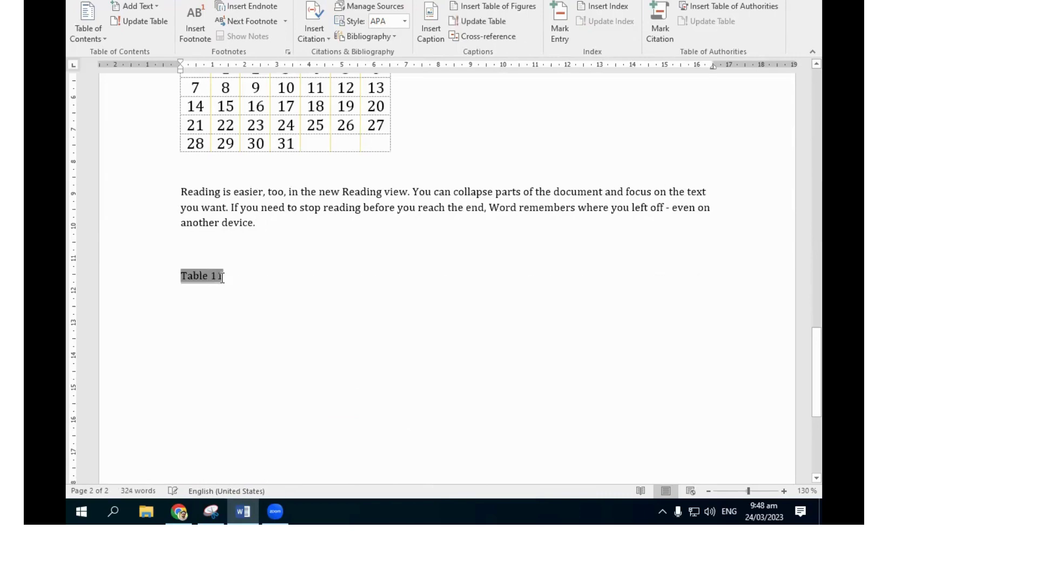
pyautogui.press('BackSpace')
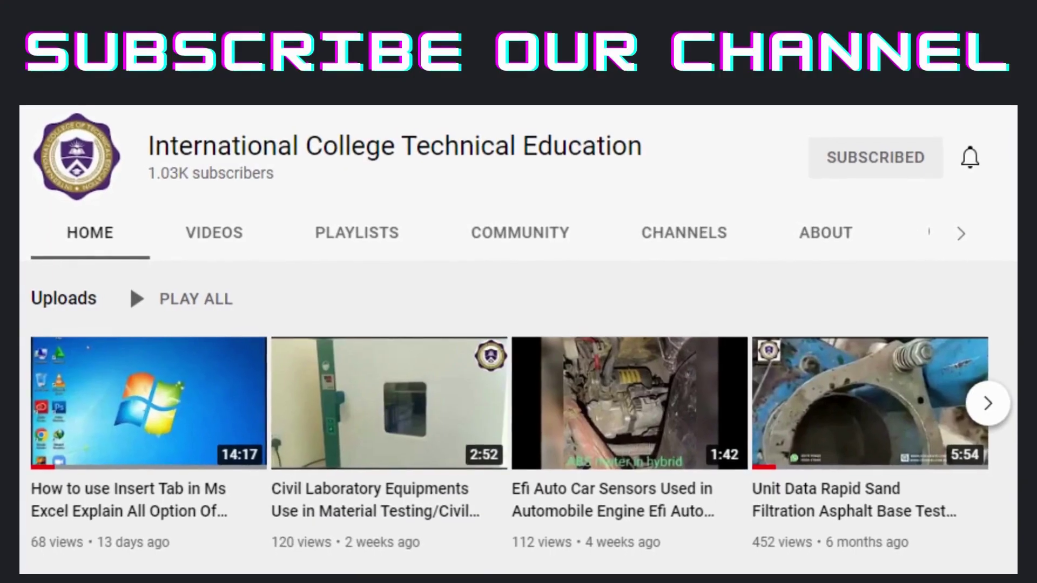